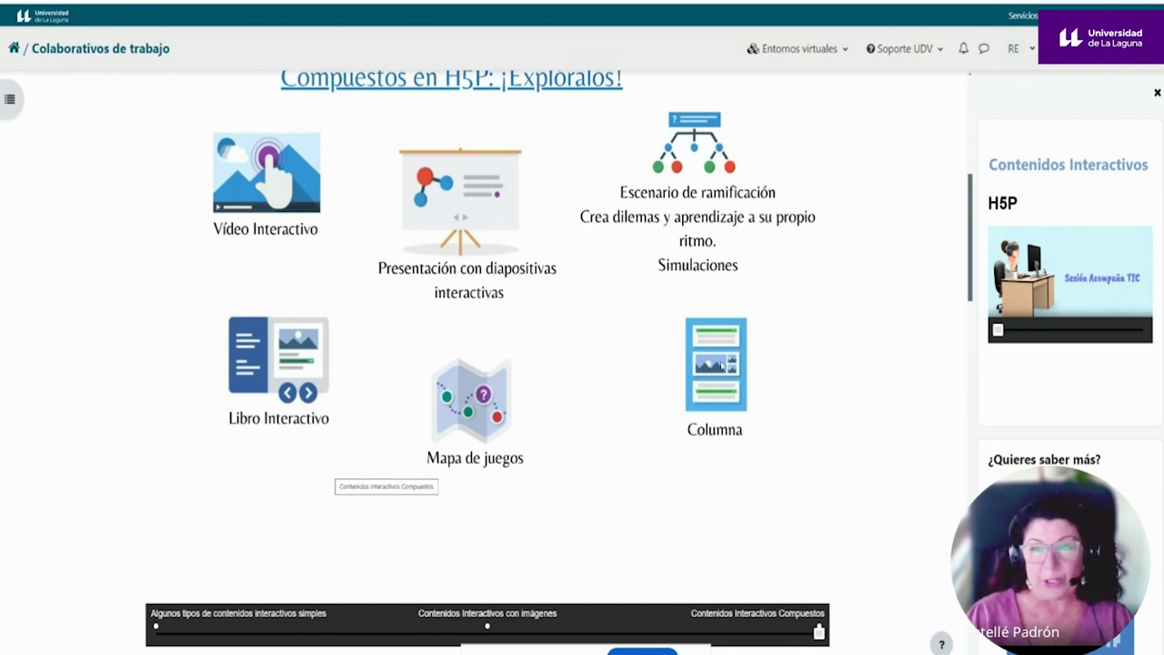
Expand and collapse the sections of the Acordeón example, from "Organización de la asignatura" through "Recomendaciones para aprovechar al máximo las tutorías".
{"action": "scroll", "coordinate": [716, 391], "scroll_direction": "down", "scroll_amount": 5}
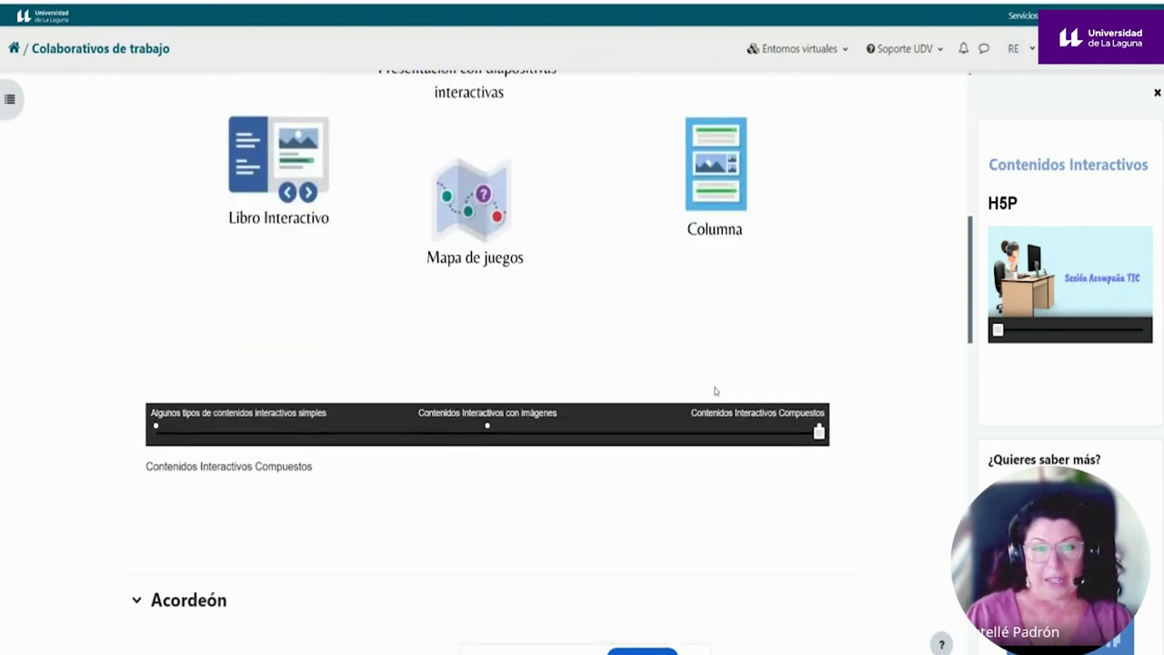
{"action": "scroll", "coordinate": [716, 391], "scroll_direction": "down", "scroll_amount": 1}
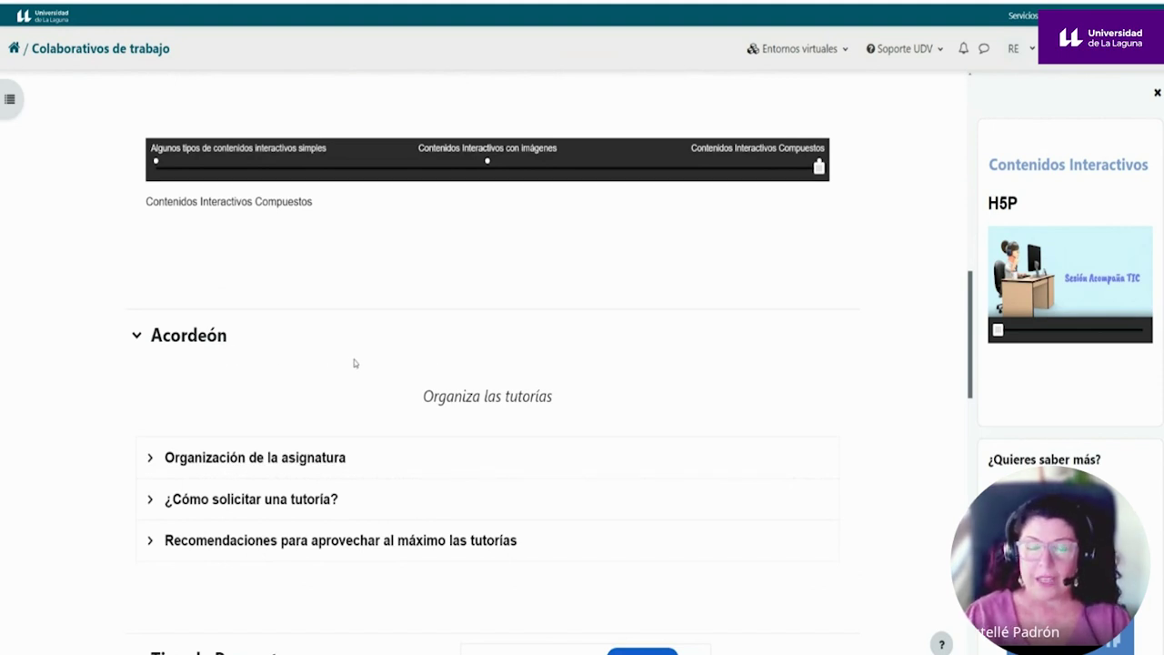
{"action": "scroll", "coordinate": [301, 373], "scroll_direction": "down", "scroll_amount": 1}
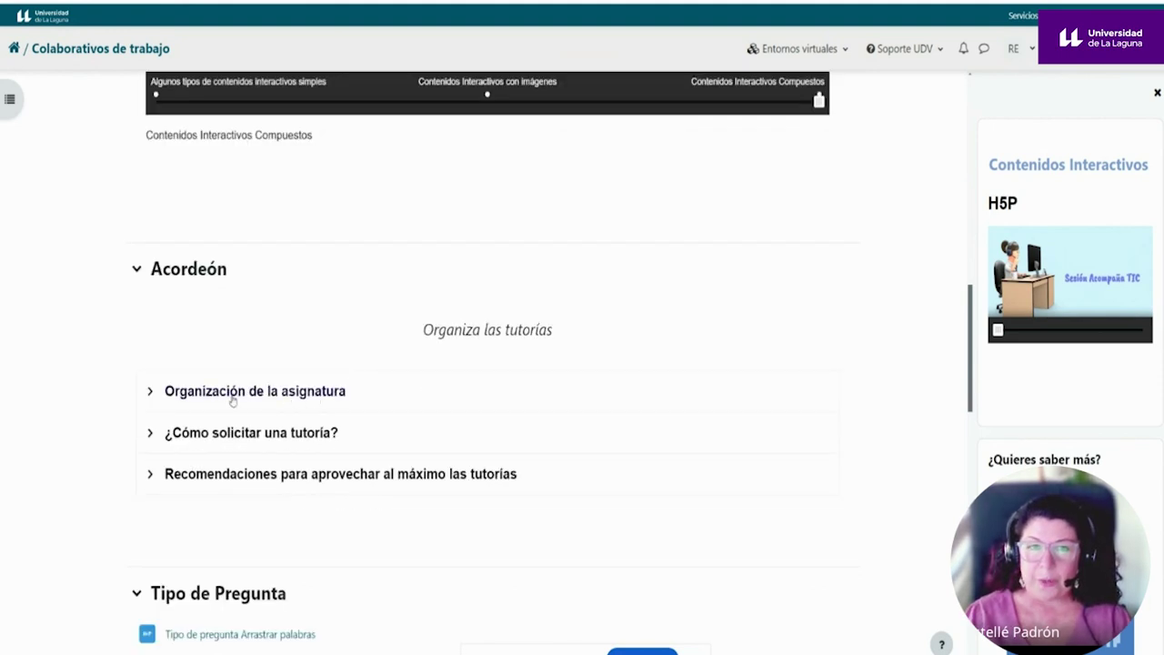
{"action": "left_click", "coordinate": [153, 393]}
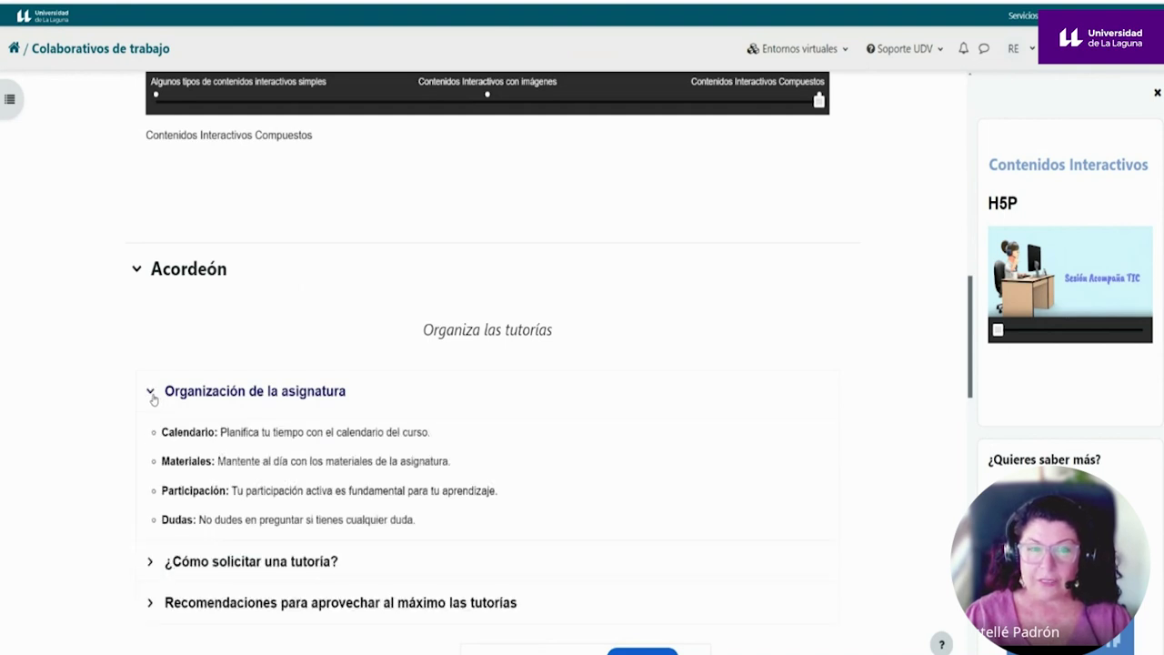
{"action": "left_click", "coordinate": [153, 394]}
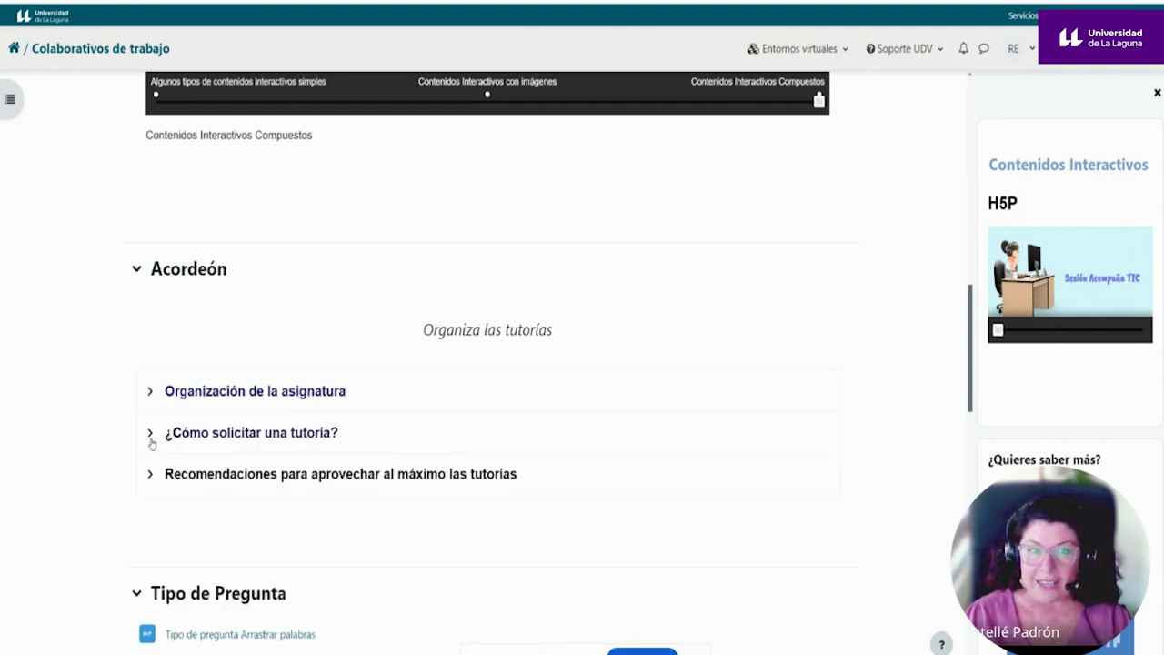
{"action": "left_click", "coordinate": [152, 435]}
{"action": "left_click", "coordinate": [151, 440]}
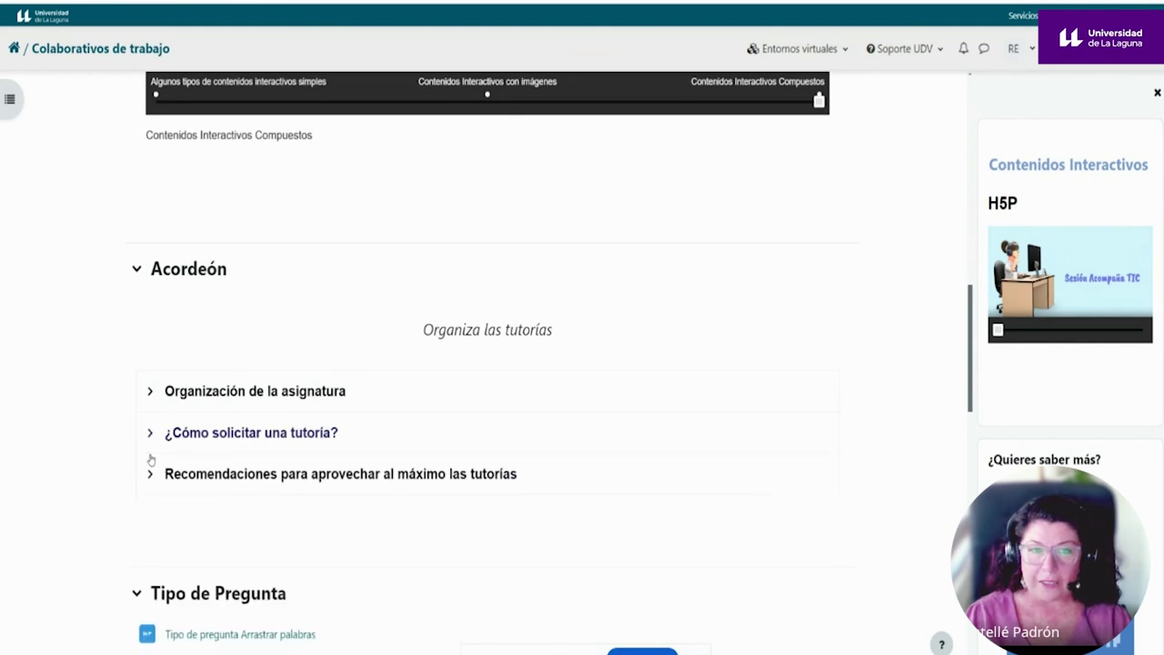
{"action": "left_click", "coordinate": [152, 482]}
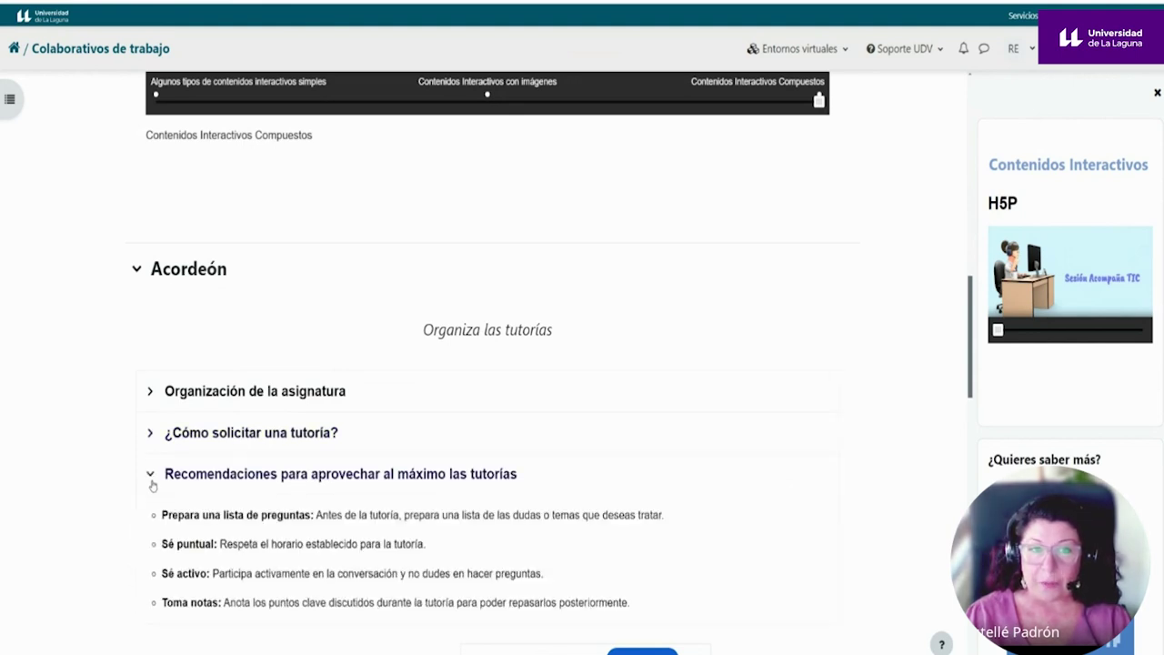
{"action": "left_click", "coordinate": [153, 484]}
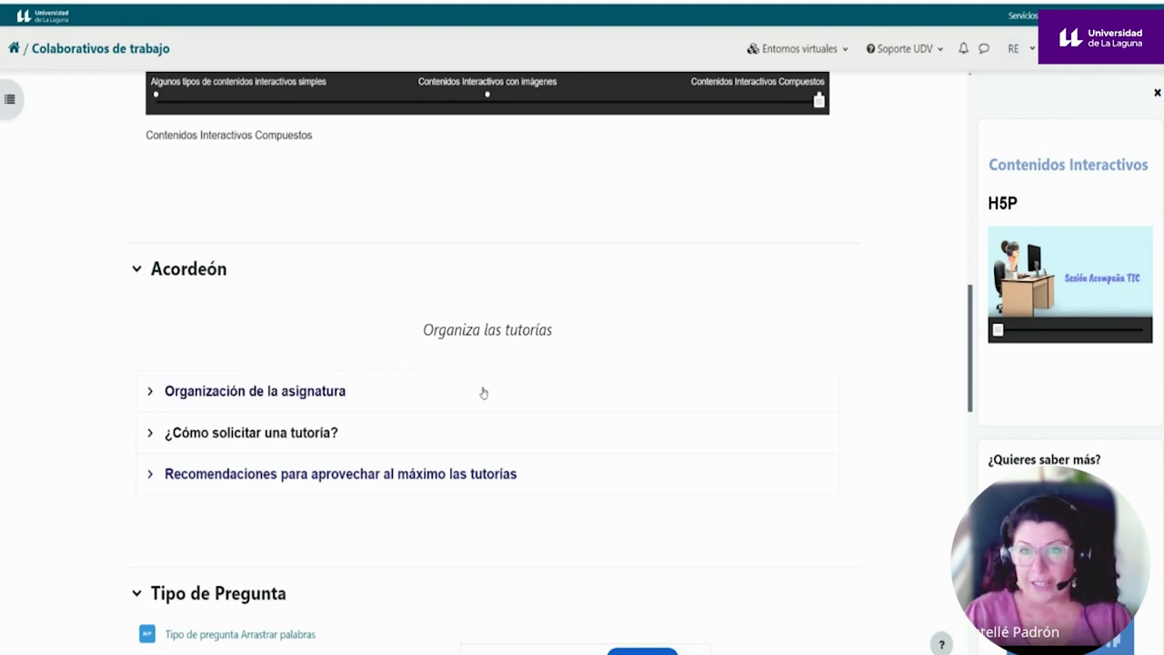
Go through the three accordion sections once more in order, leaving all of them collapsed.
{"action": "left_click", "coordinate": [151, 397]}
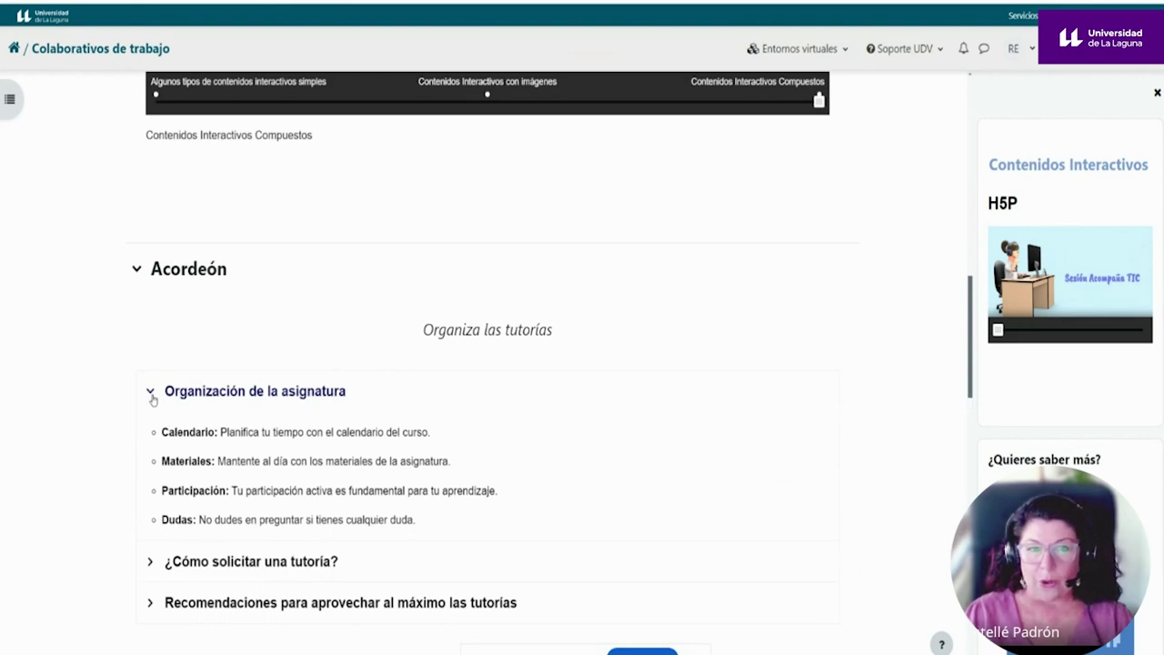
{"action": "left_click", "coordinate": [151, 397]}
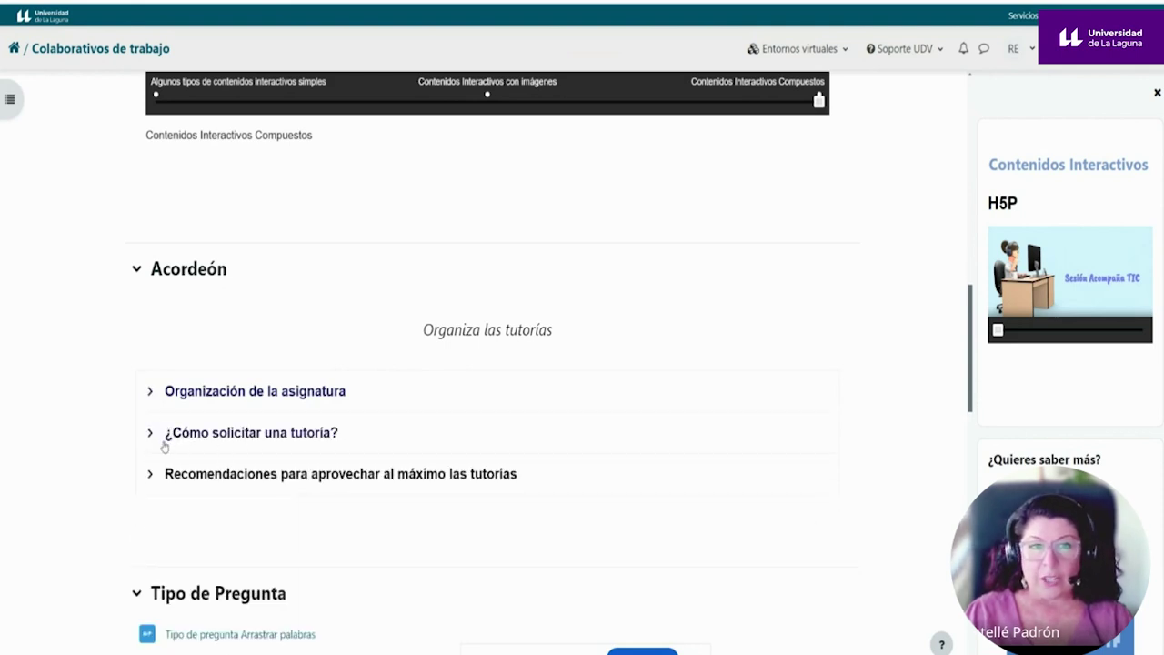
{"action": "left_click", "coordinate": [151, 435]}
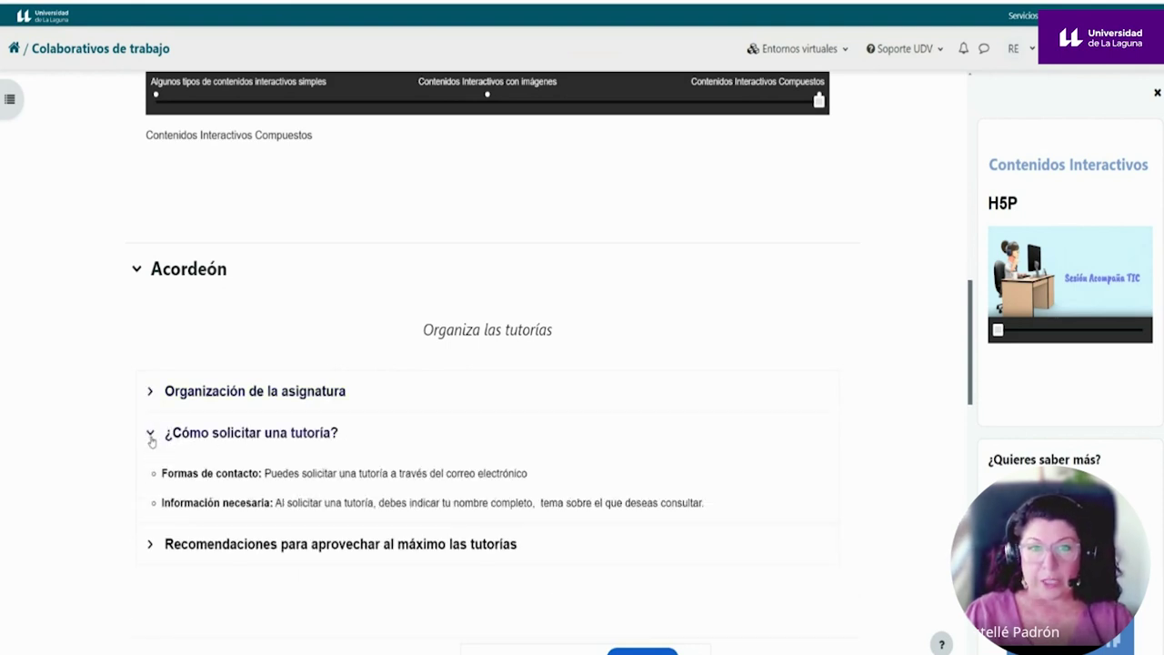
{"action": "left_click", "coordinate": [153, 546]}
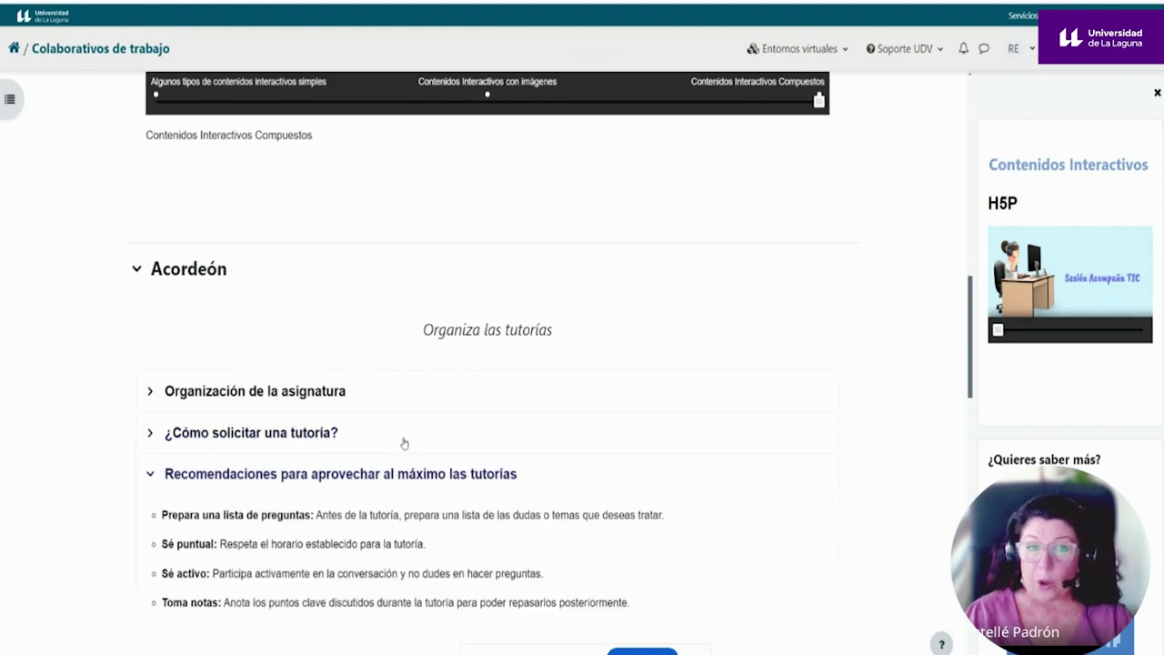
{"action": "left_click", "coordinate": [152, 475]}
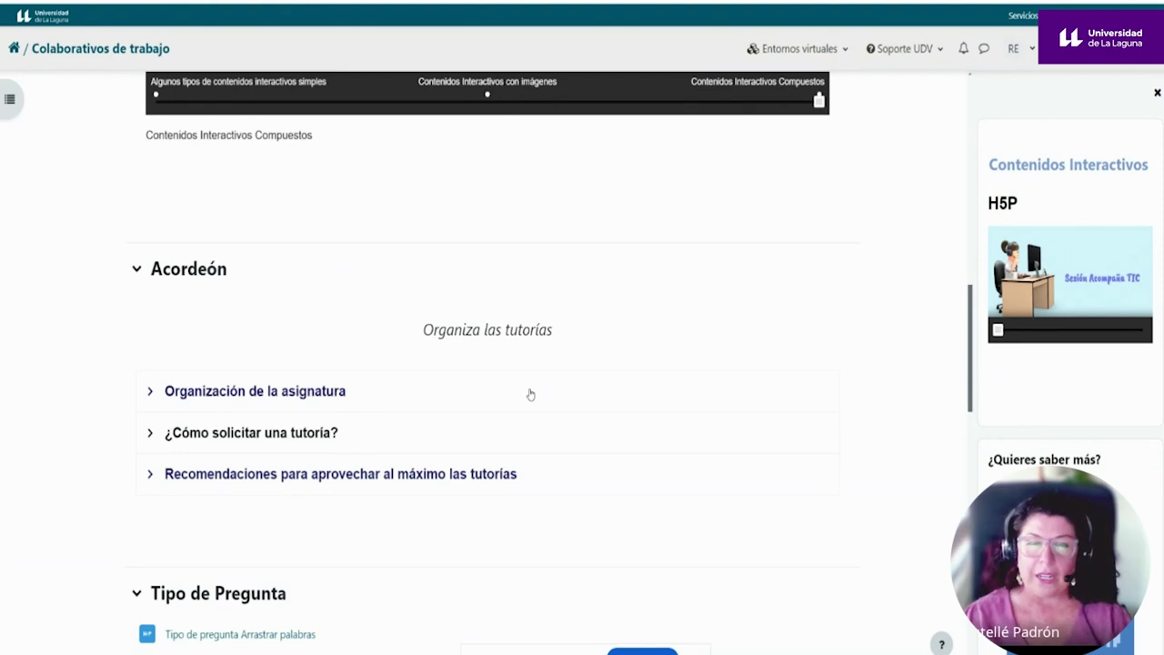
Open the "Tipo de pregunta Arrastrar palabras" activity in the Tipo de Pregunta section.
{"action": "scroll", "coordinate": [616, 438], "scroll_direction": "down", "scroll_amount": 1}
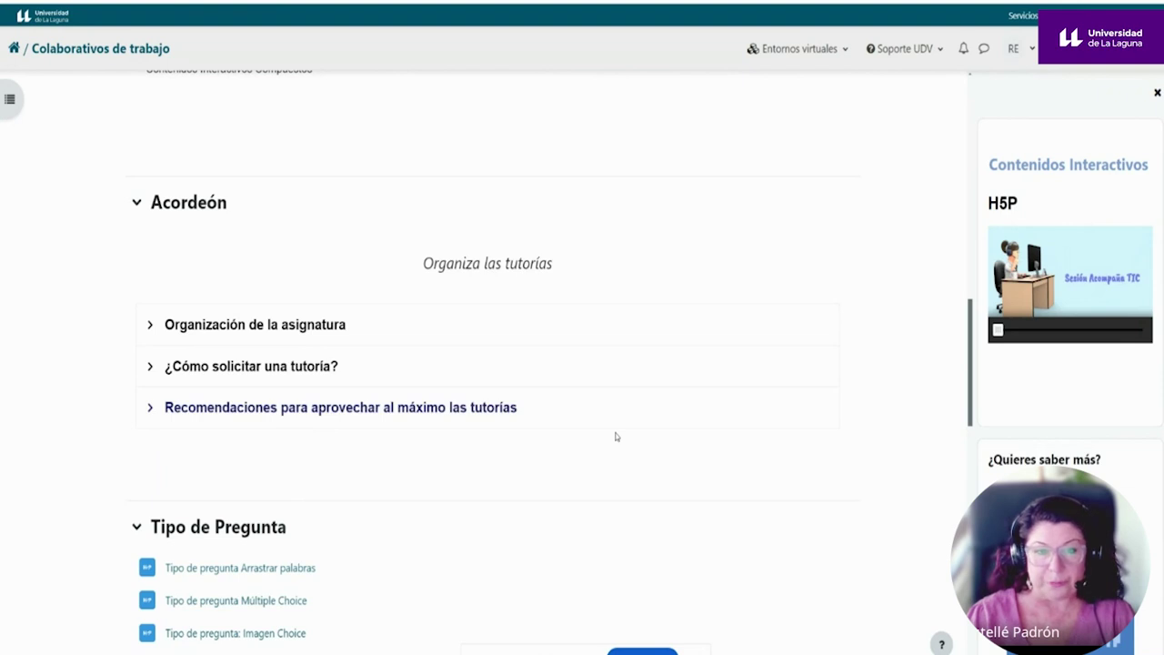
{"action": "scroll", "coordinate": [616, 437], "scroll_direction": "down", "scroll_amount": 1}
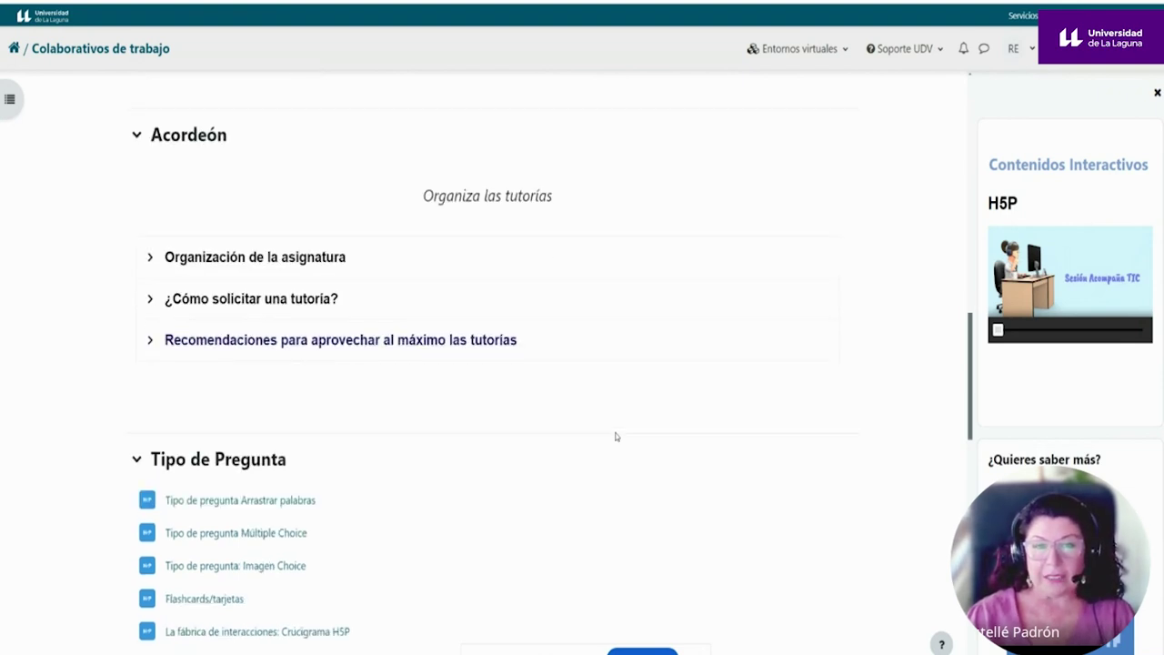
{"action": "scroll", "coordinate": [615, 436], "scroll_direction": "down", "scroll_amount": 1}
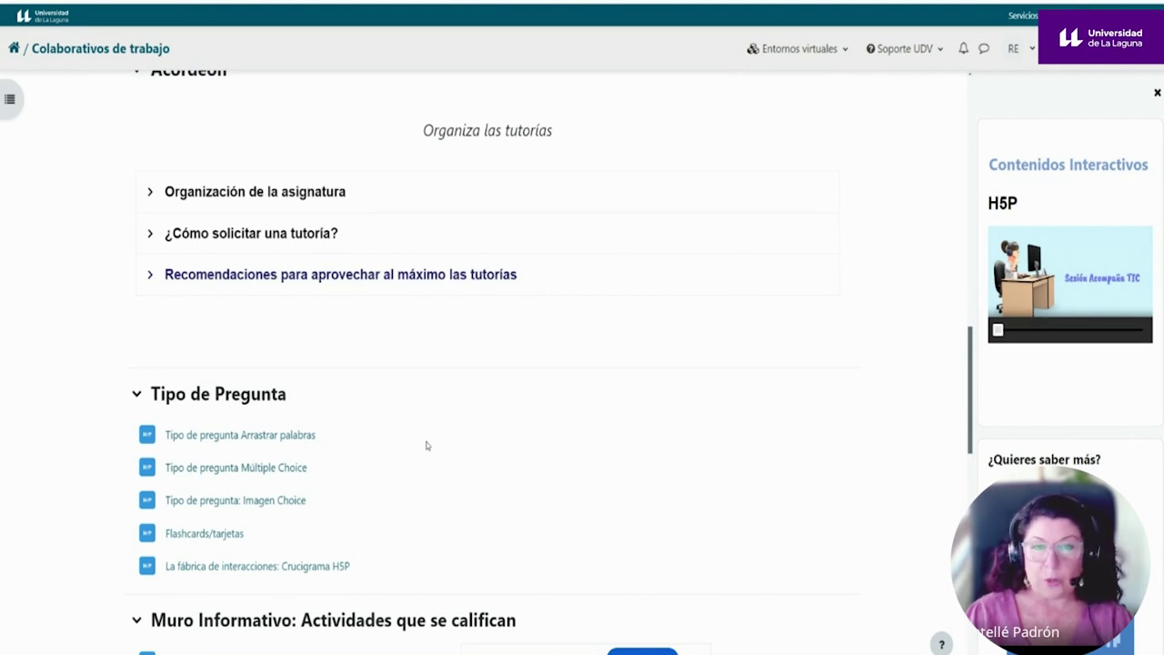
{"action": "left_click", "coordinate": [234, 442]}
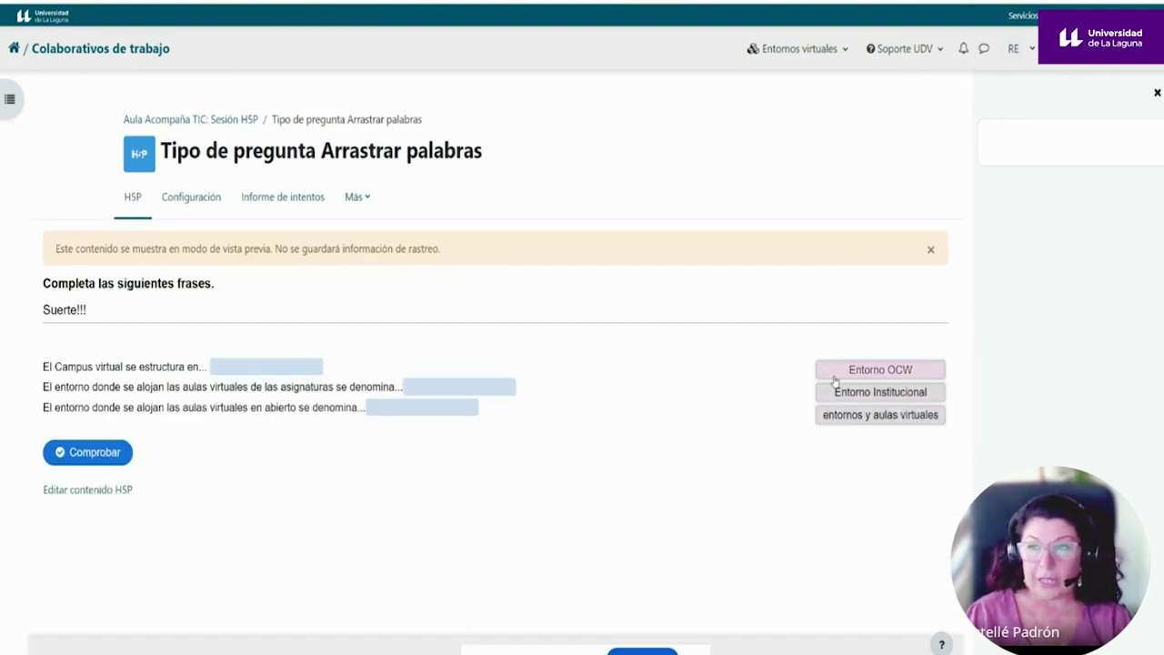
Place "Entorno Institucional", "Entorno OCW" and "entornos y aulas virtuales" in the first, second and third blanks, and check the answers.
{"action": "left_click_drag", "start_coordinate": [836, 376], "coordinate": [415, 400]}
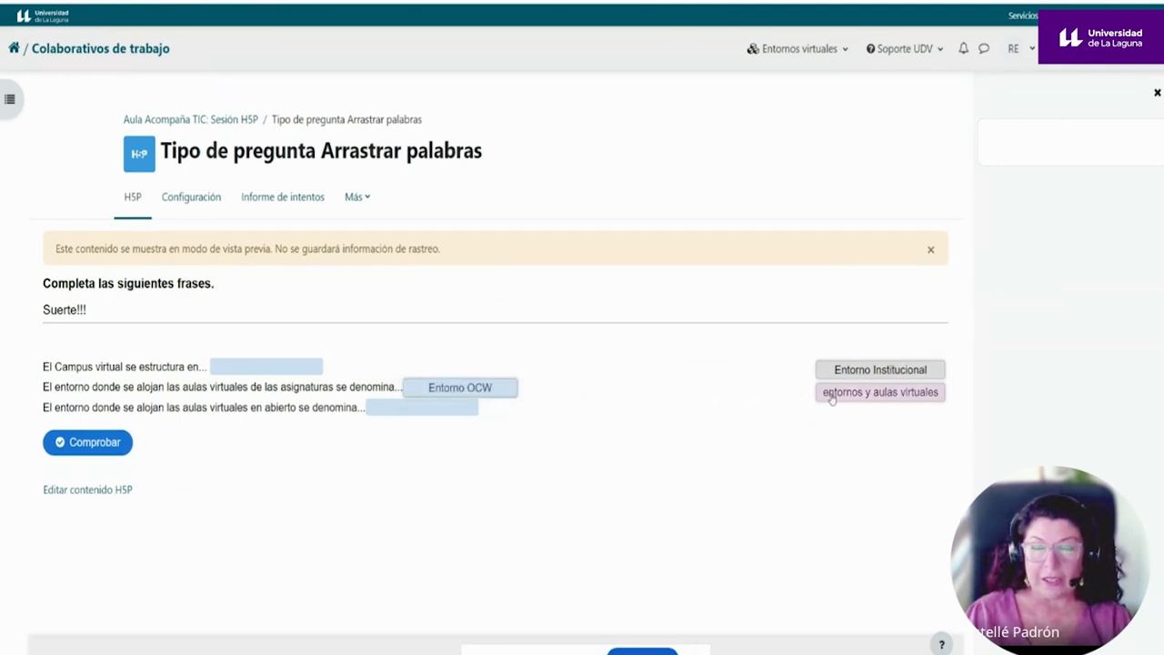
{"action": "left_click_drag", "start_coordinate": [868, 394], "coordinate": [373, 411]}
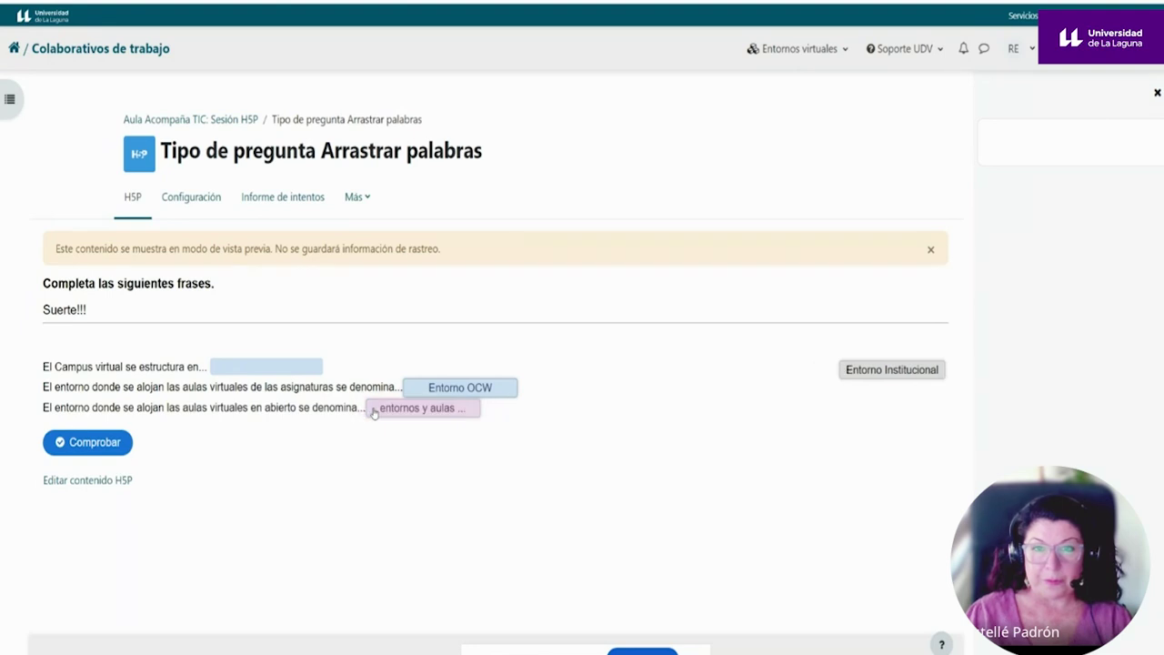
{"action": "left_click_drag", "start_coordinate": [878, 376], "coordinate": [256, 344]}
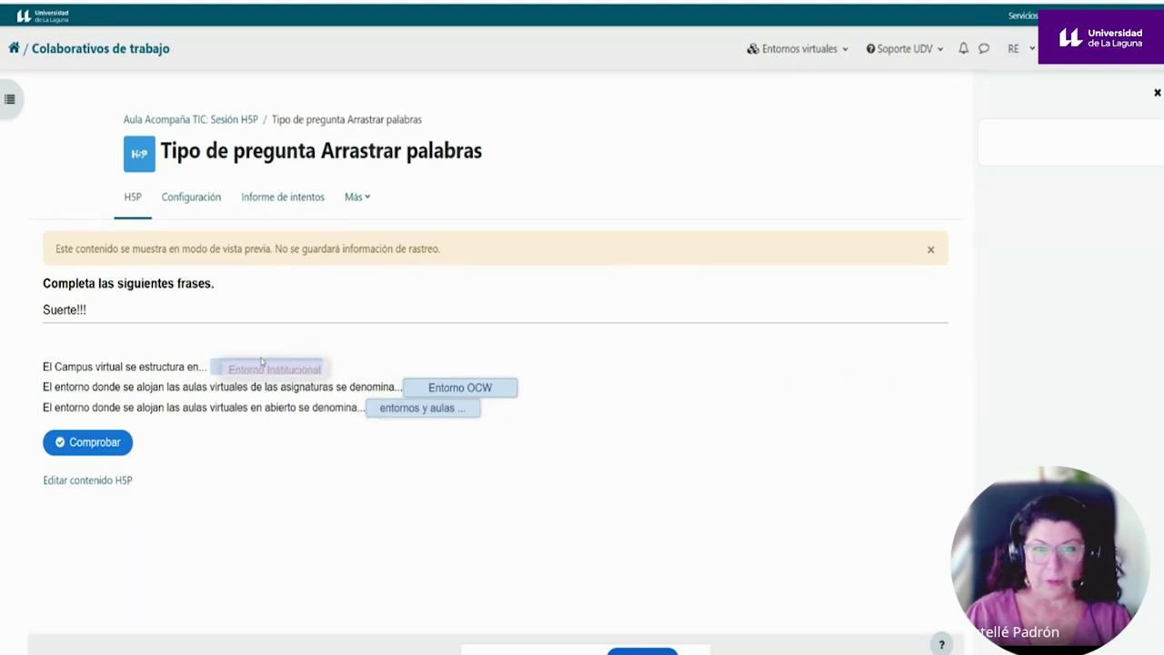
{"action": "left_click", "coordinate": [88, 443]}
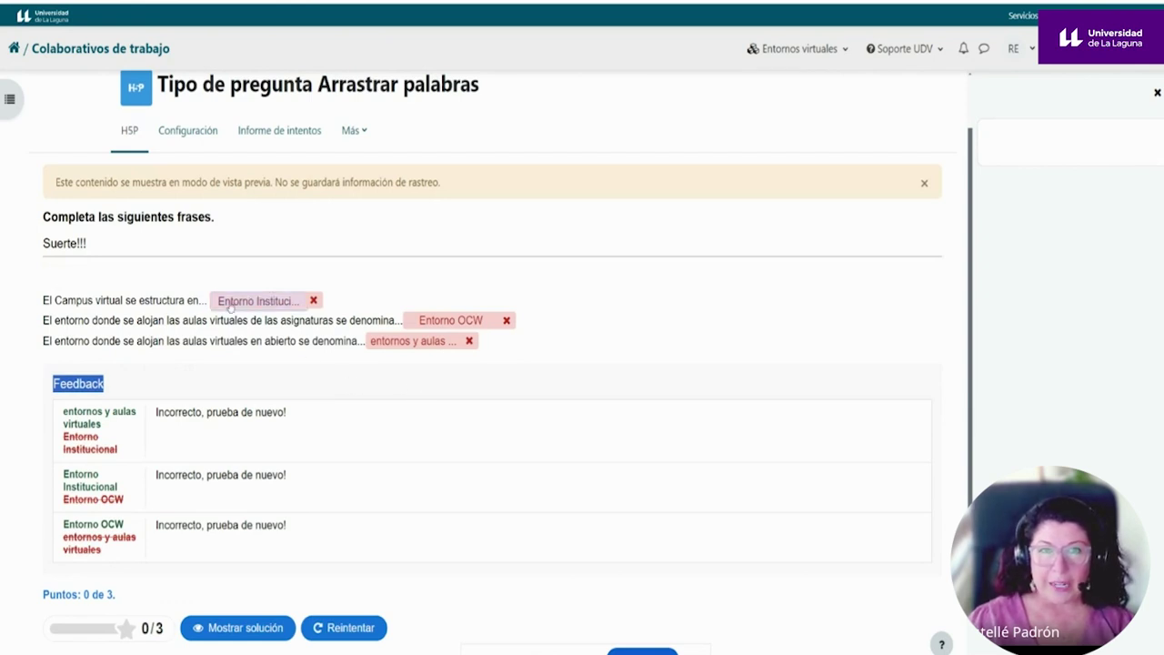
Review the score and answer feedback below the sentences, highlighting the Feedback heading.
{"action": "scroll", "coordinate": [278, 335], "scroll_direction": "down", "scroll_amount": 1}
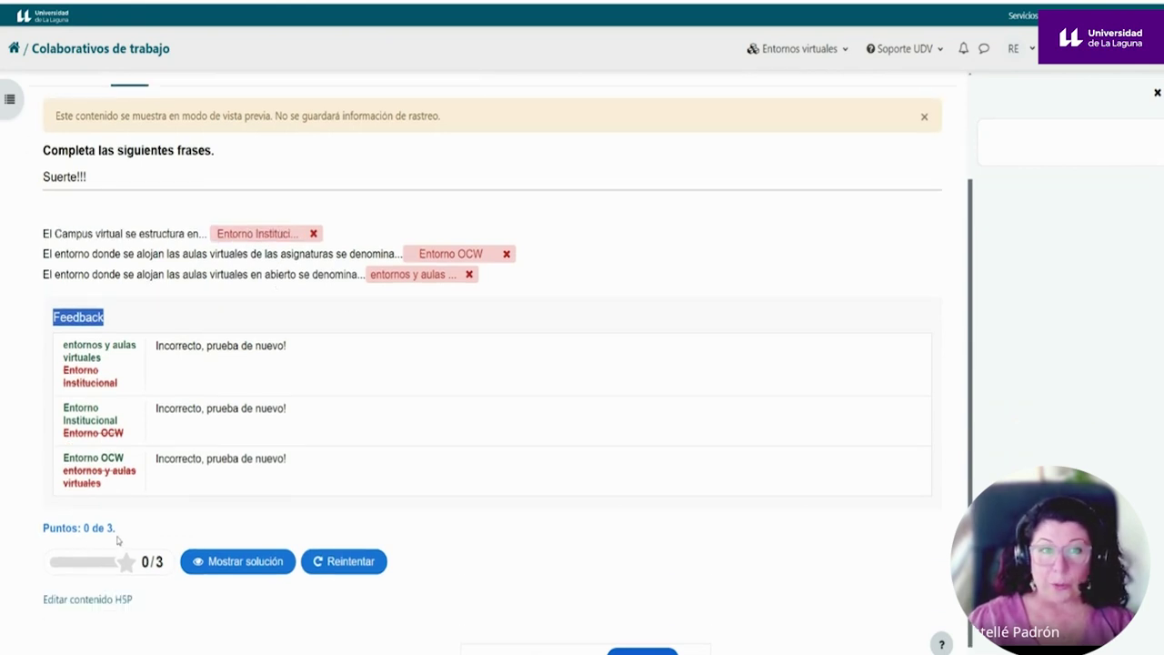
{"action": "left_click", "coordinate": [51, 321]}
{"action": "left_click_drag", "start_coordinate": [53, 317], "coordinate": [107, 319]}
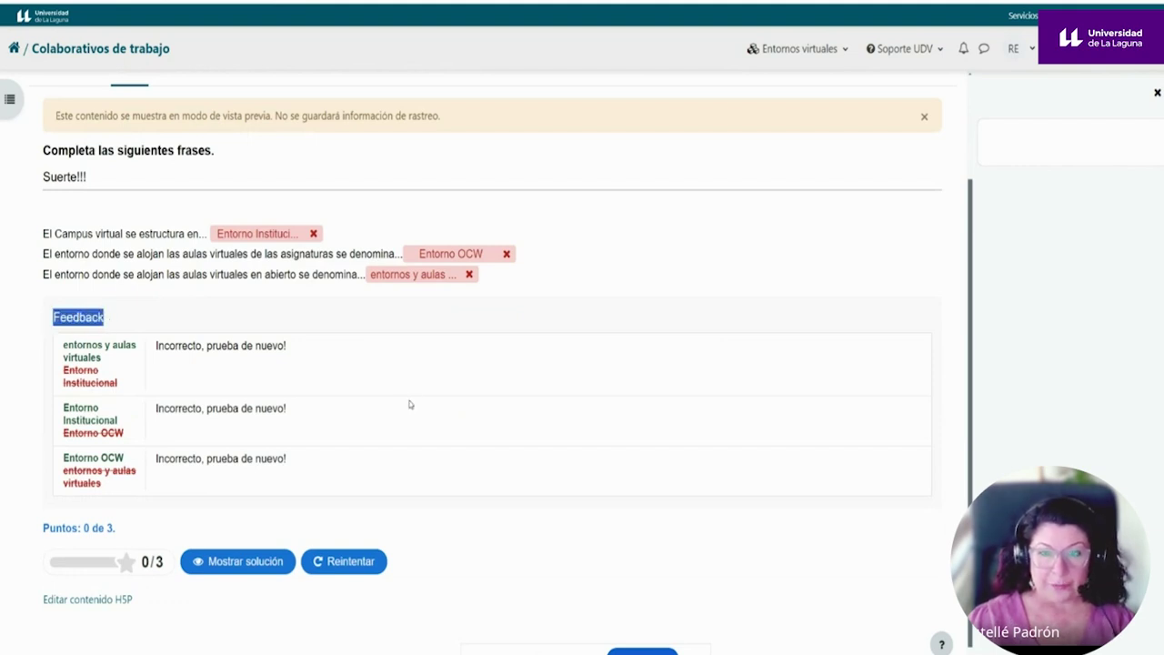
Show the course index and open the "Tipo de pregunta Múltiple Choice" activity from it.
{"action": "scroll", "coordinate": [409, 405], "scroll_direction": "up", "scroll_amount": 3}
{"action": "left_click", "coordinate": [9, 98]}
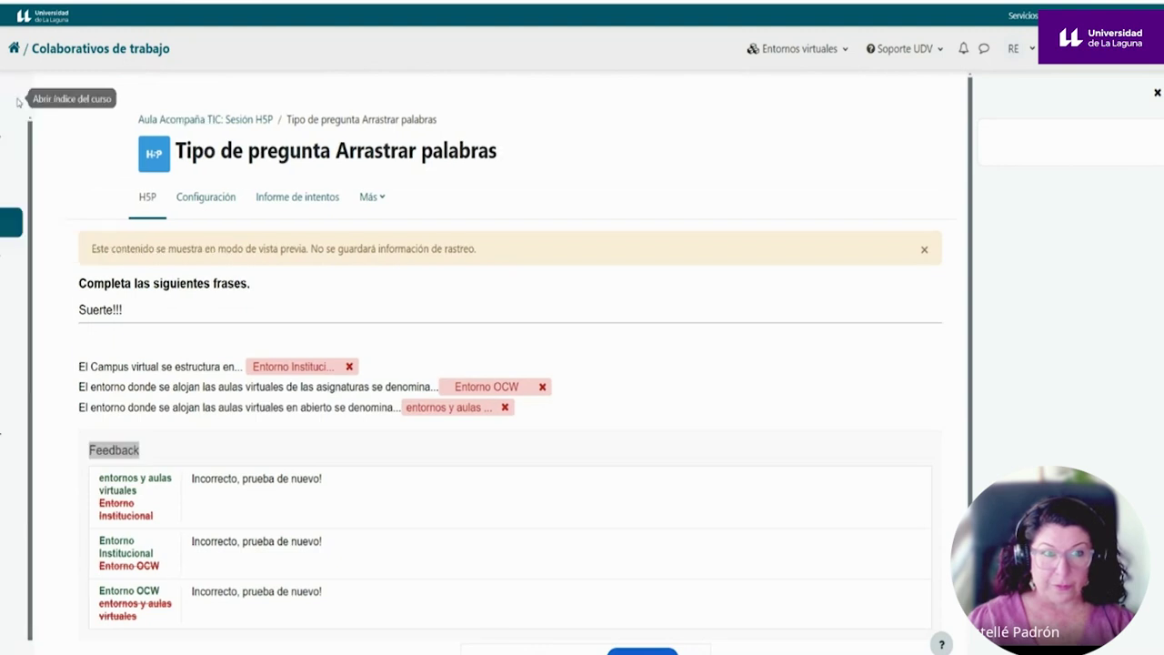
{"action": "left_click", "coordinate": [86, 261]}
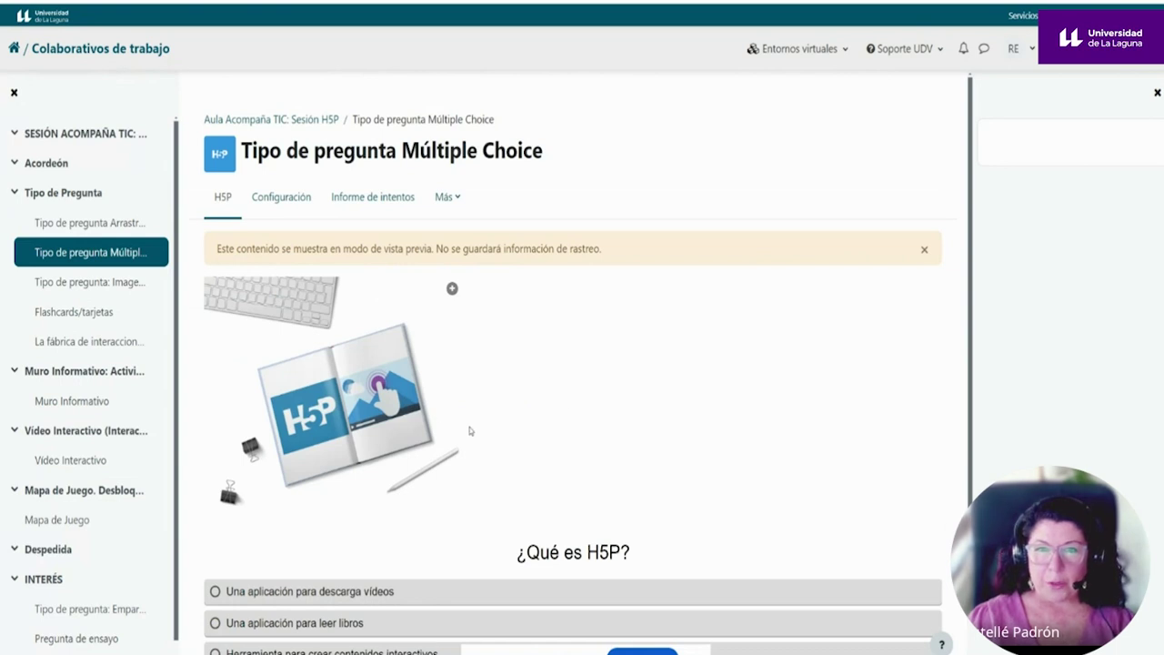
Submit "Herramienta para crear contenidos interactivos" as the answer to "¿Qué es H5P?" and highlight its feedback paragraph.
{"action": "scroll", "coordinate": [575, 423], "scroll_direction": "down", "scroll_amount": 1}
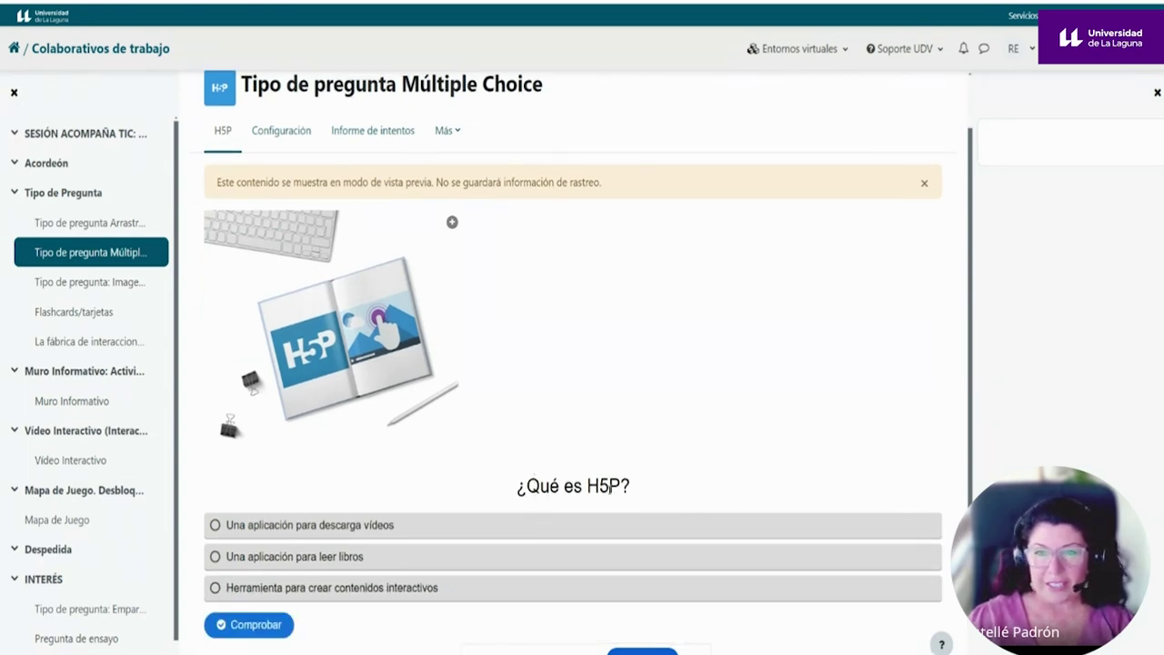
{"action": "scroll", "coordinate": [367, 461], "scroll_direction": "down", "scroll_amount": 1}
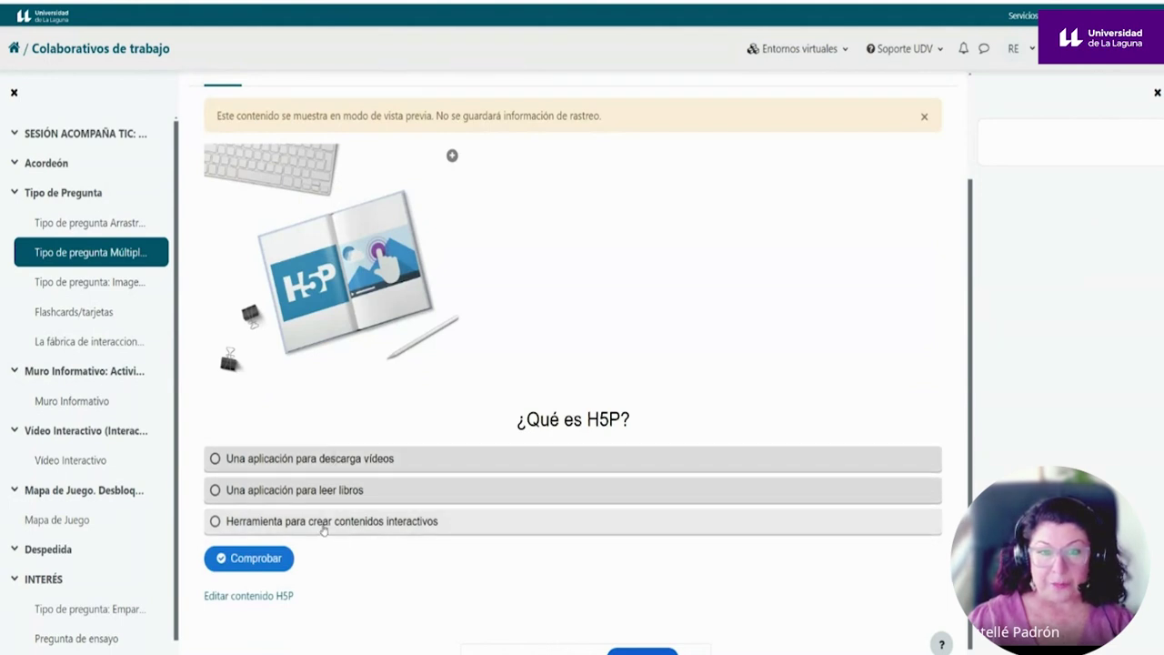
{"action": "left_click", "coordinate": [288, 529]}
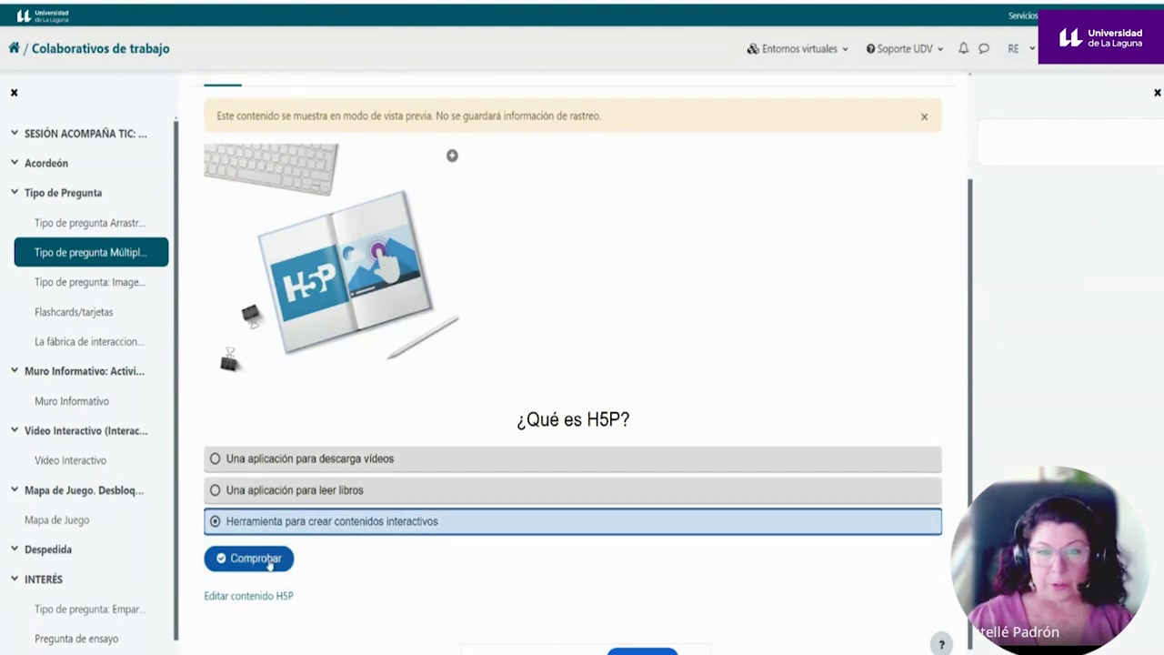
{"action": "left_click", "coordinate": [272, 562]}
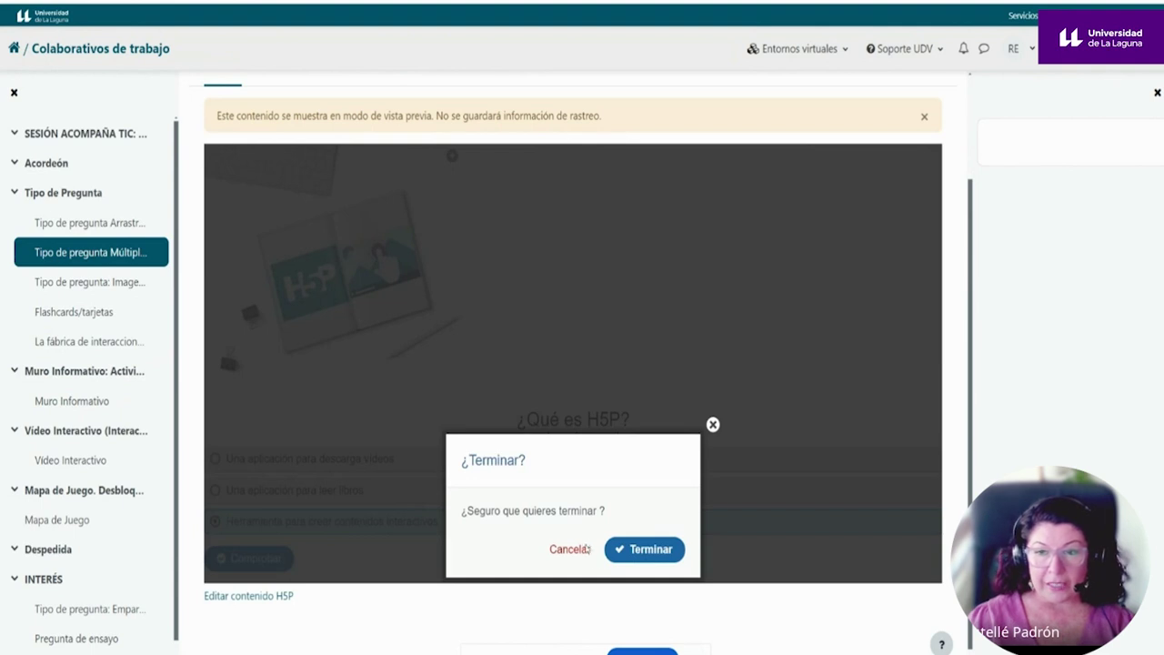
{"action": "left_click", "coordinate": [638, 550]}
{"action": "scroll", "coordinate": [558, 455], "scroll_direction": "down", "scroll_amount": 2}
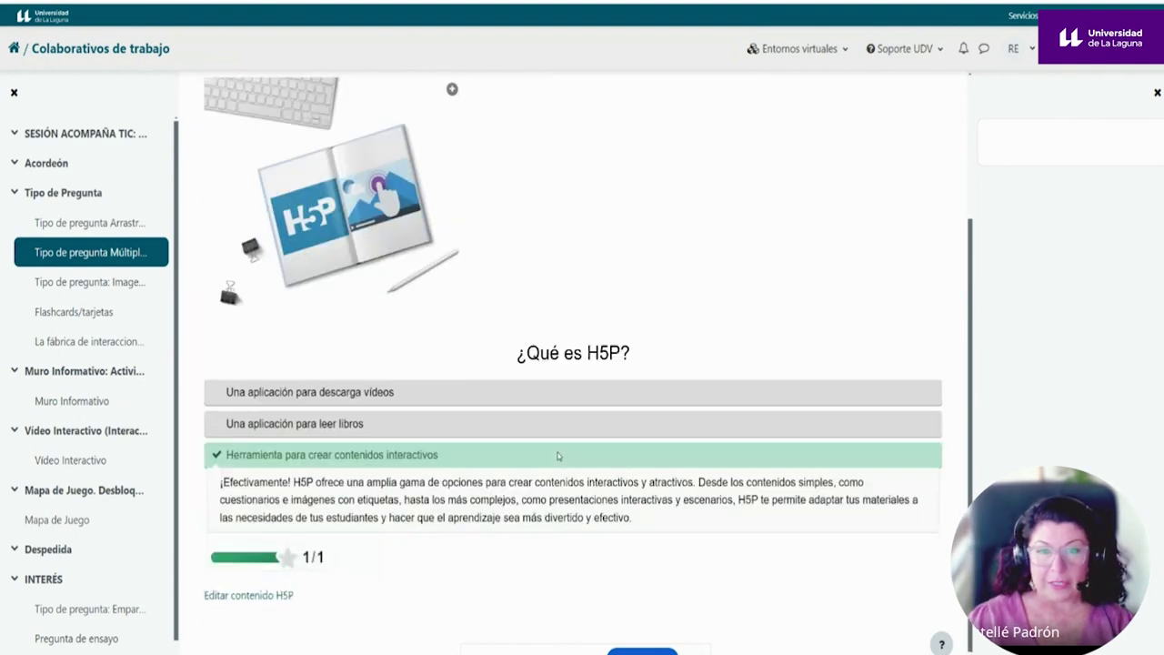
{"action": "left_click_drag", "start_coordinate": [221, 459], "coordinate": [646, 492]}
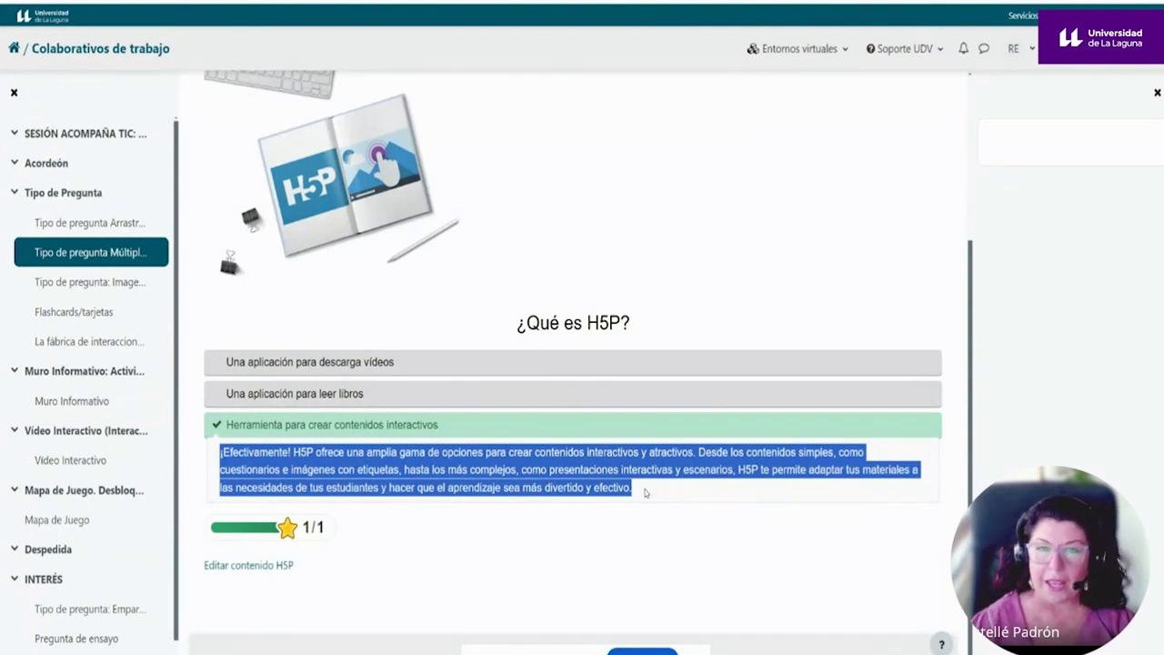
Open the "Tipo de pregunta: Imagen Choice" activity and view its image options.
{"action": "scroll", "coordinate": [570, 528], "scroll_direction": "up", "scroll_amount": 2}
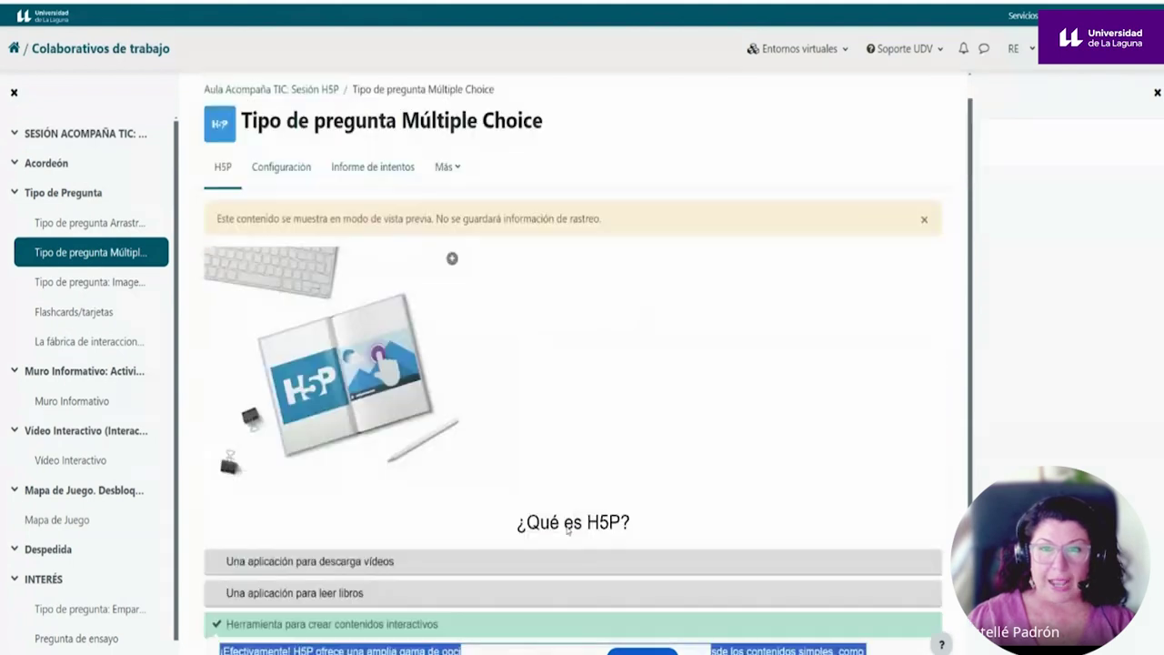
{"action": "scroll", "coordinate": [568, 530], "scroll_direction": "up", "scroll_amount": 1}
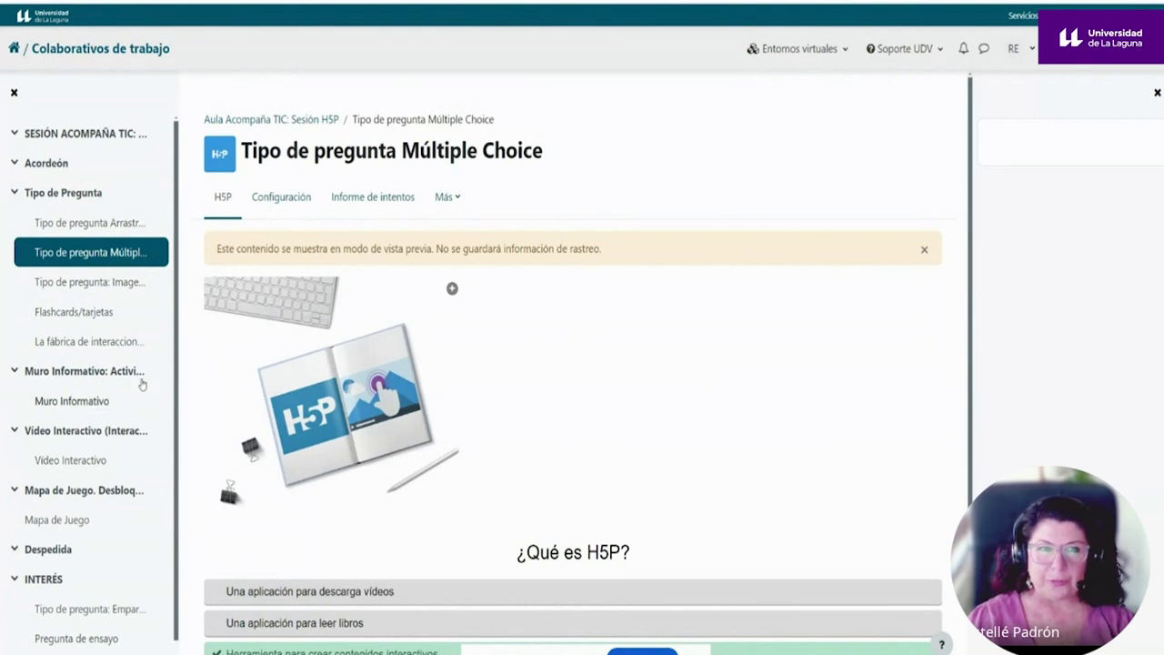
{"action": "left_click", "coordinate": [113, 292]}
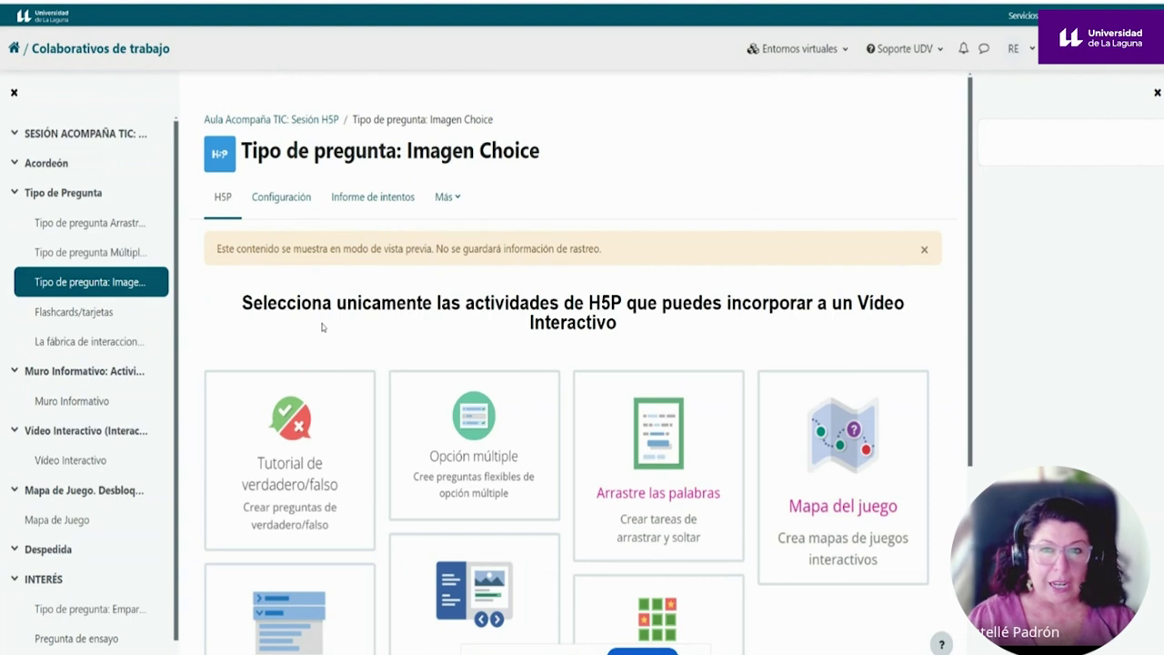
{"action": "scroll", "coordinate": [321, 328], "scroll_direction": "down", "scroll_amount": 1}
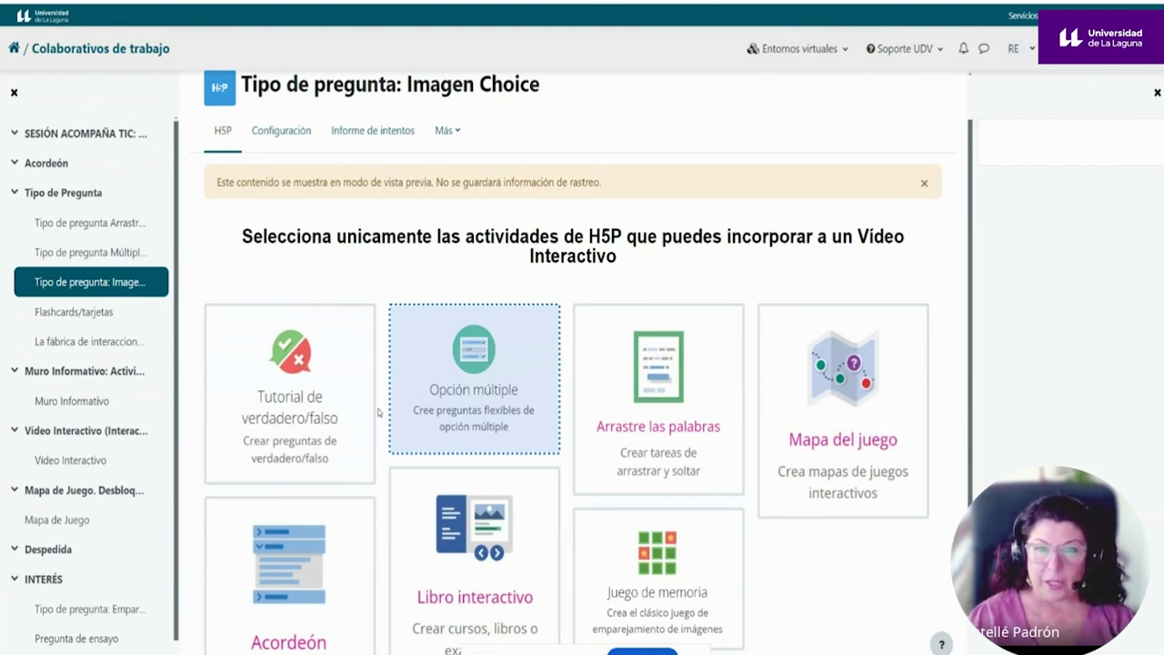
Select "Tutorial de verdadero/falso", "Opción múltiple" and "Arrastre las palabras" as the interactive-video activities, and submit the finished answer for checking.
{"action": "left_click", "coordinate": [328, 403]}
{"action": "left_click", "coordinate": [476, 401]}
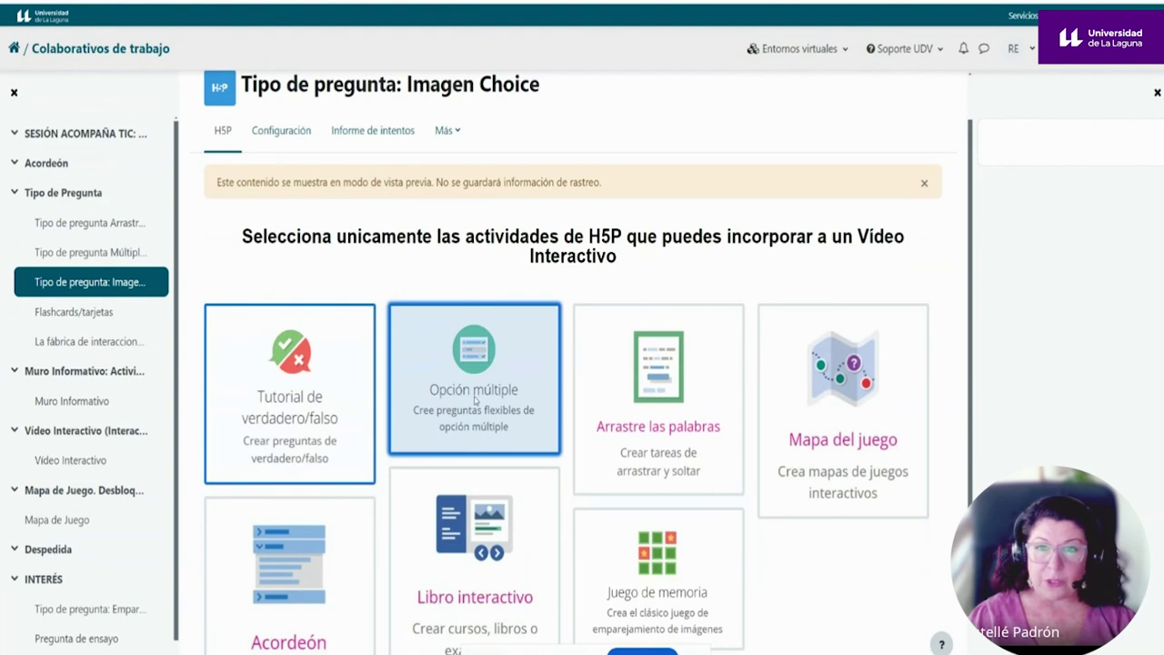
{"action": "left_click", "coordinate": [611, 413]}
{"action": "scroll", "coordinate": [496, 390], "scroll_direction": "down", "scroll_amount": 3}
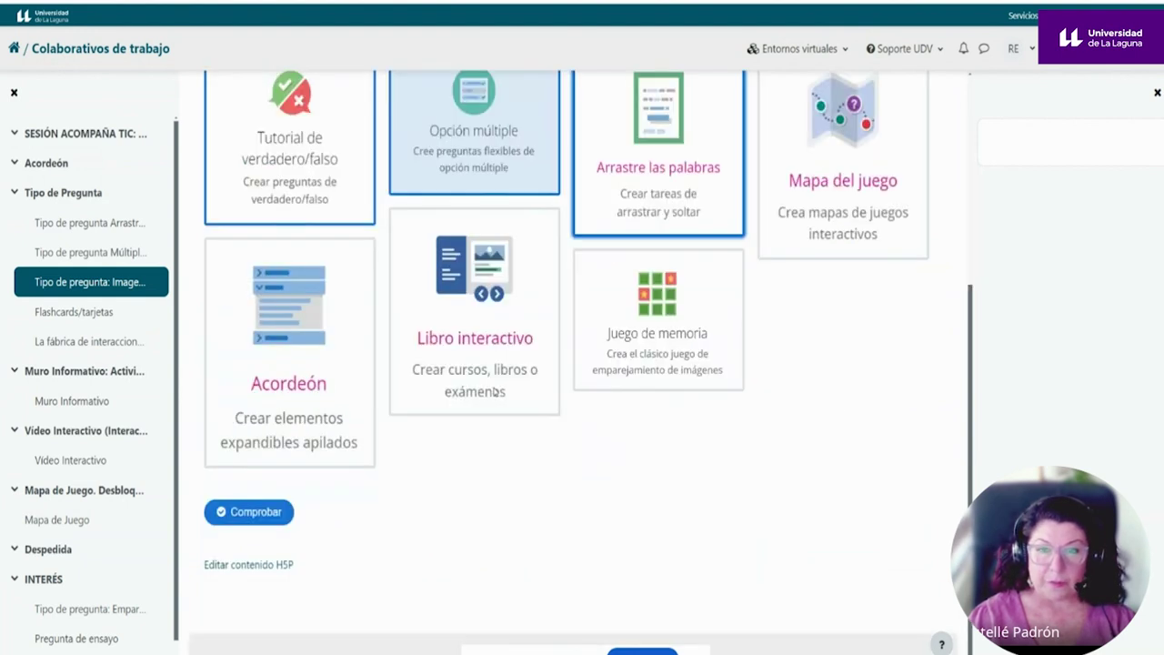
{"action": "left_click", "coordinate": [277, 515]}
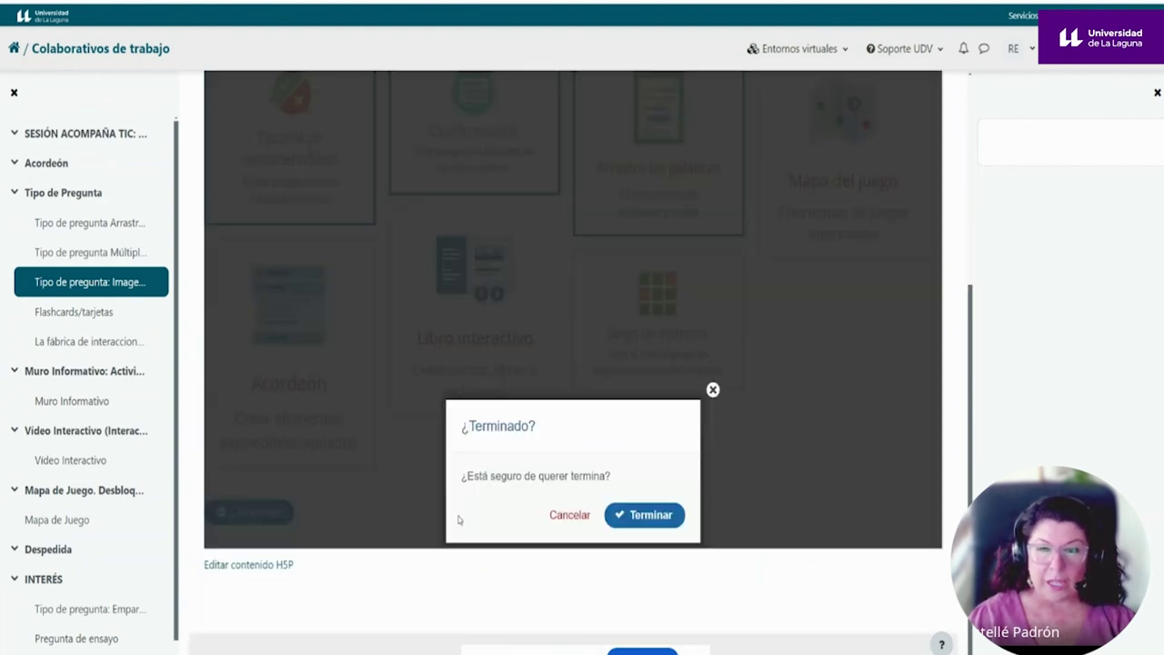
{"action": "left_click", "coordinate": [659, 518]}
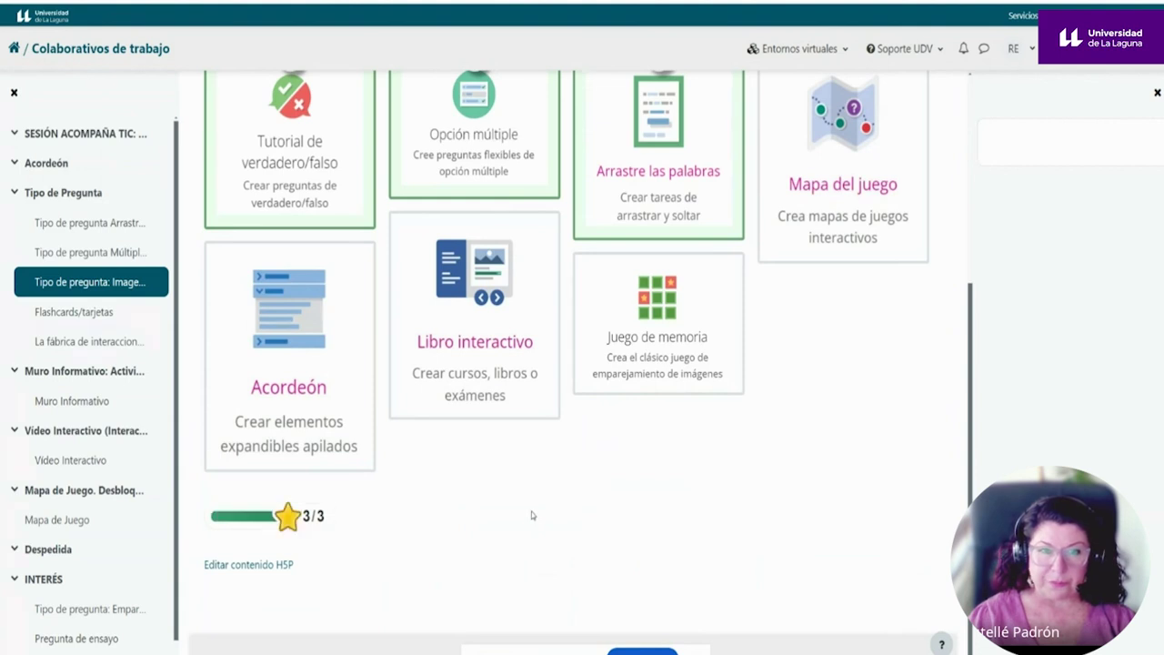
{"action": "scroll", "coordinate": [531, 512], "scroll_direction": "up", "scroll_amount": 2}
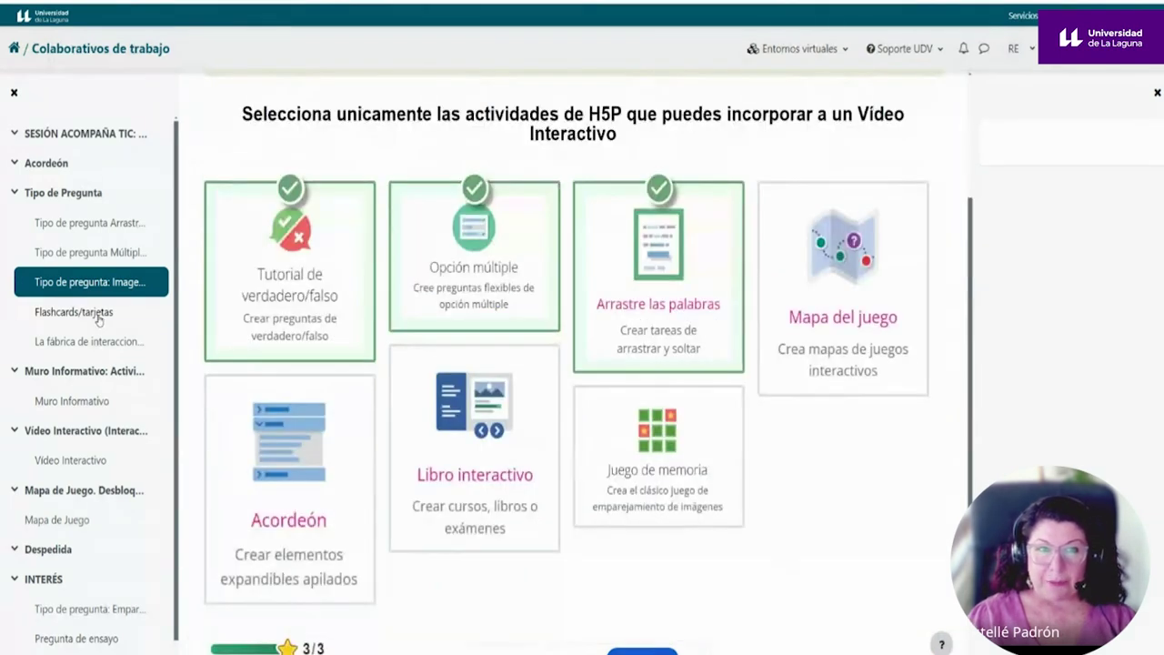
Open the "Flashcards/tarjetas" activity and view its first card completely, including the question and answer field.
{"action": "left_click", "coordinate": [100, 314]}
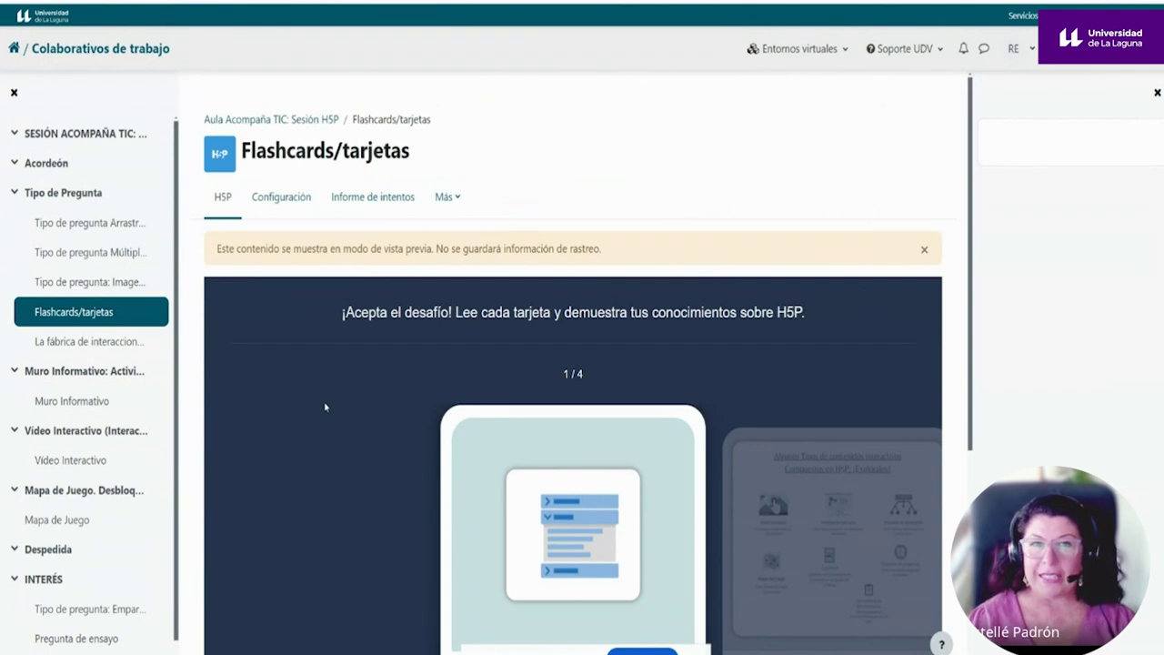
{"action": "scroll", "coordinate": [325, 407], "scroll_direction": "down", "scroll_amount": 2}
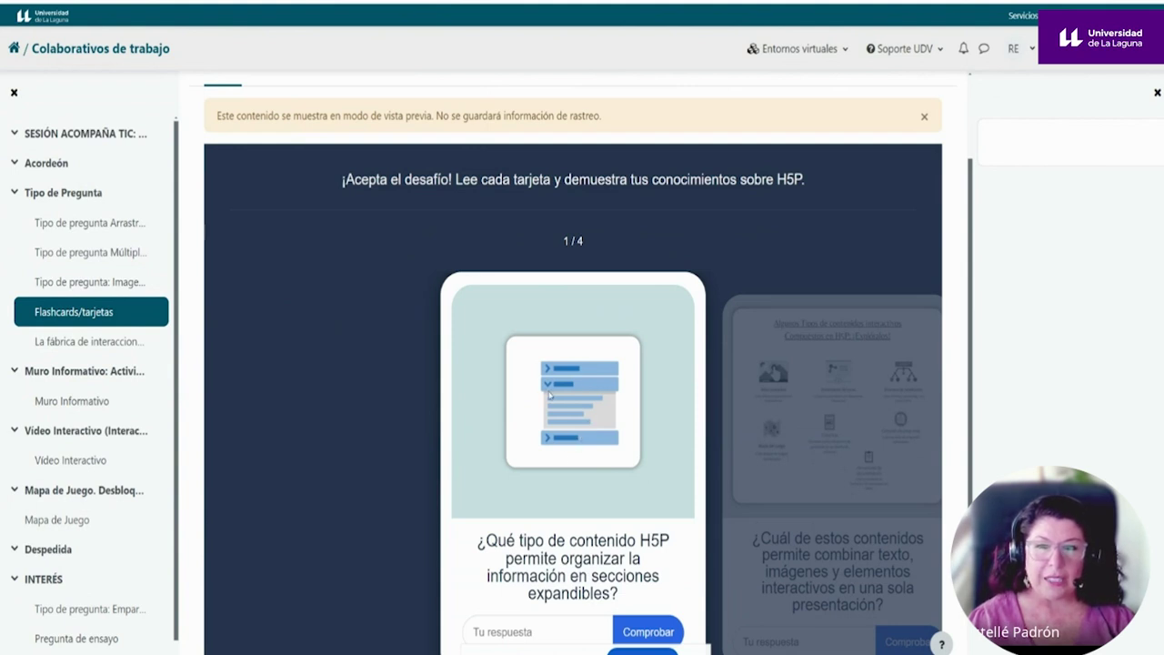
{"action": "scroll", "coordinate": [550, 395], "scroll_direction": "down", "scroll_amount": 1}
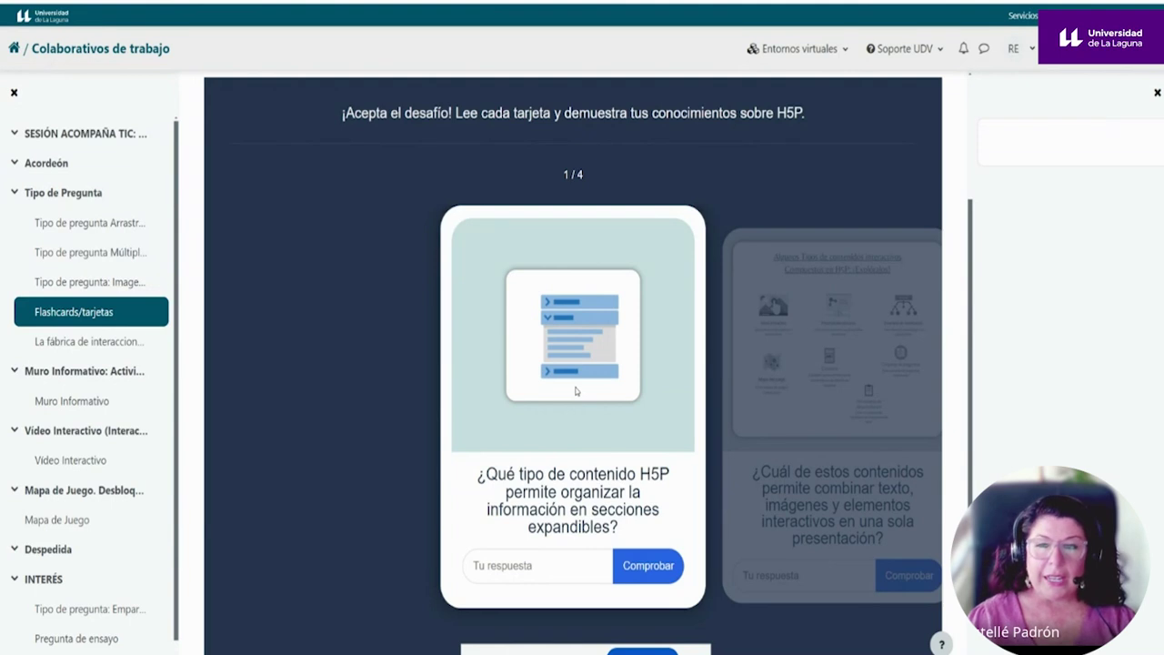
{"action": "scroll", "coordinate": [589, 491], "scroll_direction": "down", "scroll_amount": 1}
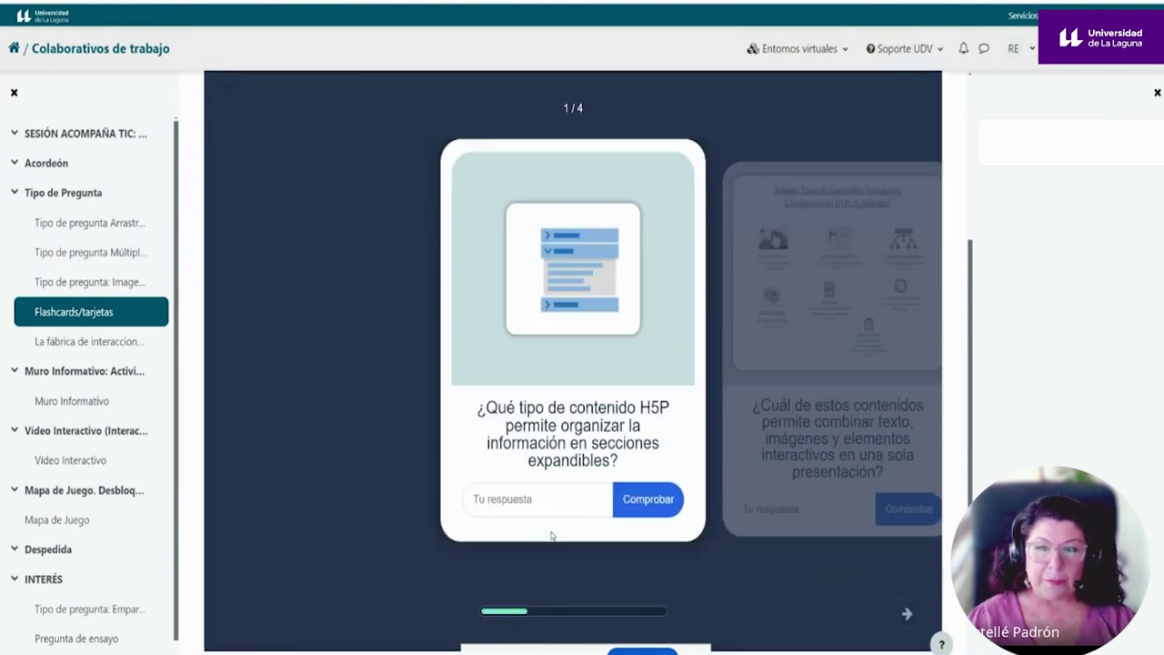
Answer the first flashcard with "acordeón" and the second flashcard with "presentación", checking each answer.
{"action": "left_click", "coordinate": [539, 503]}
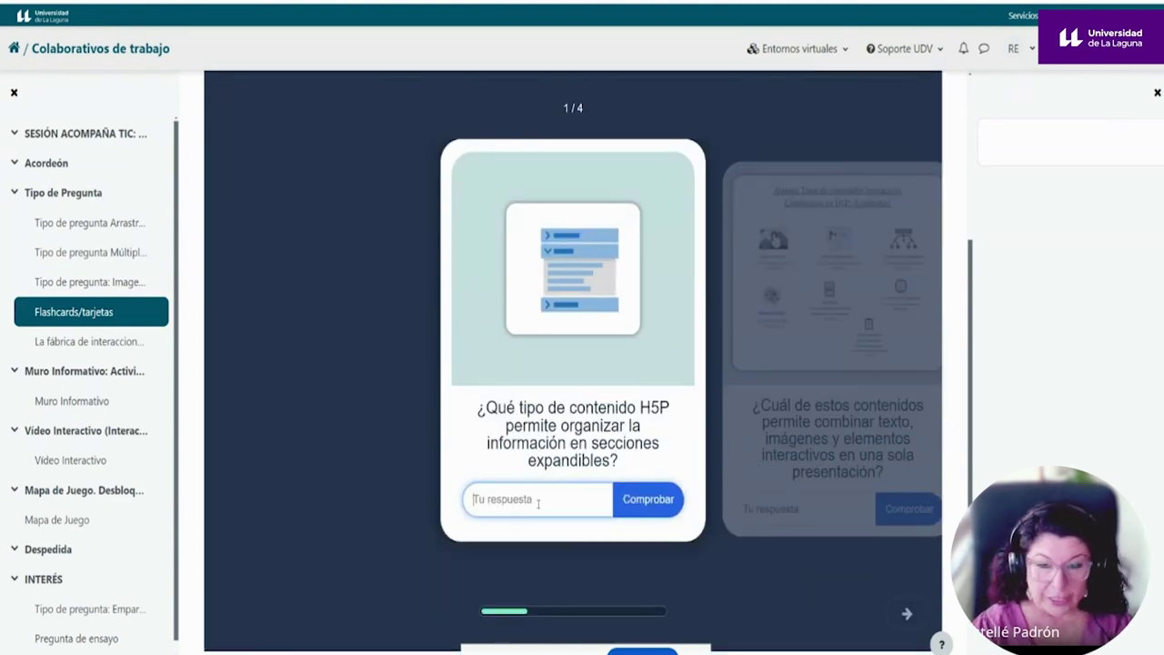
{"action": "type", "text": "acordeón"}
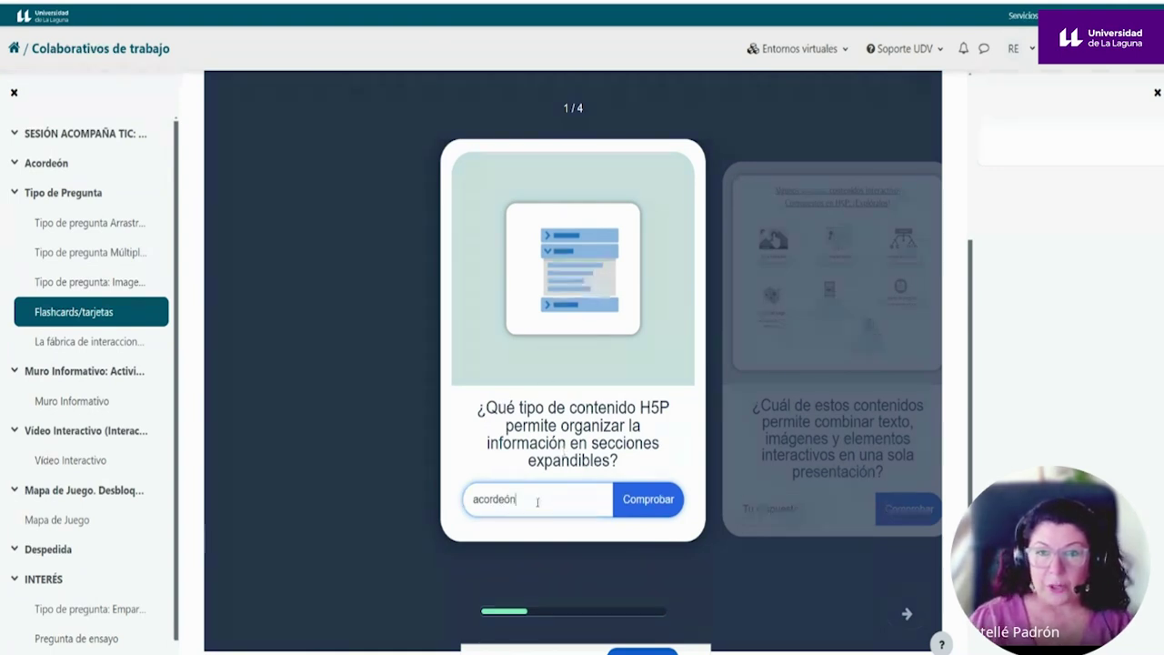
{"action": "left_click", "coordinate": [646, 506]}
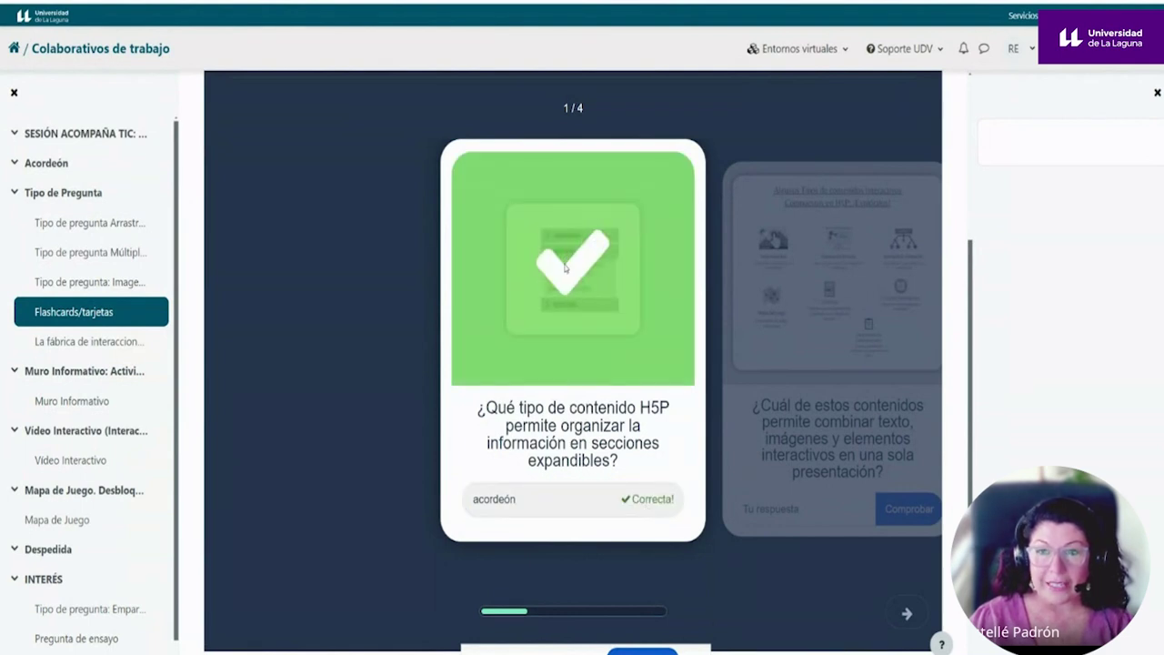
{"action": "key", "text": "Return"}
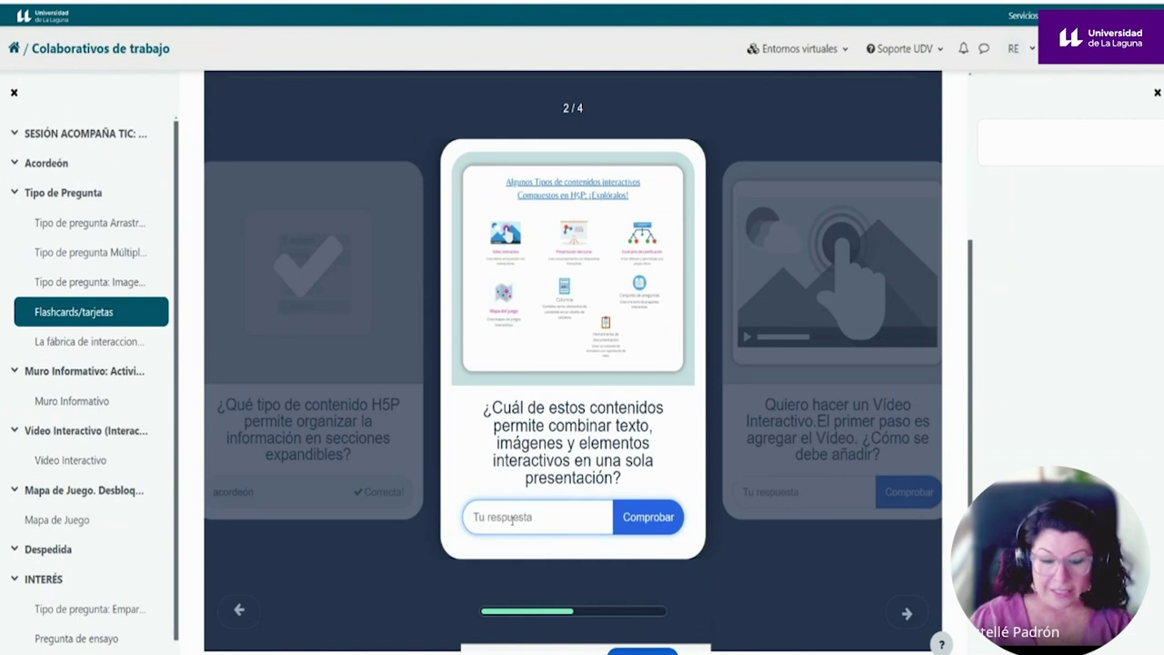
{"action": "type", "text": "presentación"}
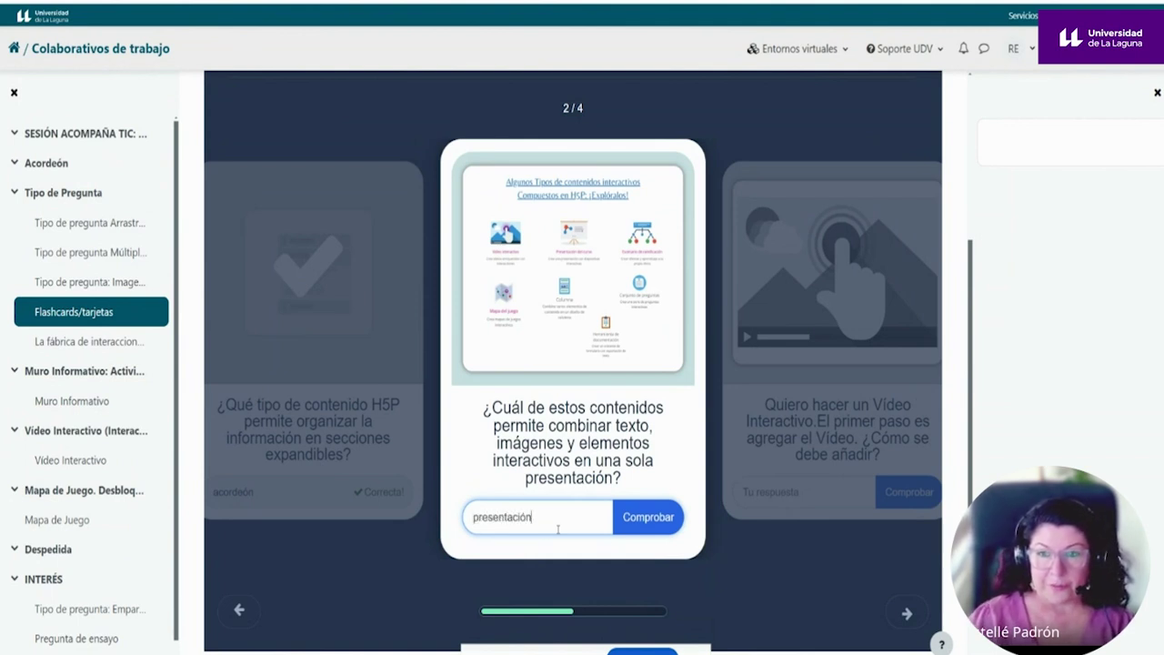
{"action": "left_click", "coordinate": [646, 518]}
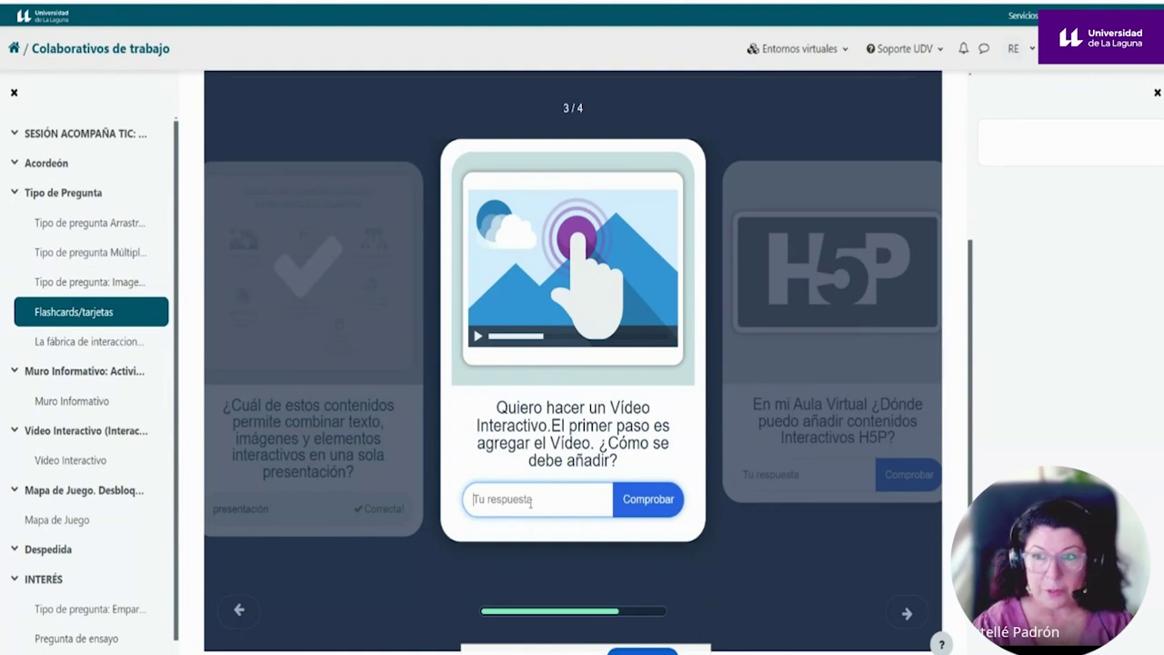
Replace the draft answer "vídeo" on the third flashcard with "ffff" and check it.
{"action": "type", "text": "vídeo"}
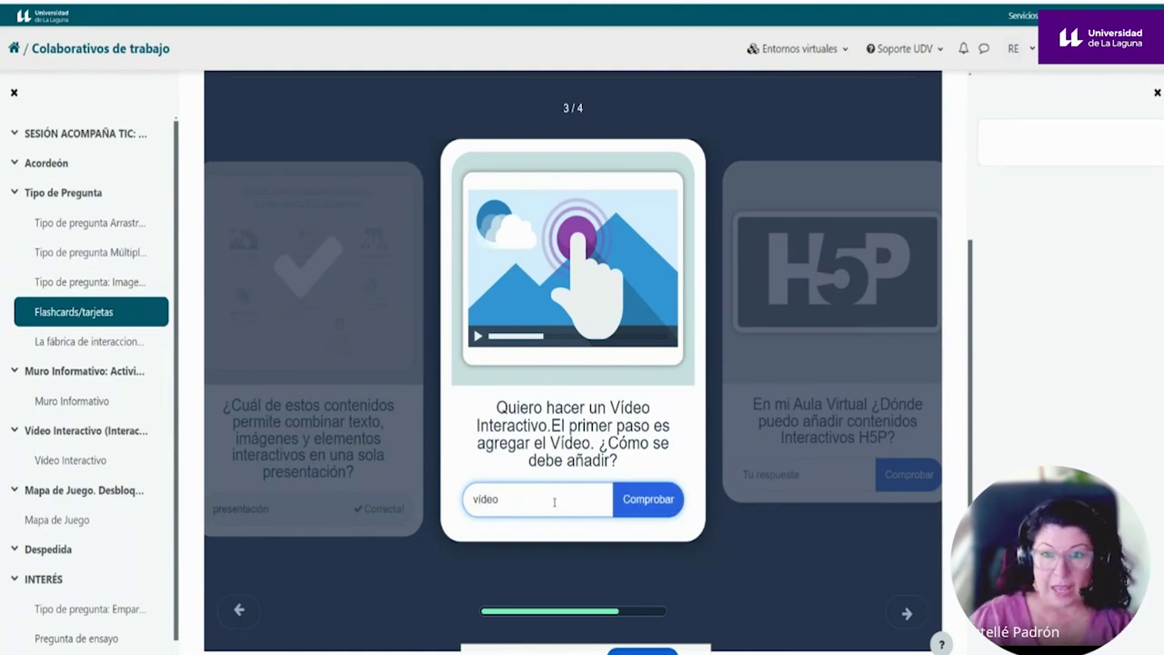
{"action": "left_click_drag", "start_coordinate": [502, 499], "coordinate": [457, 503]}
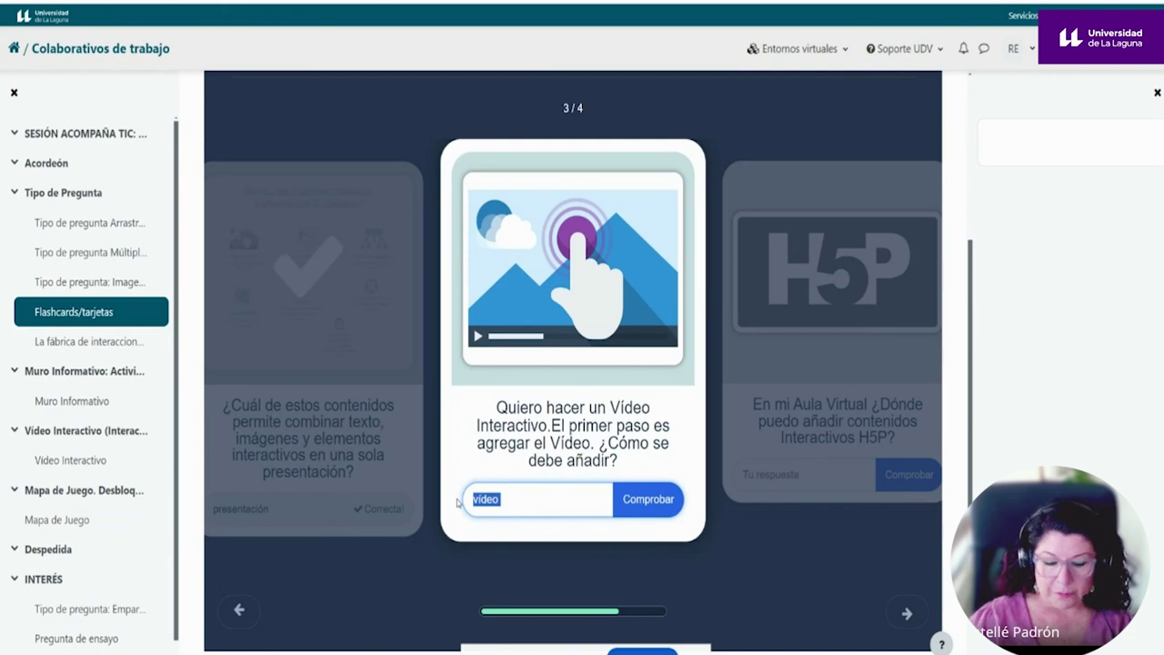
{"action": "type", "text": "ffff"}
{"action": "left_click", "coordinate": [640, 507]}
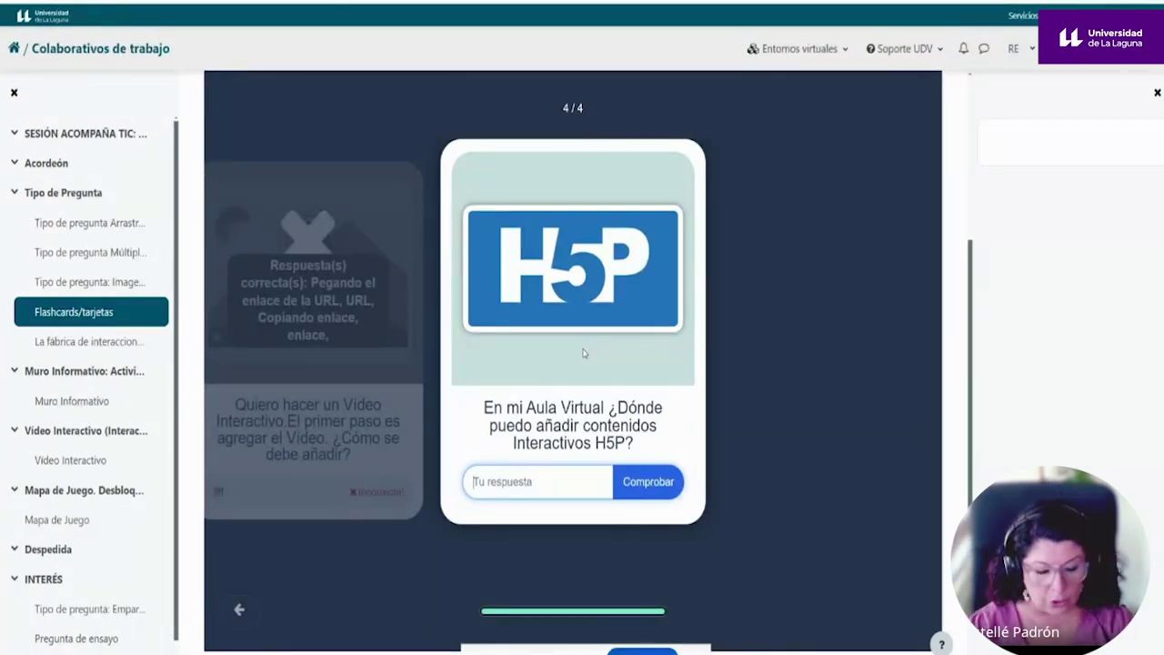
Answer the fourth flashcard, about where to add H5P content, with "Banco de Contenido" and check it.
{"action": "type", "text": "Banco "}
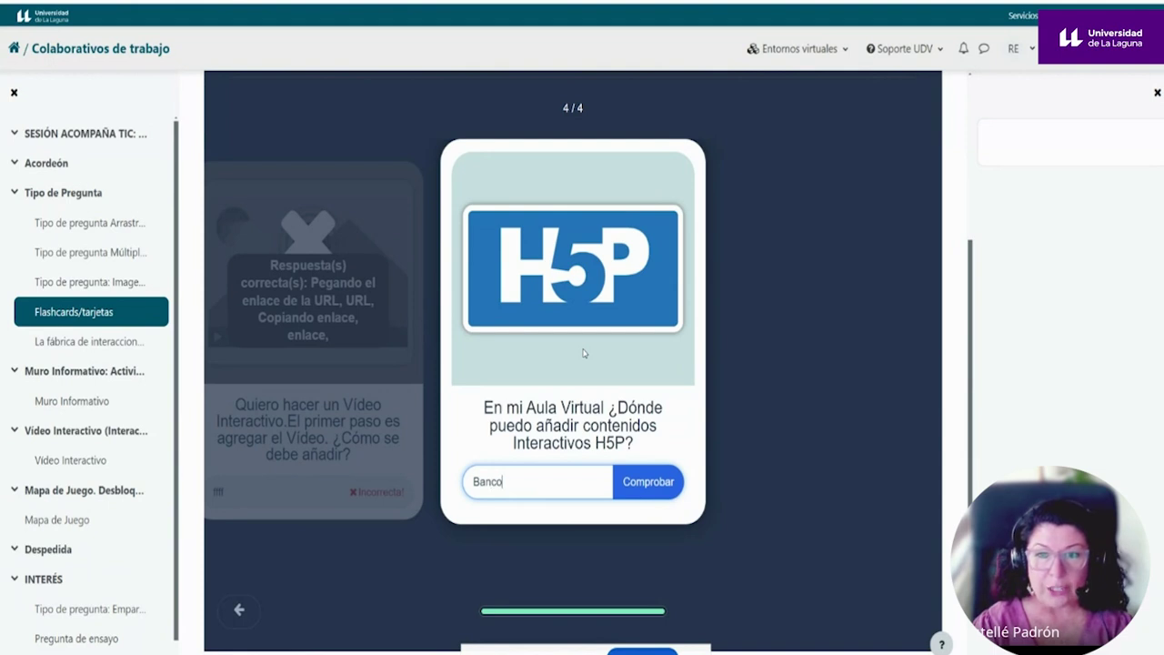
{"action": "type", "text": "de Contenido"}
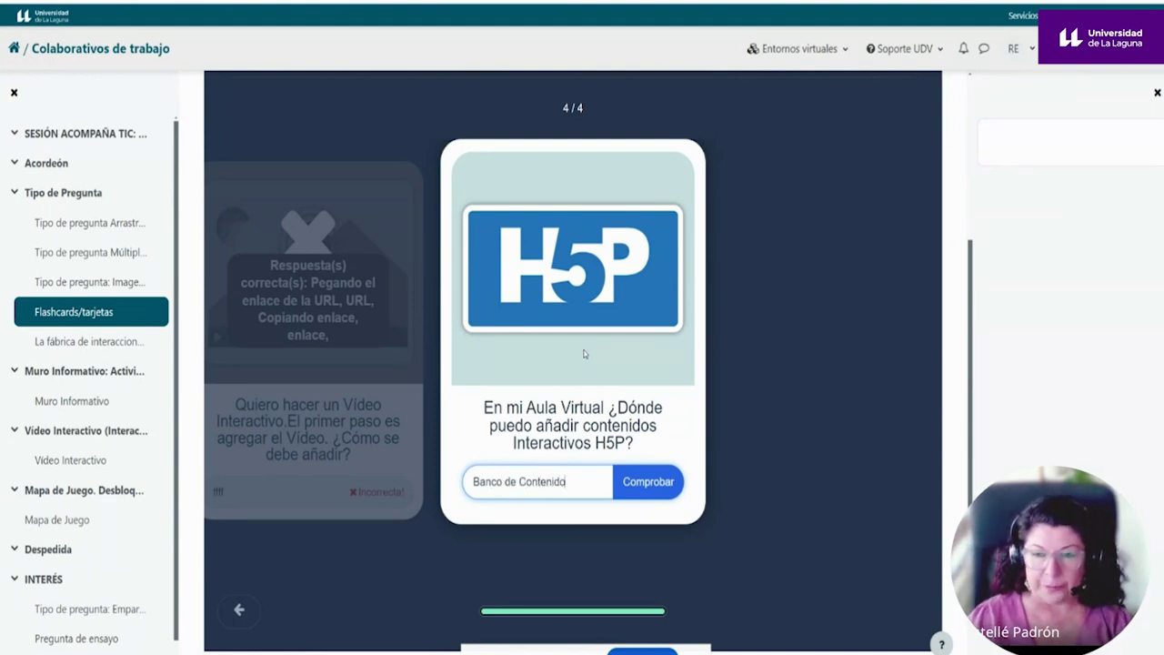
{"action": "left_click", "coordinate": [642, 482]}
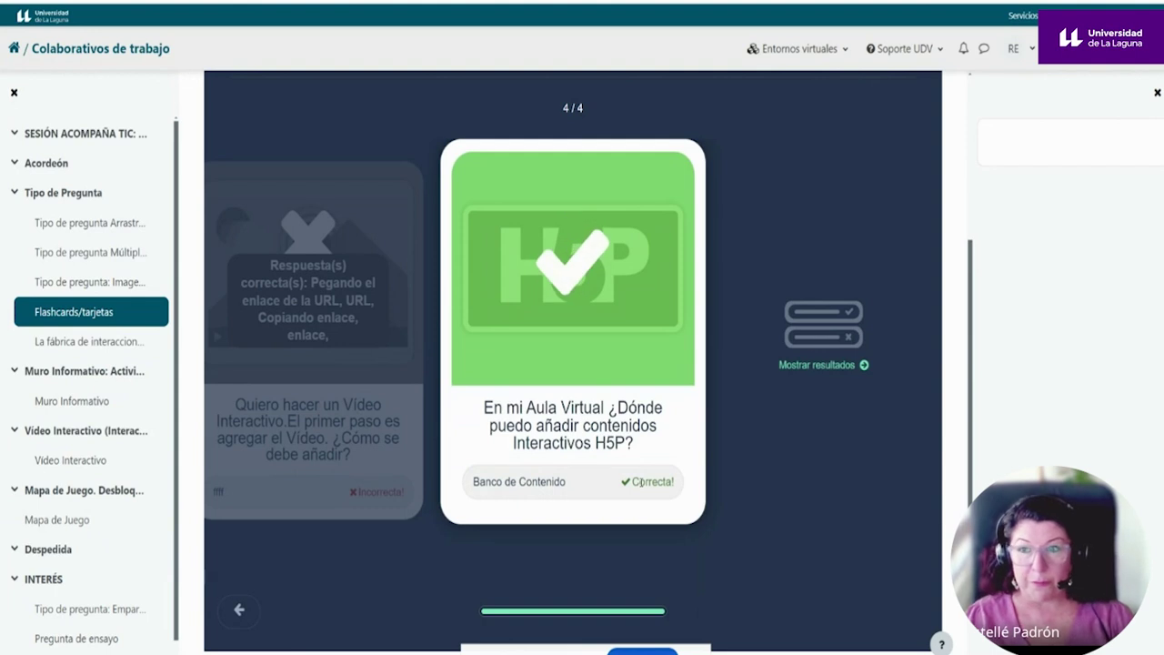
Show the flashcard results and review the score and the correction of each answer.
{"action": "left_click", "coordinate": [810, 365]}
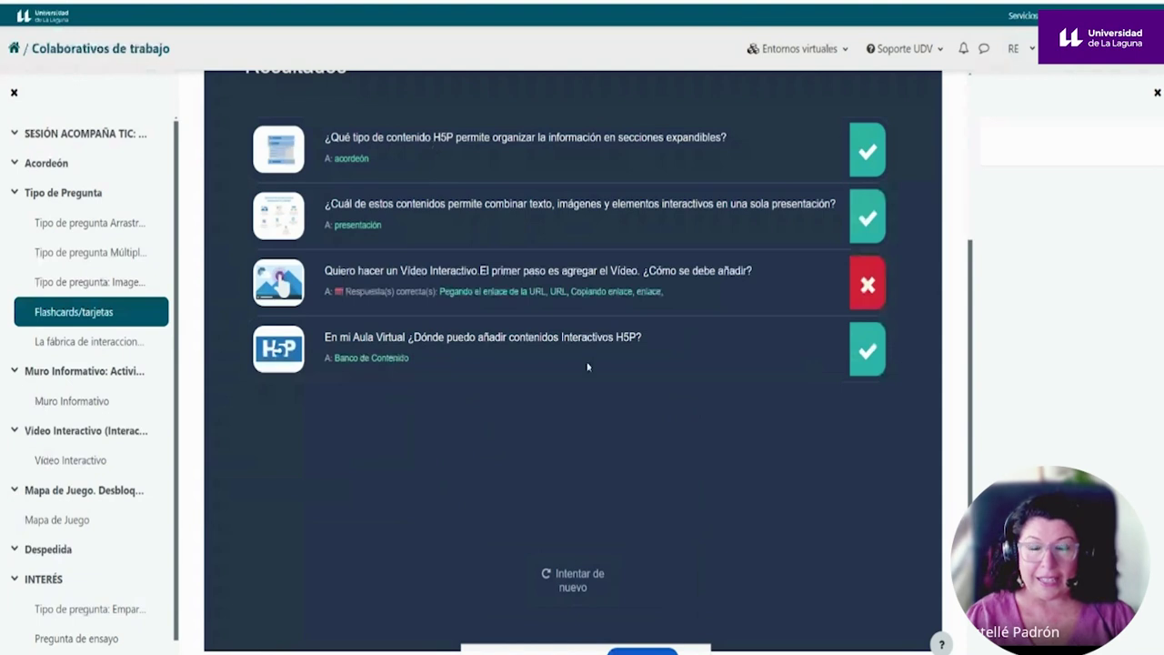
{"action": "scroll", "coordinate": [433, 149], "scroll_direction": "up", "scroll_amount": 3}
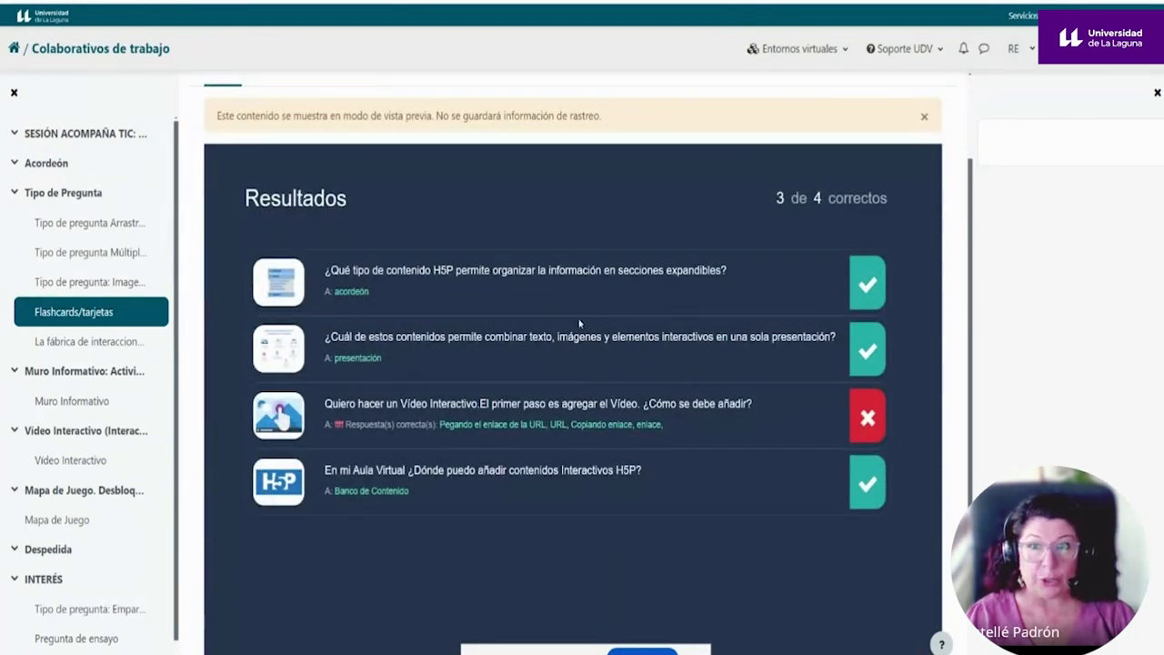
{"action": "scroll", "coordinate": [580, 323], "scroll_direction": "up", "scroll_amount": 2}
{"action": "scroll", "coordinate": [601, 484], "scroll_direction": "up", "scroll_amount": 2}
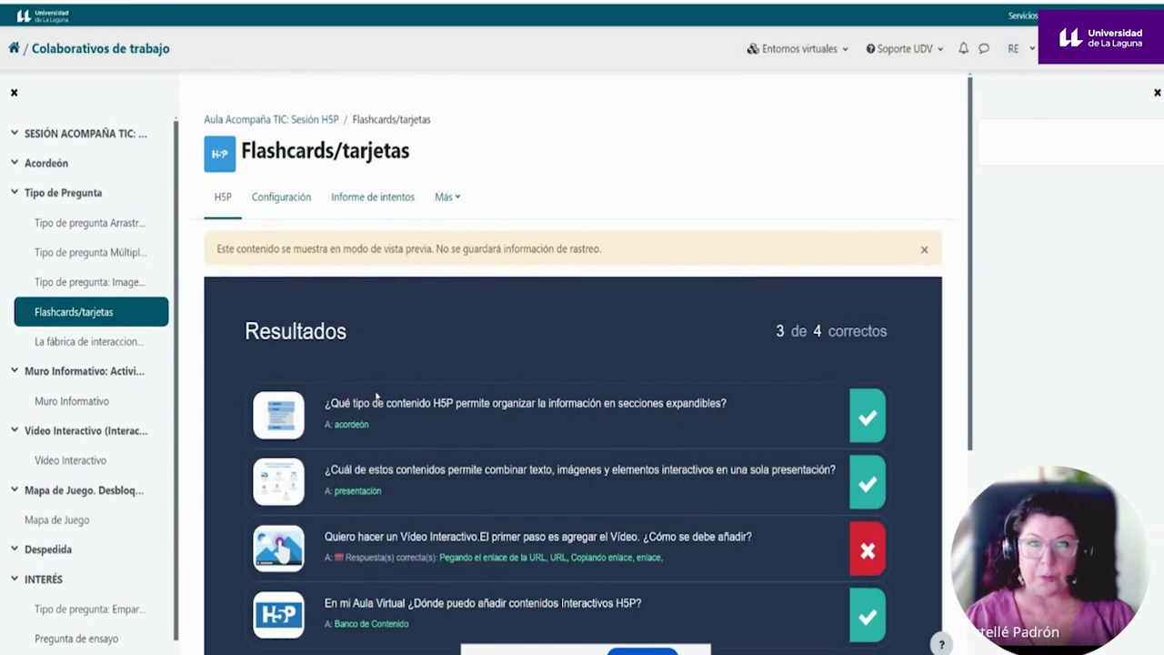
Return to the "Aula Acompaña TIC: Sesión H5P" course page and open its content bank.
{"action": "triple_click", "coordinate": [270, 119]}
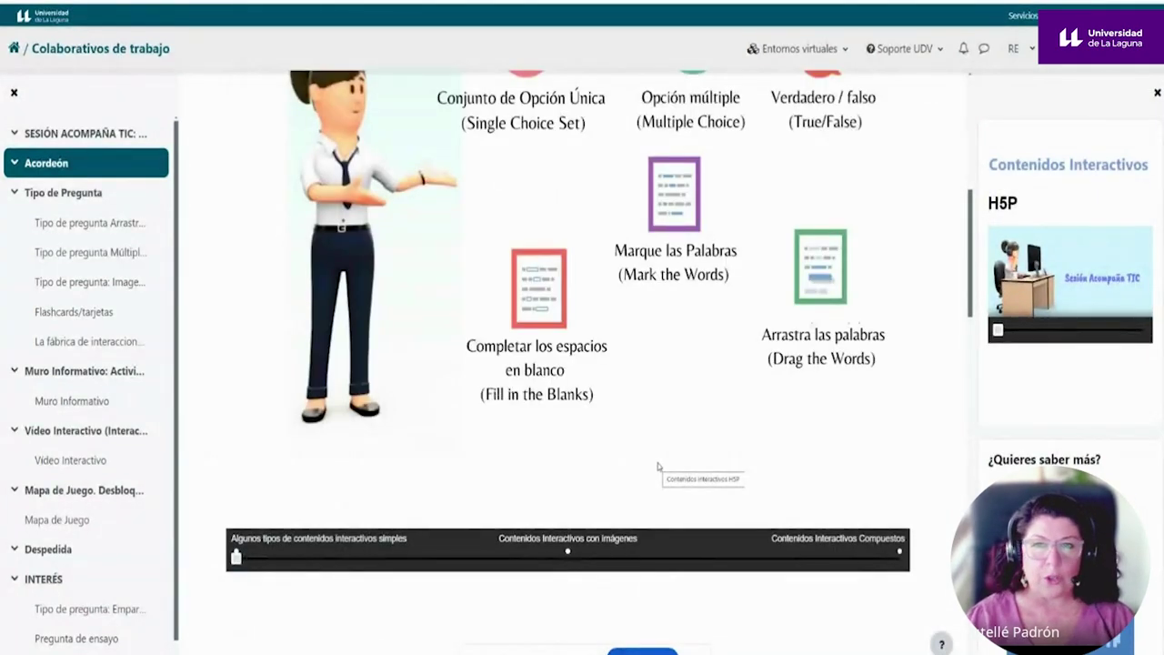
{"action": "scroll", "coordinate": [659, 466], "scroll_direction": "up", "scroll_amount": 4}
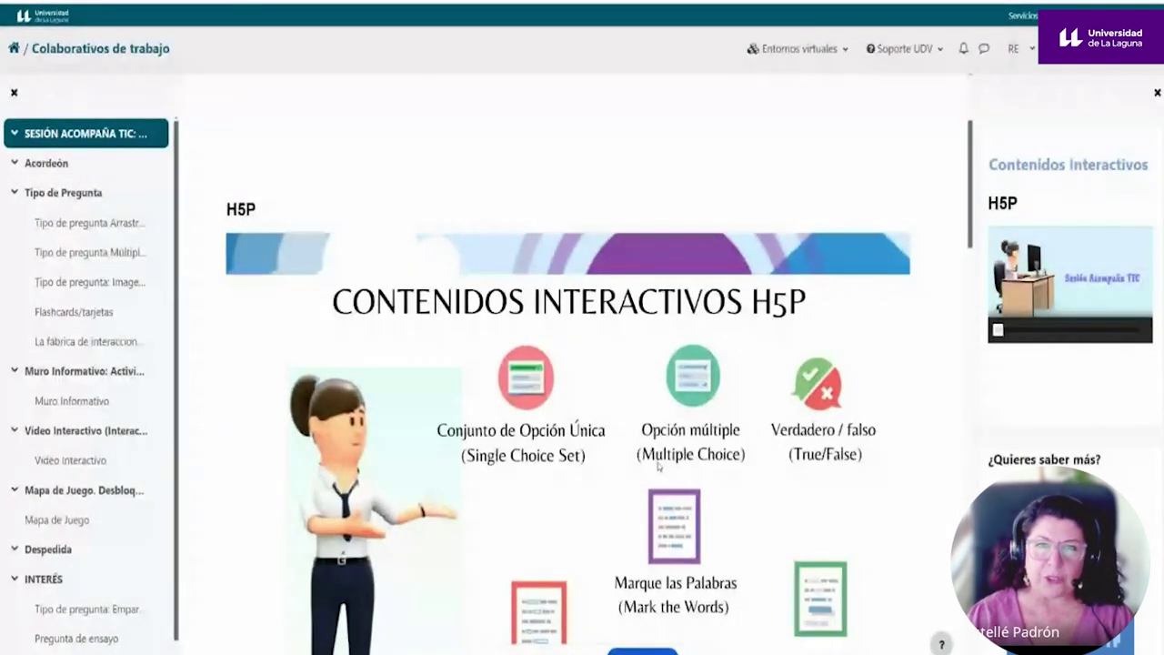
{"action": "scroll", "coordinate": [659, 465], "scroll_direction": "up", "scroll_amount": 2}
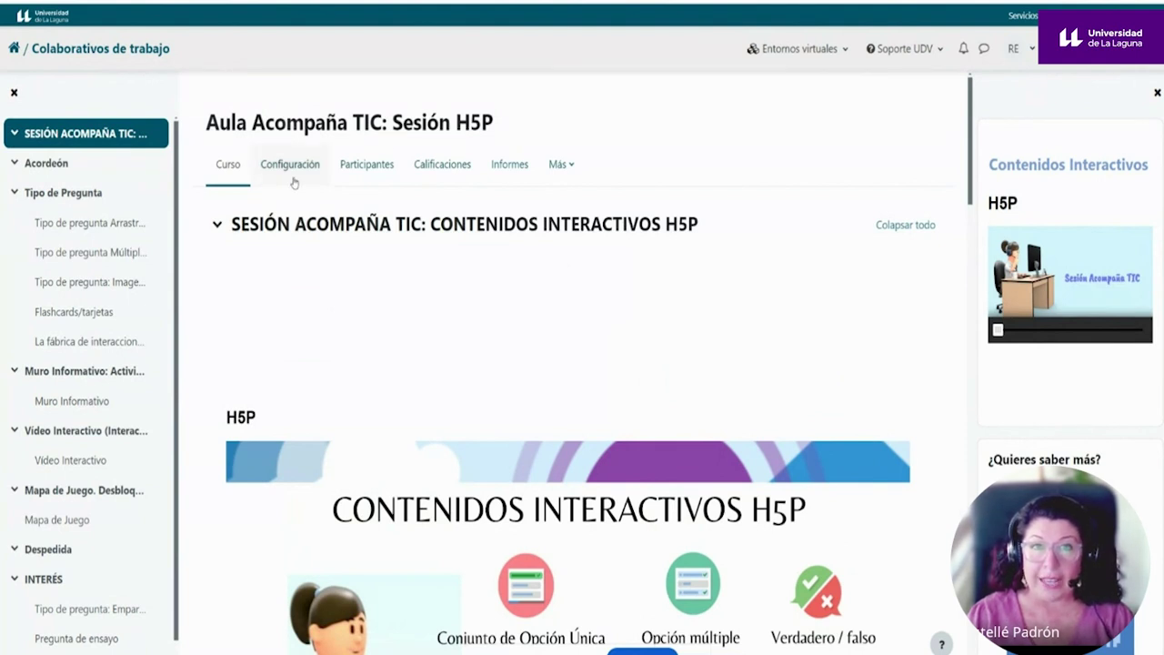
{"action": "left_click", "coordinate": [555, 177]}
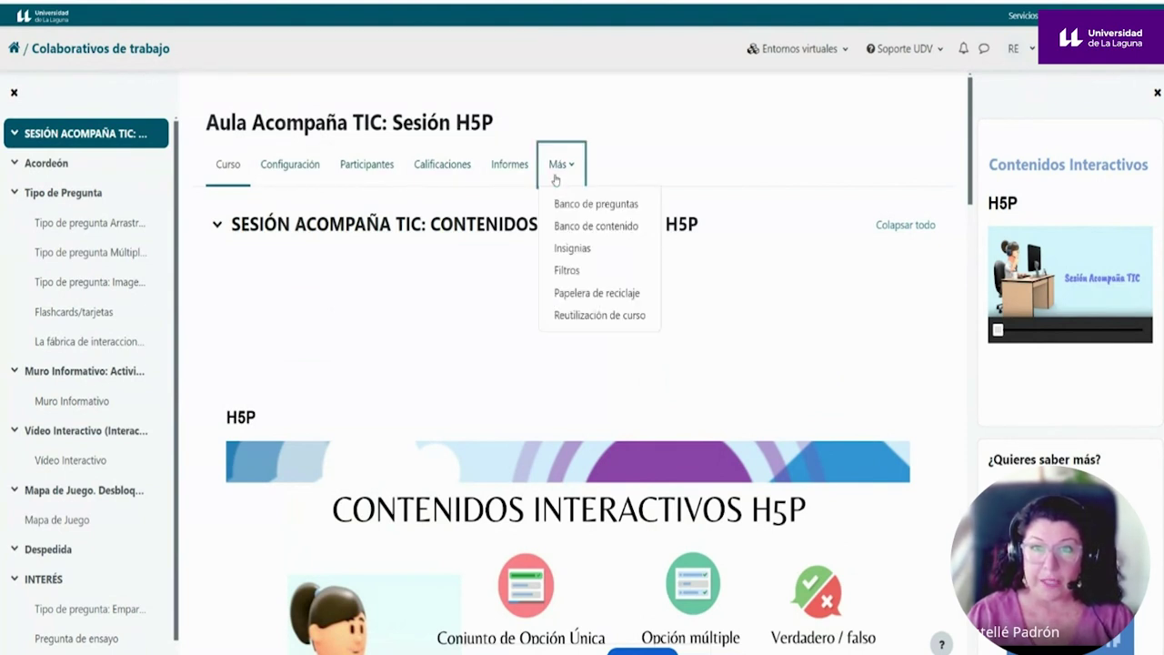
{"action": "left_click", "coordinate": [604, 233]}
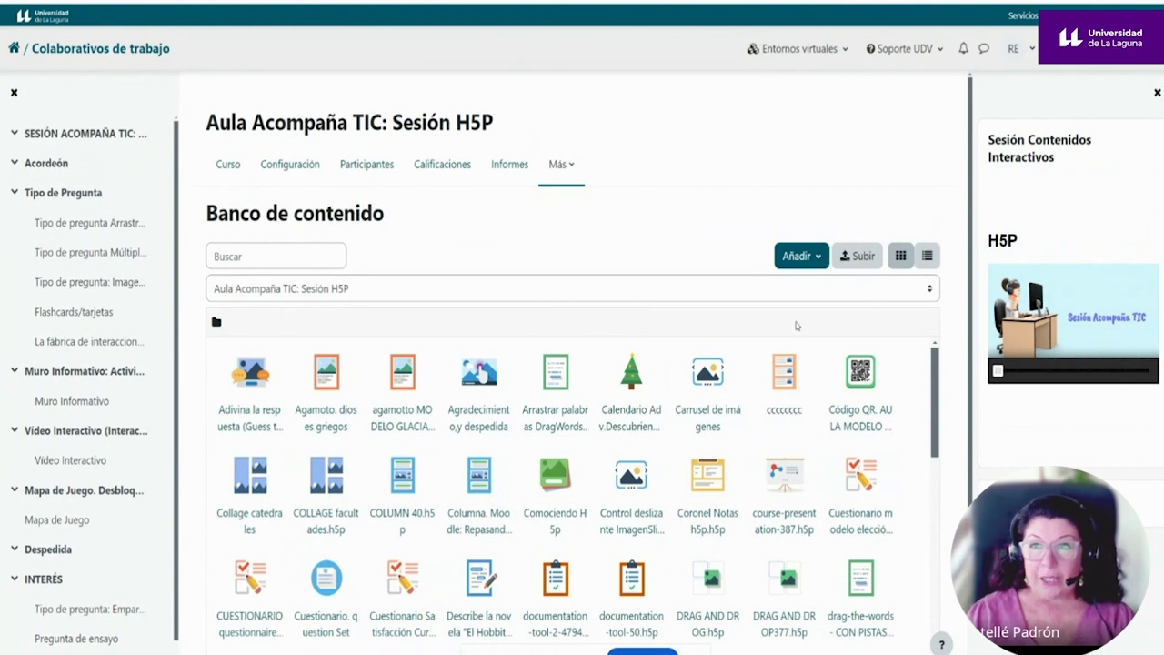
Start adding a new Accordion H5P content item in the content bank and highlight the content type name above its form.
{"action": "left_click", "coordinate": [797, 259]}
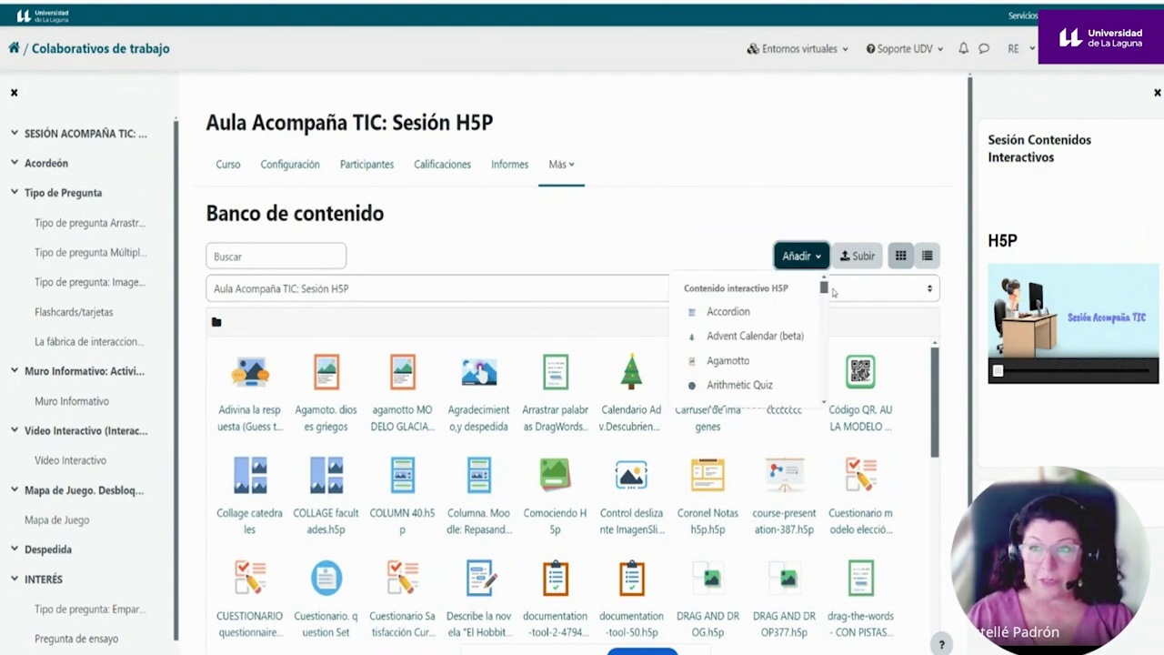
{"action": "scroll", "coordinate": [826, 292], "scroll_direction": "down", "scroll_amount": 1}
{"action": "mouse_move", "coordinate": [826, 293]}
{"action": "left_mouse_down"}
{"action": "mouse_move", "coordinate": [836, 402]}
{"action": "mouse_move", "coordinate": [828, 290]}
{"action": "left_mouse_up"}
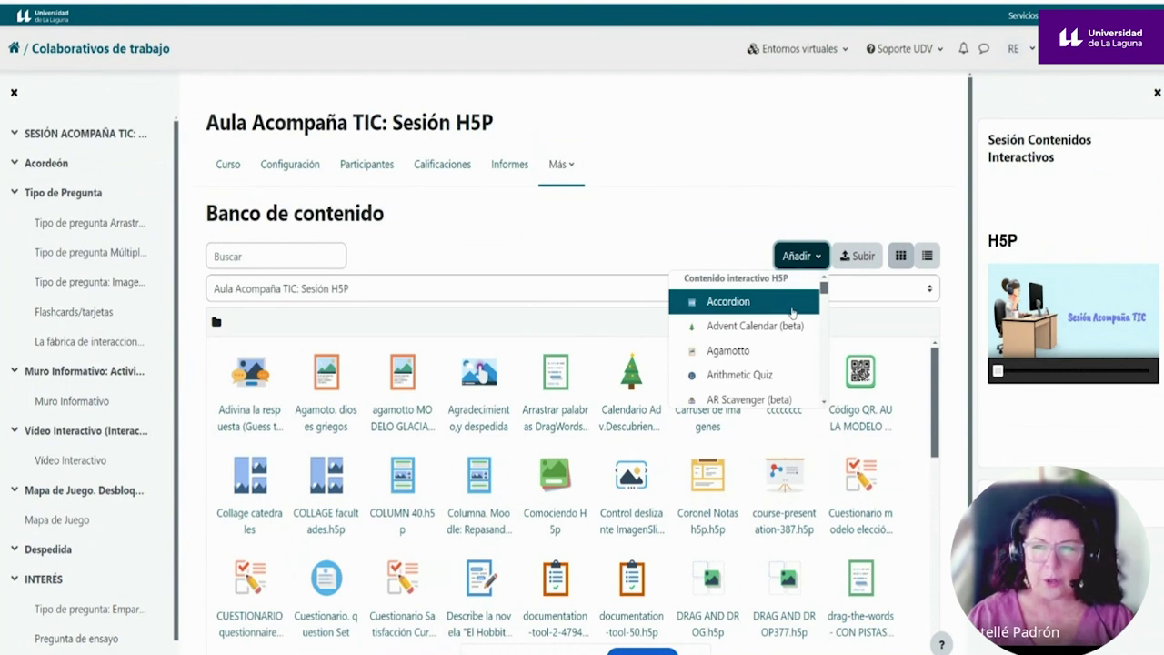
{"action": "left_click", "coordinate": [741, 311]}
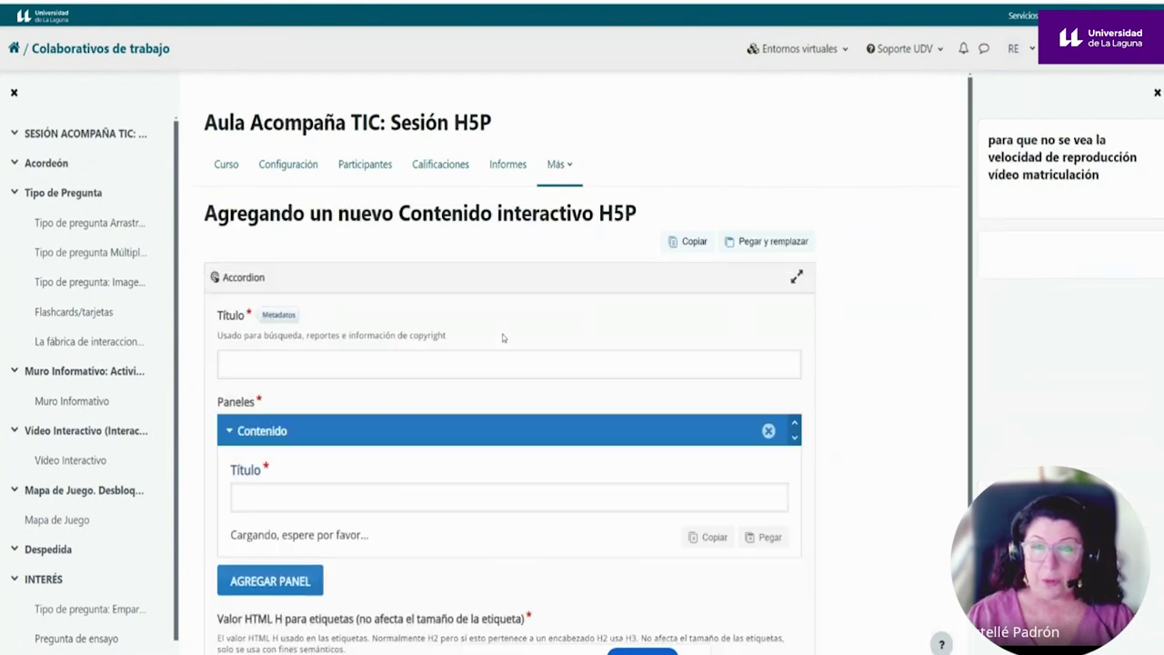
{"action": "left_click_drag", "start_coordinate": [224, 278], "coordinate": [290, 283]}
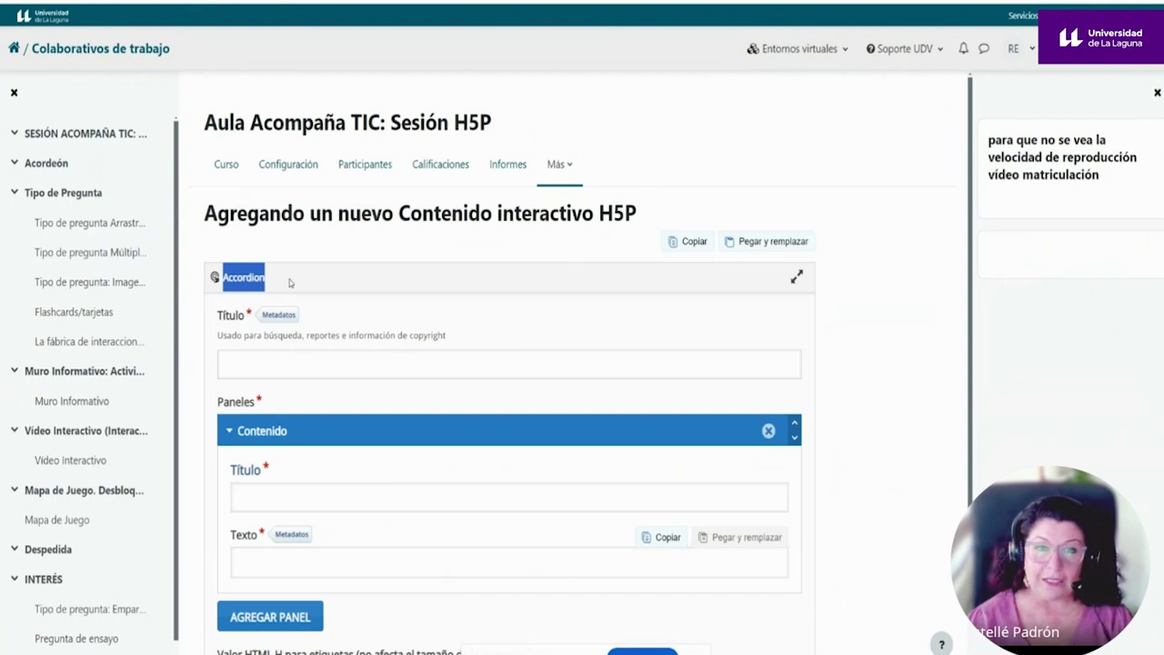
{"action": "scroll", "coordinate": [463, 493], "scroll_direction": "down", "scroll_amount": 1}
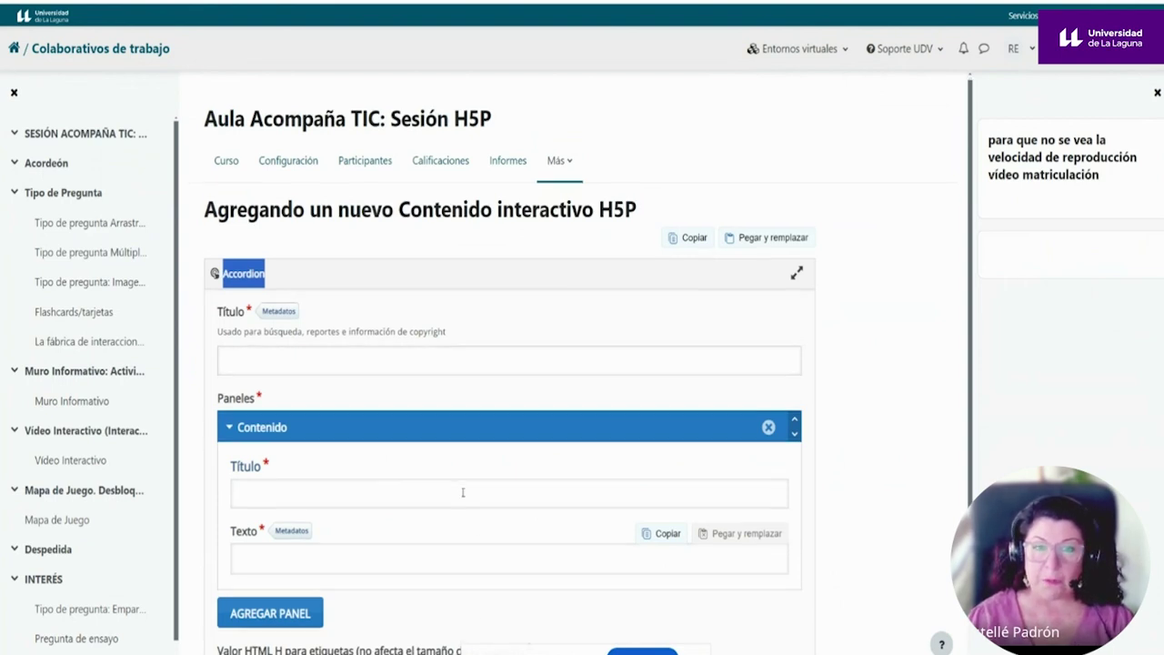
{"action": "scroll", "coordinate": [463, 492], "scroll_direction": "down", "scroll_amount": 1}
{"action": "scroll", "coordinate": [463, 493], "scroll_direction": "up", "scroll_amount": 1}
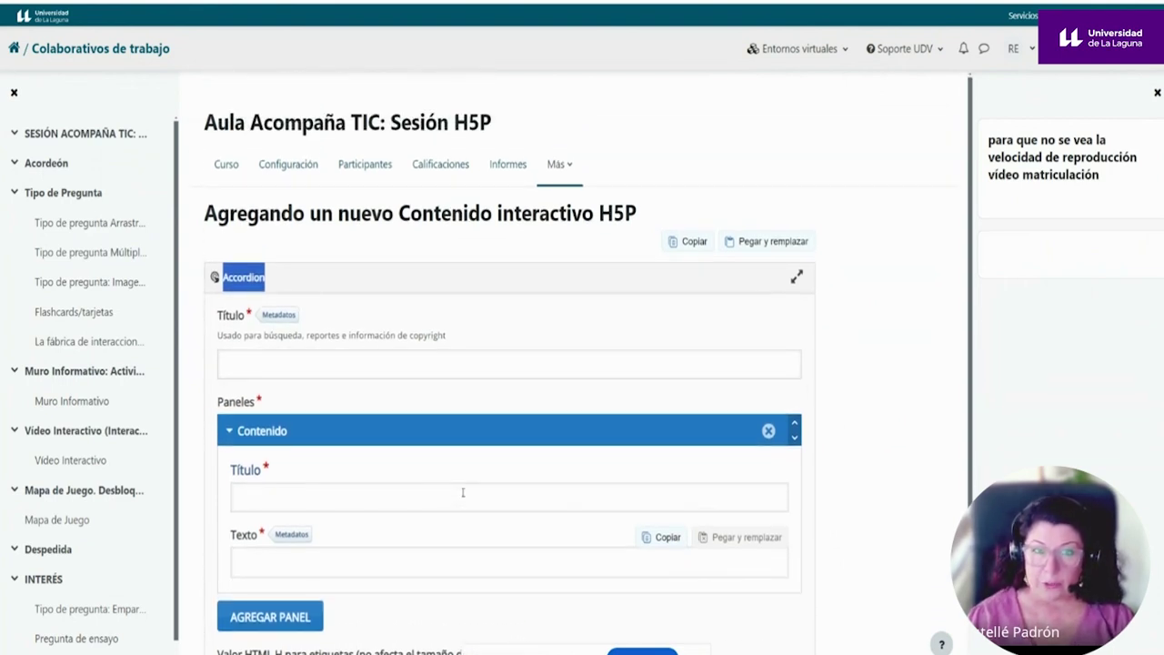
Title the new accordion content "Sesión-Acompañatic-acordeón".
{"action": "left_click", "coordinate": [362, 359]}
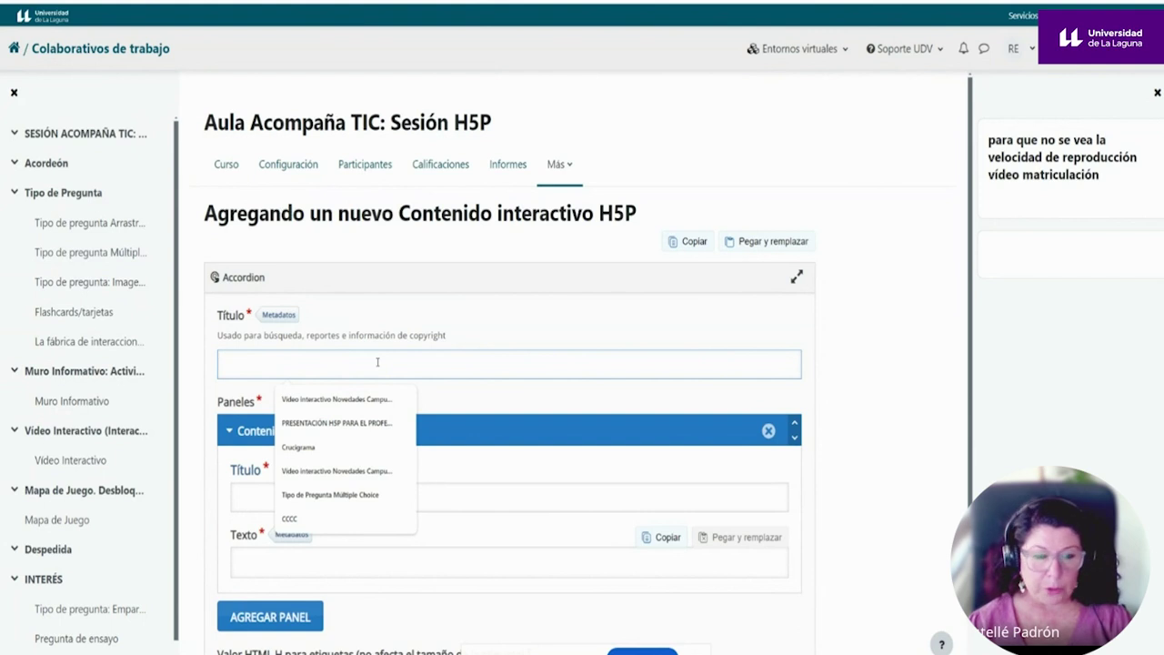
{"action": "type", "text": "S"}
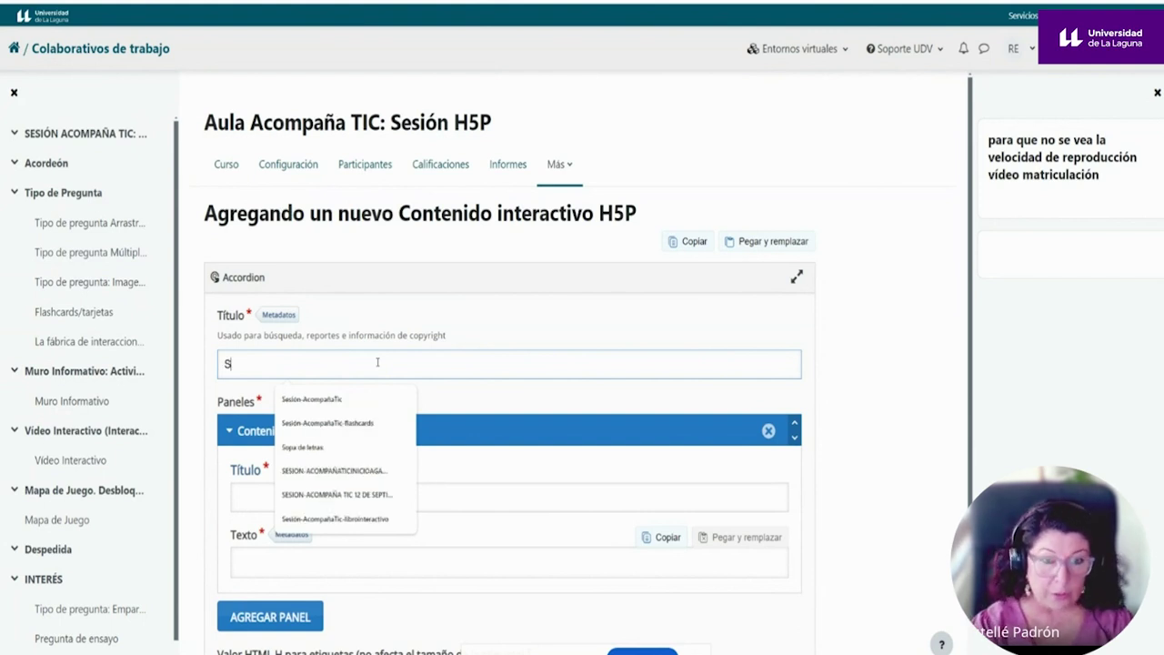
{"action": "type", "text": "esión"}
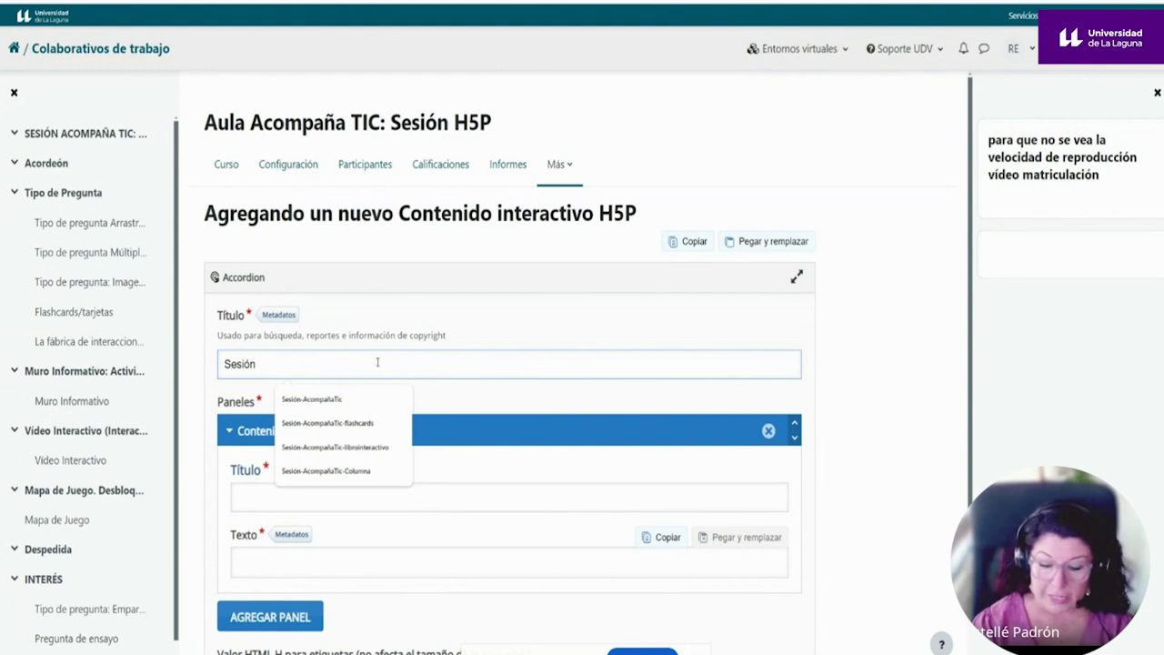
{"action": "type", "text": "-A"}
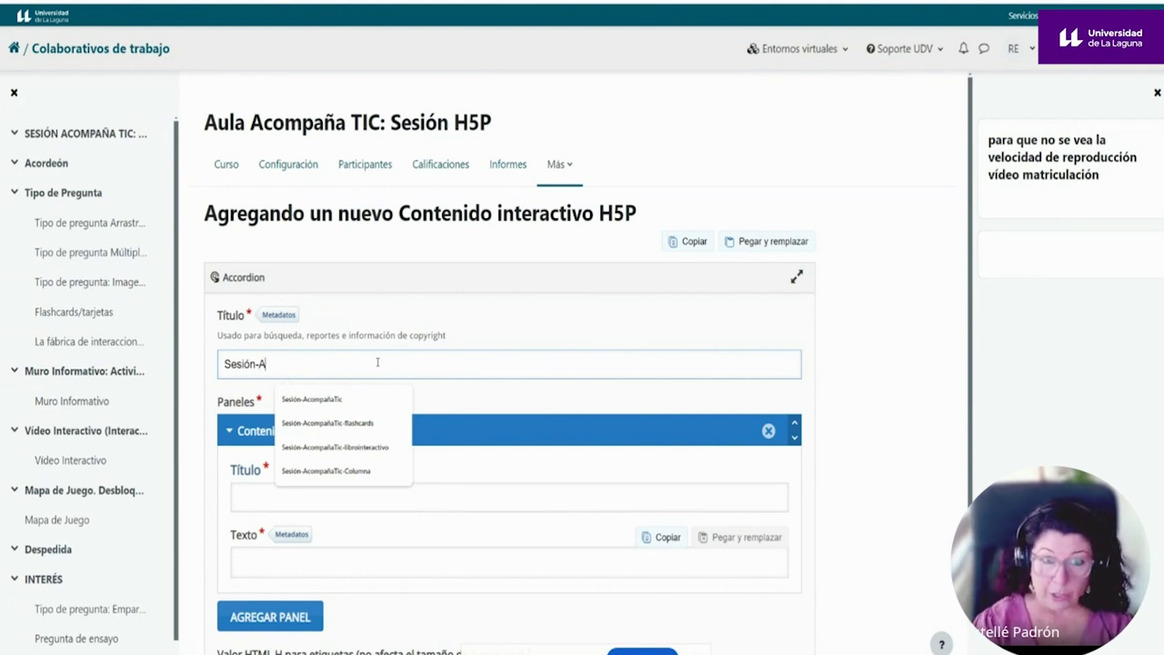
{"action": "type", "text": "comp"}
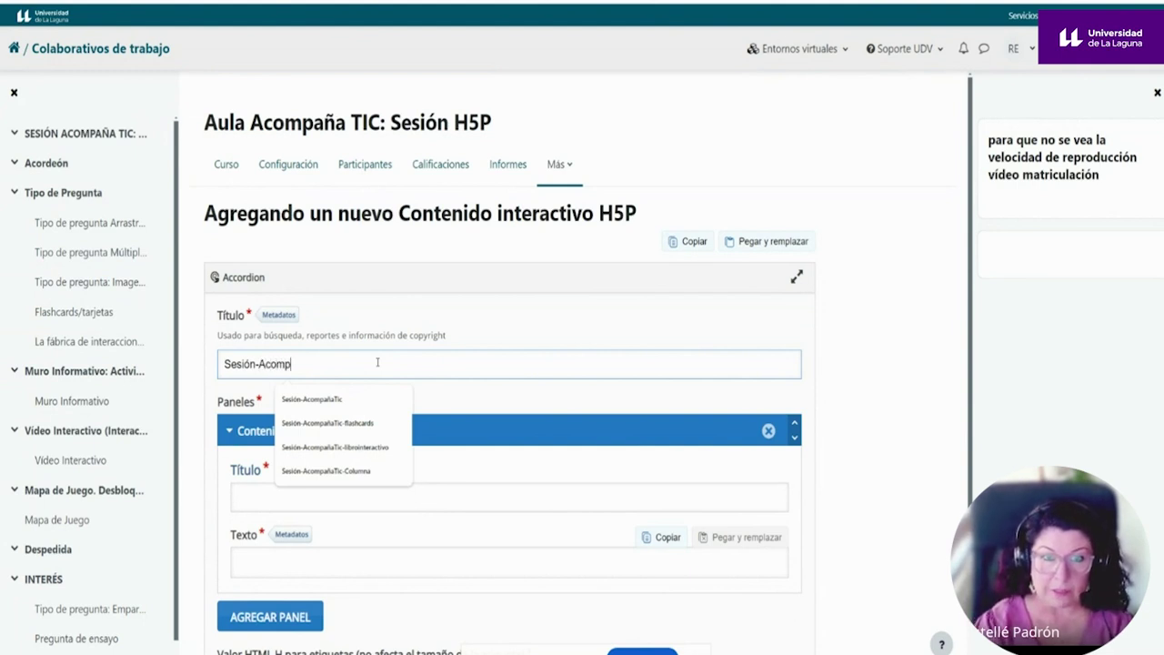
{"action": "type", "text": "añatic"}
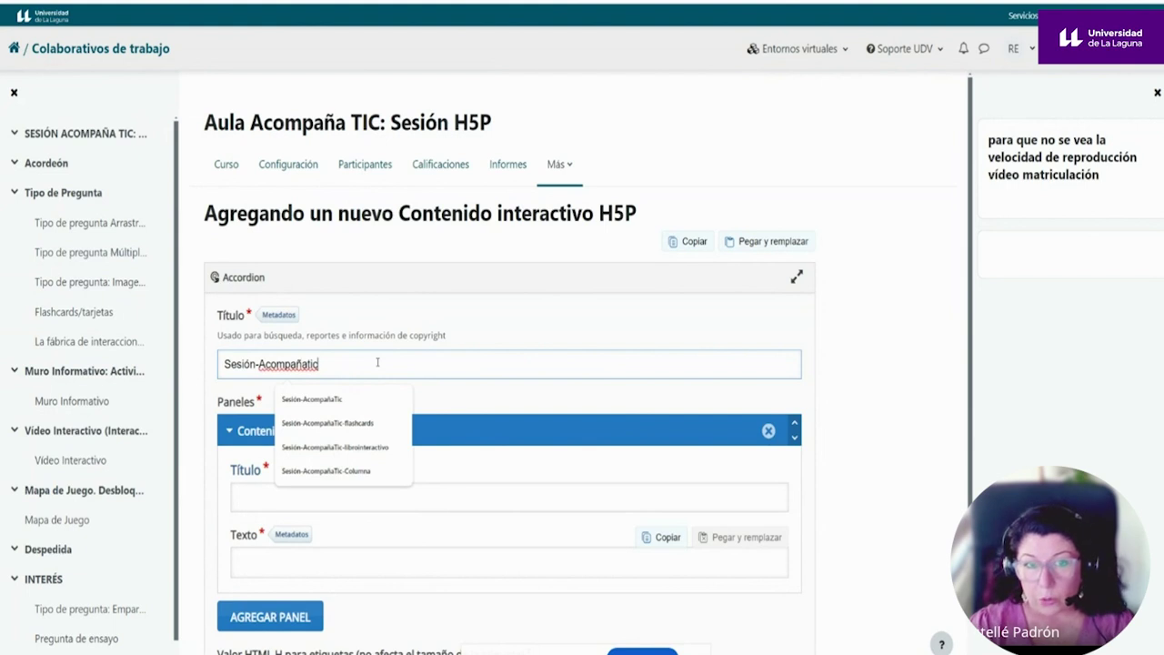
{"action": "type", "text": "-"}
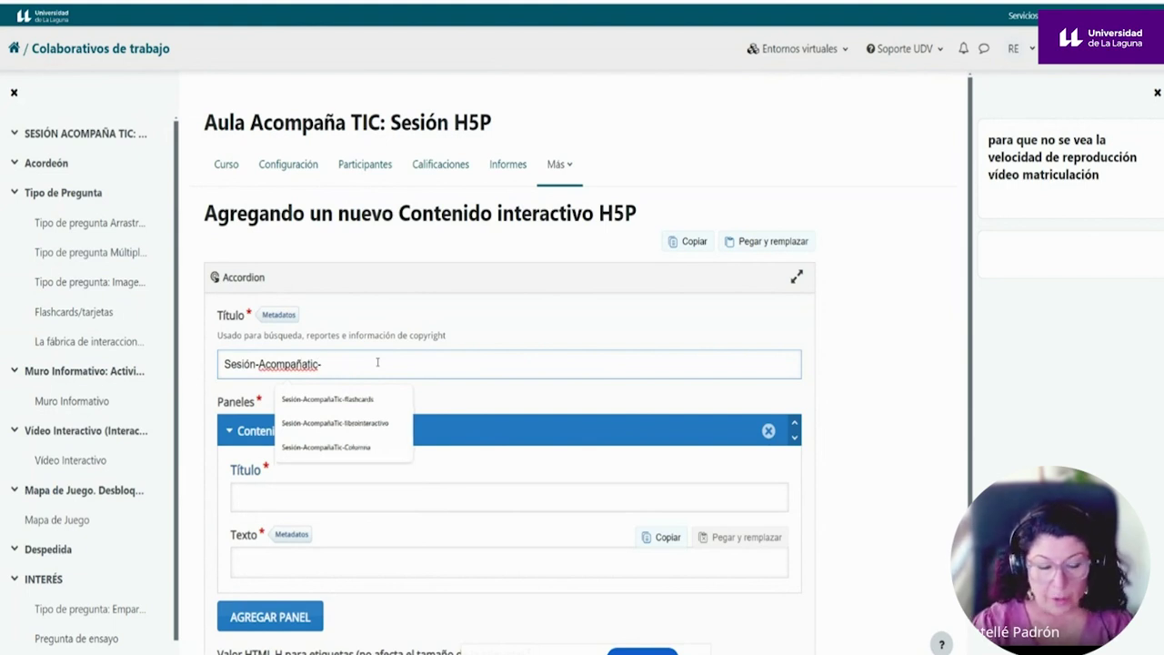
{"action": "type", "text": "acord"}
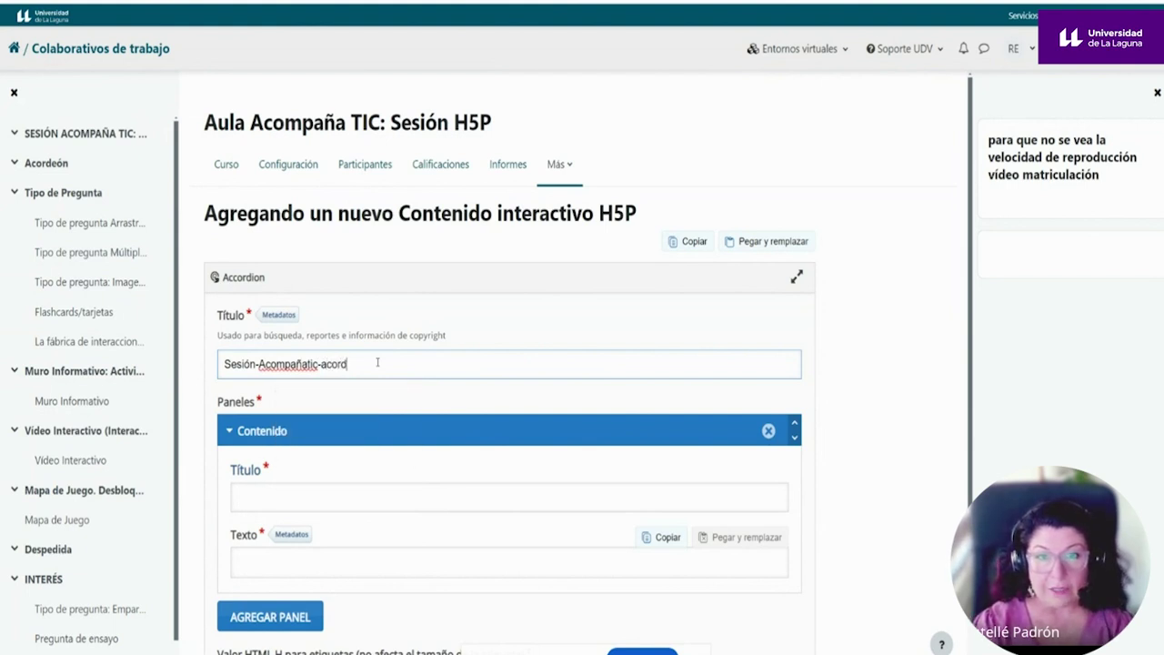
{"action": "type", "text": "eón"}
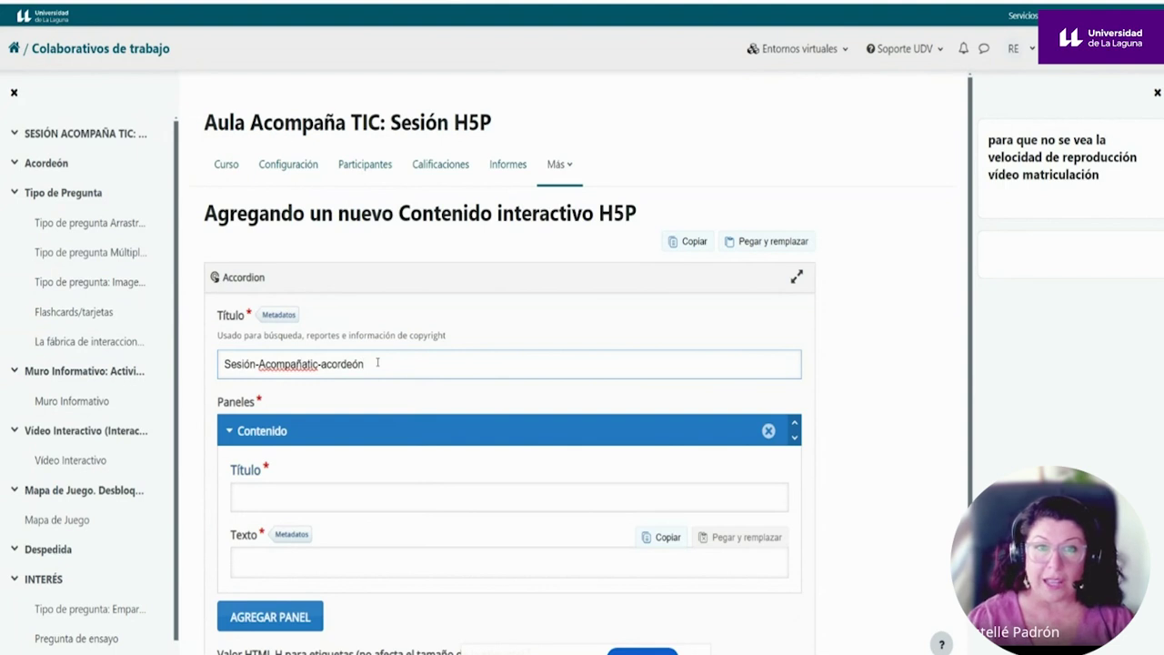
{"action": "left_click", "coordinate": [320, 364]}
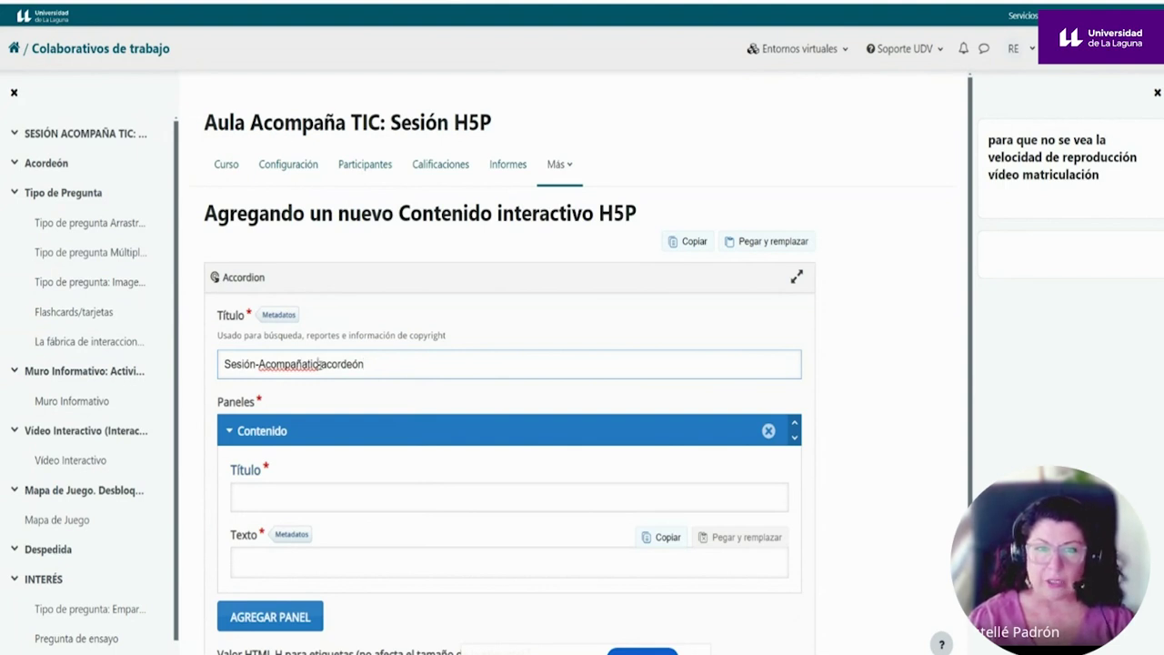
Give the accordion's first panel the title "¡Organízate para el éxito!".
{"action": "scroll", "coordinate": [283, 418], "scroll_direction": "down", "scroll_amount": 1}
{"action": "left_click", "coordinate": [278, 428]}
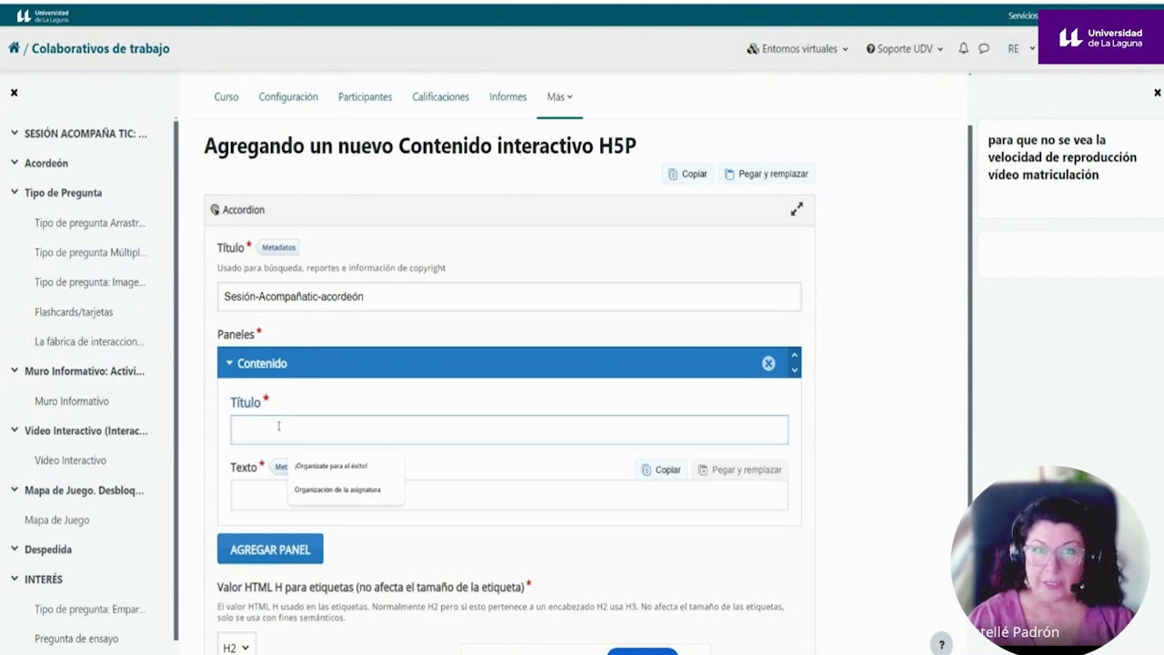
{"action": "scroll", "coordinate": [279, 426], "scroll_direction": "down", "scroll_amount": 2}
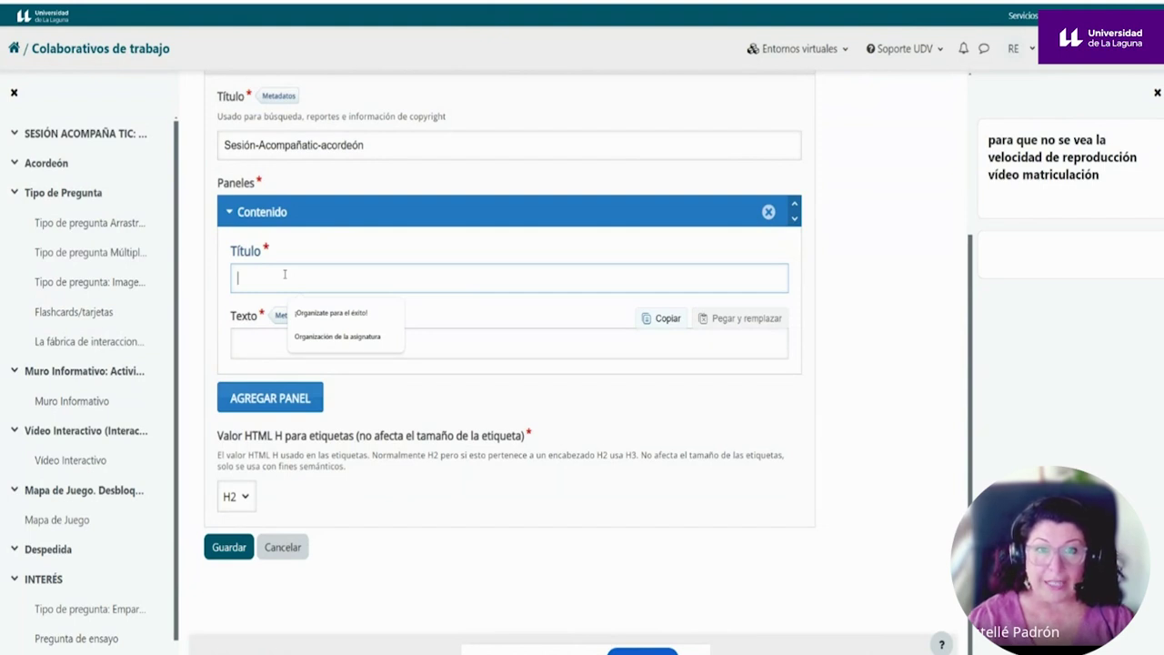
{"action": "left_click", "coordinate": [331, 312]}
Enter "jsjsjsjs" as the panel's text and format it as Encabezado 2.
{"action": "left_click", "coordinate": [254, 376]}
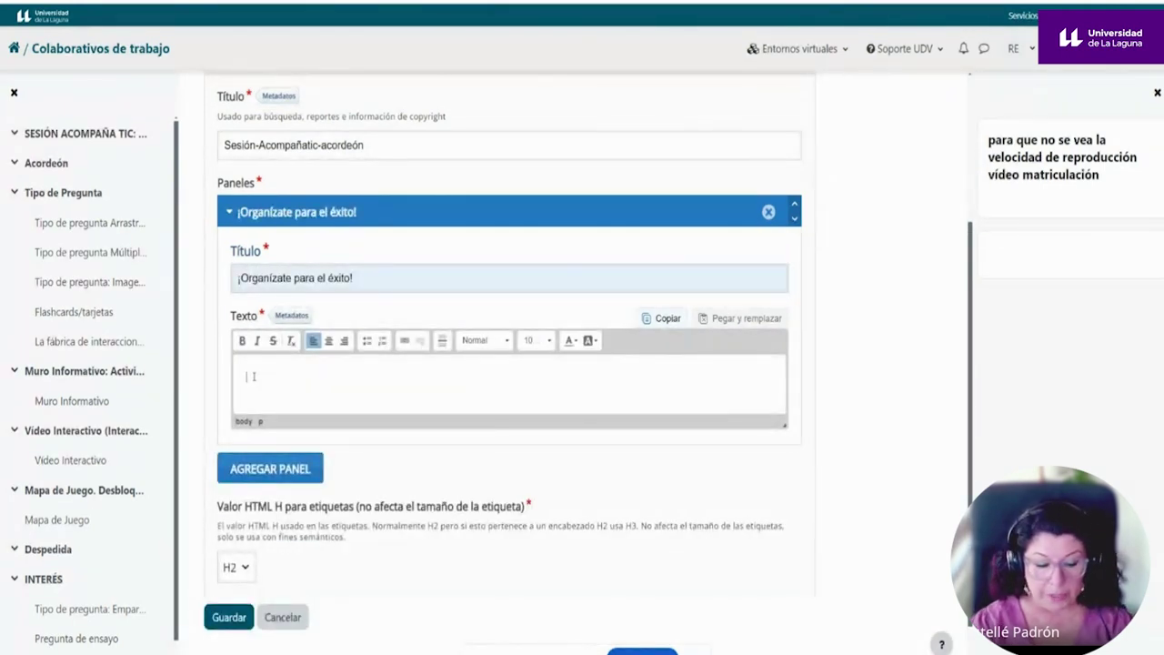
{"action": "type", "text": "sssss"}
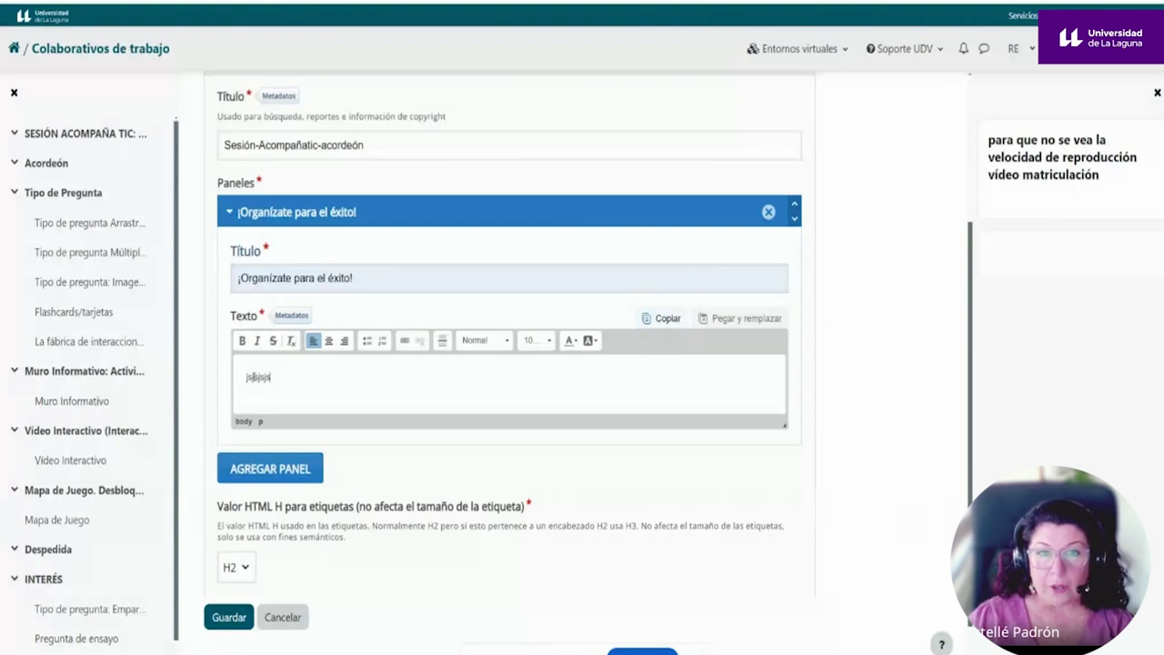
{"action": "double_click", "coordinate": [255, 375]}
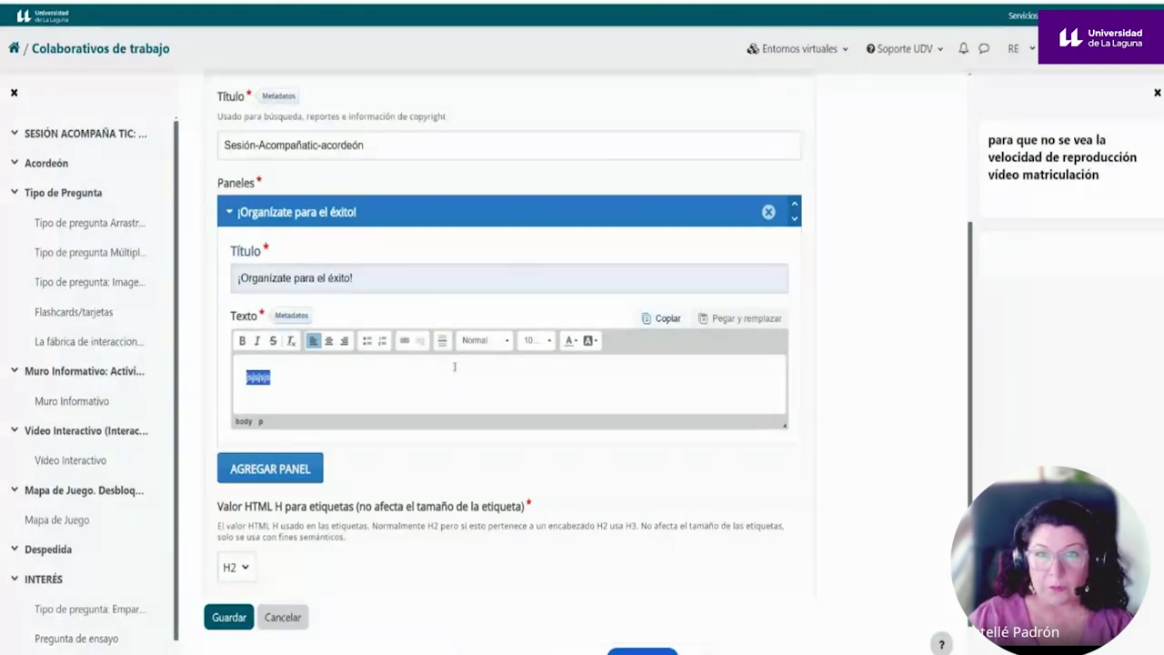
{"action": "left_click", "coordinate": [486, 341]}
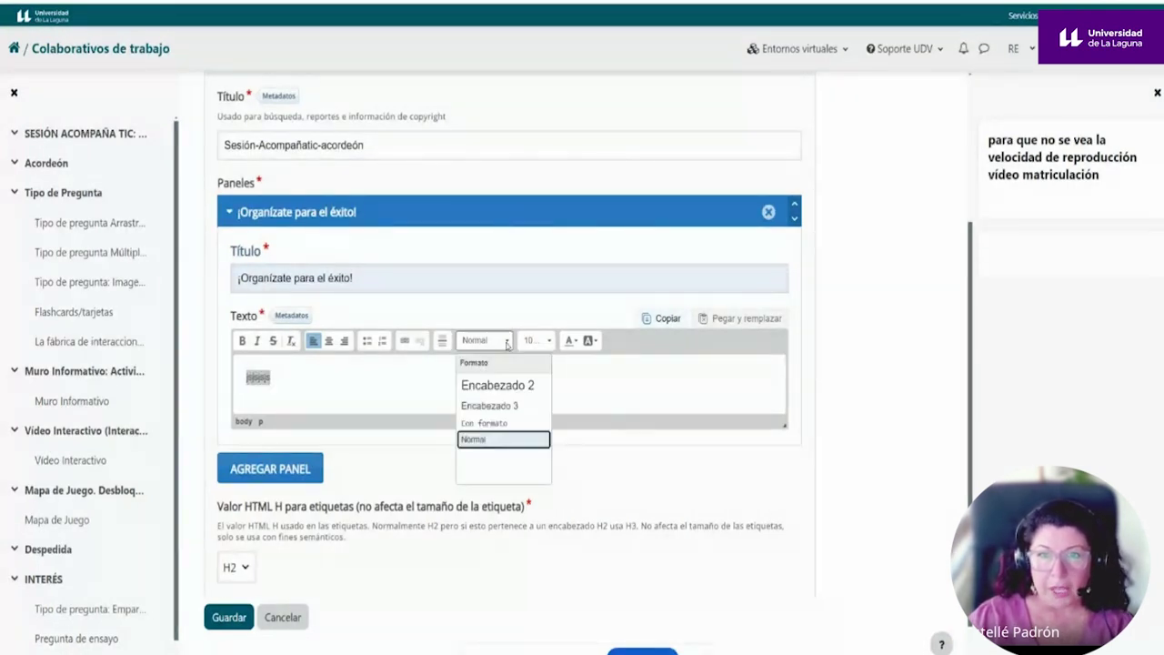
{"action": "left_click", "coordinate": [498, 384]}
{"action": "left_click", "coordinate": [400, 382]}
{"action": "scroll", "coordinate": [400, 384], "scroll_direction": "down", "scroll_amount": 1}
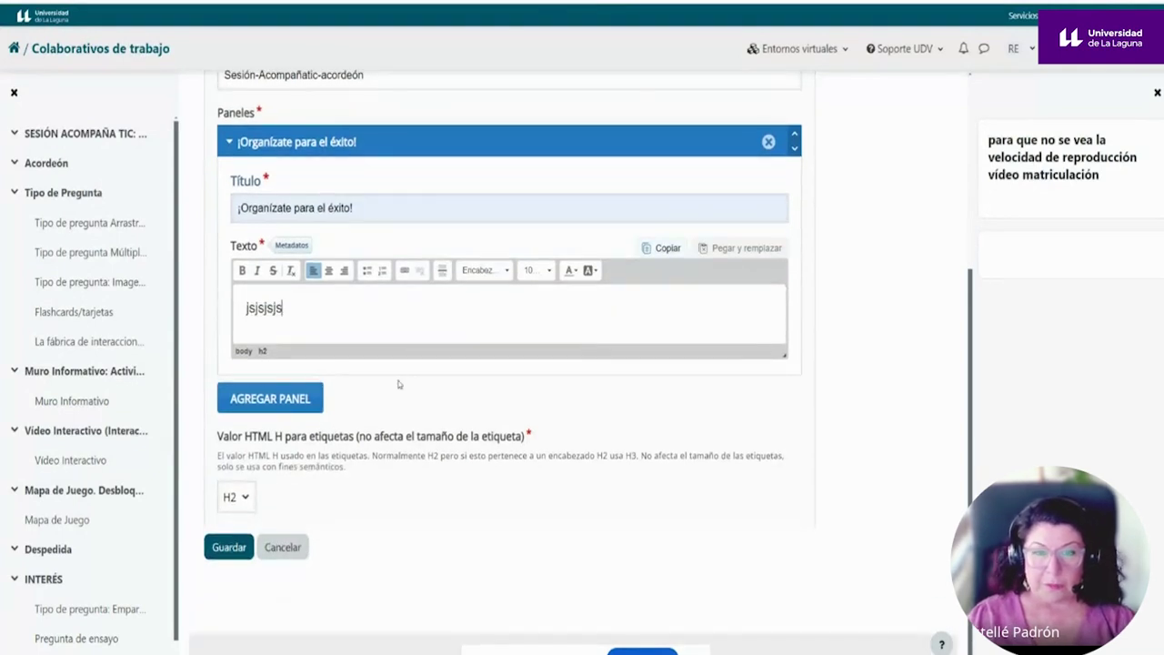
Save the accordion and preview it by expanding and collapsing the "¡Organízate para el éxito!" panel.
{"action": "left_click", "coordinate": [228, 551]}
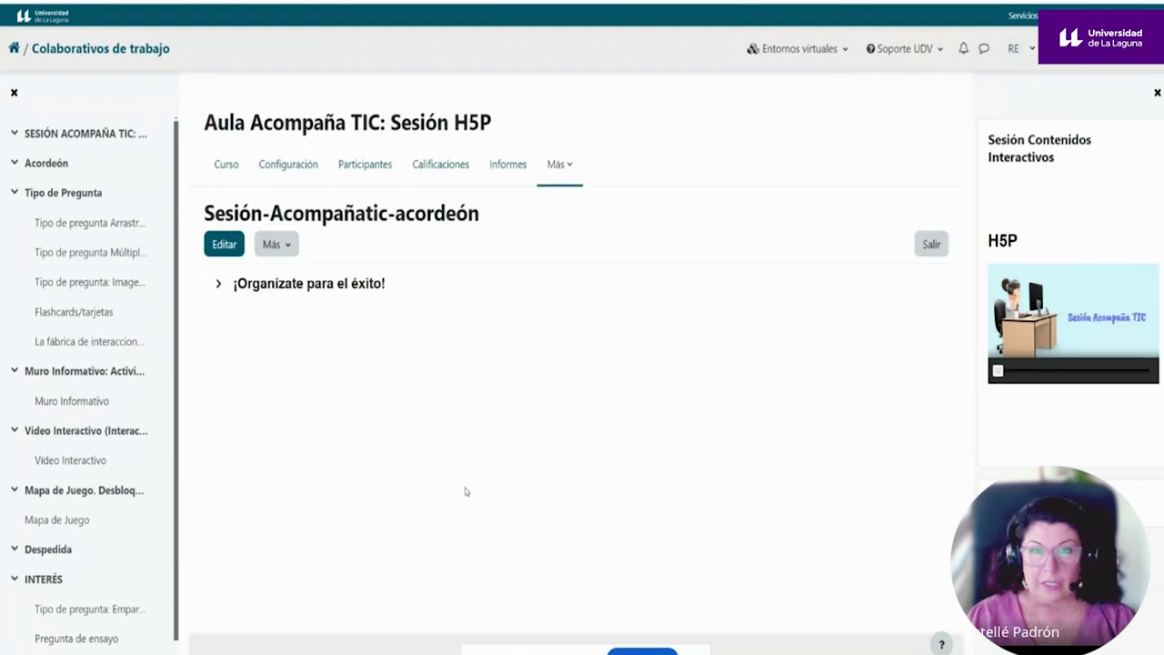
{"action": "left_click", "coordinate": [219, 285]}
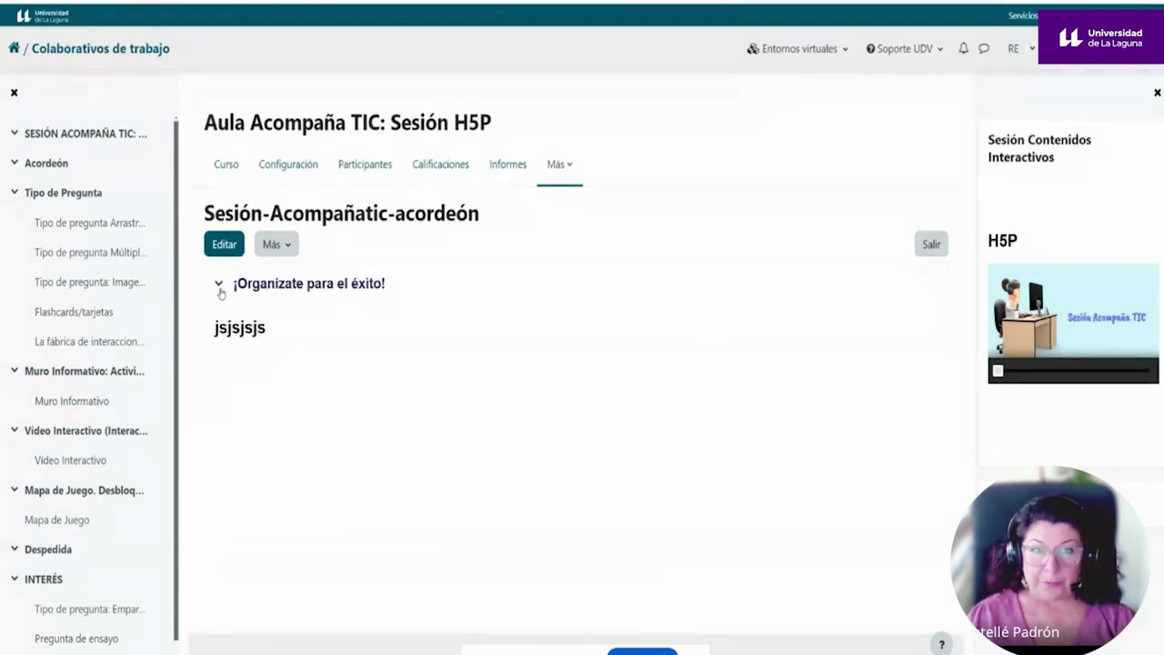
{"action": "left_click", "coordinate": [219, 287]}
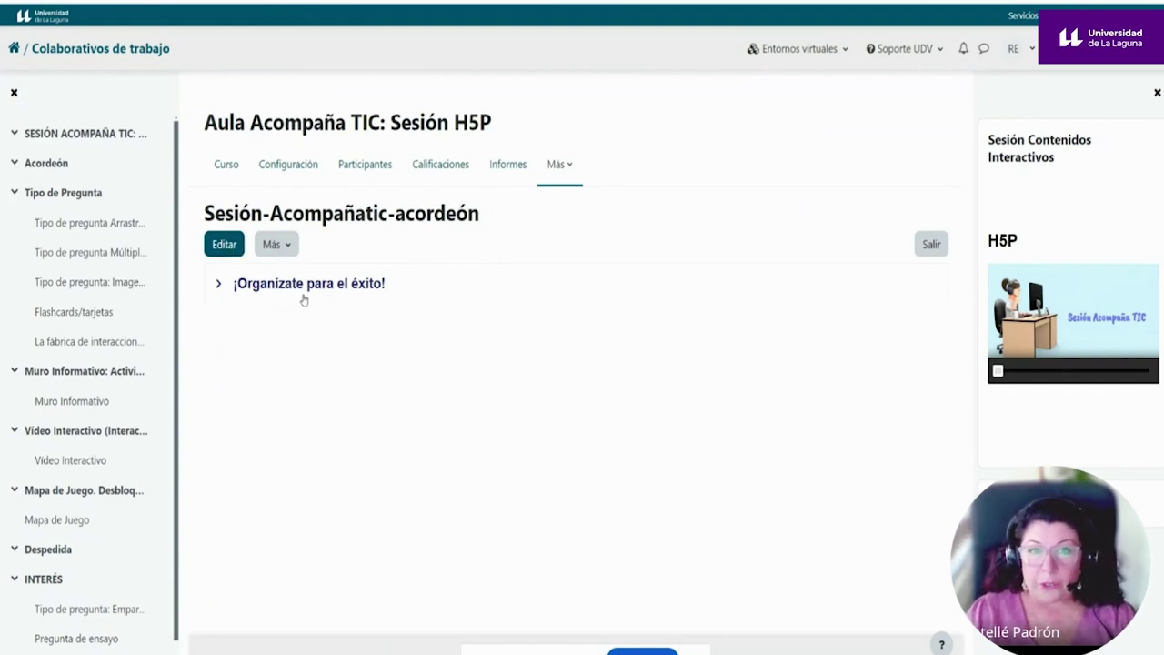
Reopen the accordion for editing, look over its panel form and save it again.
{"action": "left_click", "coordinate": [227, 248]}
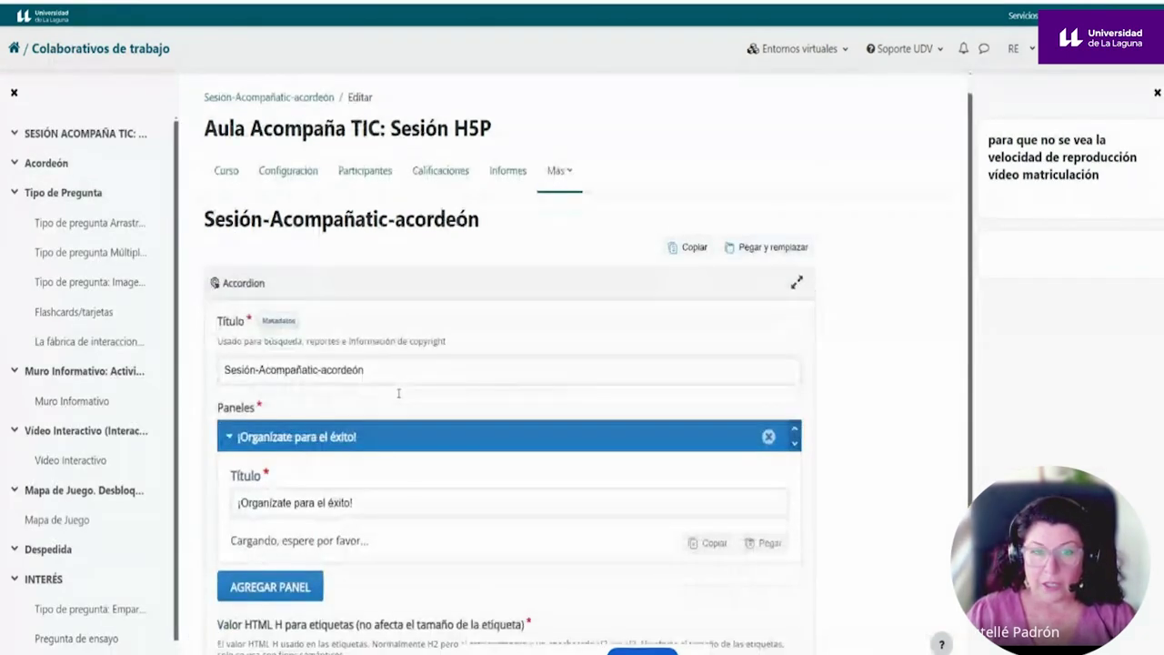
{"action": "scroll", "coordinate": [434, 489], "scroll_direction": "down", "scroll_amount": 3}
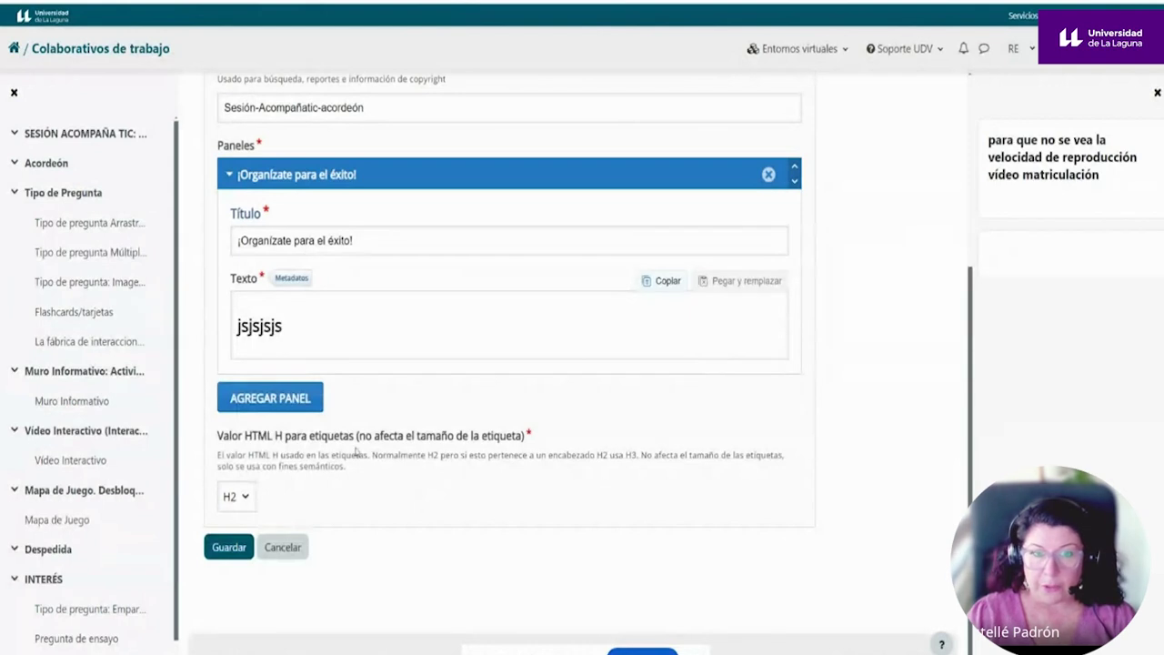
{"action": "left_click", "coordinate": [232, 555]}
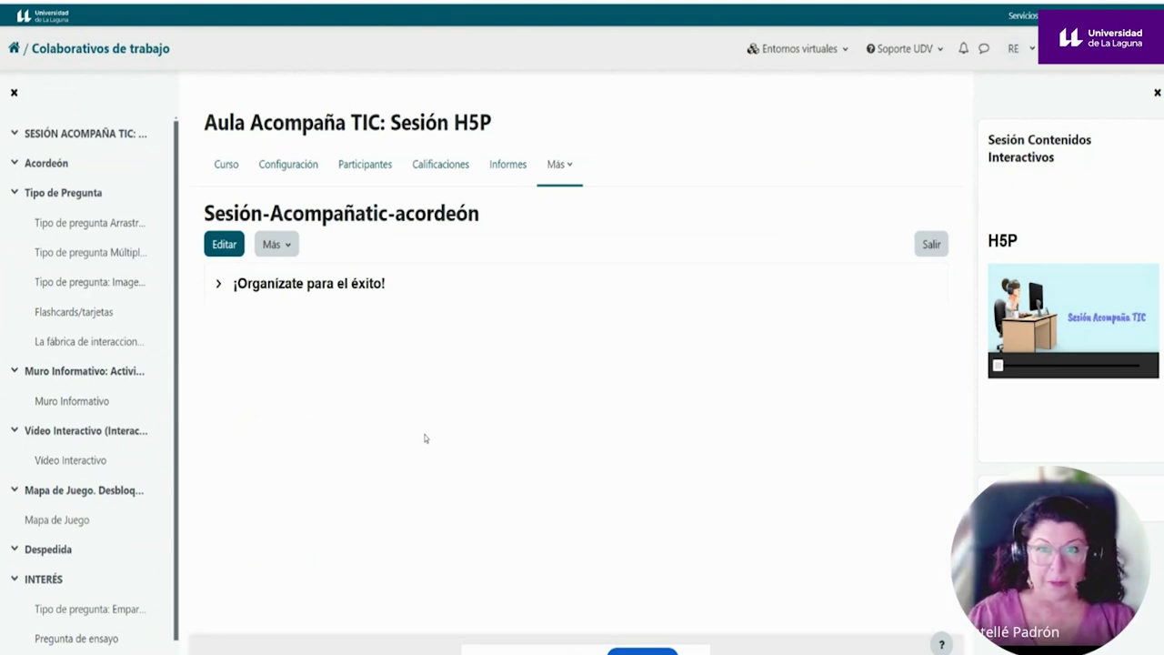
Open the "La fábrica de interacciones: Crucigrama H5P" activity and look over its crossword grid and clues.
{"action": "left_click", "coordinate": [89, 343]}
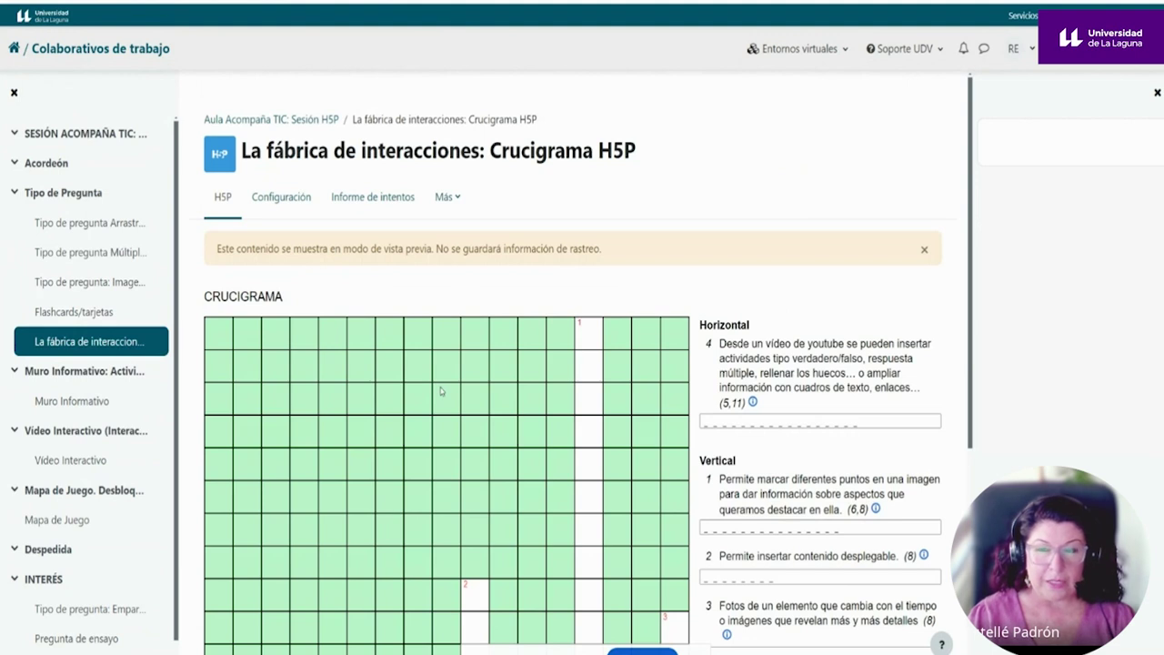
{"action": "scroll", "coordinate": [440, 391], "scroll_direction": "down", "scroll_amount": 3}
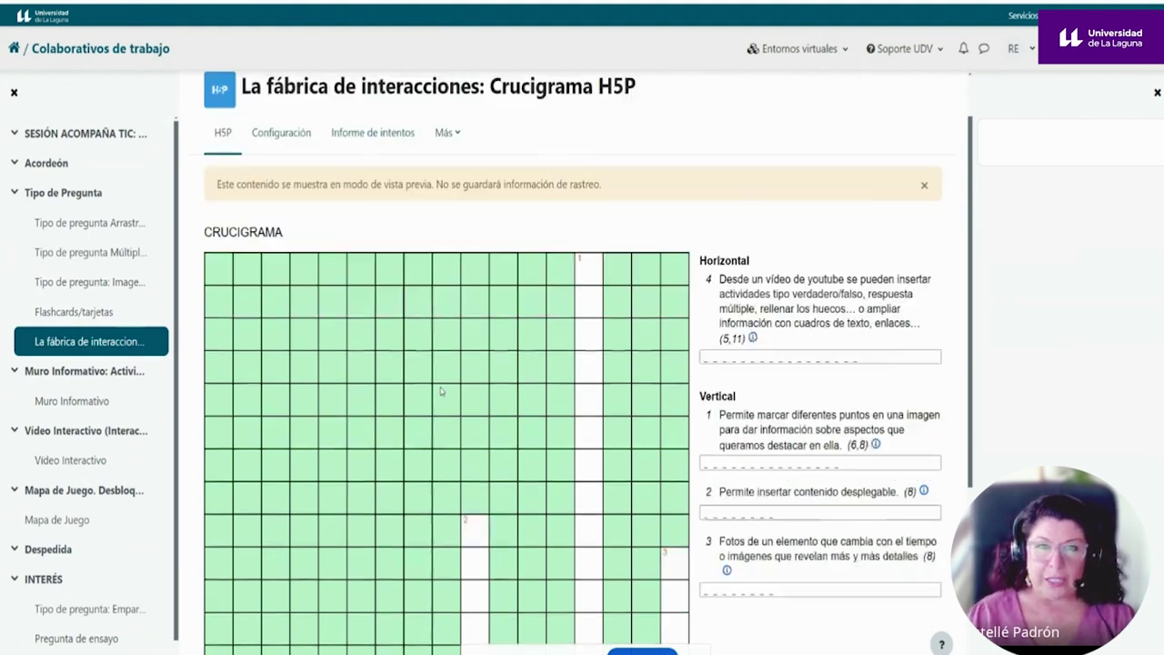
{"action": "scroll", "coordinate": [440, 391], "scroll_direction": "down", "scroll_amount": 2}
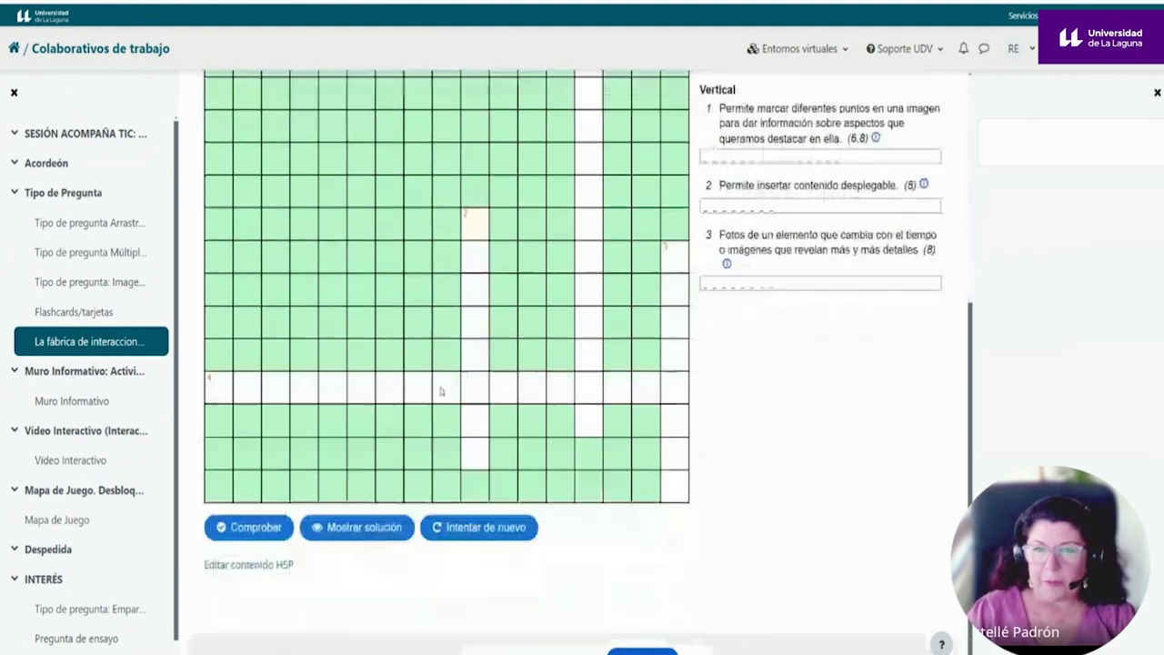
{"action": "scroll", "coordinate": [441, 391], "scroll_direction": "up", "scroll_amount": 3}
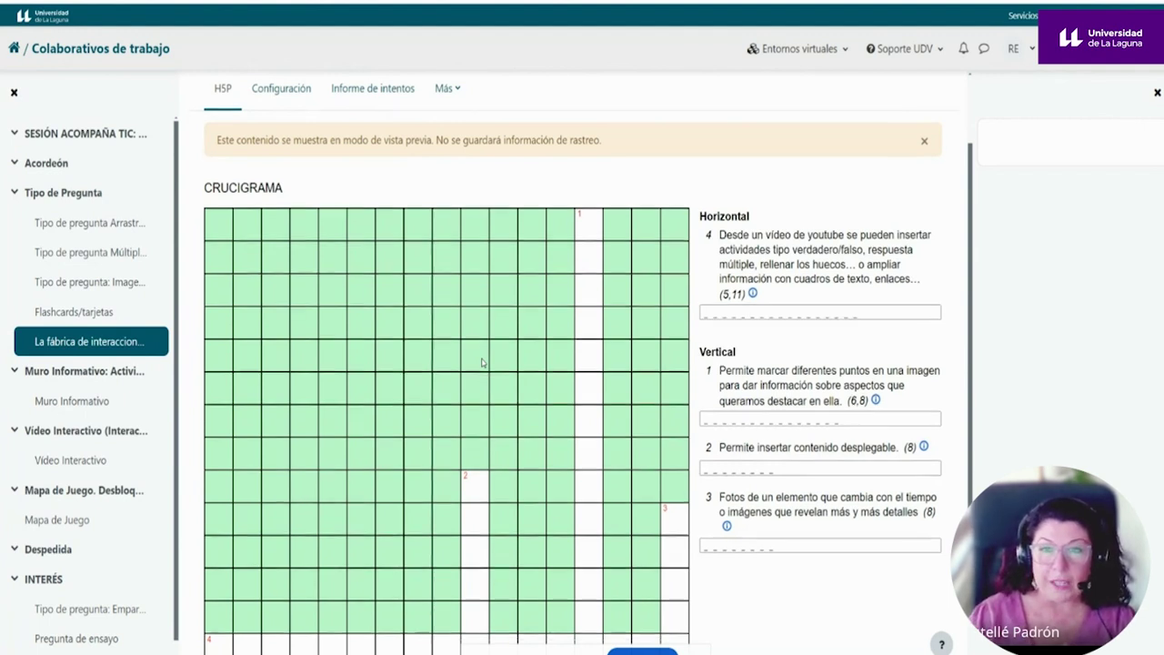
{"action": "scroll", "coordinate": [482, 362], "scroll_direction": "down", "scroll_amount": 1}
{"action": "scroll", "coordinate": [483, 362], "scroll_direction": "up", "scroll_amount": 2}
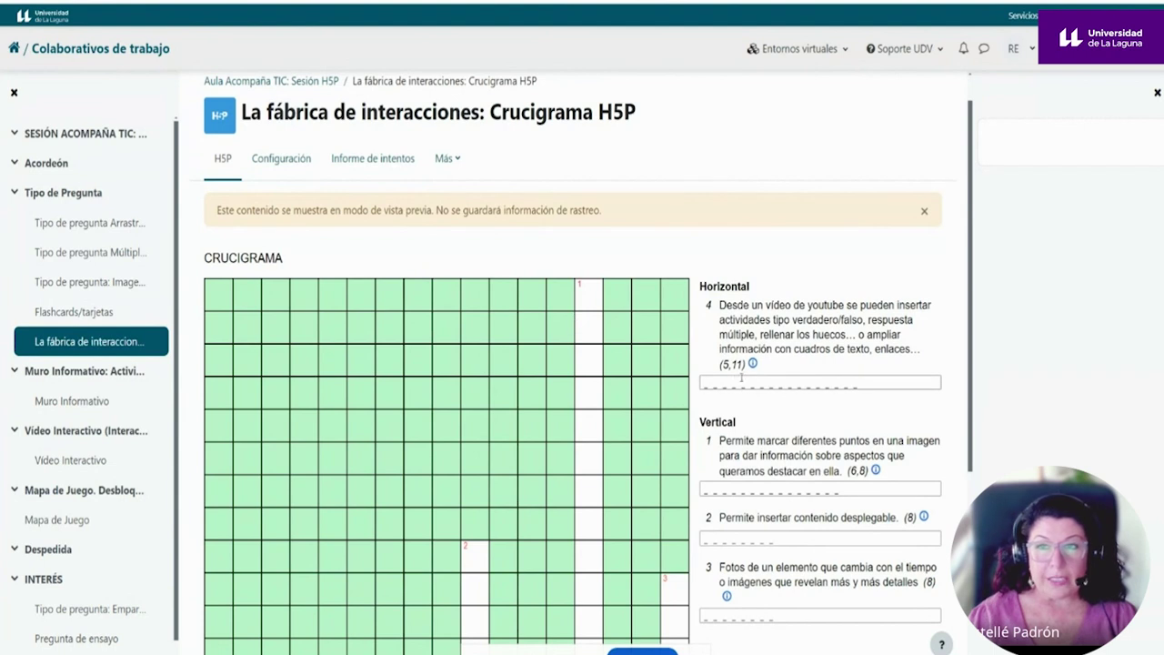
View the extra information for horizontal clue 4, close it and examine the check, solution and retry options below the crossword.
{"action": "left_click", "coordinate": [752, 363]}
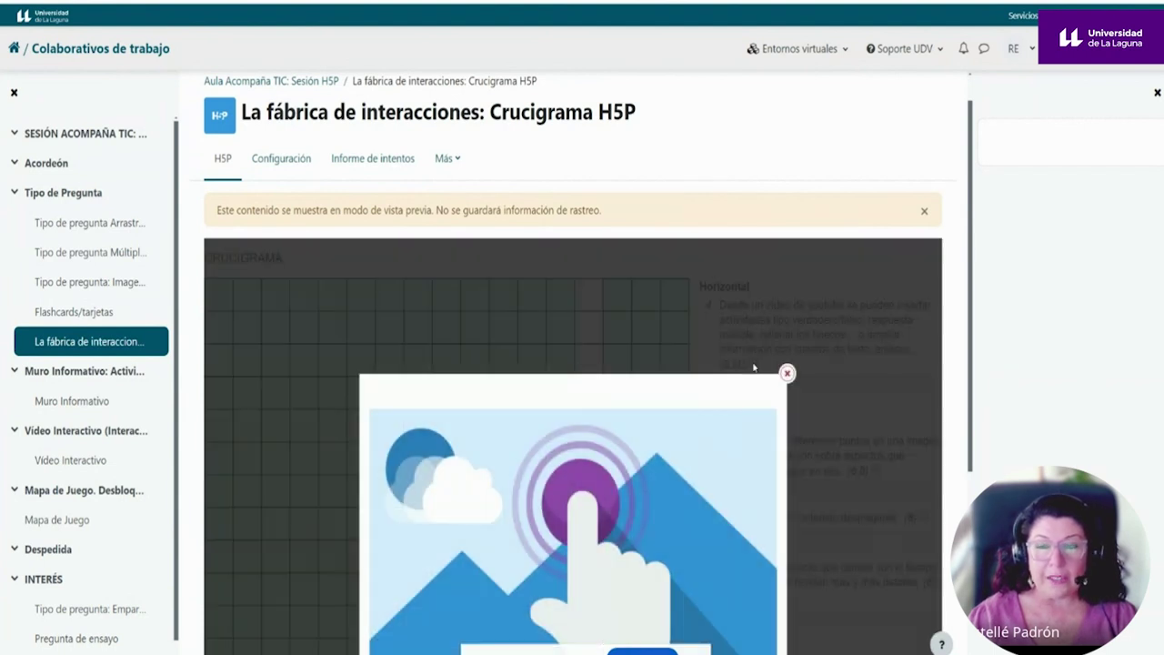
{"action": "scroll", "coordinate": [754, 364], "scroll_direction": "down", "scroll_amount": 2}
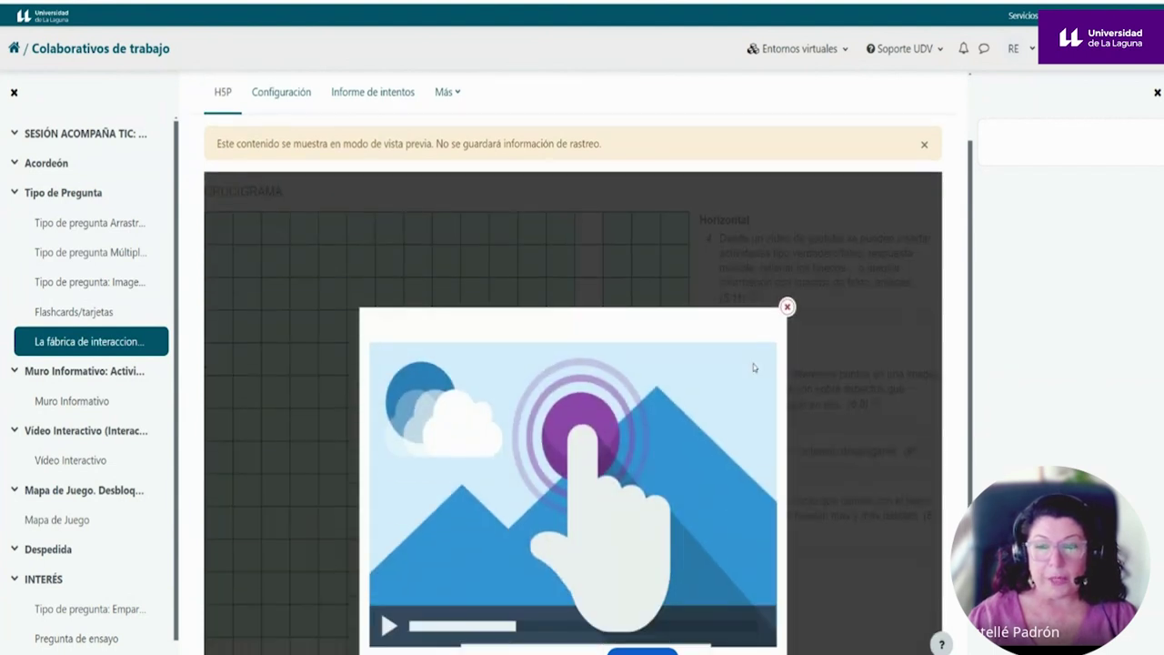
{"action": "left_click", "coordinate": [788, 307]}
{"action": "scroll", "coordinate": [755, 334], "scroll_direction": "down", "scroll_amount": 5}
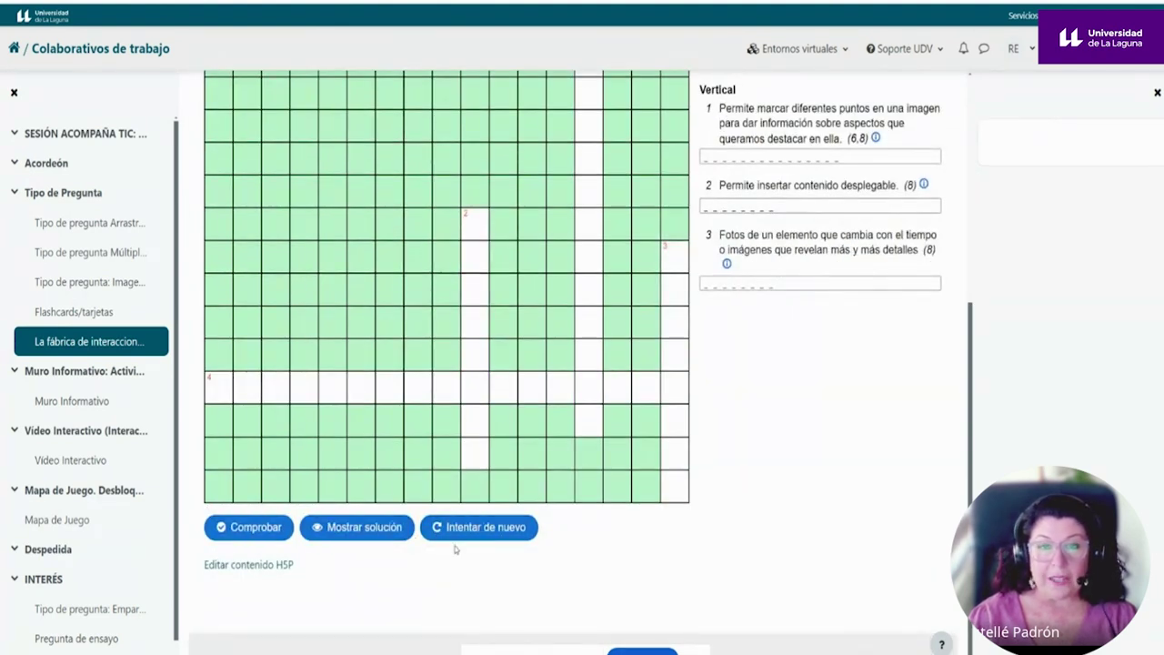
{"action": "scroll", "coordinate": [454, 548], "scroll_direction": "up", "scroll_amount": 10}
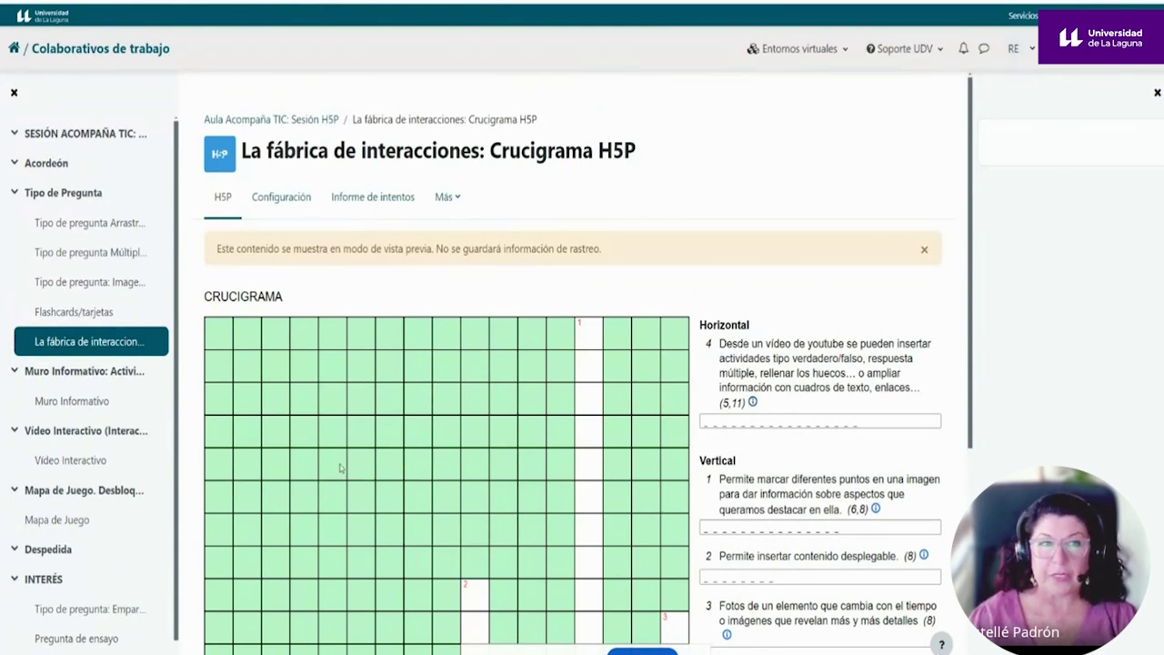
Open the "Muro Informativo" page and read its Presentación and Crucigrama entries.
{"action": "left_click", "coordinate": [87, 403]}
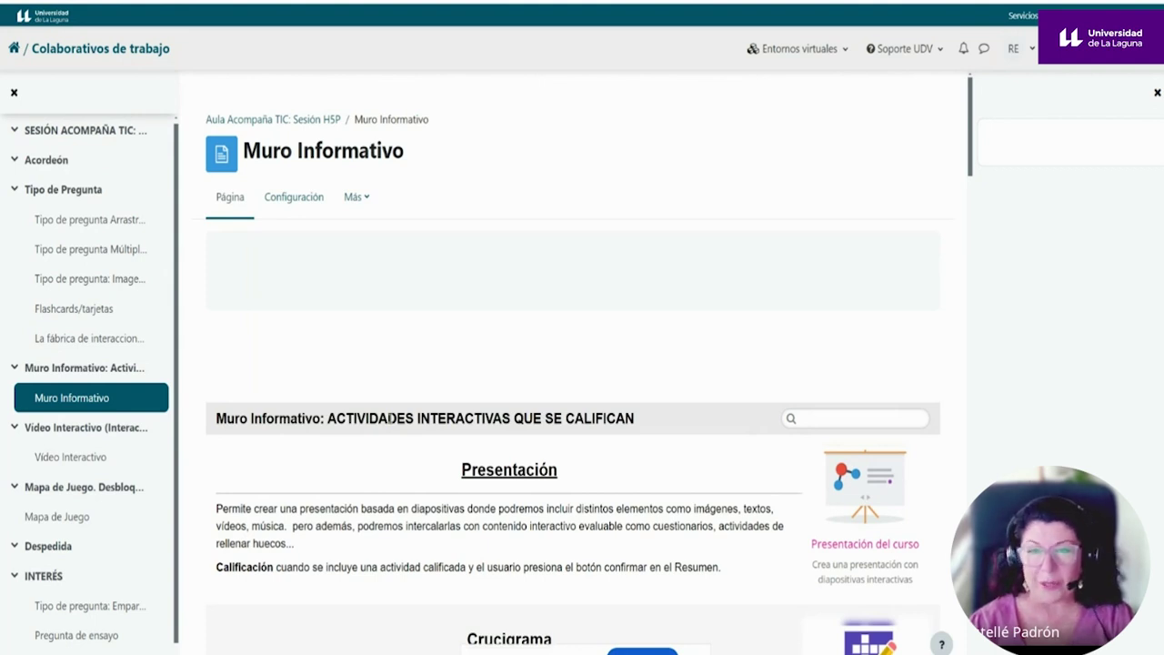
{"action": "scroll", "coordinate": [390, 421], "scroll_direction": "down", "scroll_amount": 1}
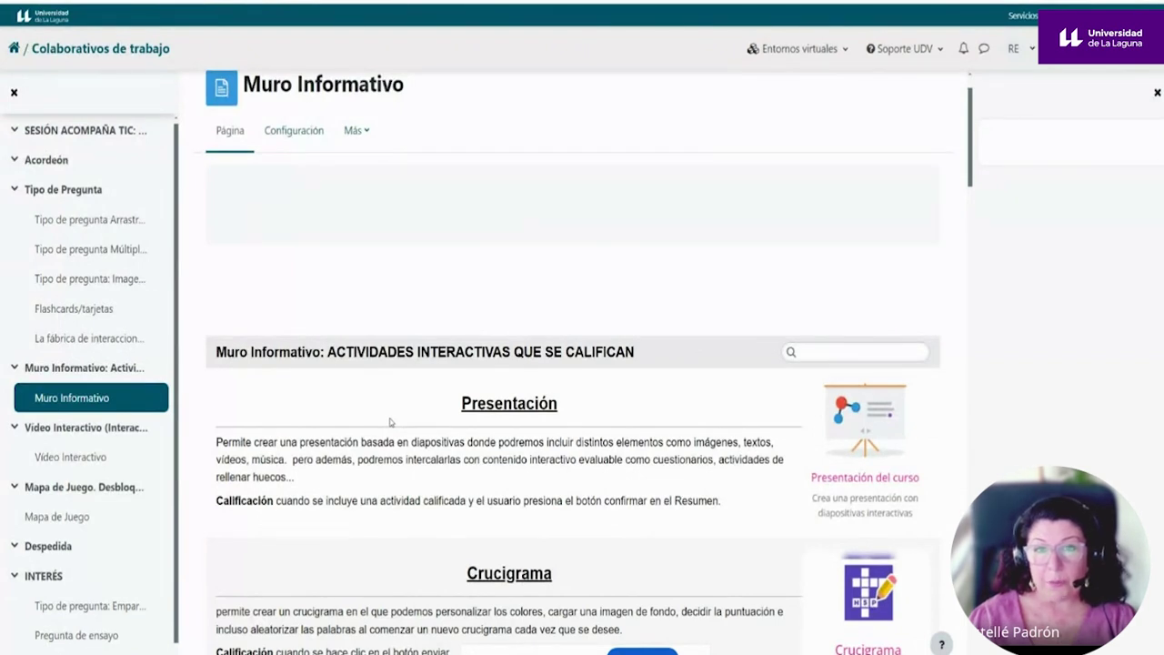
{"action": "scroll", "coordinate": [390, 421], "scroll_direction": "down", "scroll_amount": 1}
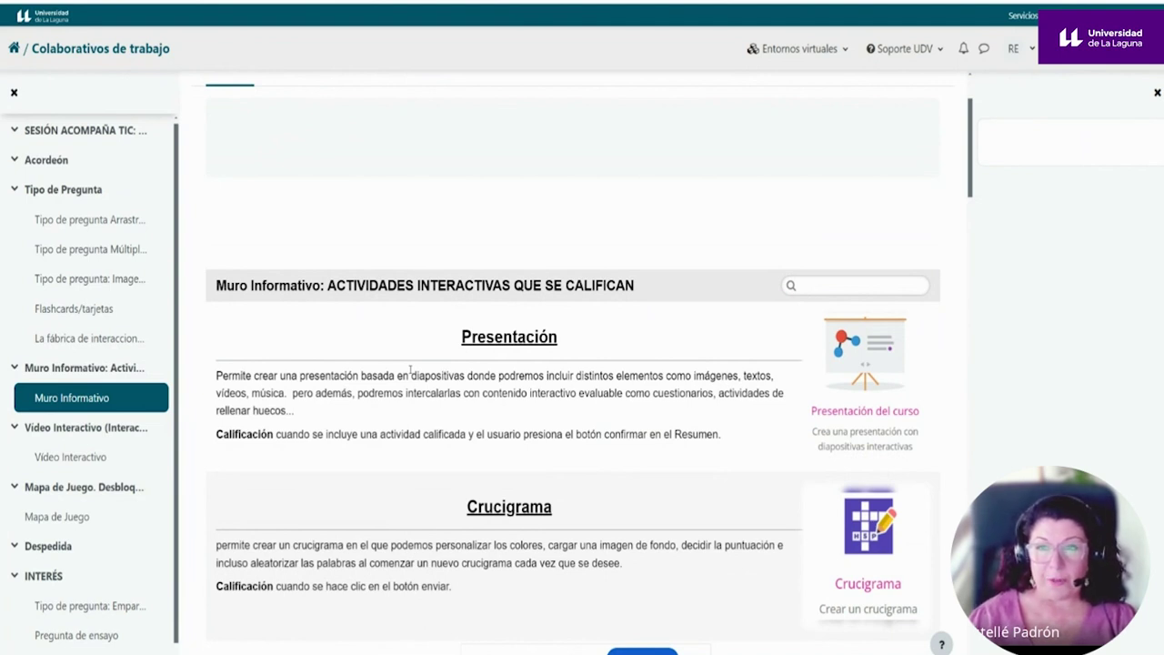
{"action": "scroll", "coordinate": [410, 370], "scroll_direction": "down", "scroll_amount": 1}
{"action": "scroll", "coordinate": [733, 325], "scroll_direction": "up", "scroll_amount": 1}
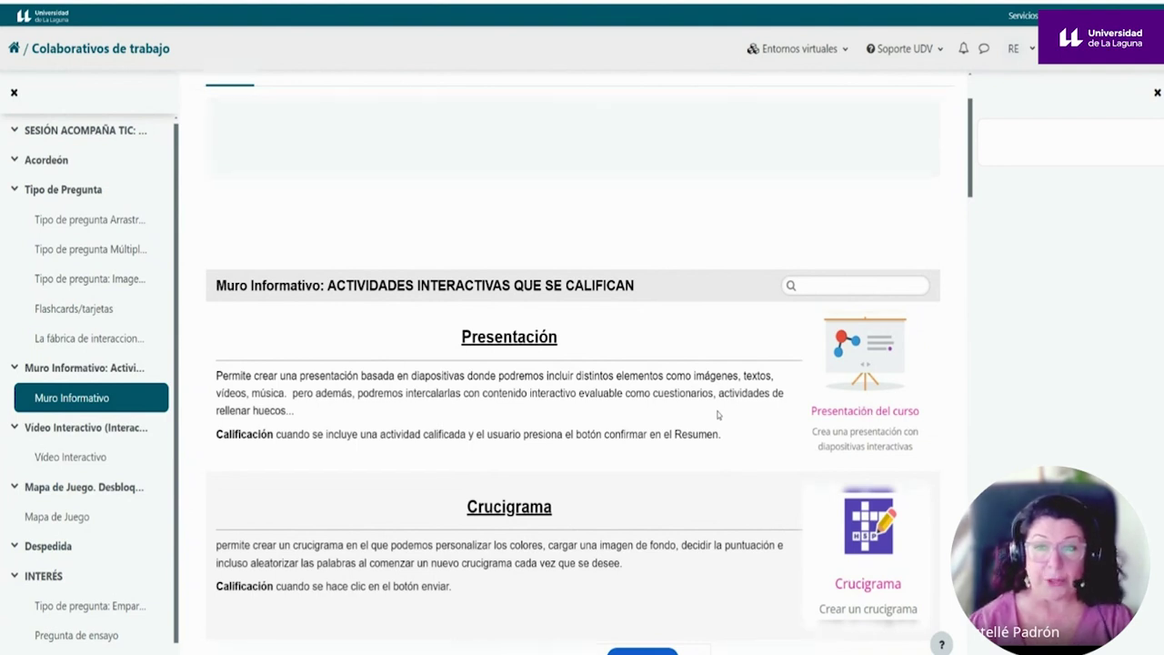
Look over the information wall's Arrastrar y soltar, Ensayo and Arrastra las palabras entries, including how each is graded.
{"action": "scroll", "coordinate": [718, 415], "scroll_direction": "down", "scroll_amount": 2}
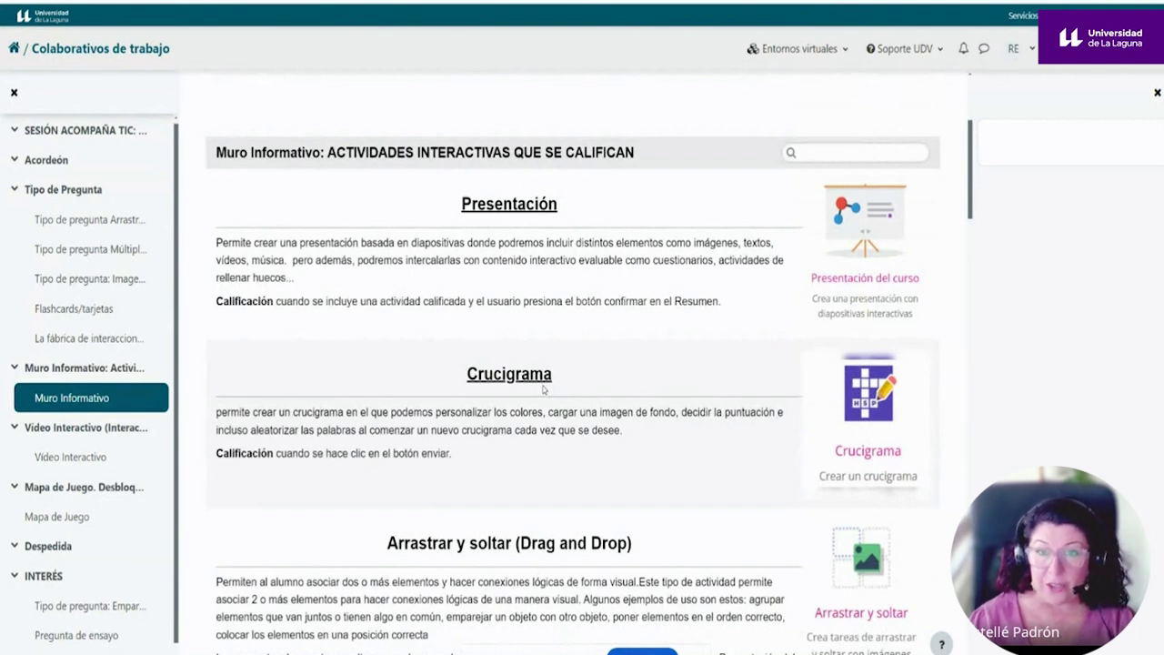
{"action": "scroll", "coordinate": [543, 390], "scroll_direction": "down", "scroll_amount": 6}
{"action": "scroll", "coordinate": [477, 397], "scroll_direction": "up", "scroll_amount": 2}
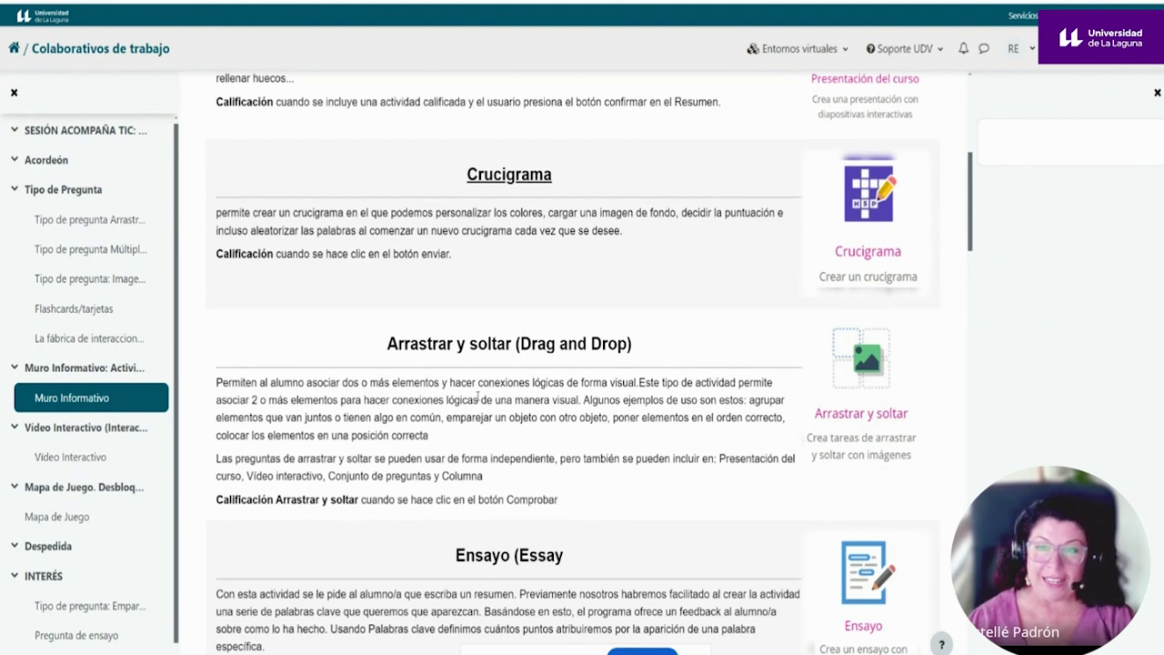
{"action": "scroll", "coordinate": [478, 395], "scroll_direction": "down", "scroll_amount": 3}
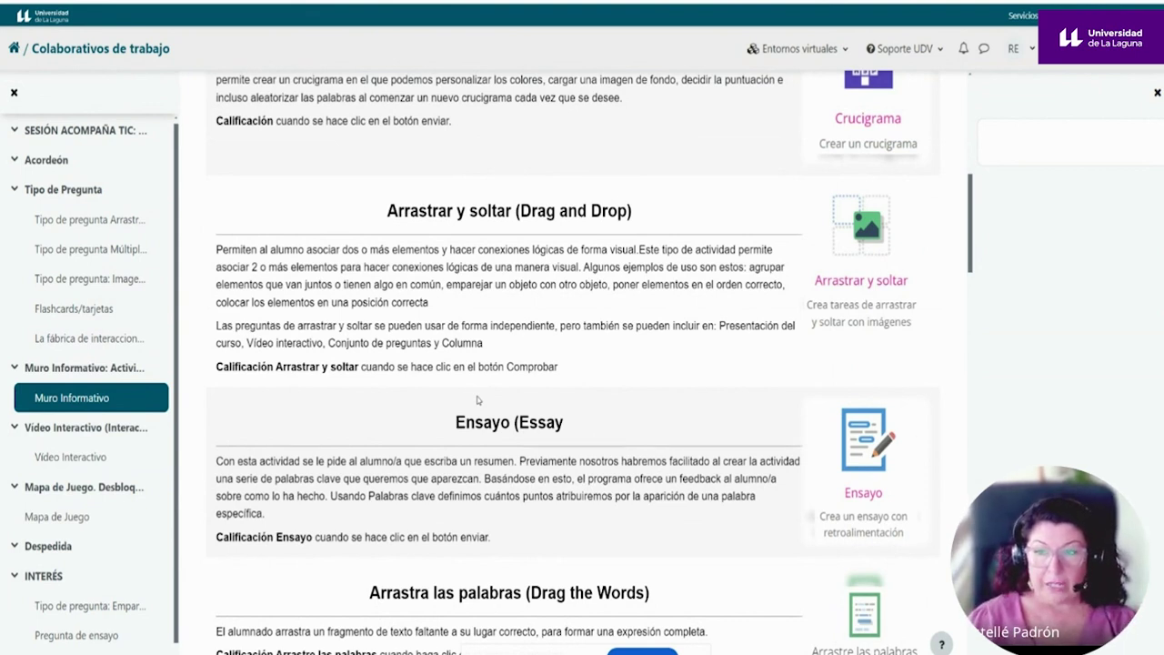
{"action": "scroll", "coordinate": [477, 400], "scroll_direction": "down", "scroll_amount": 3}
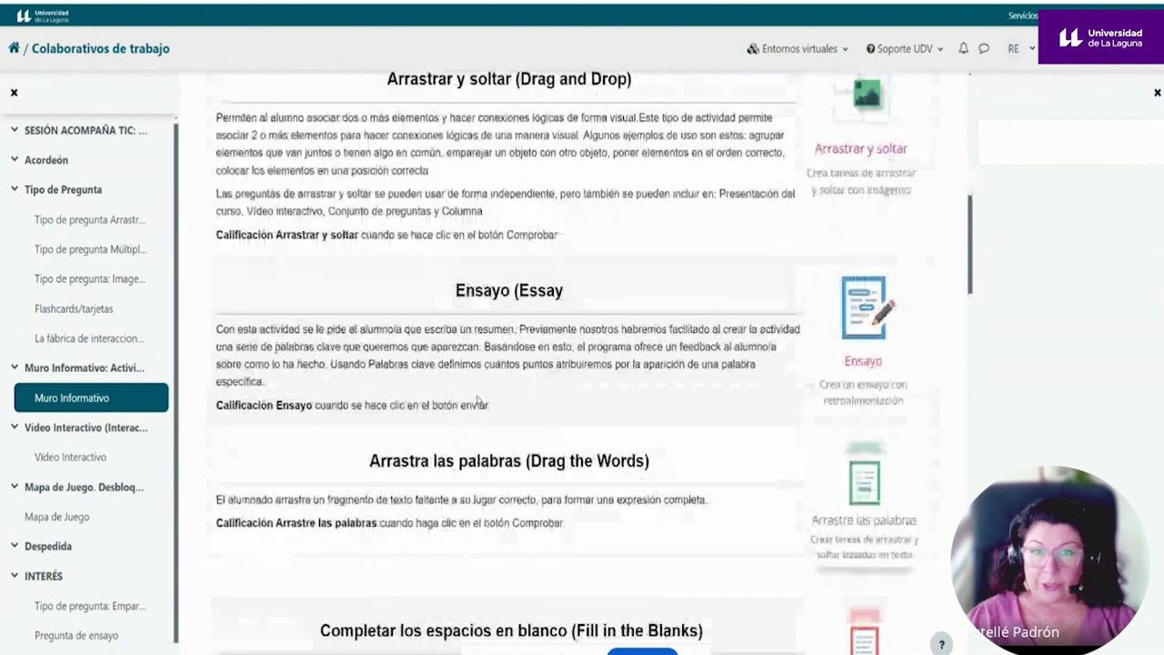
{"action": "scroll", "coordinate": [477, 400], "scroll_direction": "up", "scroll_amount": 15}
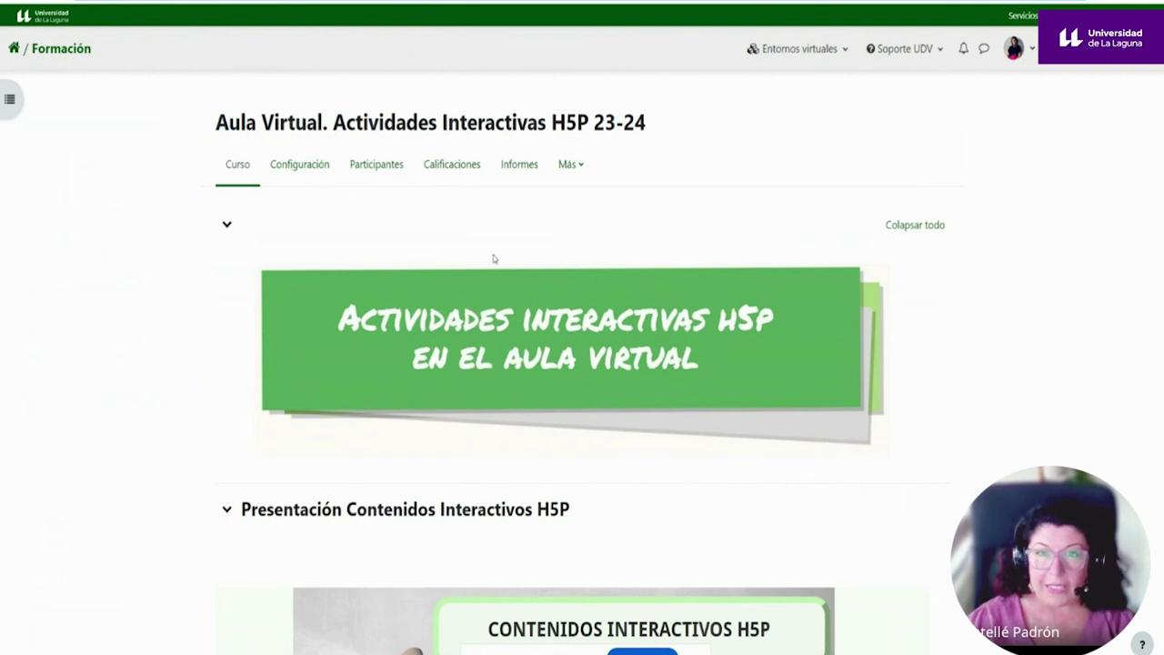
Switch to the "Aula Virtual. Actividades Interactivas H5P 23-24" course and look over its activity sections down to Image Slider.
{"action": "scroll", "coordinate": [494, 259], "scroll_direction": "down", "scroll_amount": 2}
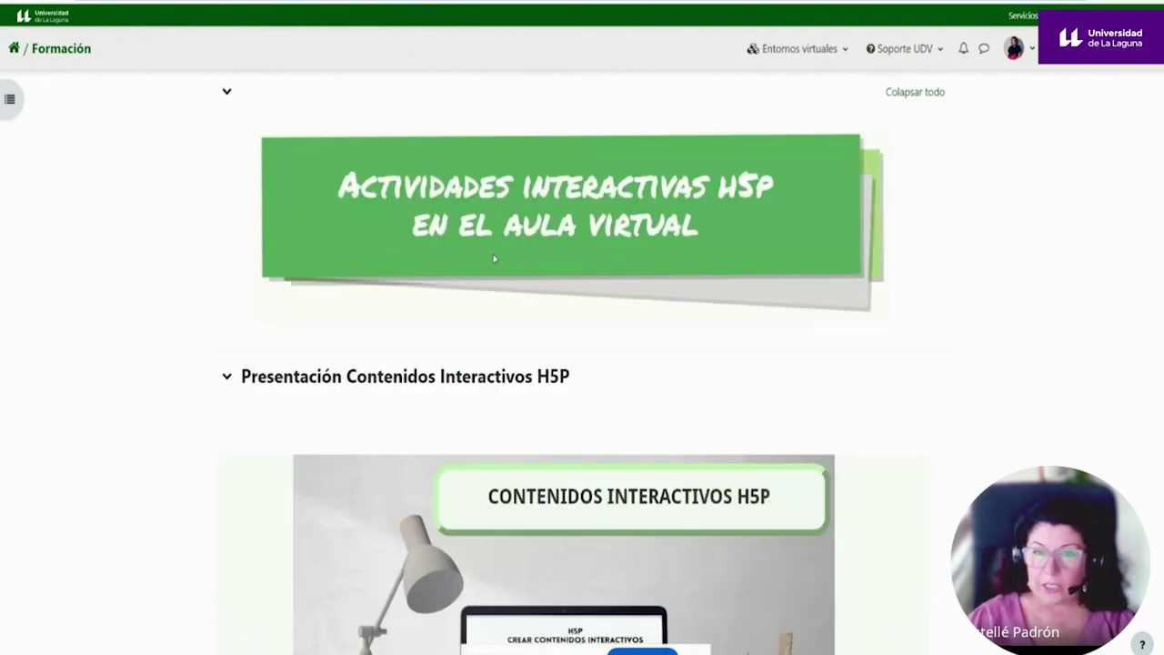
{"action": "scroll", "coordinate": [494, 259], "scroll_direction": "down", "scroll_amount": 6}
{"action": "scroll", "coordinate": [484, 278], "scroll_direction": "down", "scroll_amount": 2}
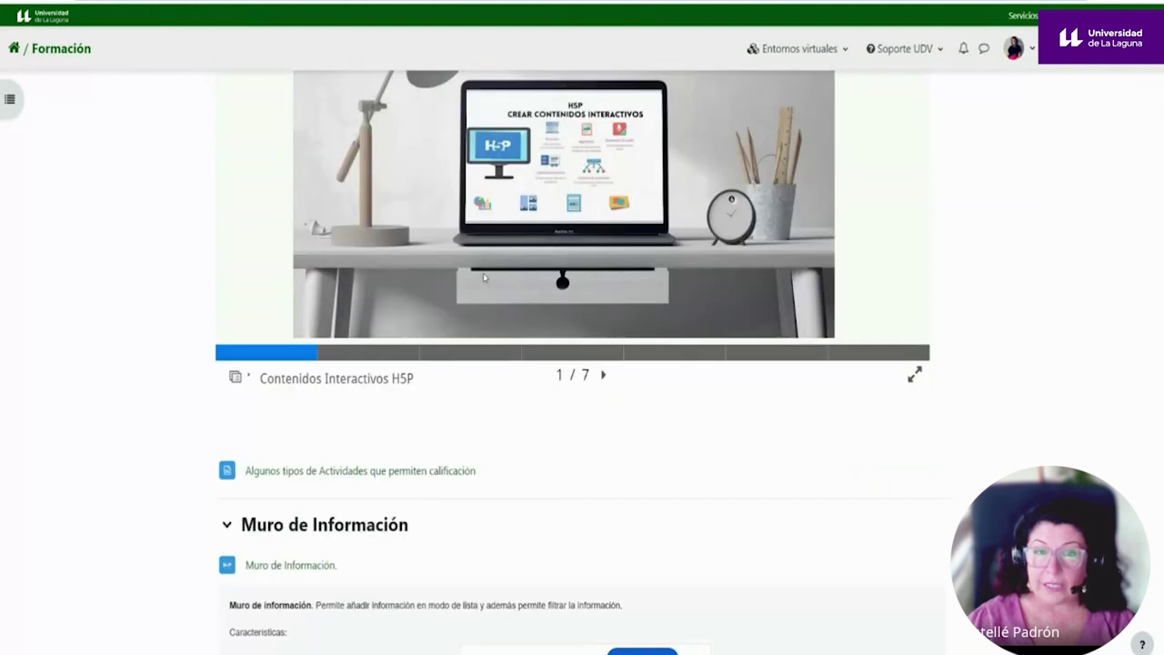
{"action": "scroll", "coordinate": [484, 277], "scroll_direction": "down", "scroll_amount": 3}
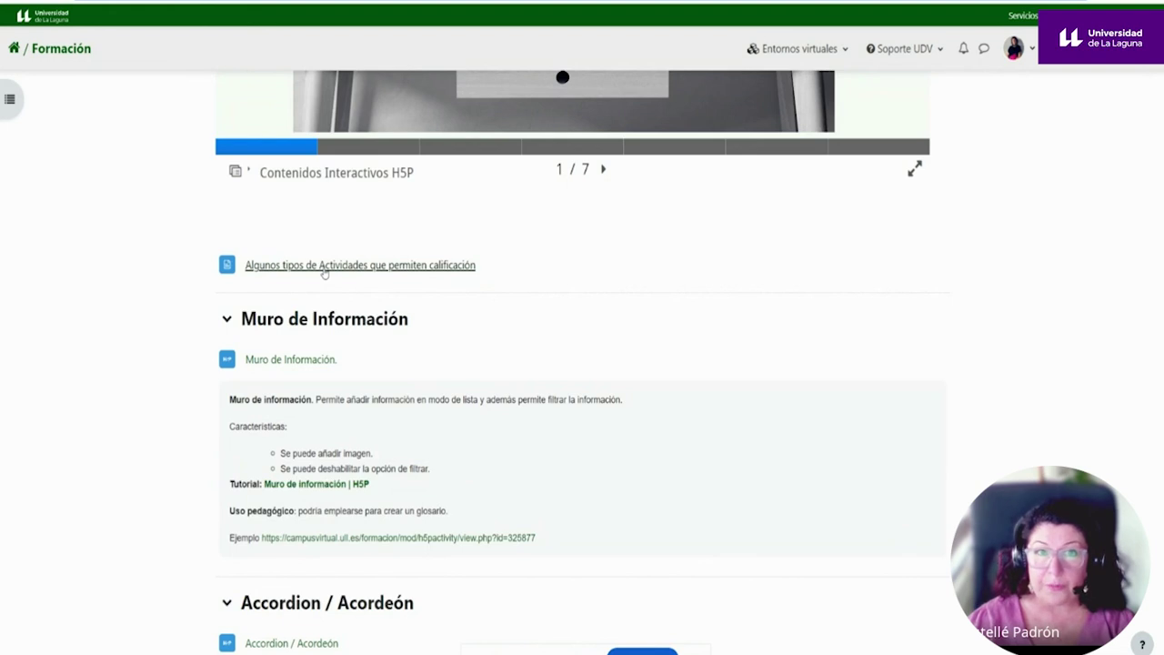
{"action": "scroll", "coordinate": [370, 288], "scroll_direction": "down", "scroll_amount": 5}
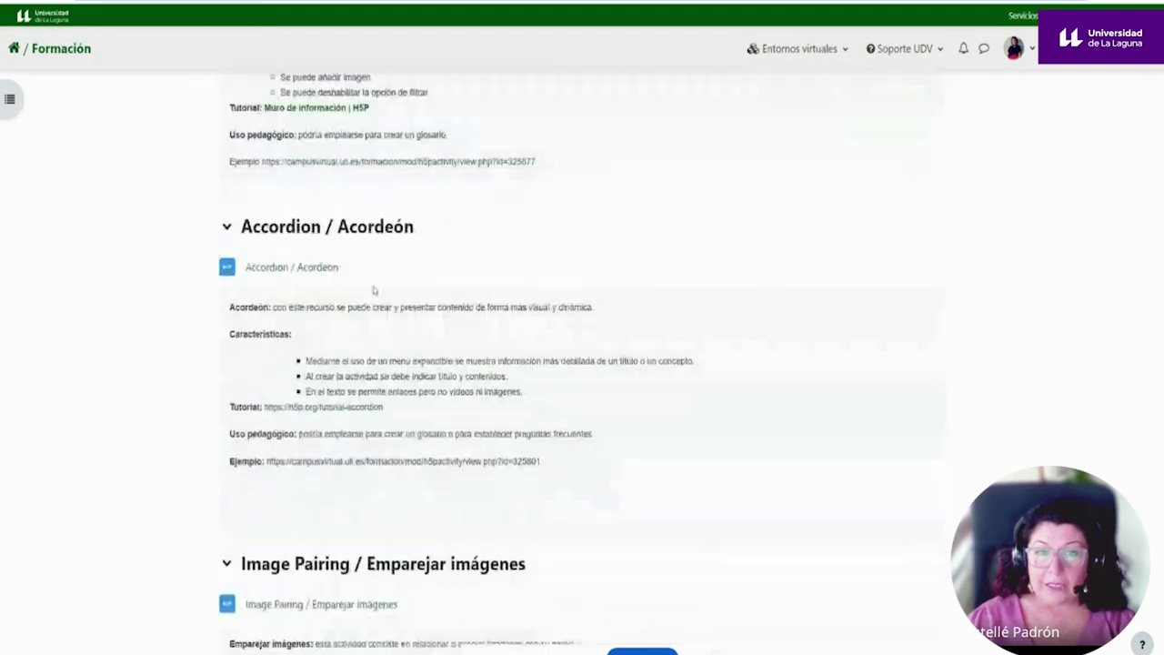
{"action": "scroll", "coordinate": [373, 290], "scroll_direction": "down", "scroll_amount": 10}
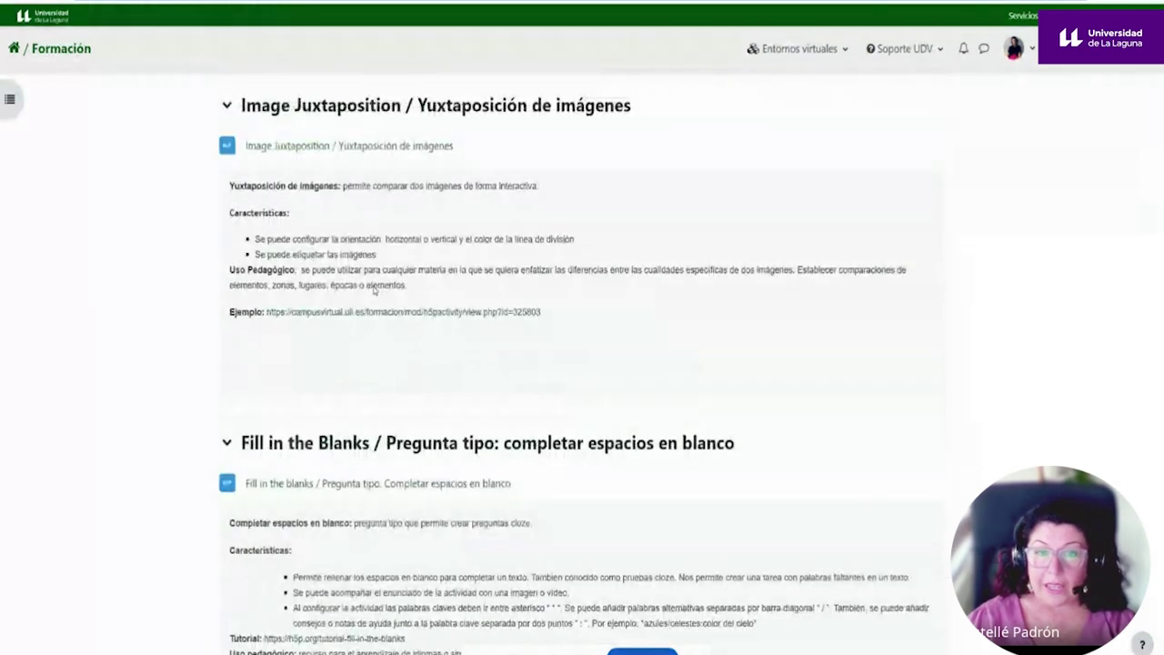
{"action": "scroll", "coordinate": [373, 291], "scroll_direction": "down", "scroll_amount": 20}
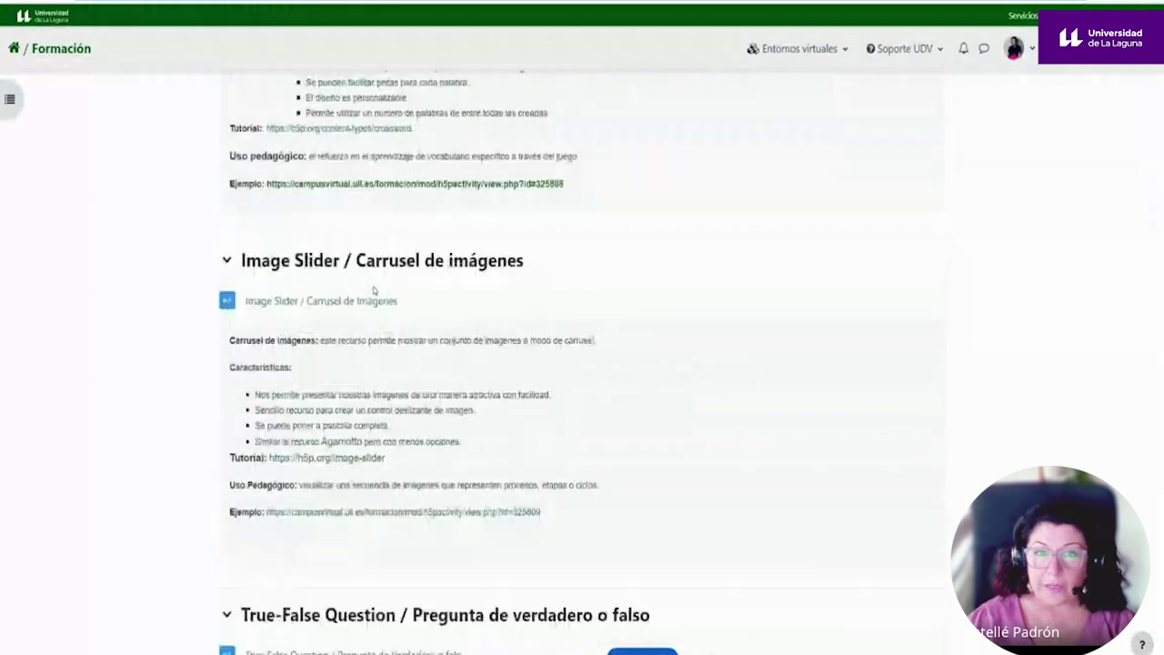
Examine the course's True-False Question, Find the words, Summary and Agamotto sections, and return to the course heading.
{"action": "scroll", "coordinate": [373, 290], "scroll_direction": "down", "scroll_amount": 3}
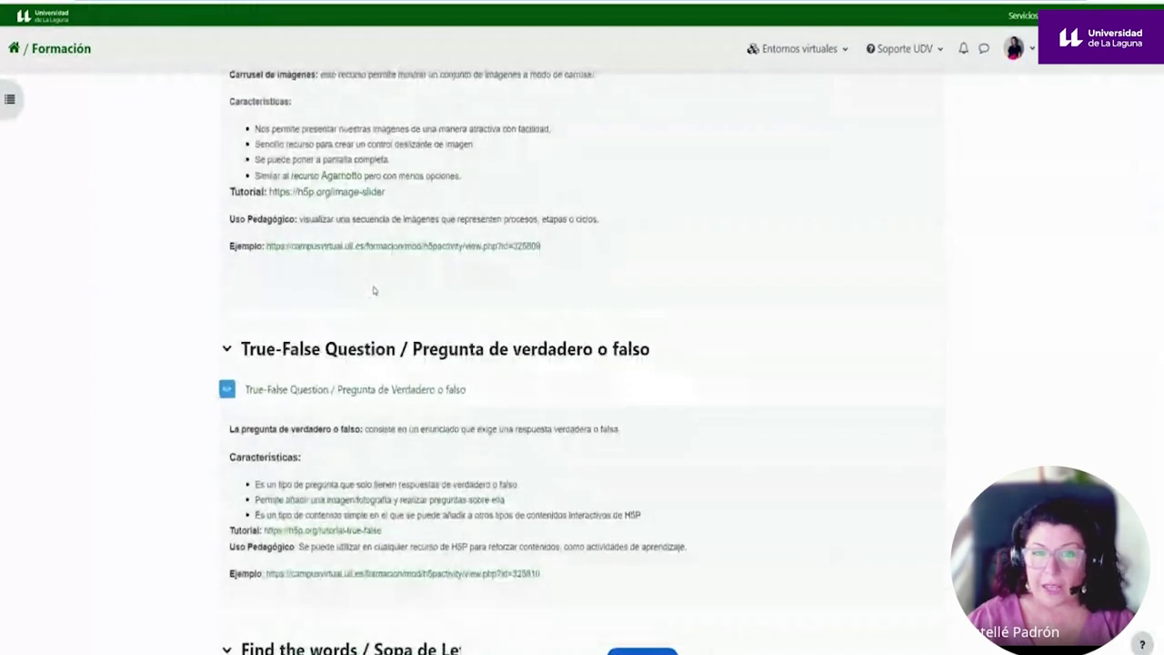
{"action": "scroll", "coordinate": [373, 290], "scroll_direction": "down", "scroll_amount": 3}
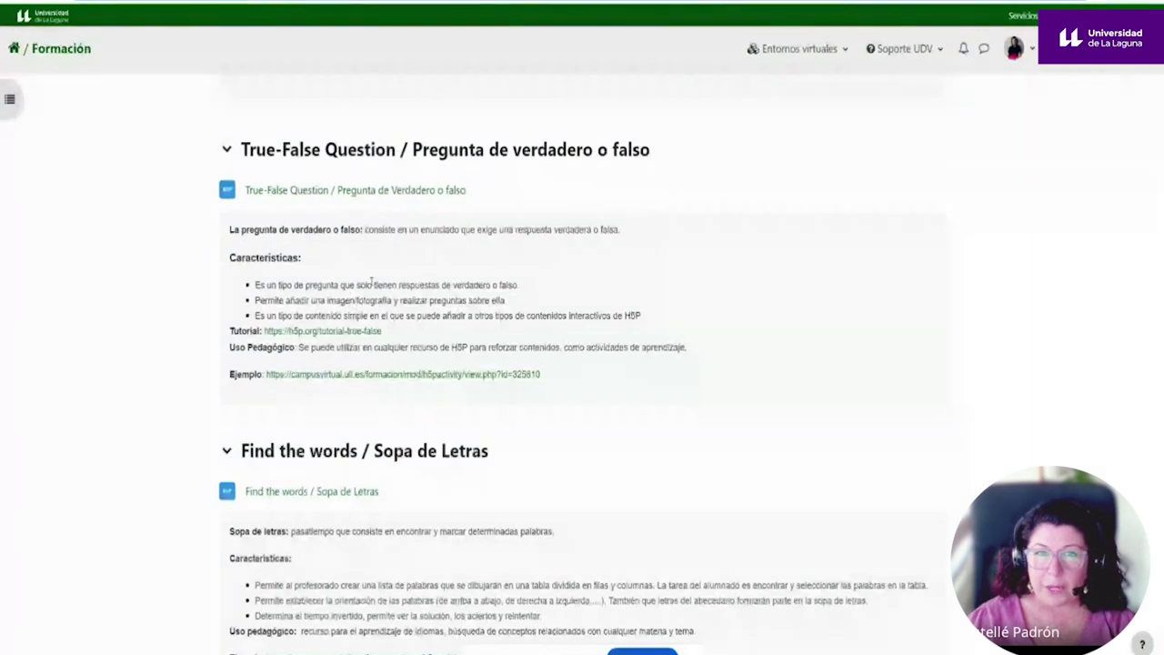
{"action": "scroll", "coordinate": [371, 282], "scroll_direction": "down", "scroll_amount": 10}
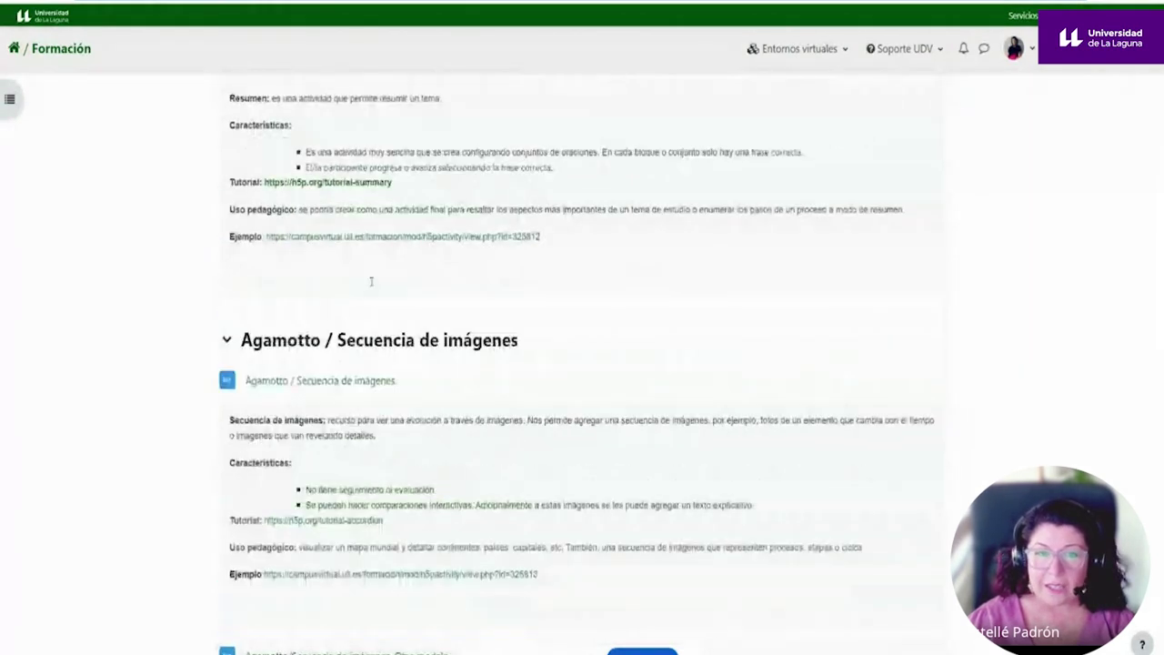
{"action": "scroll", "coordinate": [371, 282], "scroll_direction": "down", "scroll_amount": 10}
{"action": "scroll", "coordinate": [371, 283], "scroll_direction": "down", "scroll_amount": 20}
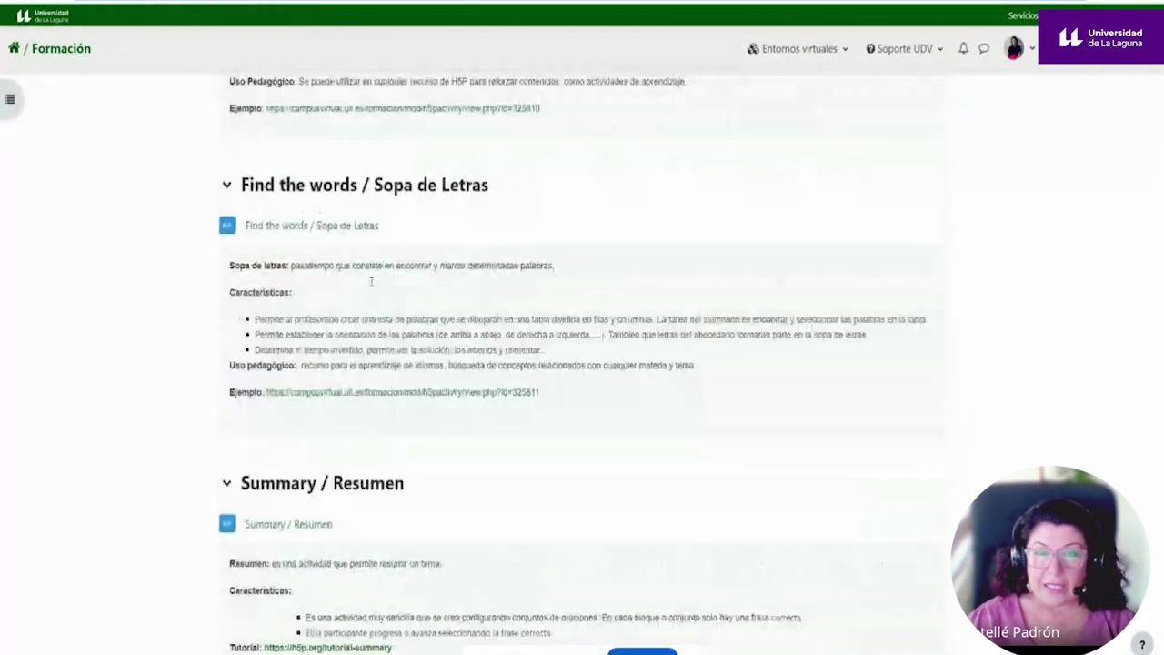
{"action": "scroll", "coordinate": [372, 282], "scroll_direction": "up", "scroll_amount": 20}
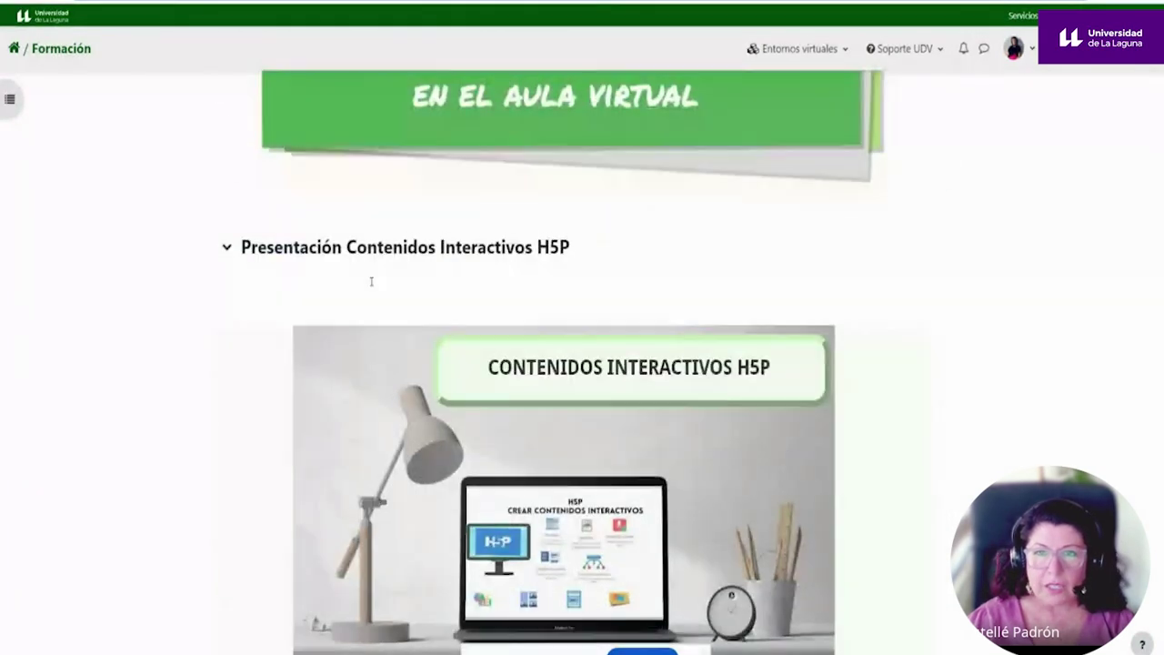
{"action": "scroll", "coordinate": [371, 282], "scroll_direction": "up", "scroll_amount": 3}
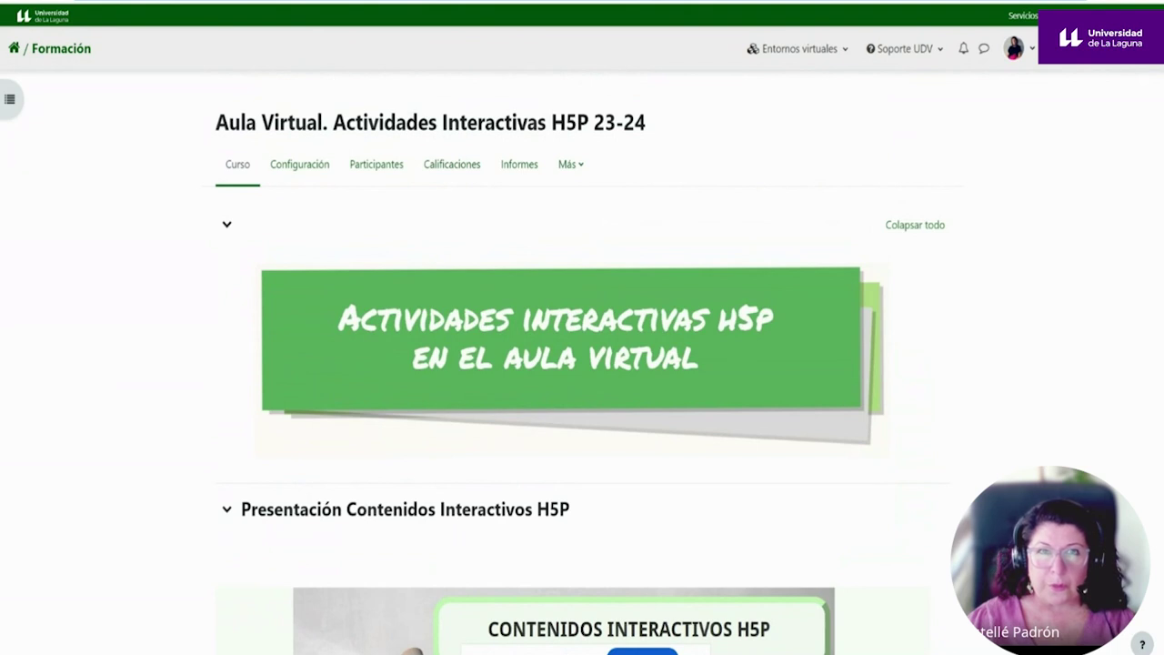
Return to the "Muro Informativo" page, review the Presentación entry and activate the wall's search field.
{"action": "left_click", "coordinate": [246, 2]}
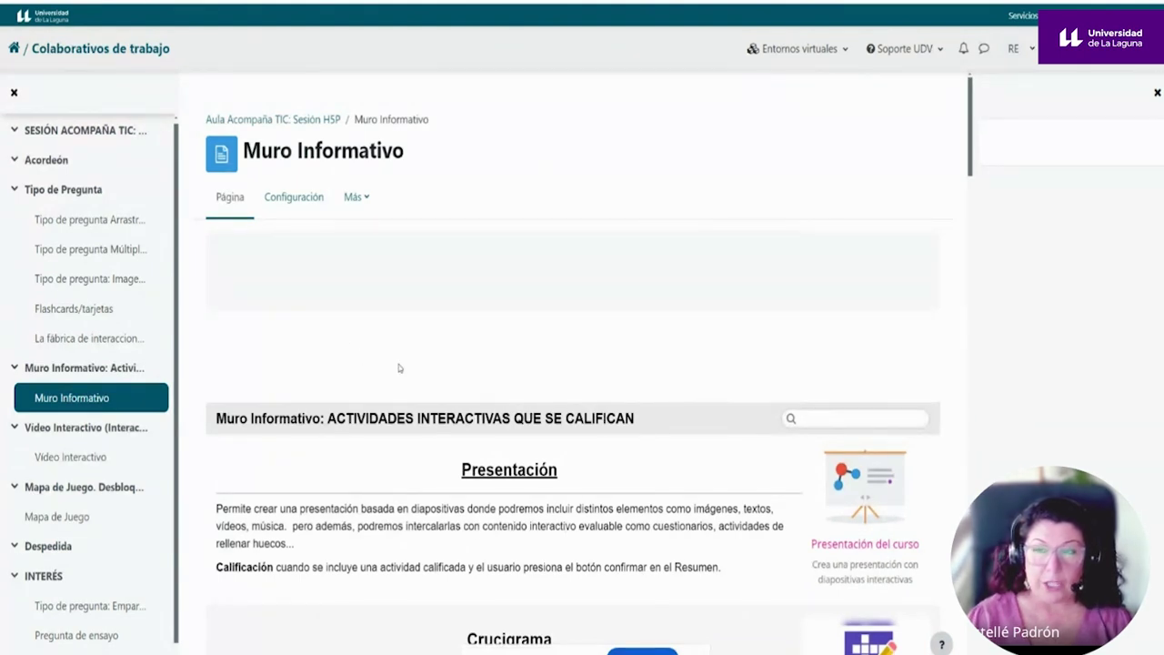
{"action": "scroll", "coordinate": [398, 367], "scroll_direction": "down", "scroll_amount": 1}
{"action": "scroll", "coordinate": [398, 367], "scroll_direction": "down", "scroll_amount": 1}
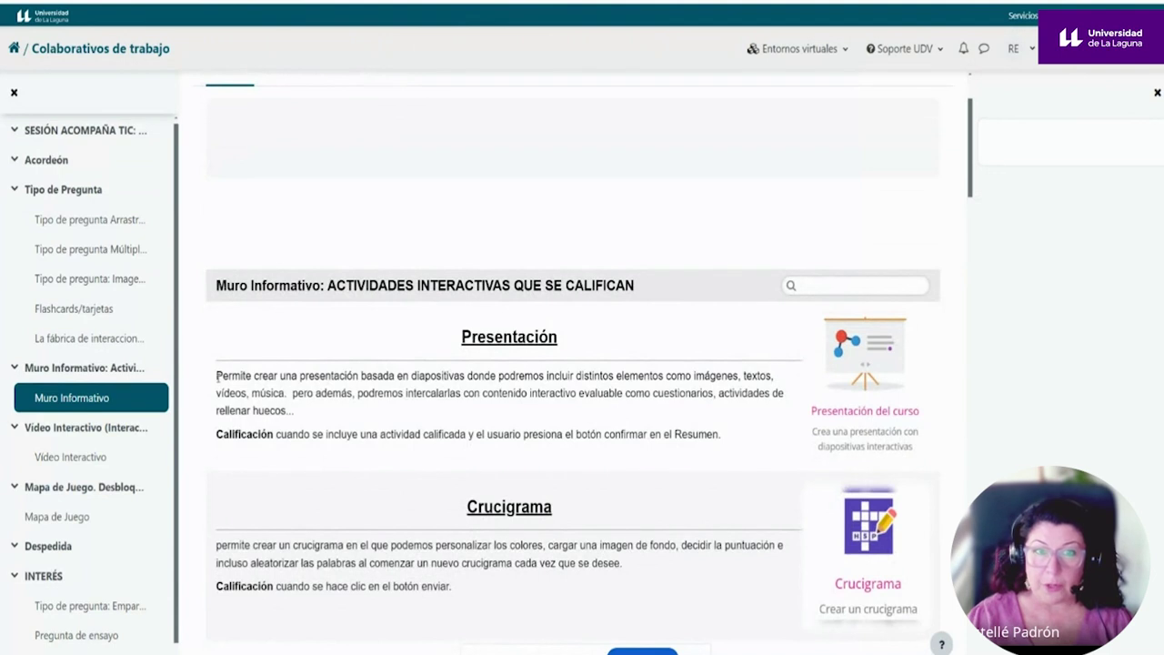
{"action": "scroll", "coordinate": [591, 469], "scroll_direction": "up", "scroll_amount": 1}
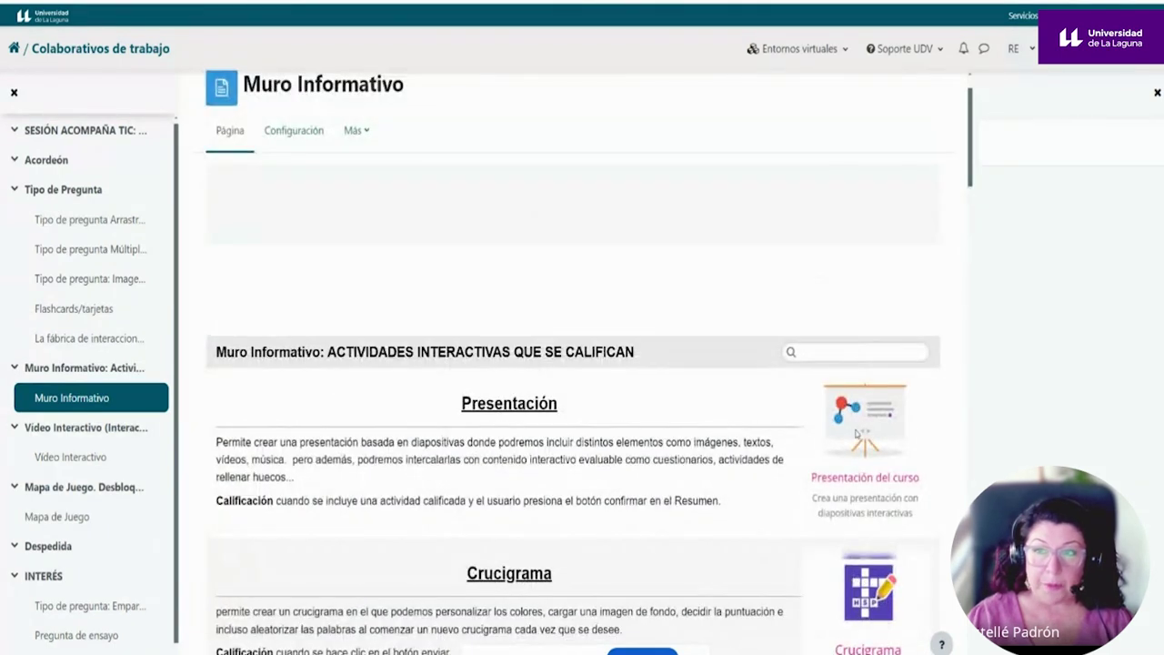
{"action": "left_click", "coordinate": [827, 351]}
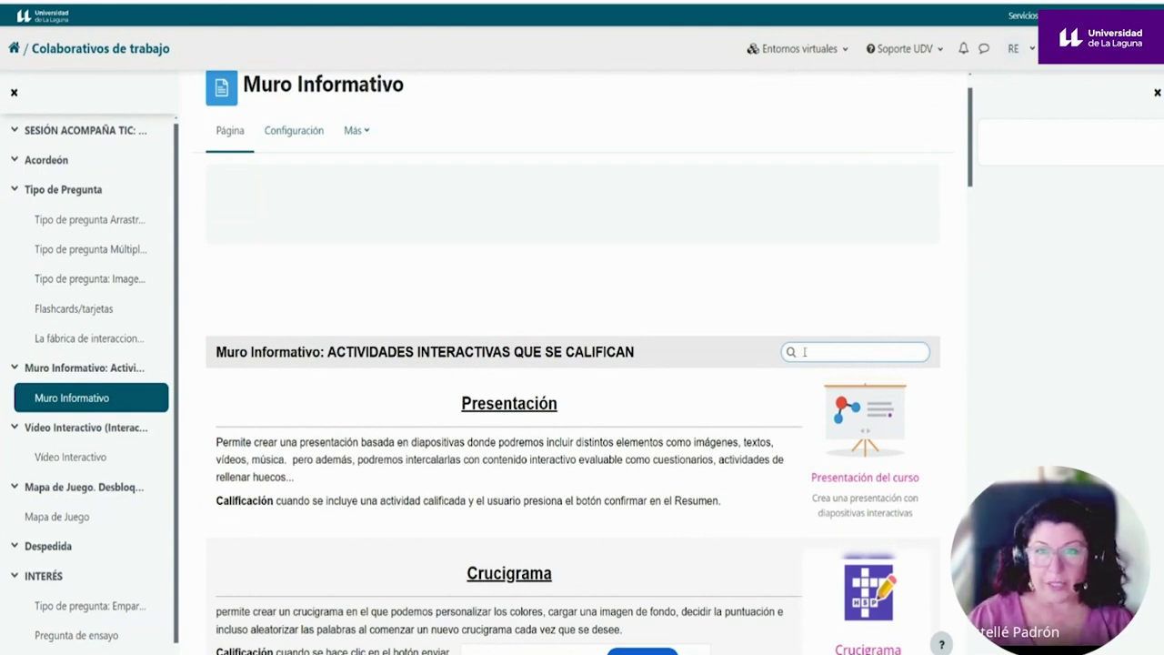
Browse the wall's activity entries from Presentación to Tarjetas didácticas and return to the wall's heading.
{"action": "scroll", "coordinate": [706, 382], "scroll_direction": "down", "scroll_amount": 3}
{"action": "scroll", "coordinate": [707, 385], "scroll_direction": "down", "scroll_amount": 1}
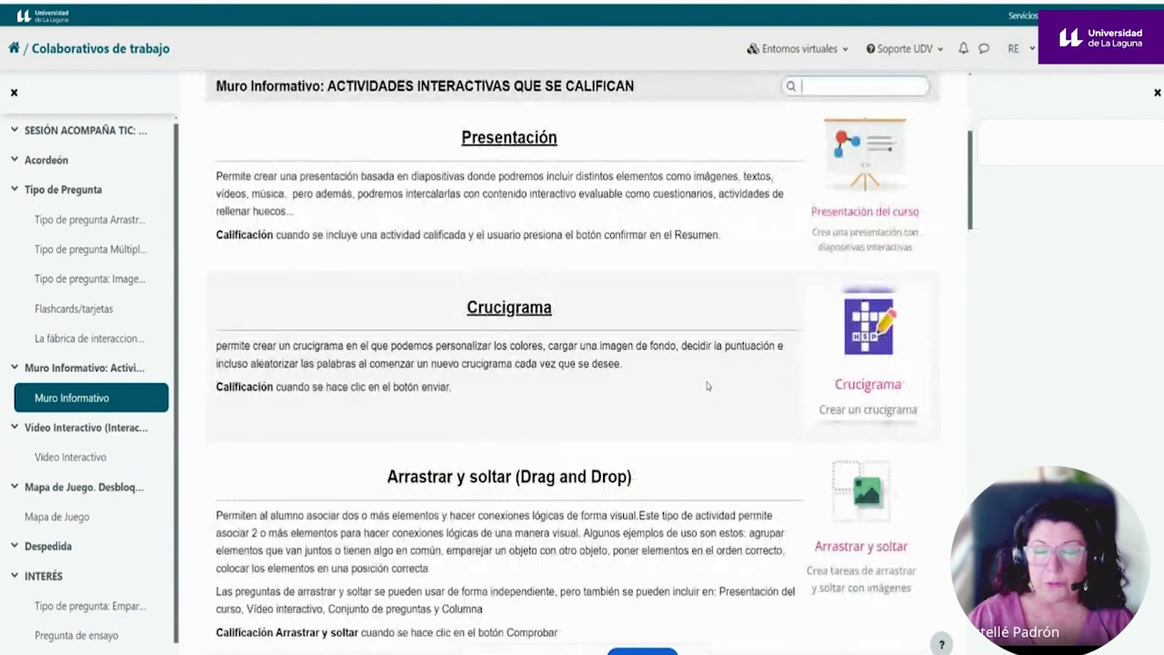
{"action": "scroll", "coordinate": [707, 386], "scroll_direction": "up", "scroll_amount": 3}
{"action": "scroll", "coordinate": [684, 433], "scroll_direction": "up", "scroll_amount": 3}
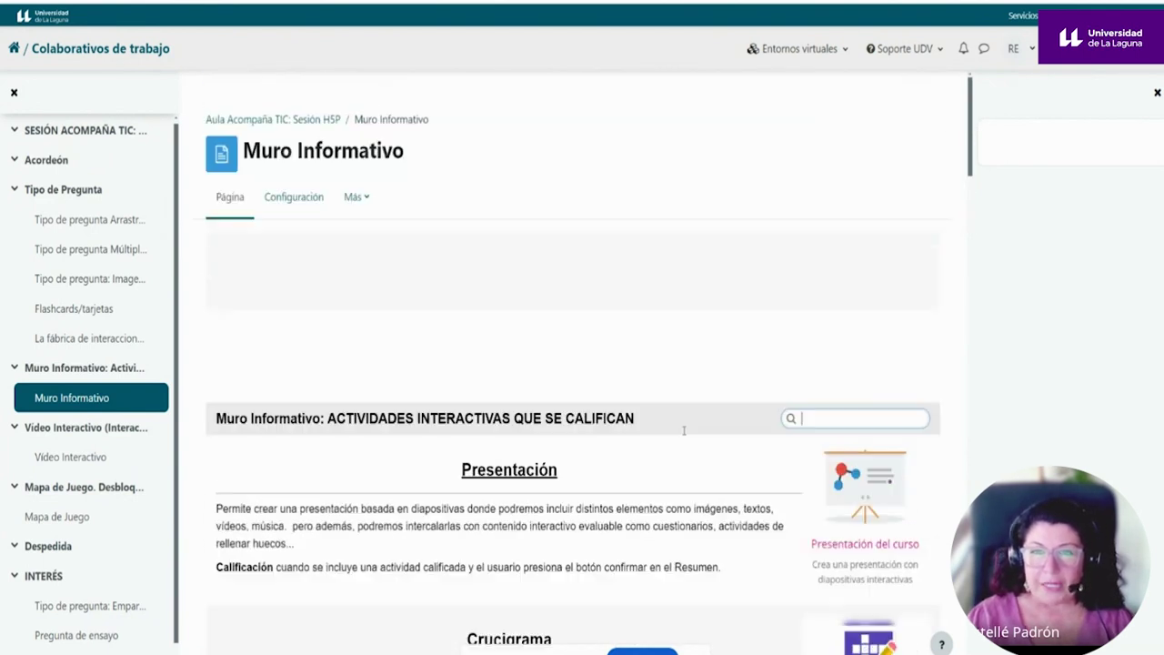
{"action": "scroll", "coordinate": [684, 433], "scroll_direction": "down", "scroll_amount": 4}
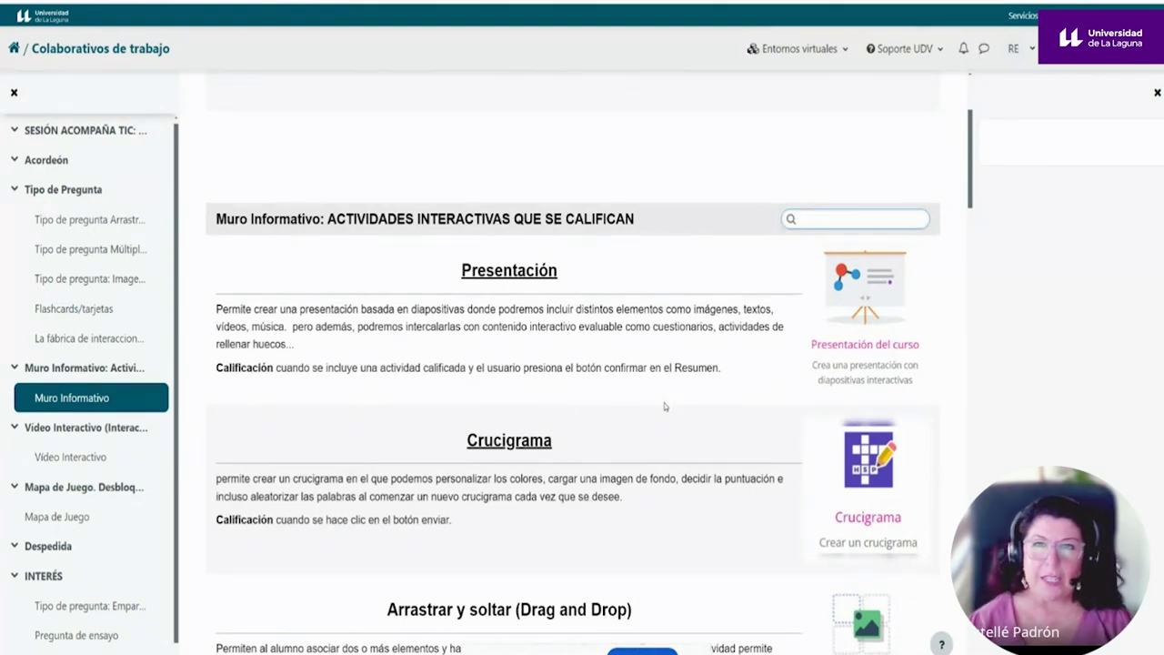
{"action": "scroll", "coordinate": [666, 406], "scroll_direction": "up", "scroll_amount": 1}
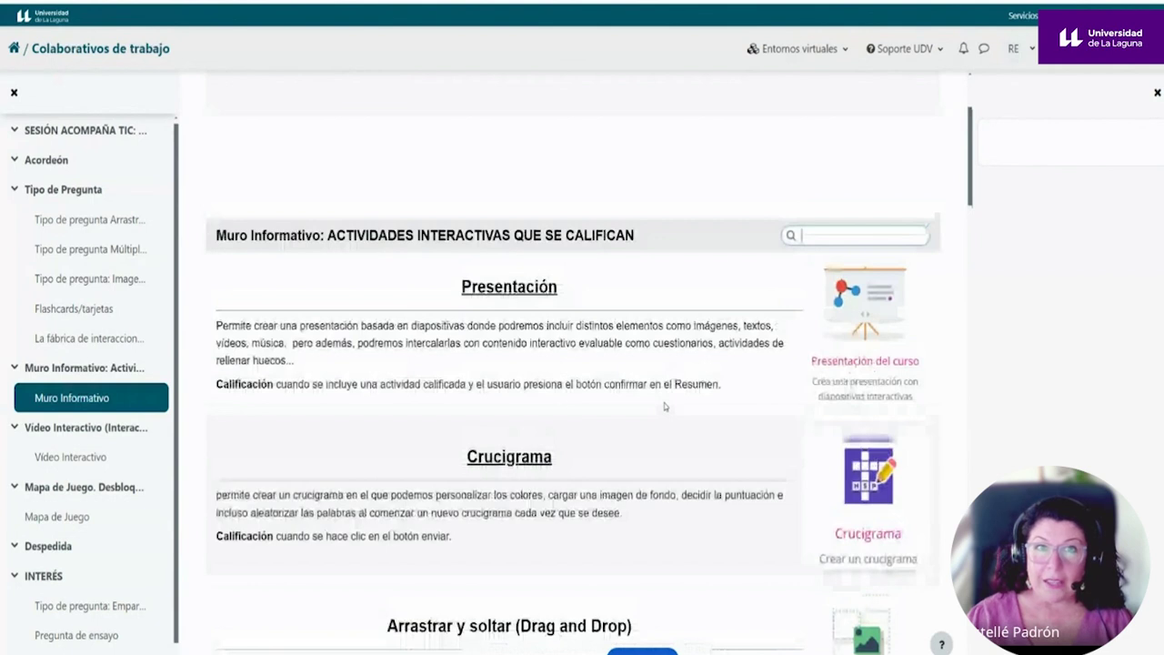
{"action": "scroll", "coordinate": [665, 406], "scroll_direction": "up", "scroll_amount": 2}
{"action": "scroll", "coordinate": [660, 409], "scroll_direction": "down", "scroll_amount": 15}
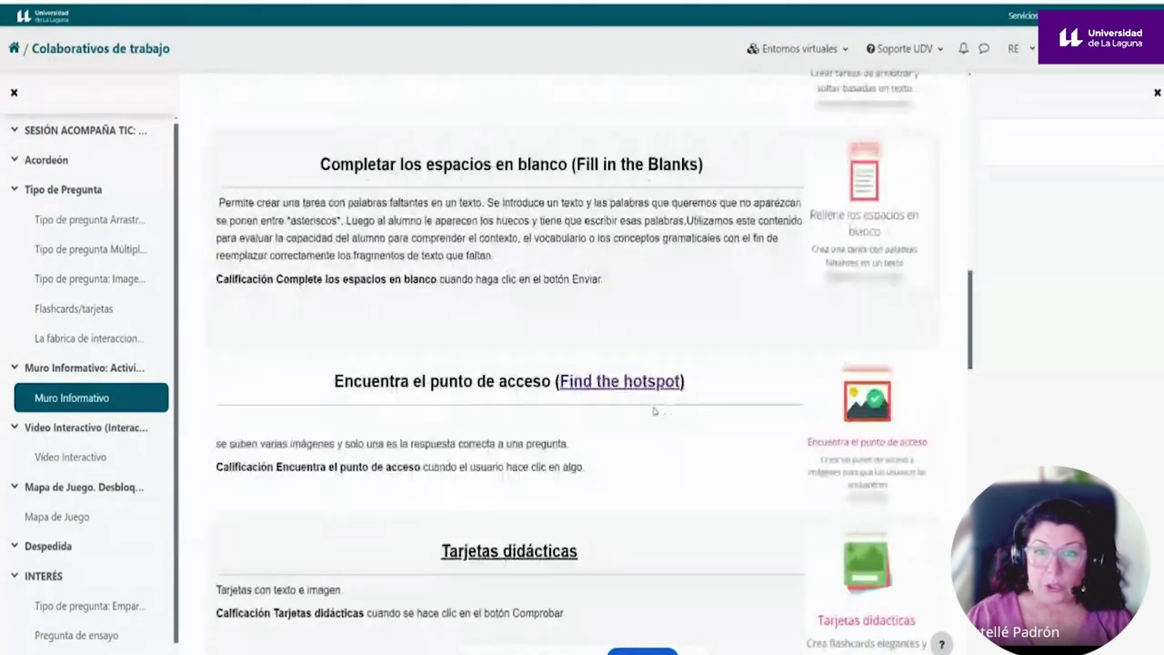
{"action": "scroll", "coordinate": [654, 412], "scroll_direction": "down", "scroll_amount": 4}
{"action": "scroll", "coordinate": [654, 412], "scroll_direction": "up", "scroll_amount": 20}
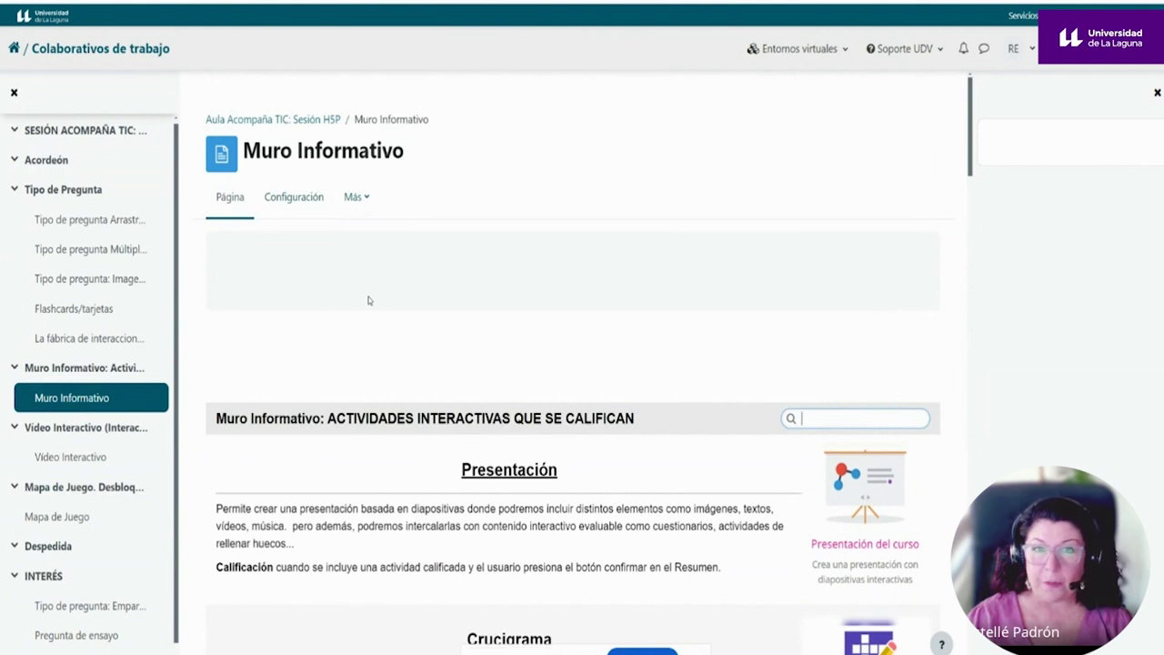
Examine the further wall entries from Mapa del juego through Vídeo Interactivo and Opción Múltiple to Ordenar los párrafos.
{"action": "scroll", "coordinate": [514, 373], "scroll_direction": "down", "scroll_amount": 1}
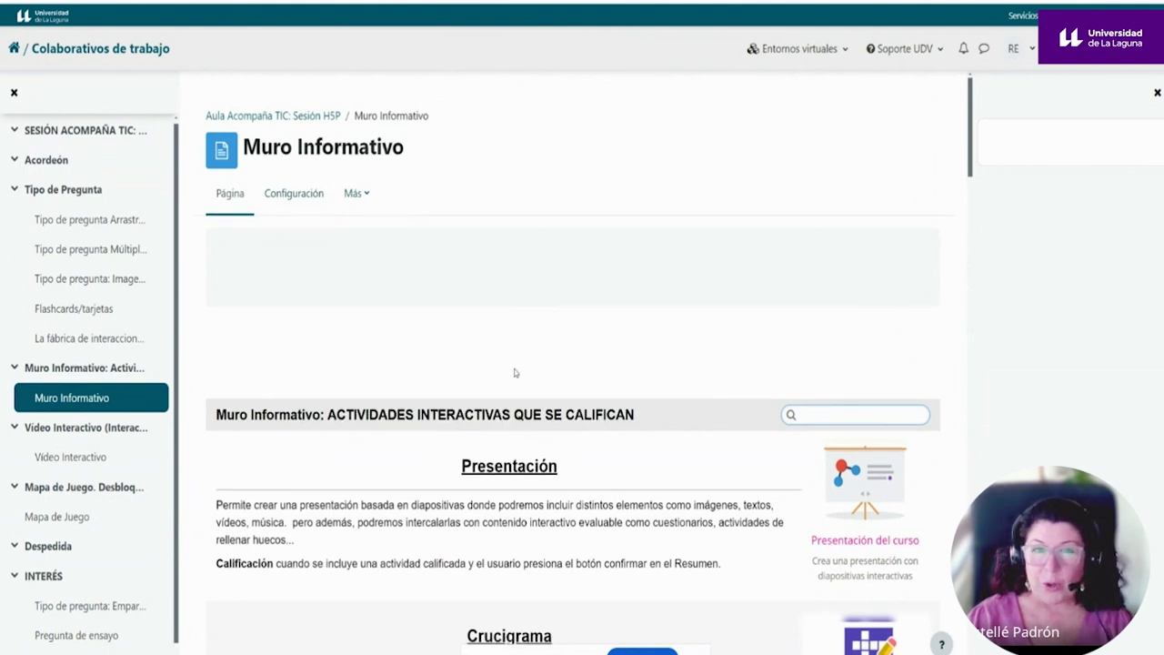
{"action": "scroll", "coordinate": [515, 373], "scroll_direction": "down", "scroll_amount": 20}
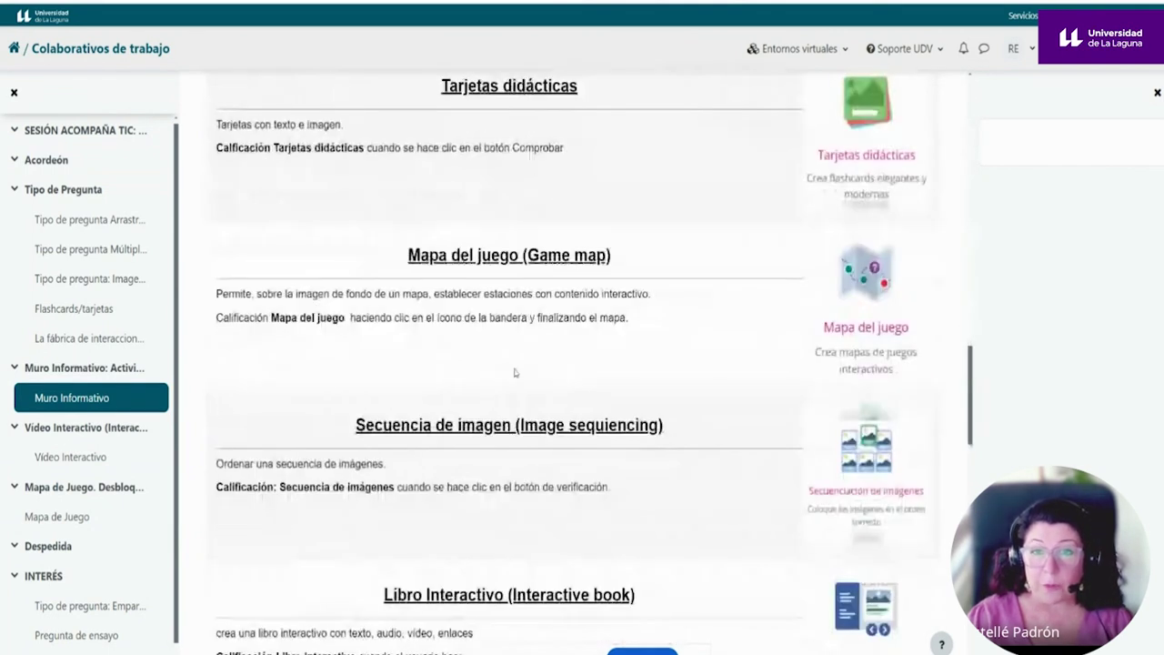
{"action": "scroll", "coordinate": [514, 373], "scroll_direction": "down", "scroll_amount": 9}
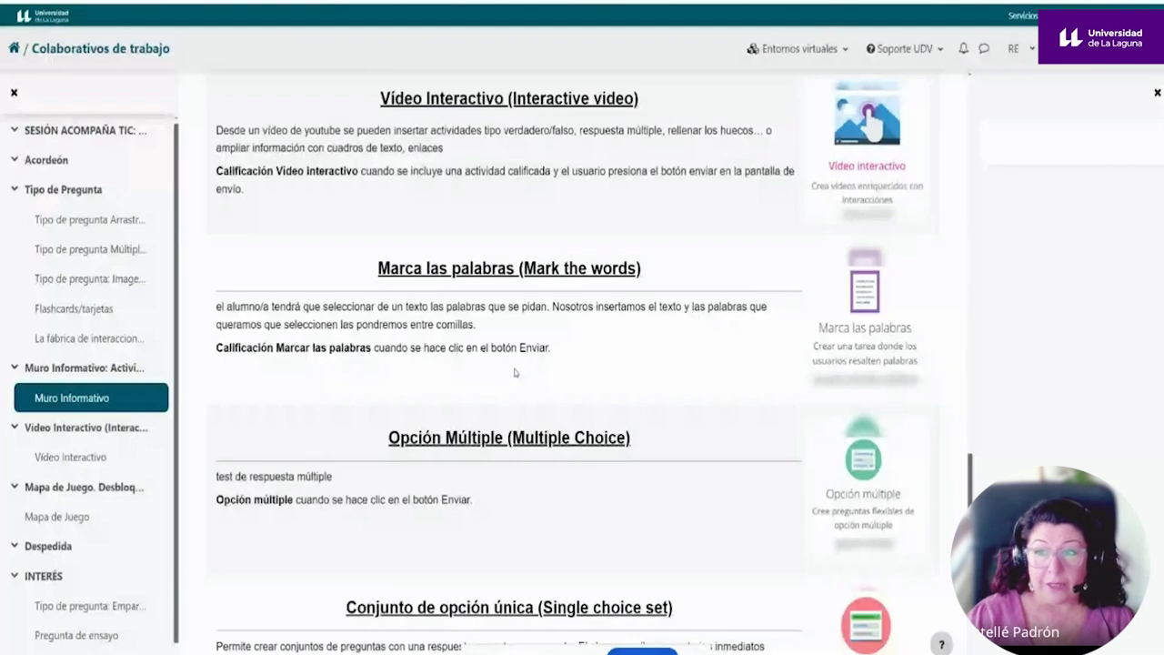
{"action": "scroll", "coordinate": [515, 373], "scroll_direction": "down", "scroll_amount": 3}
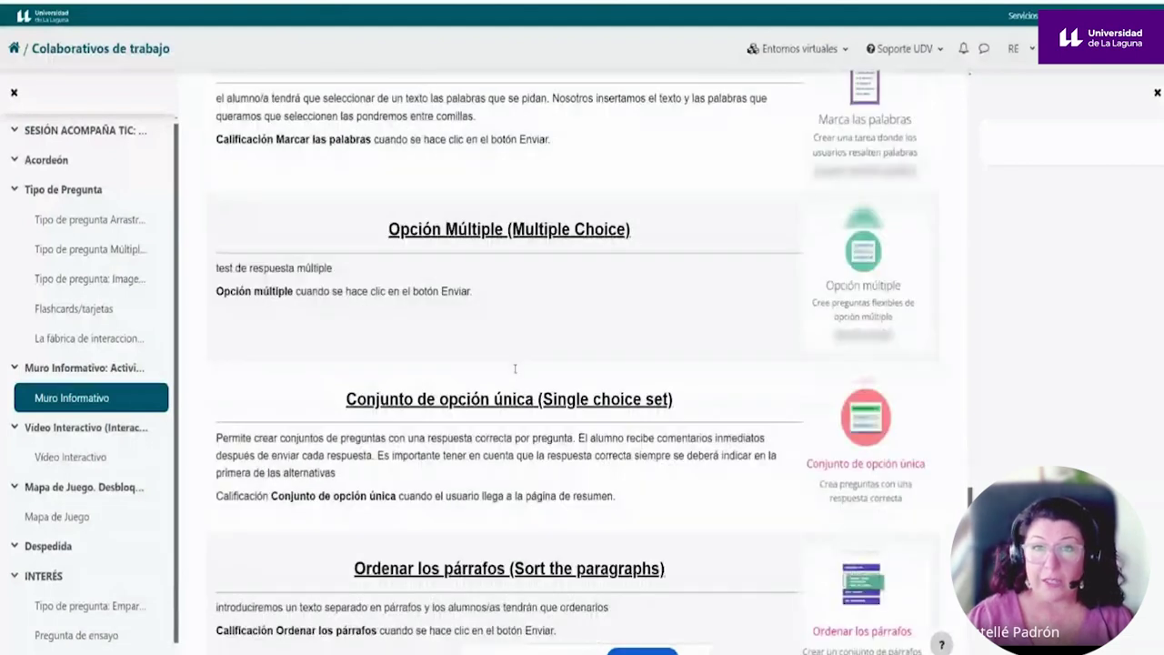
Return to the start of the information wall and activate its search field.
{"action": "scroll", "coordinate": [515, 369], "scroll_direction": "up", "scroll_amount": 15}
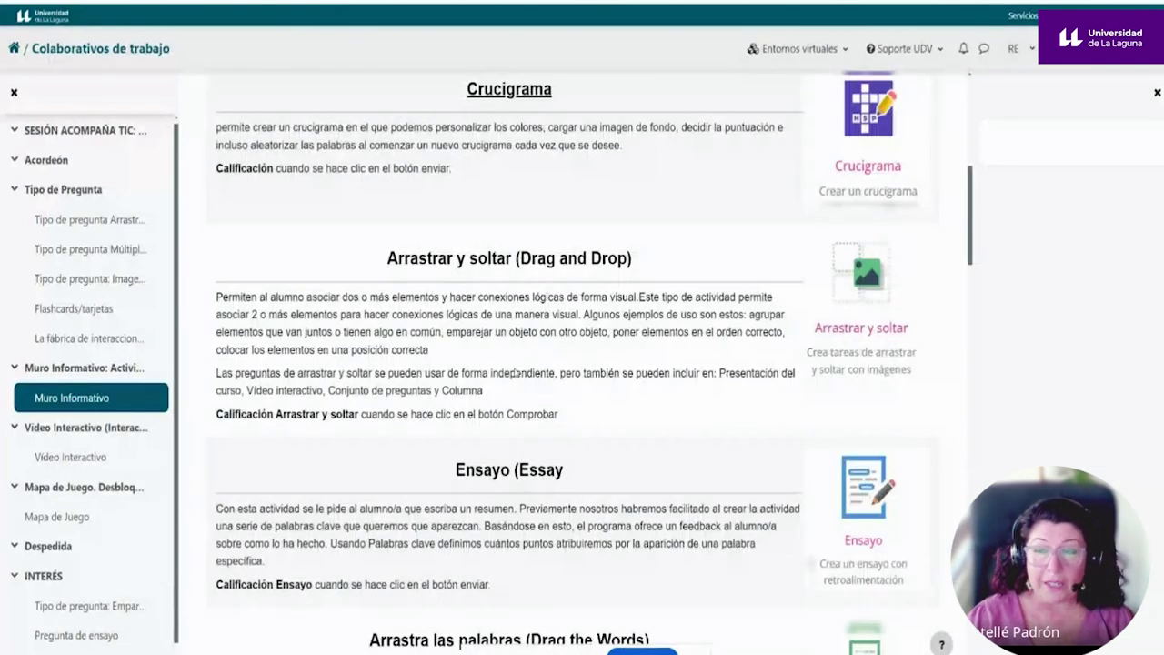
{"action": "scroll", "coordinate": [515, 373], "scroll_direction": "up", "scroll_amount": 6}
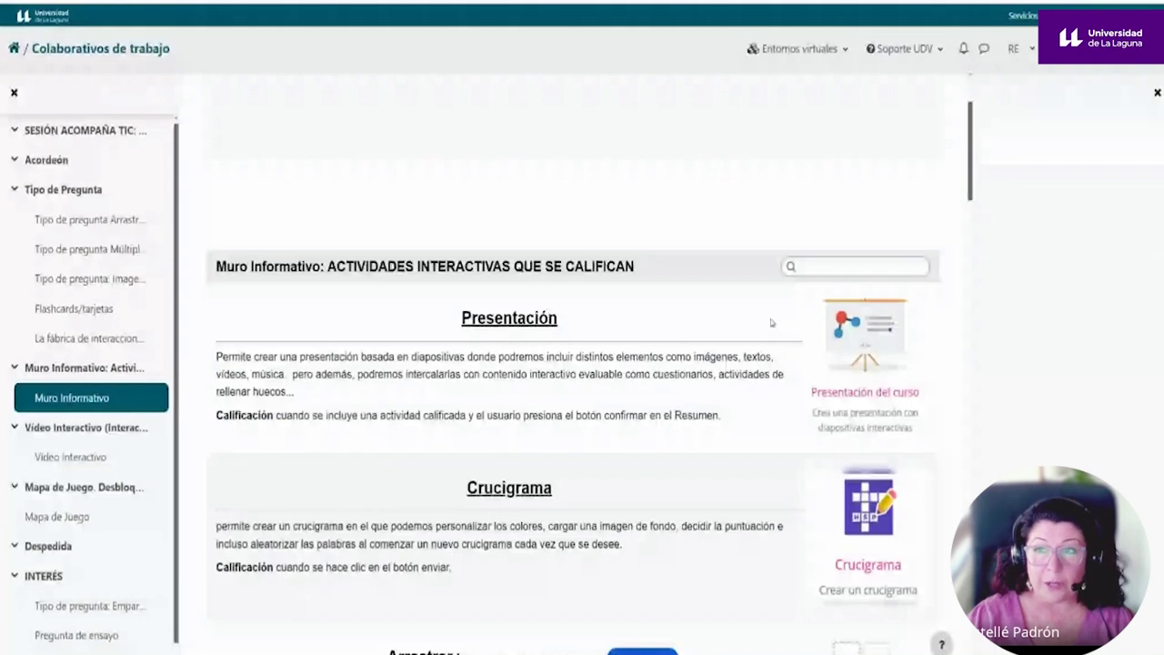
{"action": "left_click", "coordinate": [805, 266]}
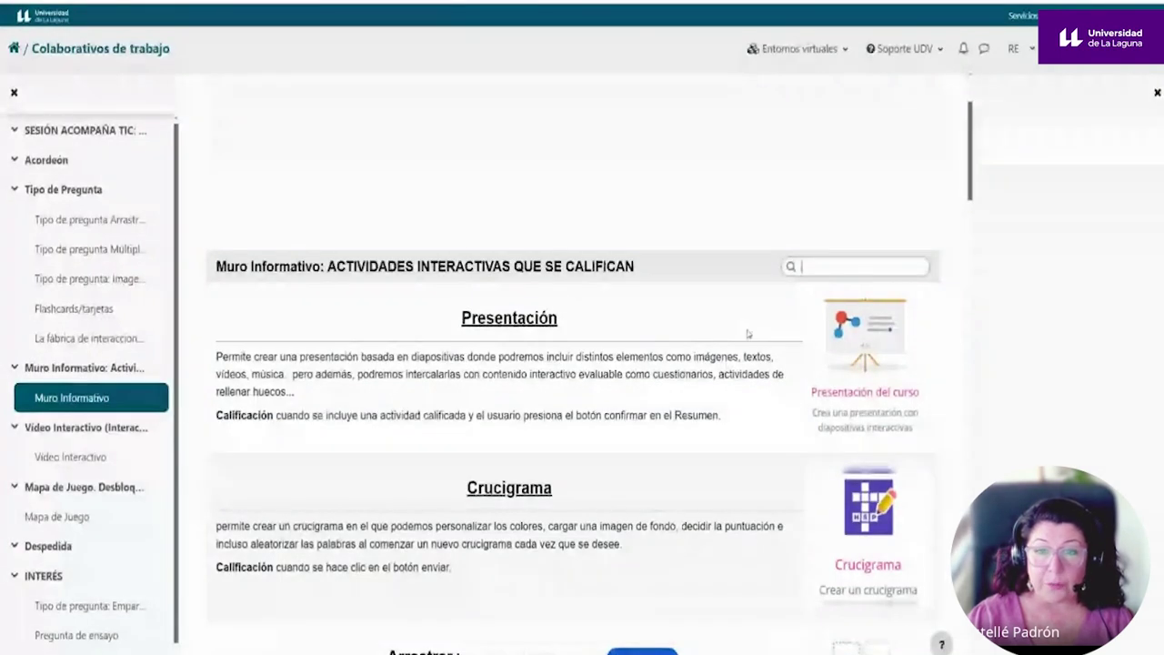
{"action": "scroll", "coordinate": [748, 334], "scroll_direction": "down", "scroll_amount": 8}
{"action": "scroll", "coordinate": [538, 414], "scroll_direction": "up", "scroll_amount": 10}
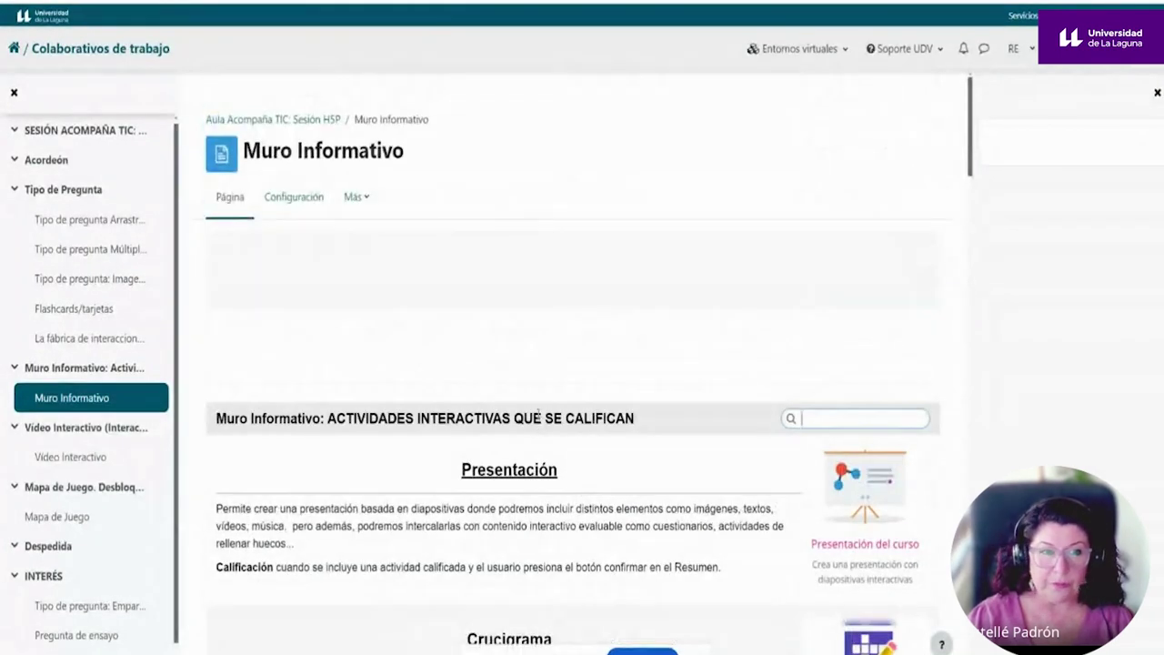
Open the "Vídeo Interactivo" activity and examine the video player with its timeline markers.
{"action": "left_click", "coordinate": [78, 459]}
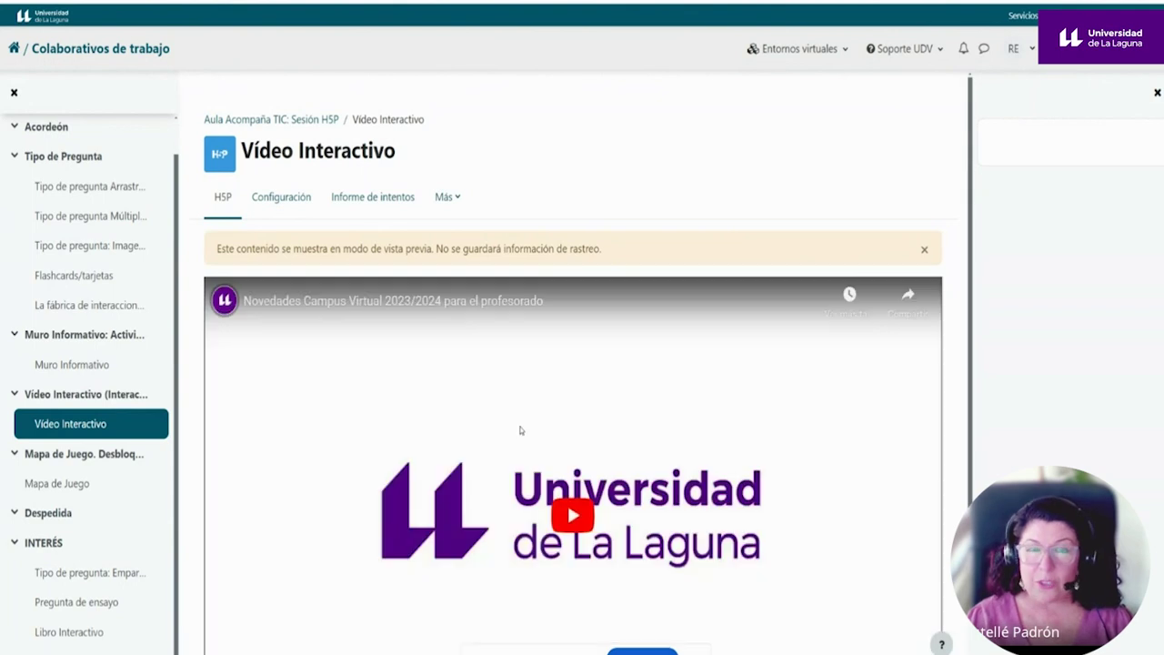
{"action": "scroll", "coordinate": [520, 430], "scroll_direction": "down", "scroll_amount": 3}
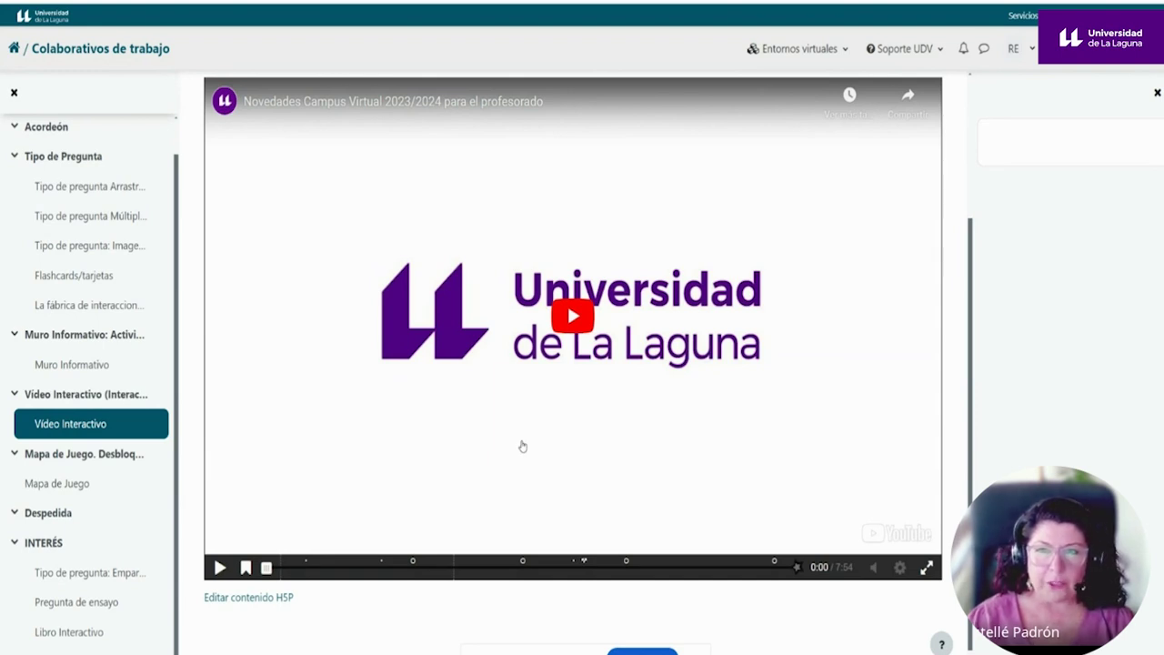
{"action": "scroll", "coordinate": [523, 449], "scroll_direction": "up", "scroll_amount": 1}
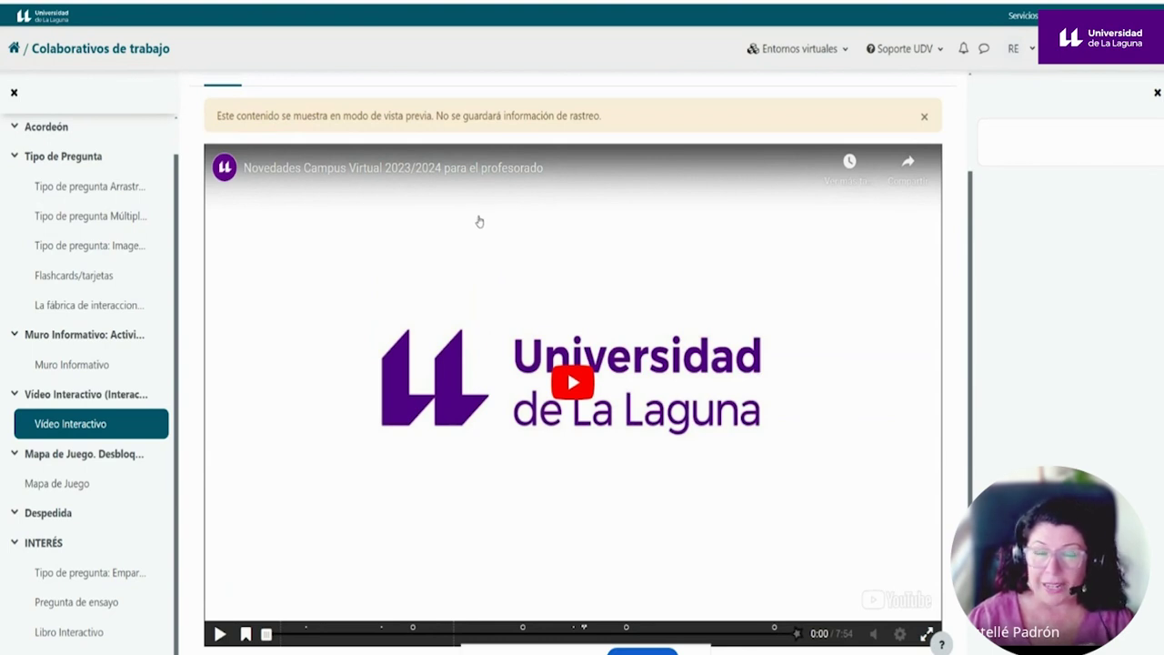
{"action": "scroll", "coordinate": [479, 222], "scroll_direction": "down", "scroll_amount": 1}
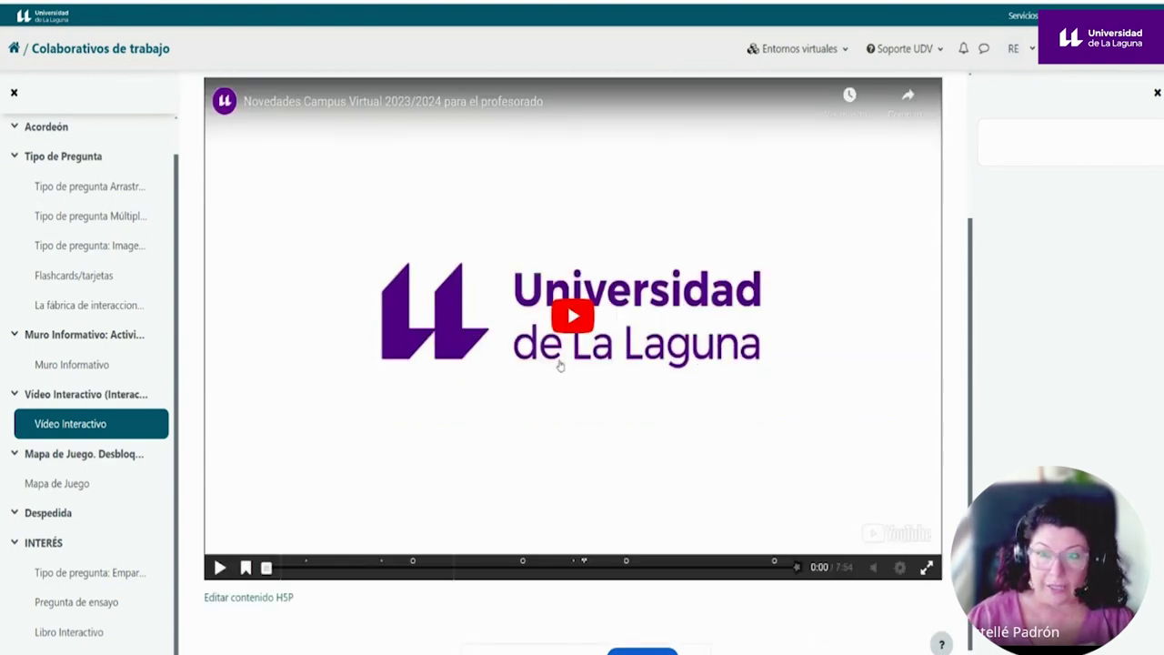
Play the interactive video and skip ahead to the "¿Verdadero o Falso?" question marker.
{"action": "left_click", "coordinate": [219, 569]}
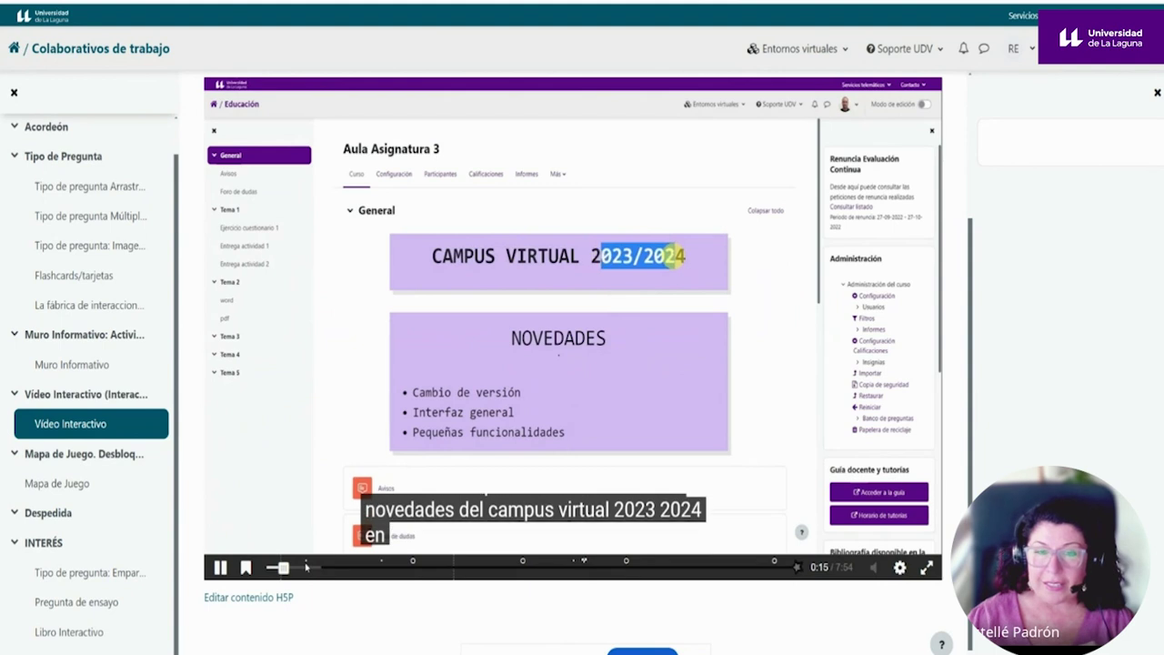
{"action": "left_click", "coordinate": [284, 568]}
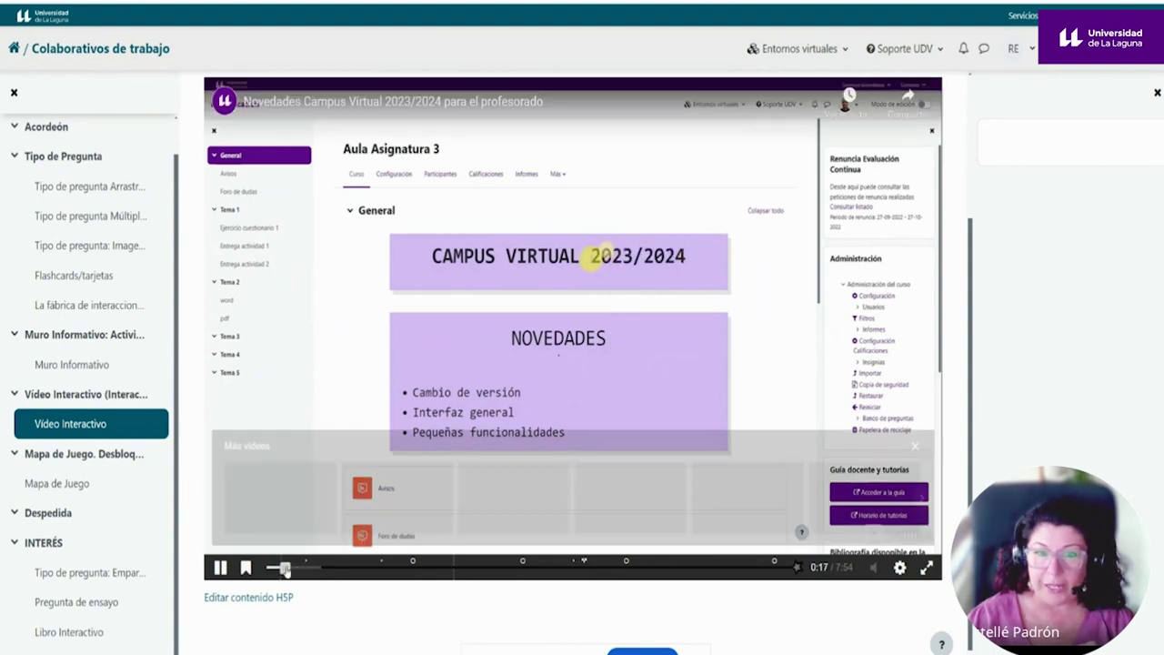
{"action": "left_click_drag", "start_coordinate": [284, 567], "coordinate": [298, 567]}
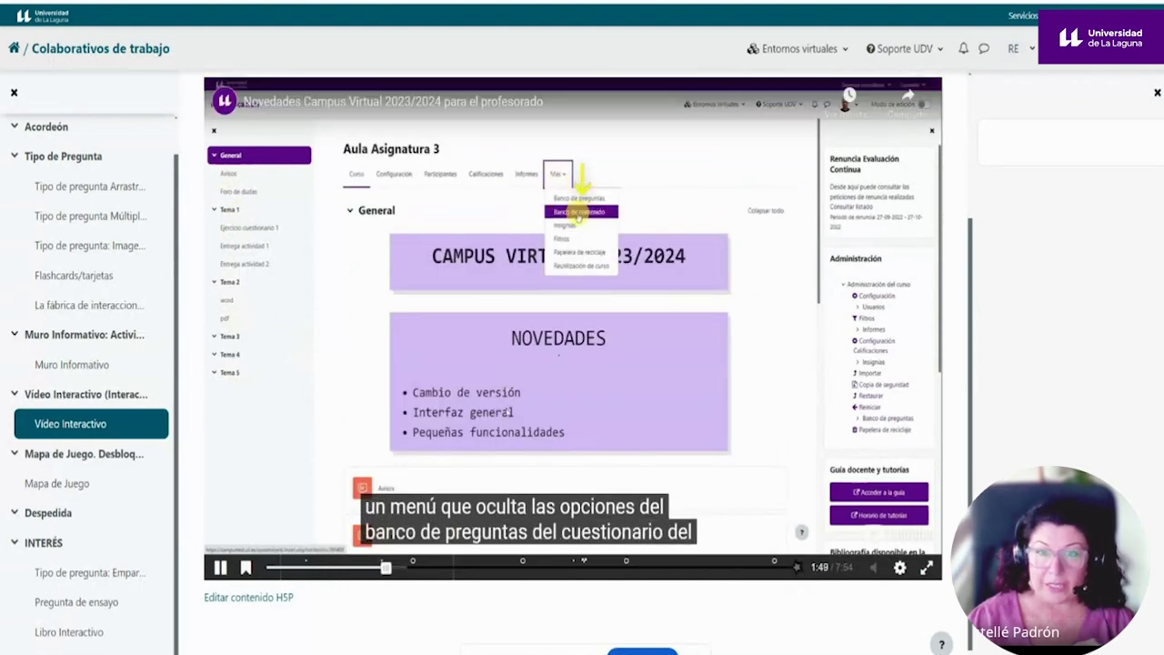
{"action": "left_click", "coordinate": [414, 566]}
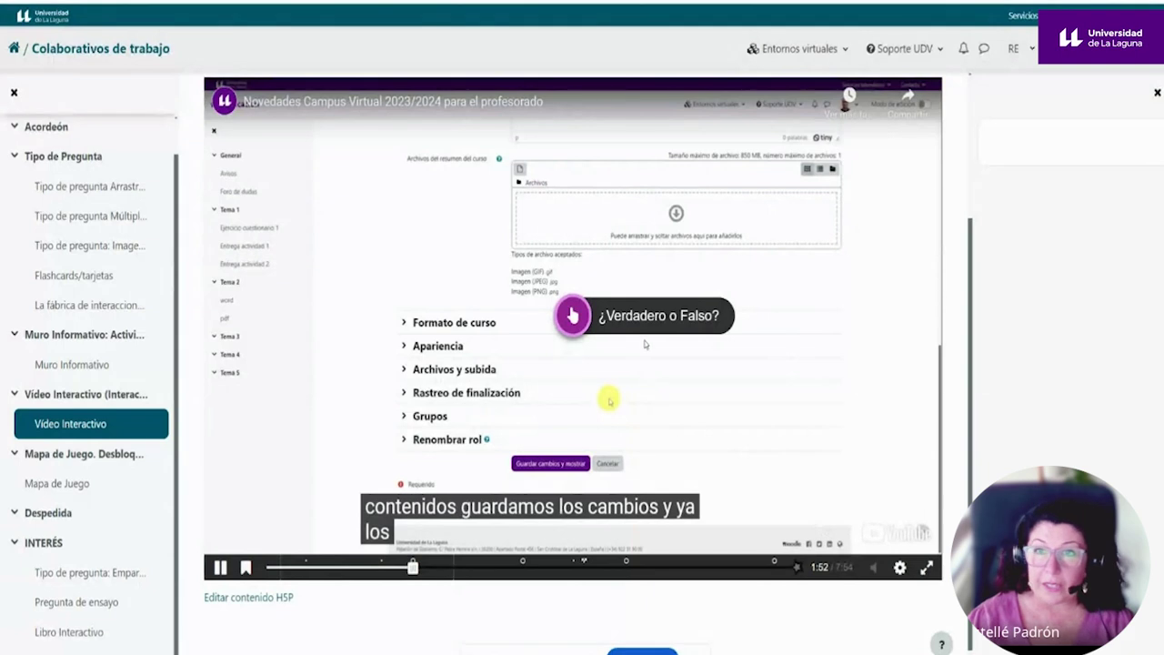
{"action": "left_click", "coordinate": [639, 367]}
{"action": "left_click", "coordinate": [915, 447]}
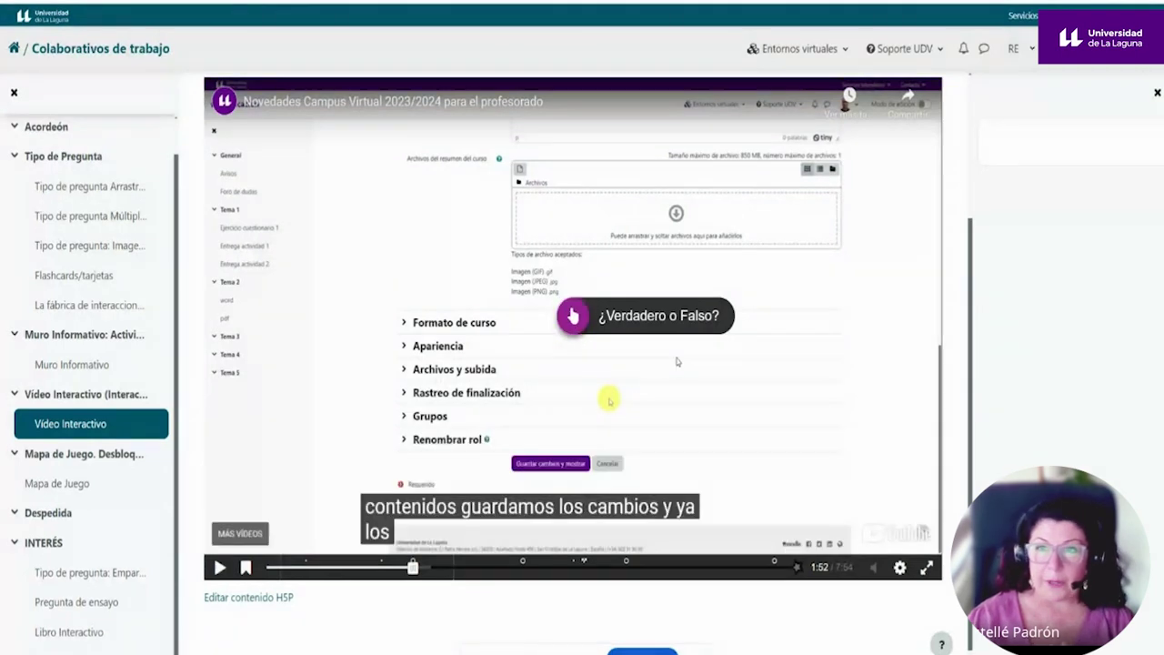
Answer the "¿Verdadero o Falso?" question with Verdadero, check it, highlight the feedback and continue the video.
{"action": "left_click", "coordinate": [664, 325]}
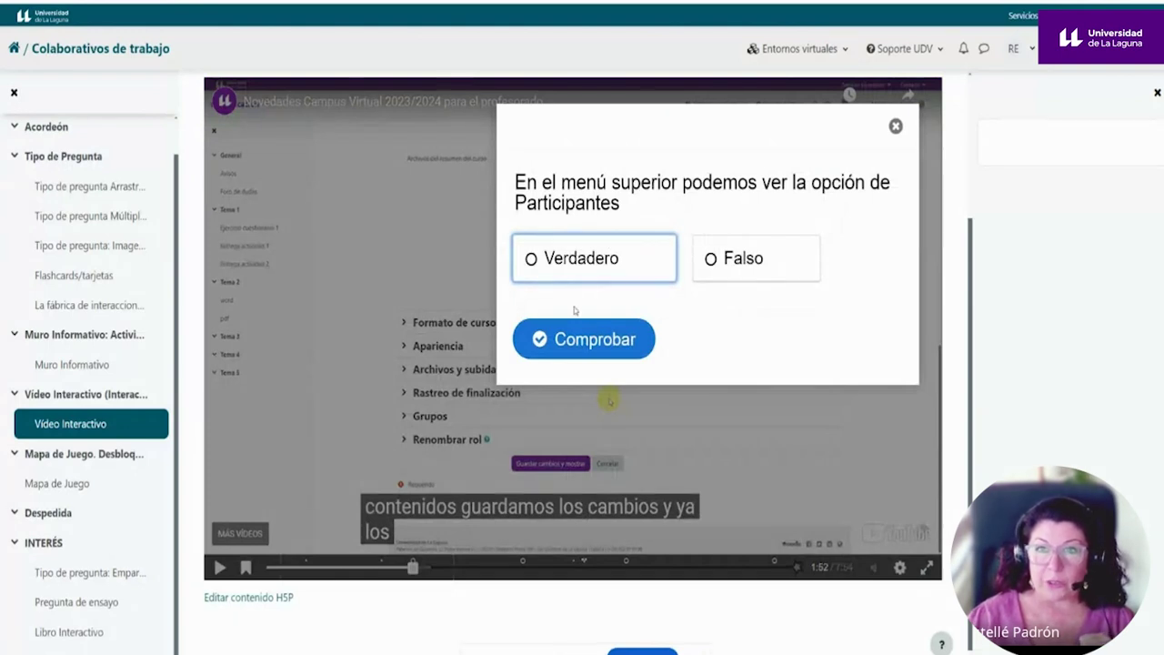
{"action": "left_click", "coordinate": [567, 263]}
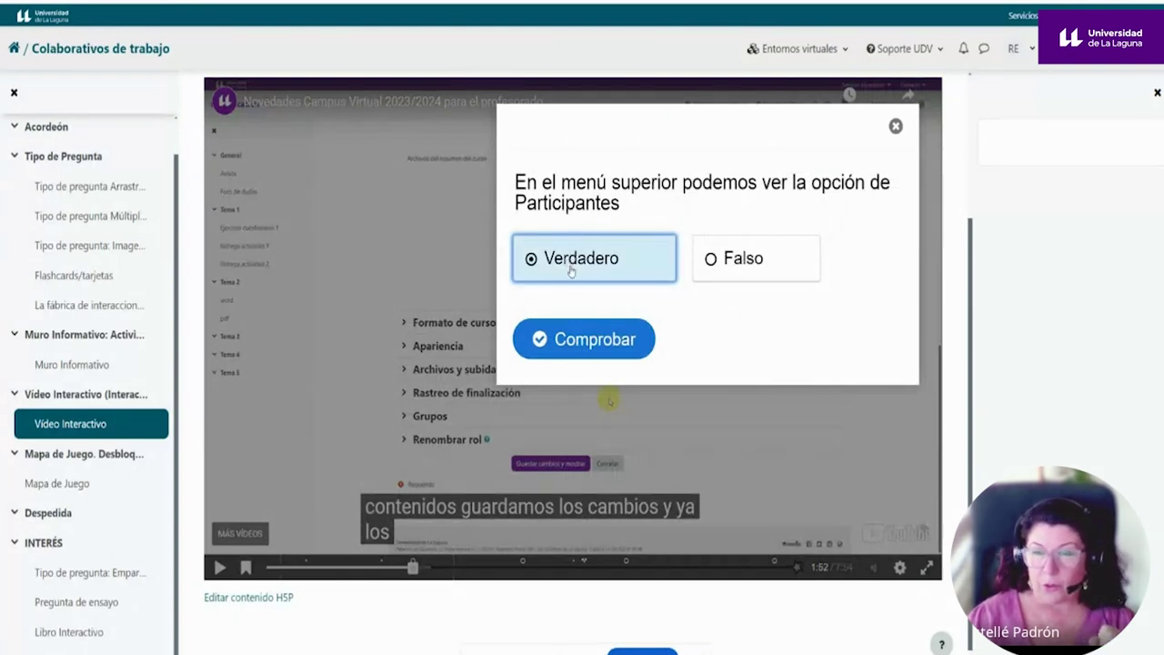
{"action": "left_click", "coordinate": [582, 340]}
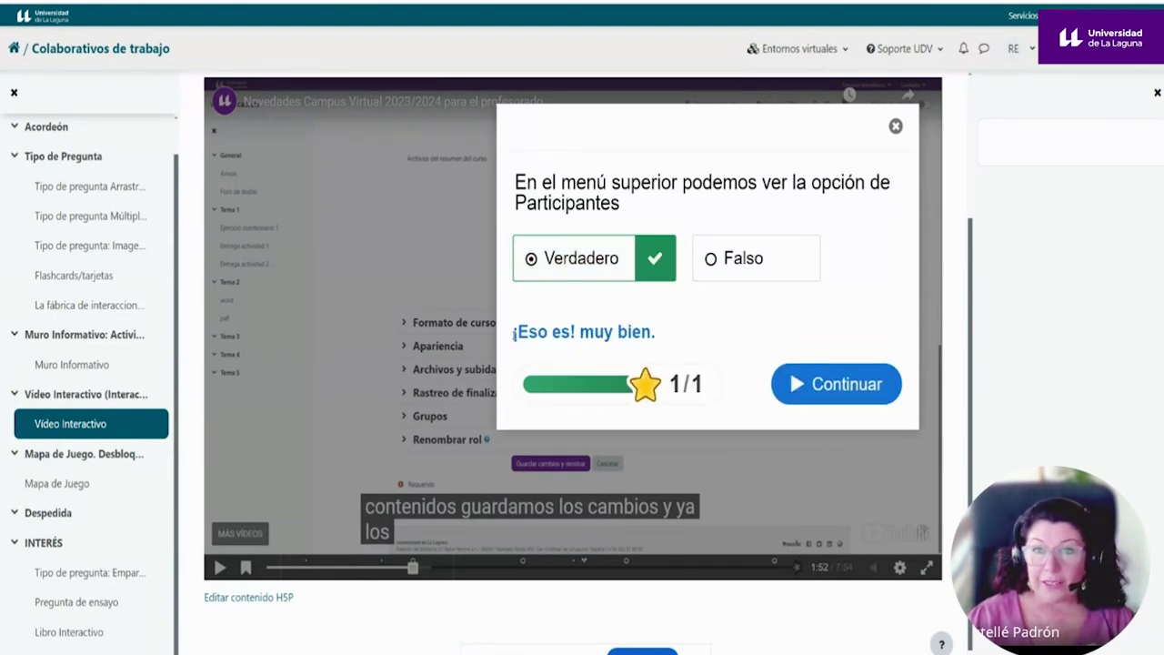
{"action": "left_click_drag", "start_coordinate": [513, 332], "coordinate": [665, 339]}
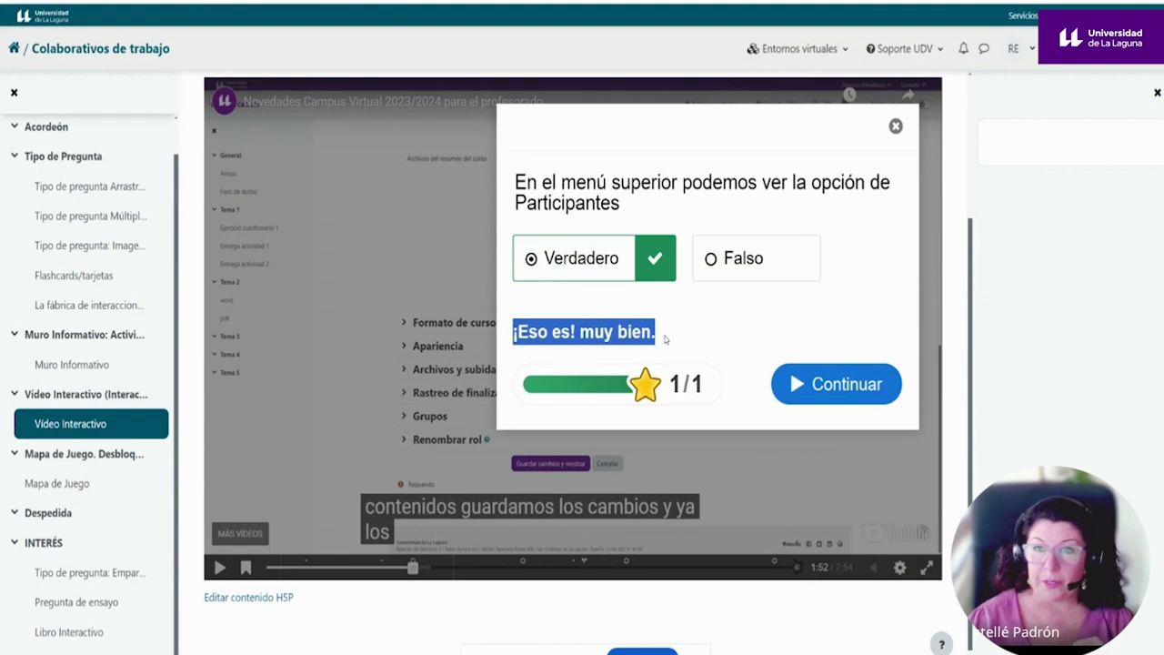
{"action": "left_click", "coordinate": [810, 394]}
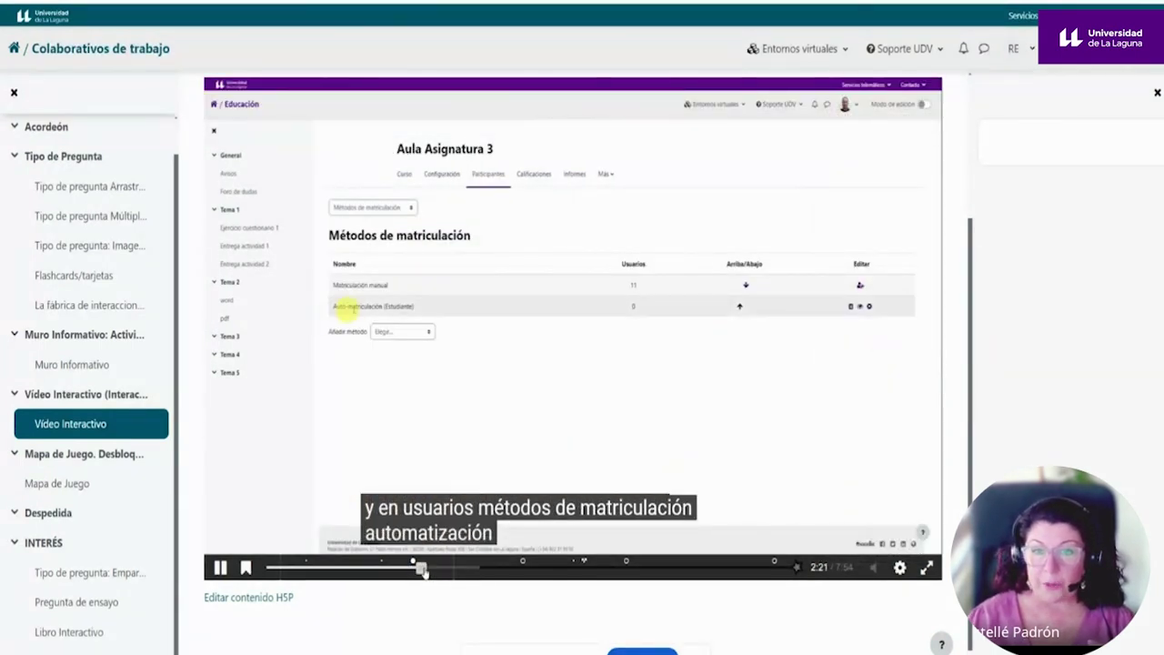
Advance the video to the next question marker and open "Pregunta de elección Múltiple".
{"action": "left_click_drag", "start_coordinate": [422, 569], "coordinate": [501, 568]}
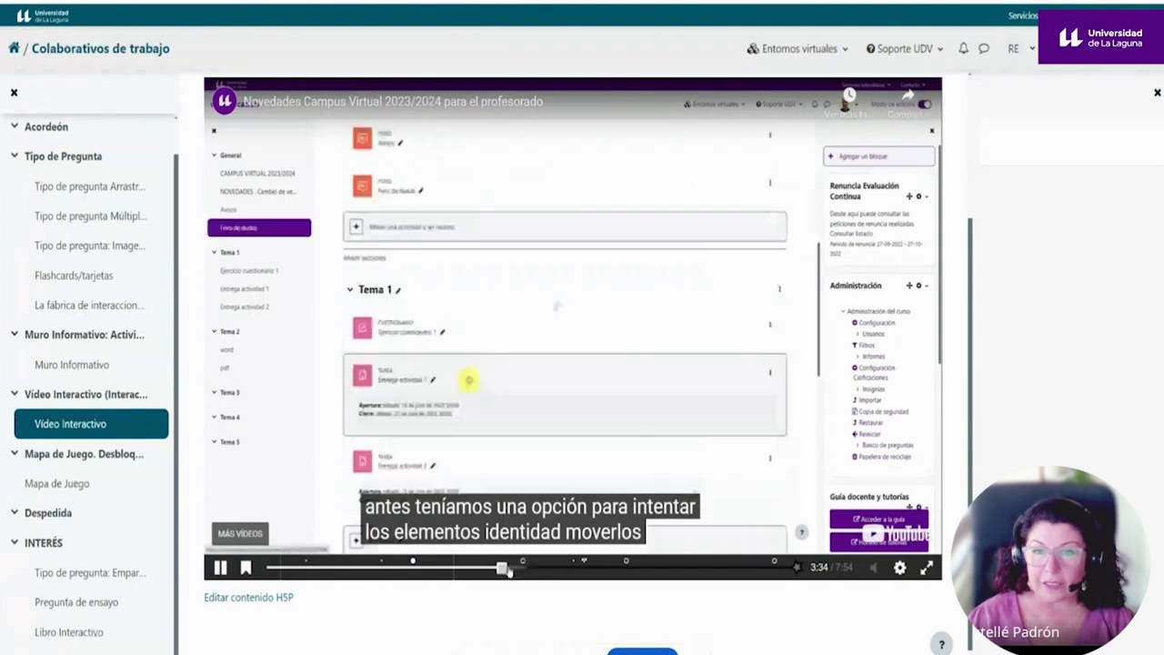
{"action": "left_click", "coordinate": [518, 569]}
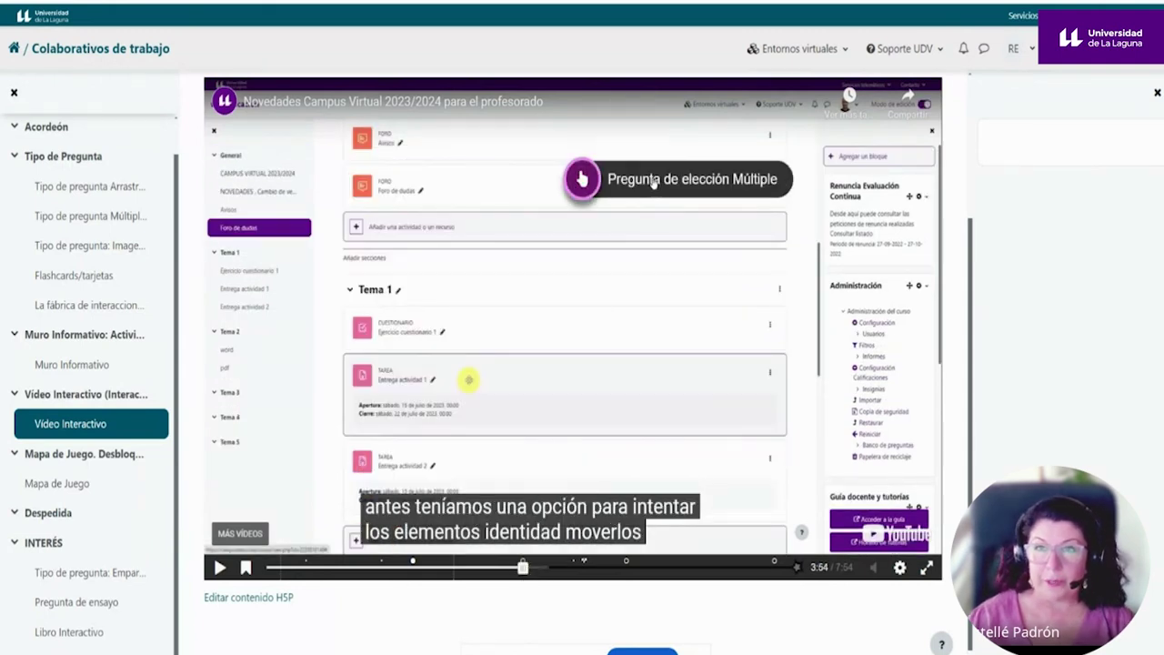
{"action": "left_click", "coordinate": [653, 180]}
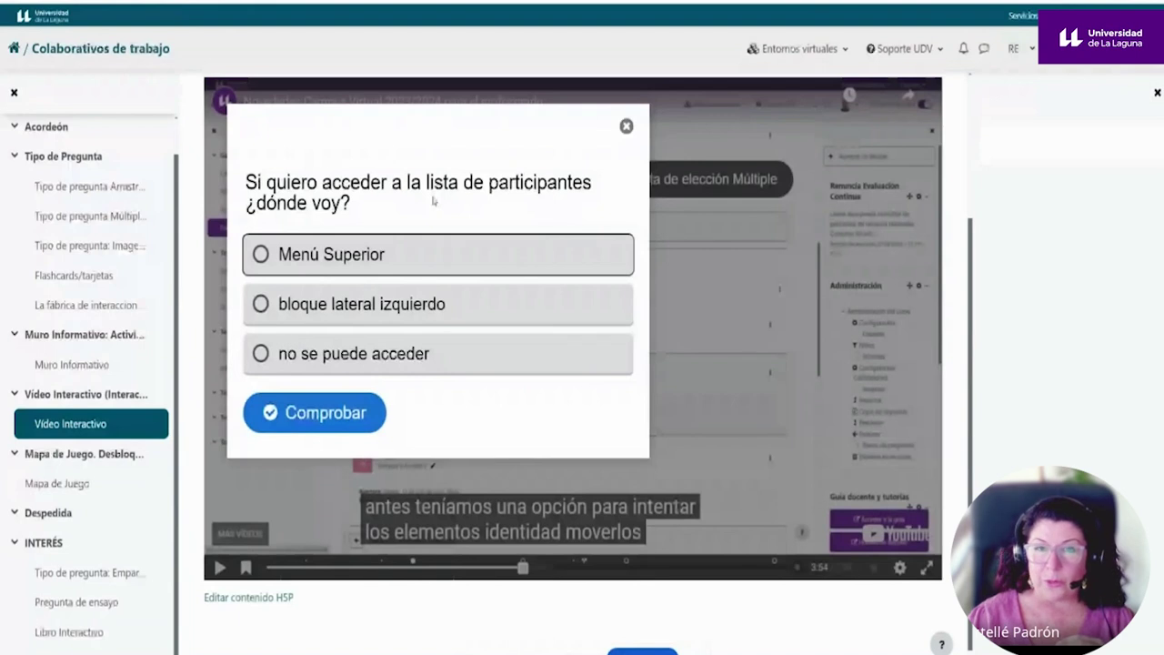
Answer the participant-list question with "bloque lateral izquierdo", check it, highlight the feedback and continue the video.
{"action": "left_click", "coordinate": [293, 263]}
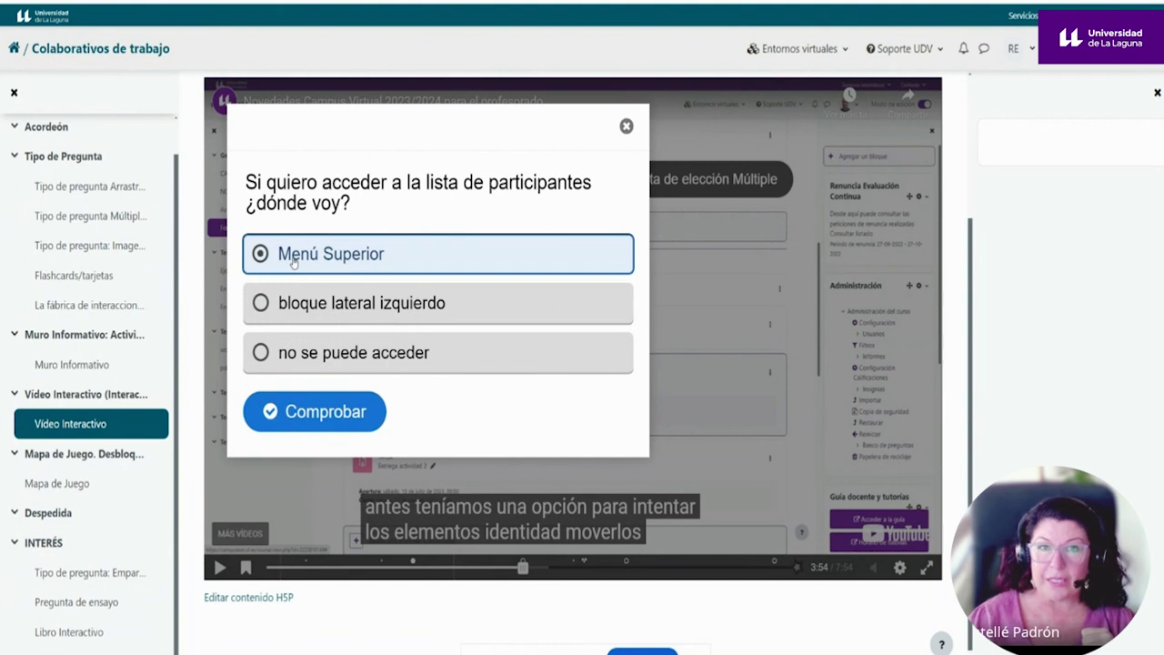
{"action": "left_click", "coordinate": [341, 312]}
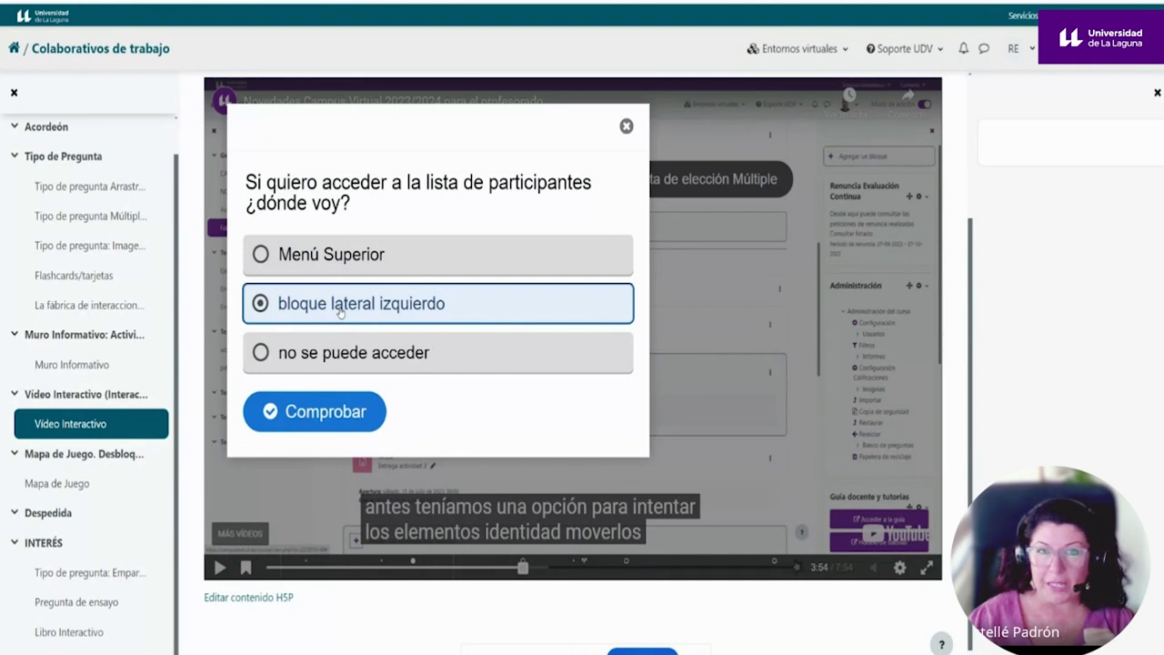
{"action": "left_click", "coordinate": [345, 414]}
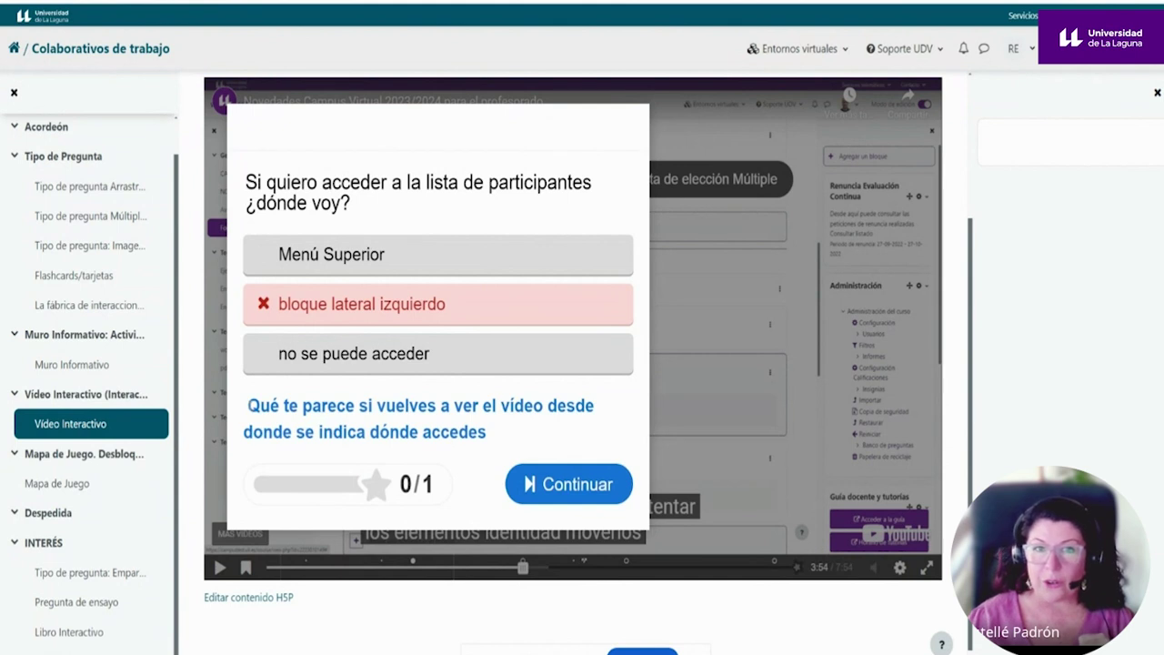
{"action": "double_click", "coordinate": [262, 405]}
{"action": "left_click_drag", "start_coordinate": [278, 406], "coordinate": [596, 406]}
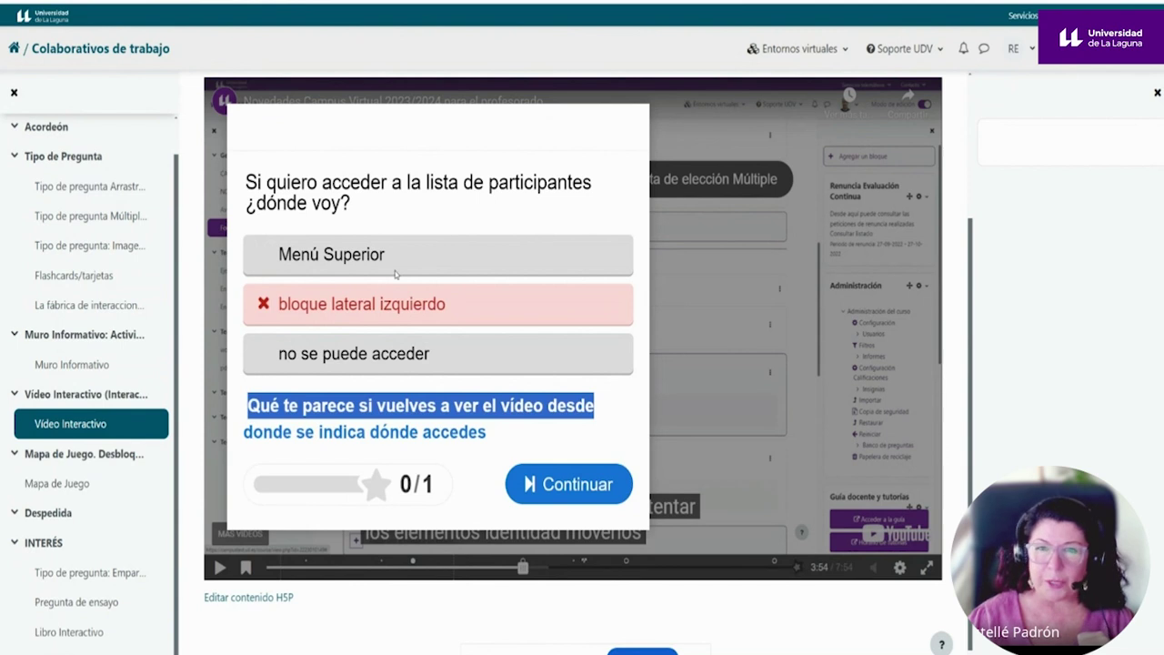
{"action": "left_click", "coordinate": [567, 492]}
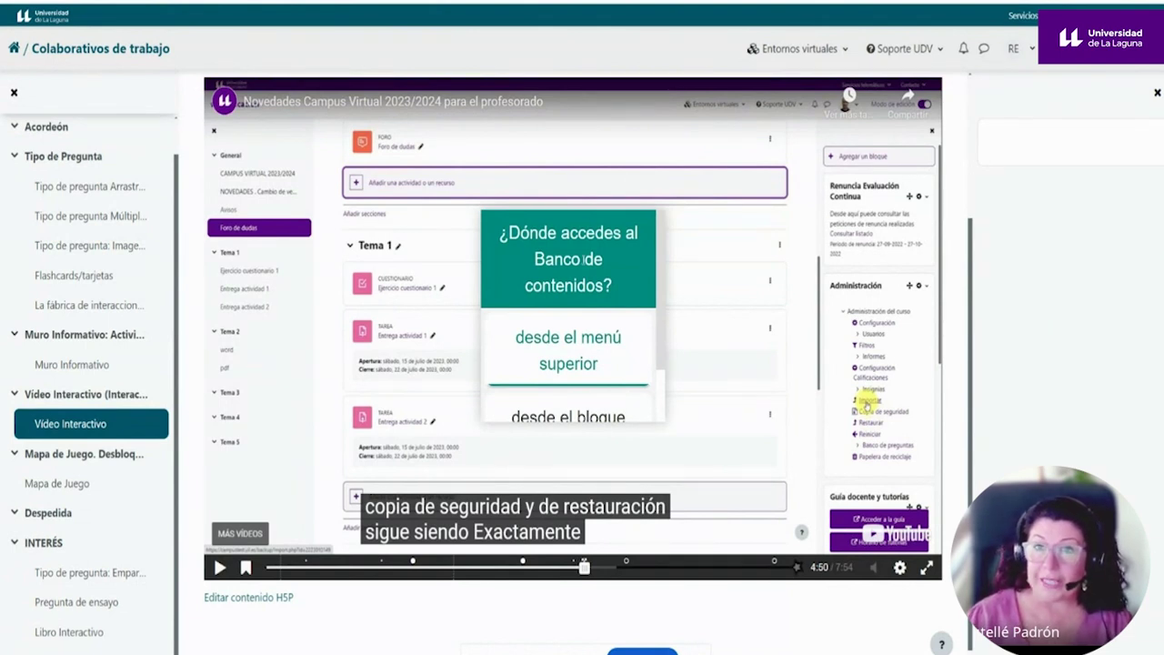
Answer the "¿Dónde accedes al Banco de contenidos?" question with "desde el menú superior" and continue the video.
{"action": "scroll", "coordinate": [583, 273], "scroll_direction": "down", "scroll_amount": 1}
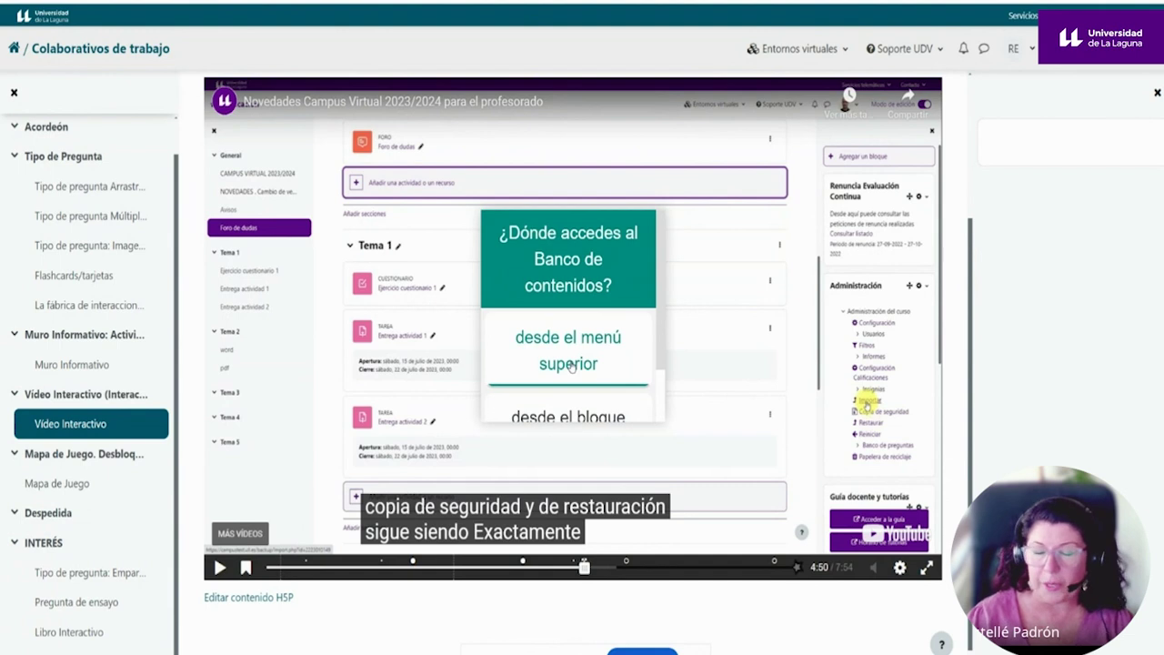
{"action": "left_click", "coordinate": [571, 364]}
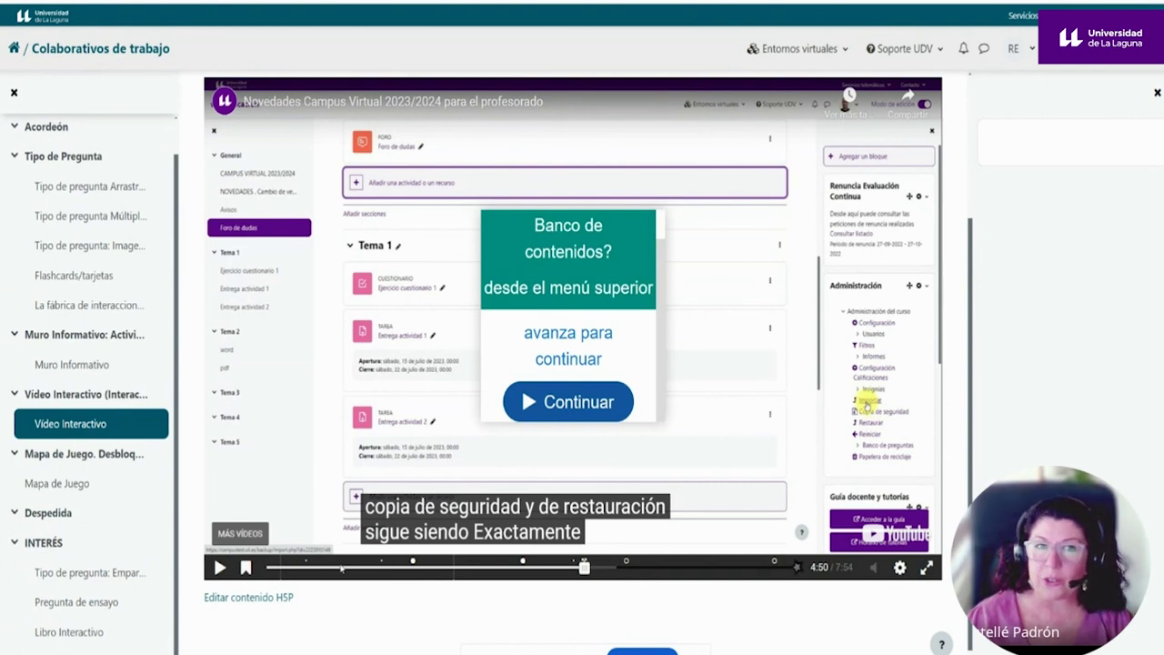
{"action": "left_click", "coordinate": [593, 406]}
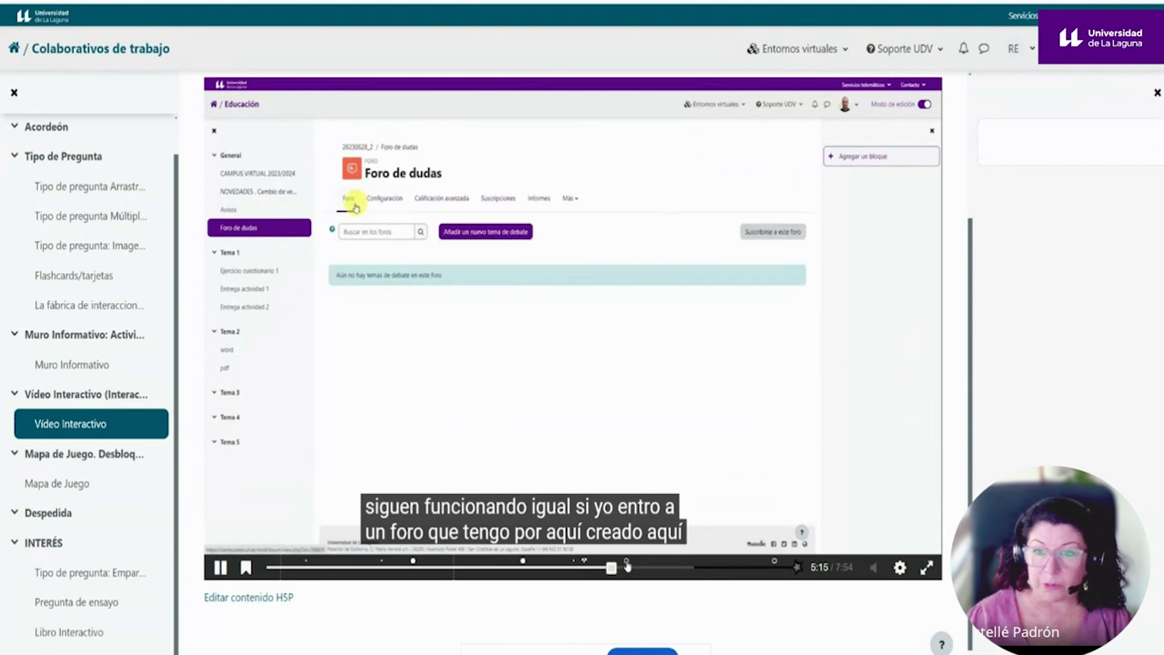
Open the "Fill in the Blanks" question at the next video marker and fill its blanks with "preguntas" and "superior".
{"action": "left_click", "coordinate": [626, 564]}
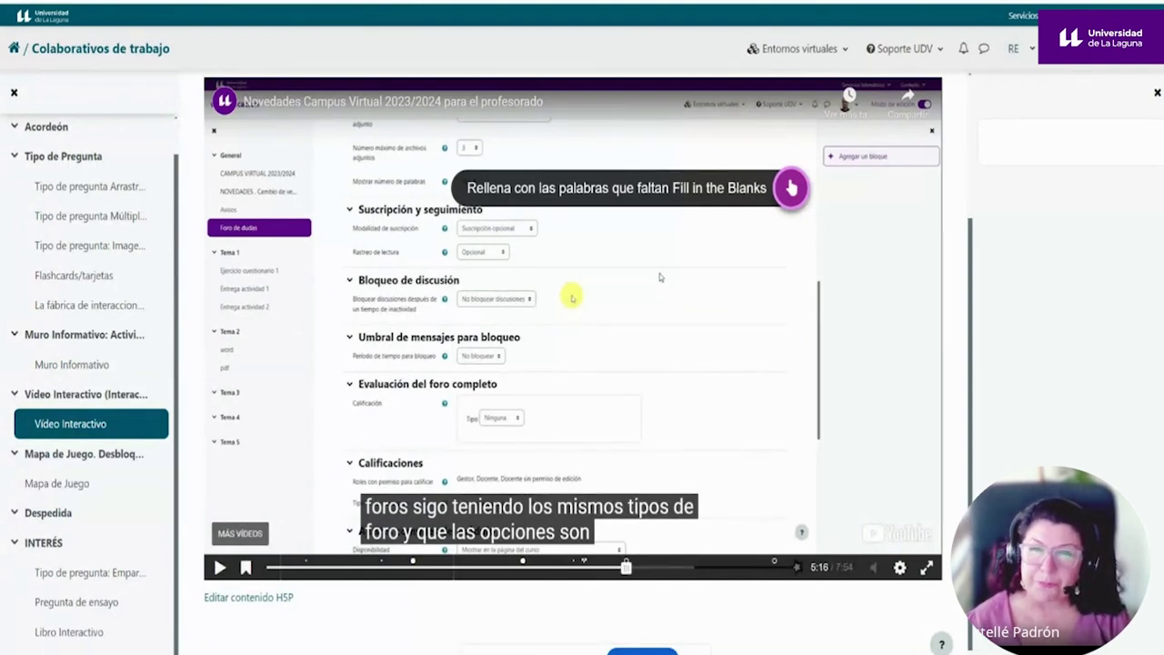
{"action": "left_click", "coordinate": [665, 193]}
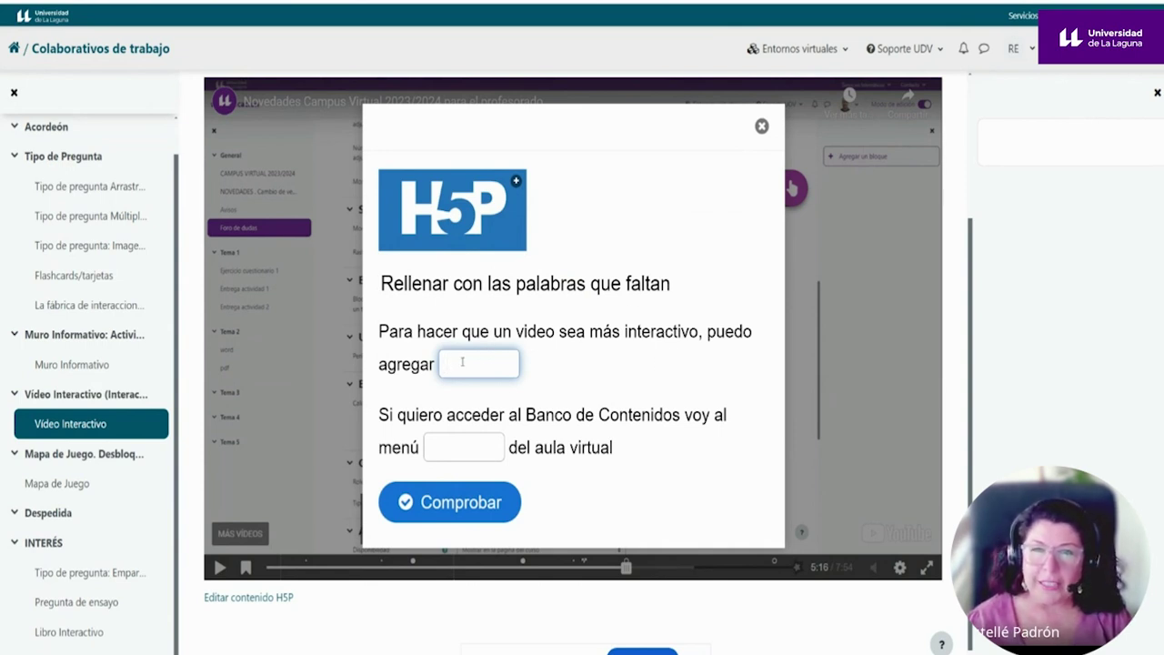
{"action": "type", "text": "prep"}
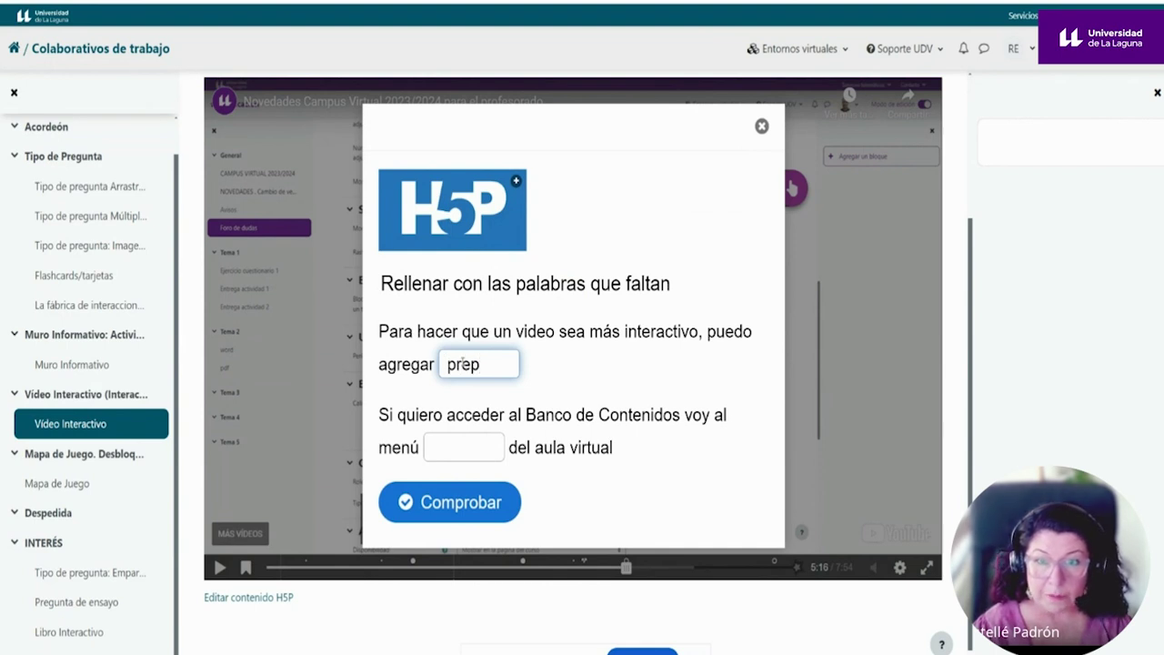
{"action": "key", "text": "BackSpace"}
{"action": "type", "text": "gu"}
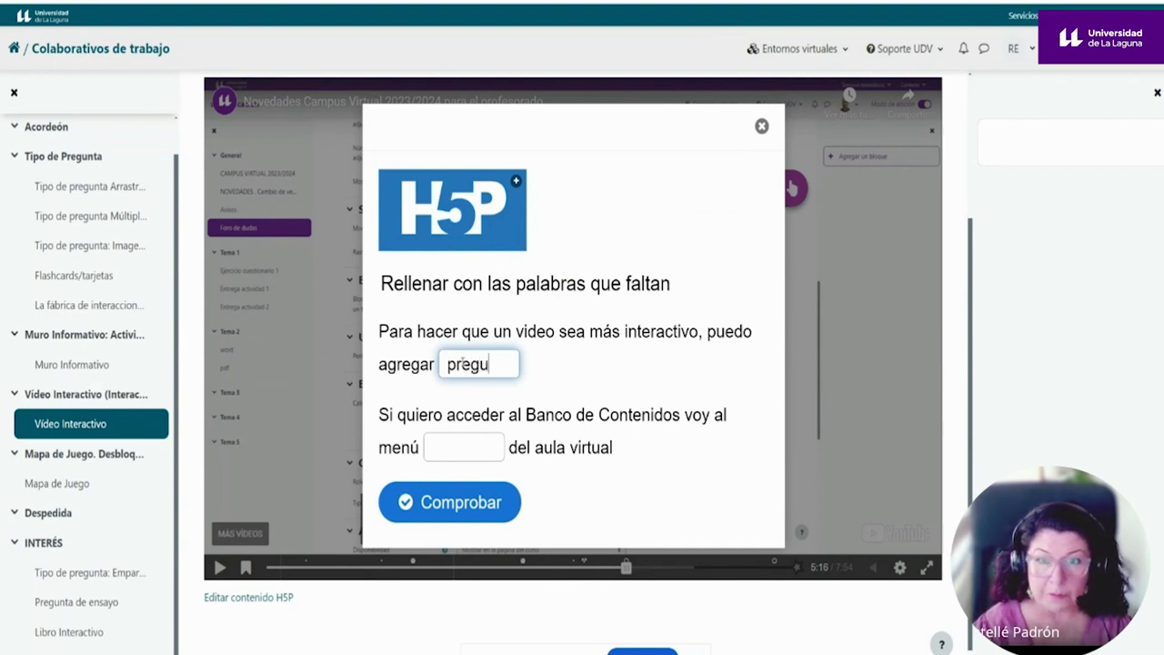
{"action": "type", "text": "ntas"}
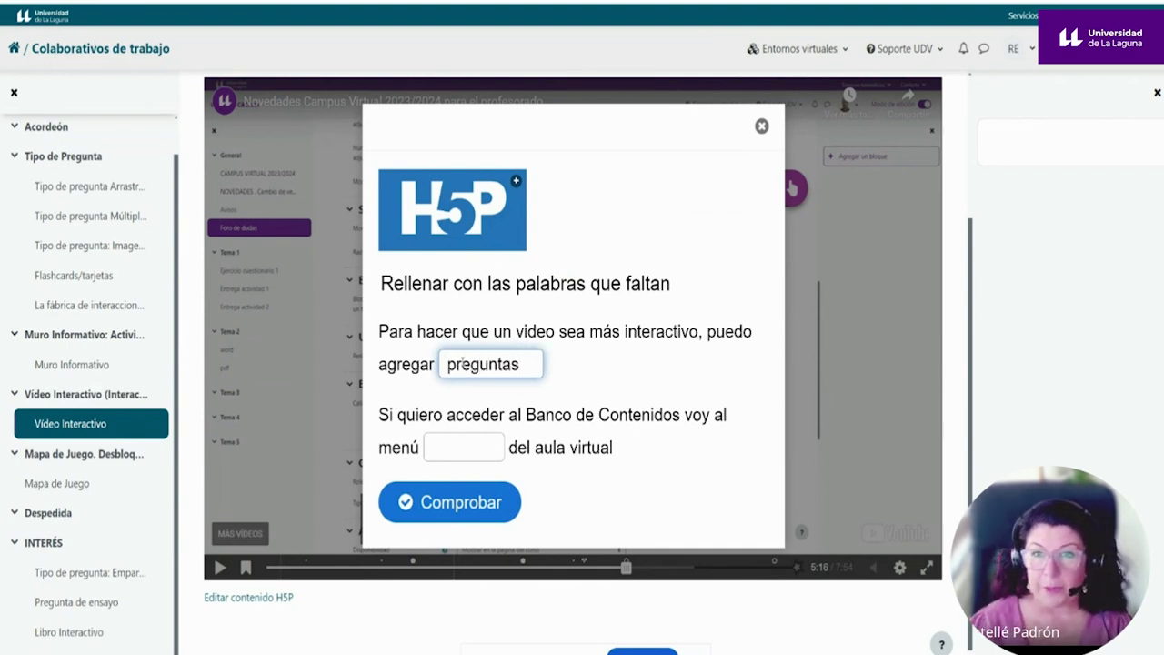
{"action": "left_click", "coordinate": [474, 448]}
{"action": "type", "text": "sup"}
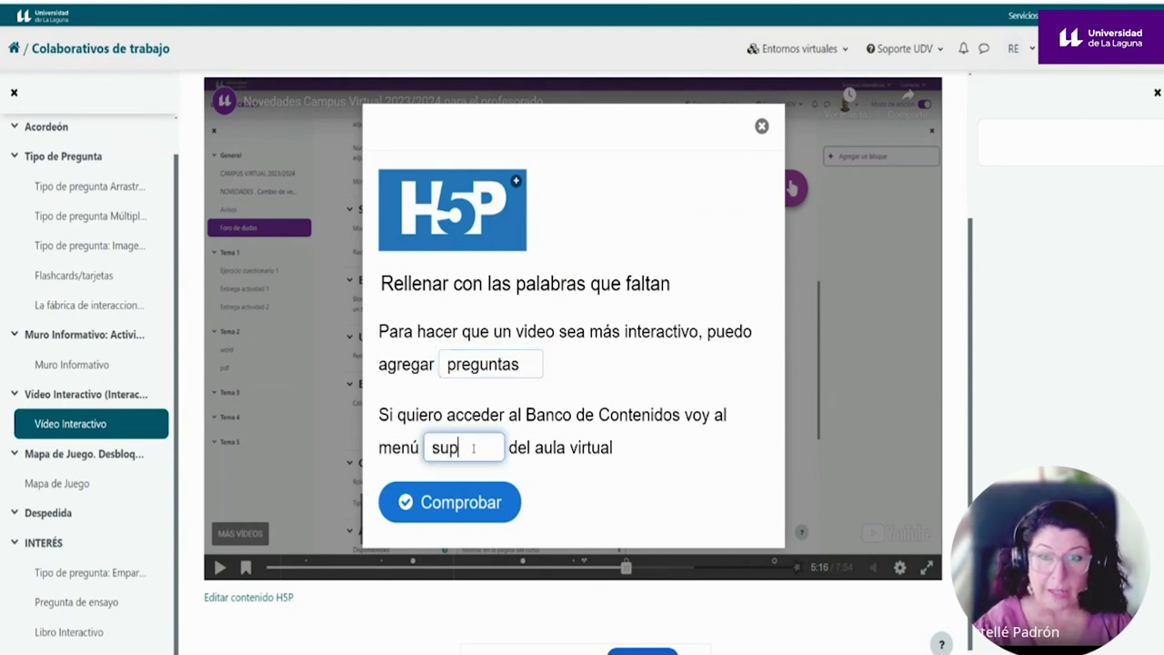
{"action": "type", "text": "erior"}
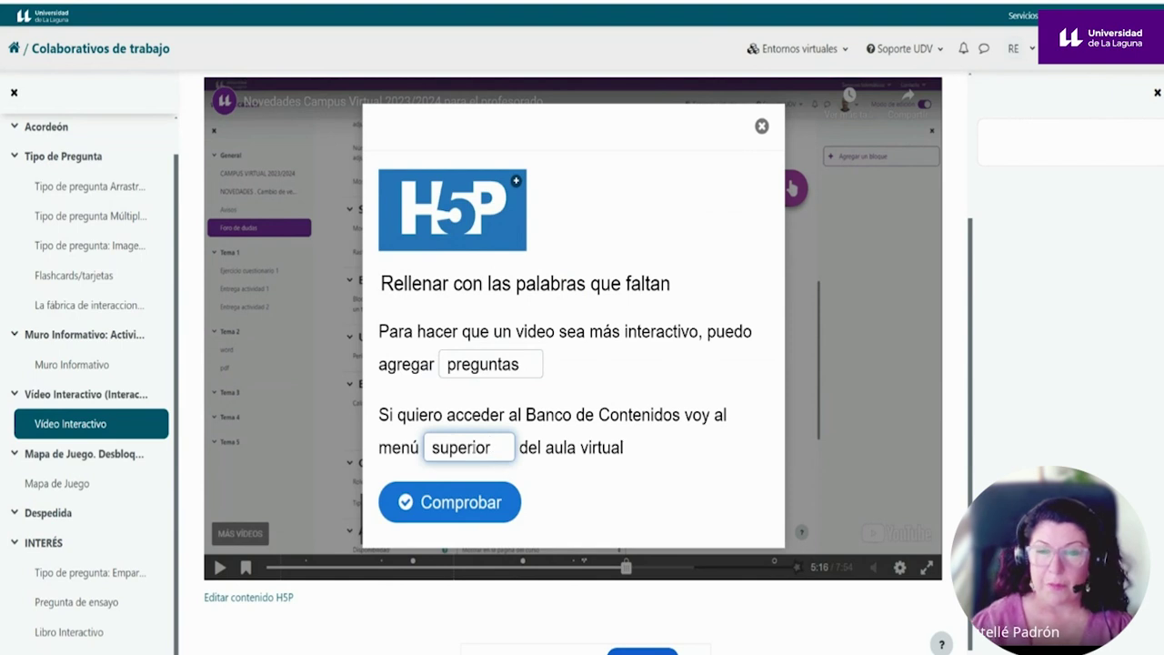
Try to check the fill-in-the-blanks answers twice, dismissing the "¿Terminar?" confirmation, and close the question.
{"action": "left_click", "coordinate": [470, 504]}
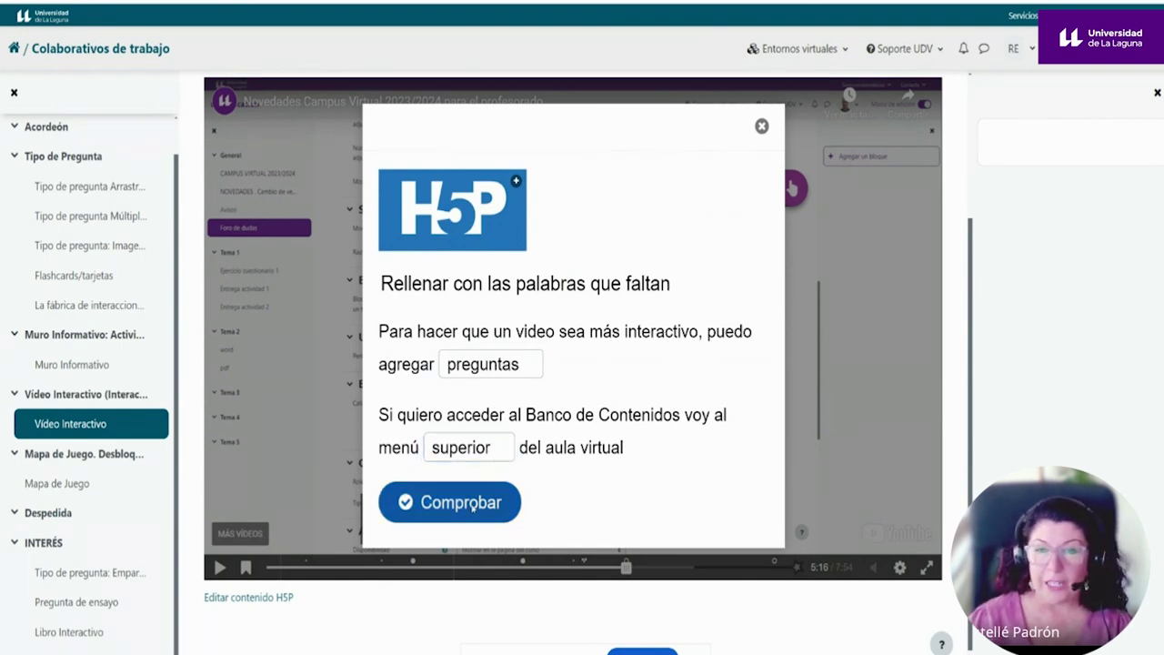
{"action": "scroll", "coordinate": [501, 509], "scroll_direction": "down", "scroll_amount": 1}
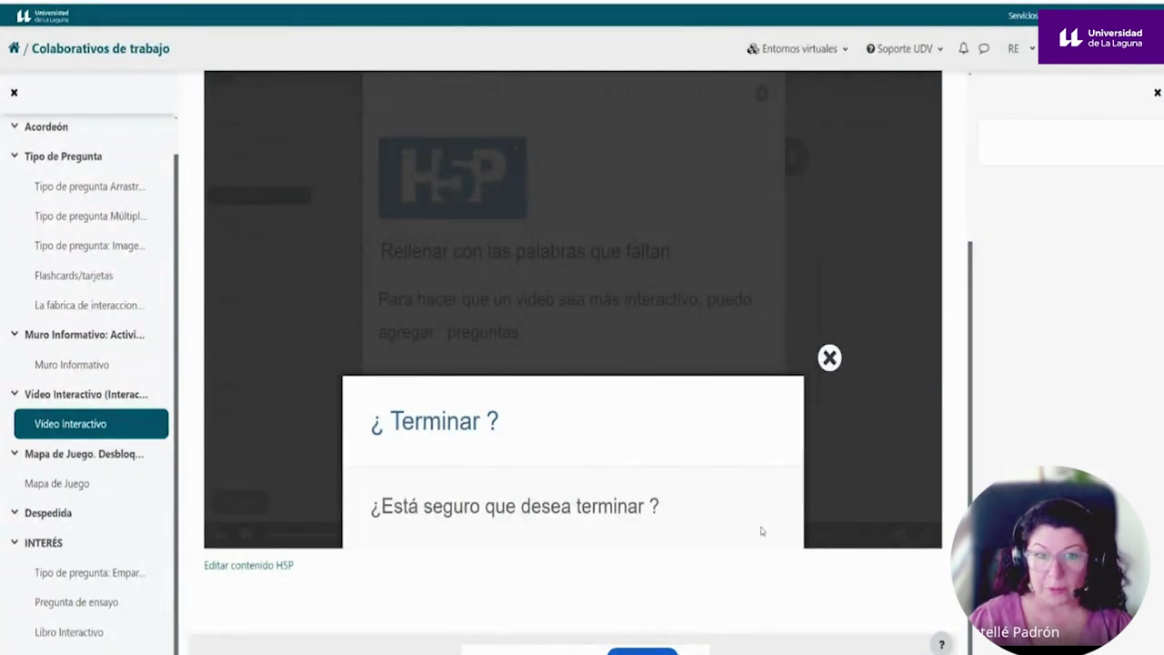
{"action": "left_click", "coordinate": [830, 357]}
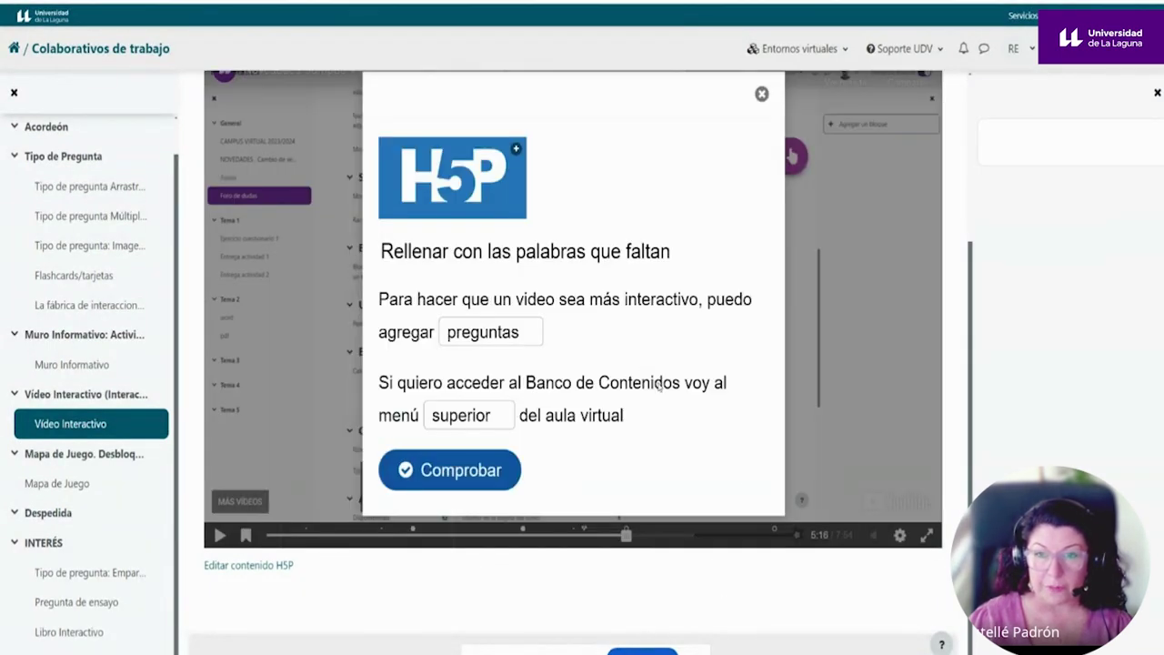
{"action": "left_click", "coordinate": [466, 473]}
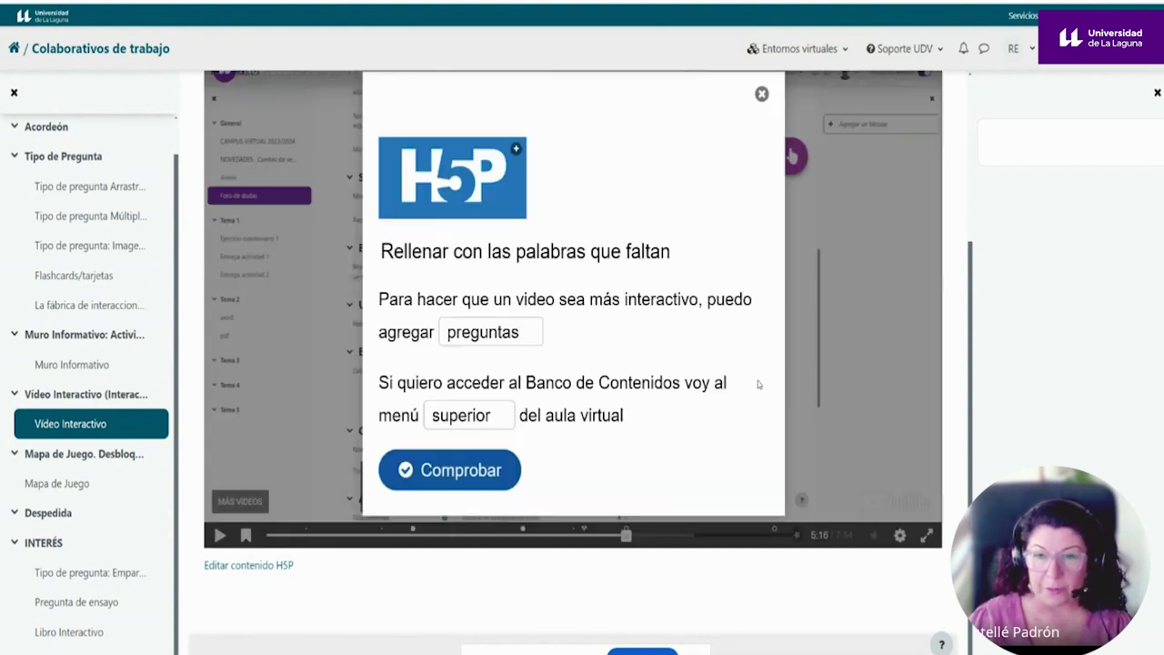
{"action": "left_click", "coordinate": [829, 357]}
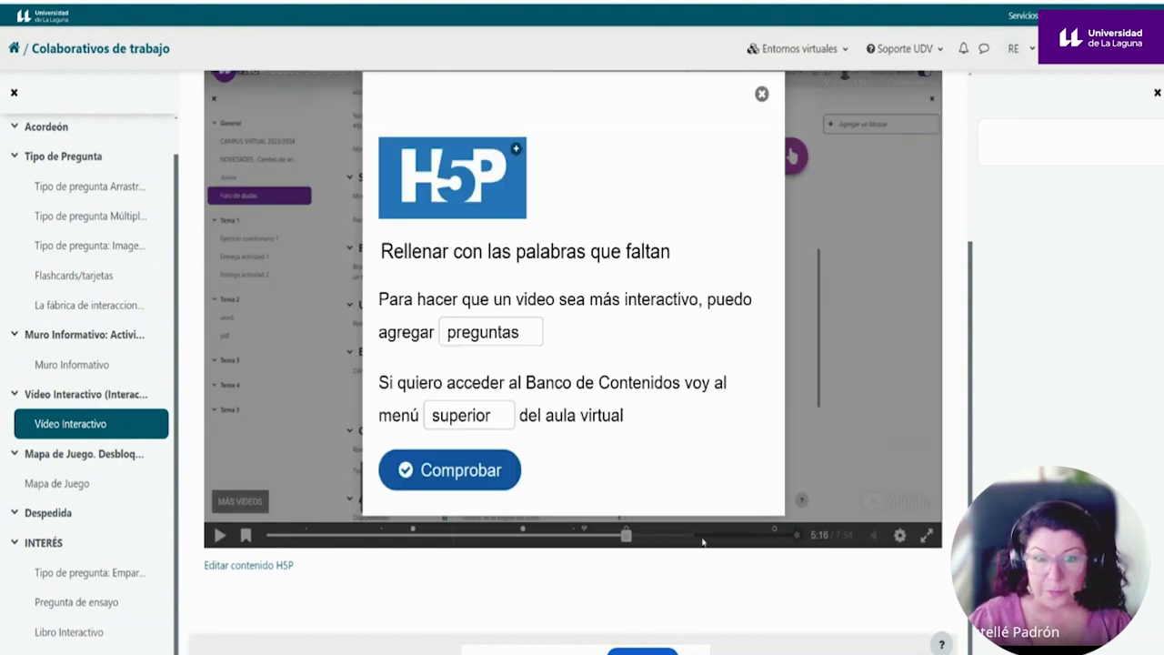
{"action": "scroll", "coordinate": [714, 467], "scroll_direction": "up", "scroll_amount": 3}
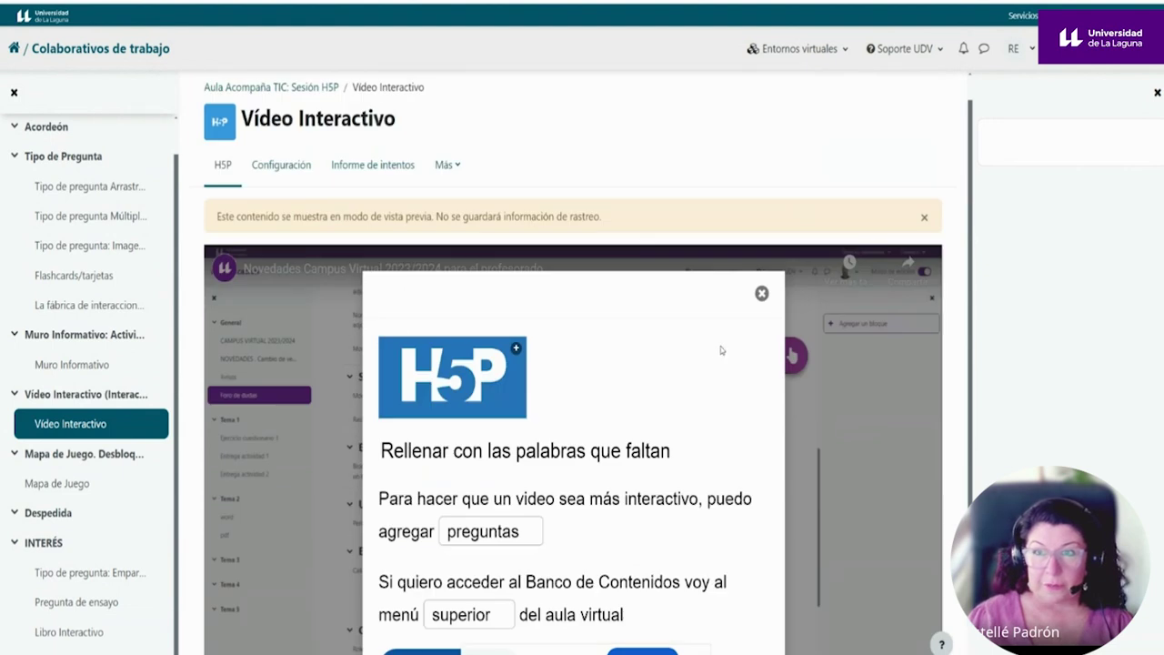
{"action": "left_click", "coordinate": [762, 327]}
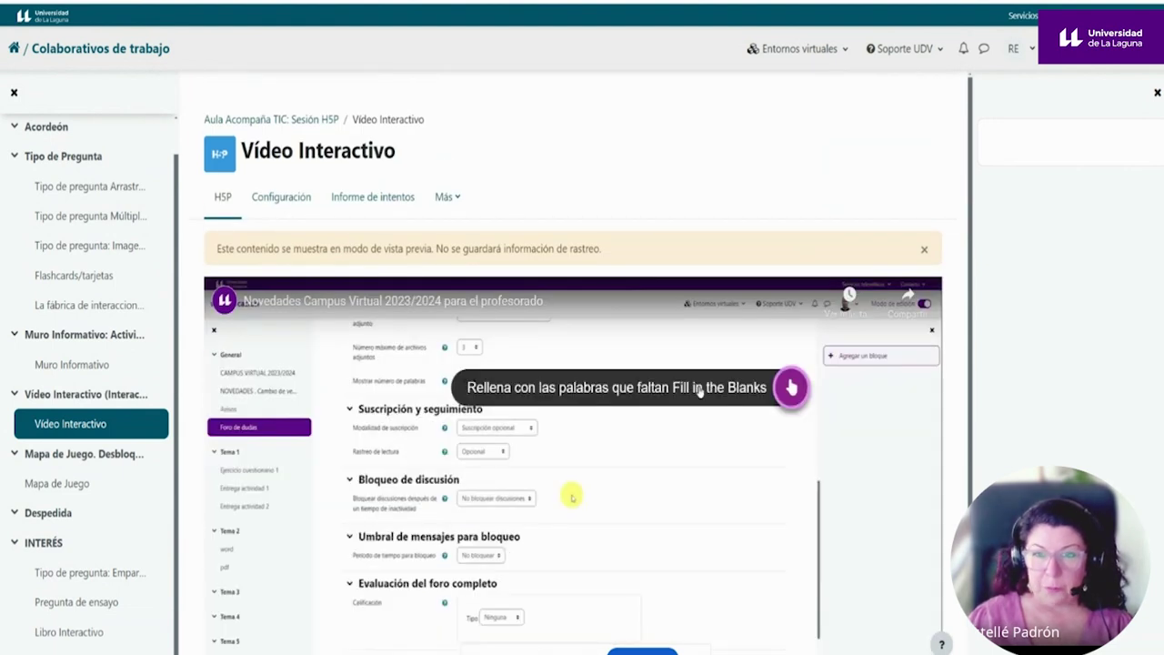
Advance the video to the summary dialog, answer with "Si quiero acceder a la lista de Participantes voy al bloque izquierdo" and close it.
{"action": "scroll", "coordinate": [636, 384], "scroll_direction": "down", "scroll_amount": 3}
{"action": "scroll", "coordinate": [636, 384], "scroll_direction": "down", "scroll_amount": 1}
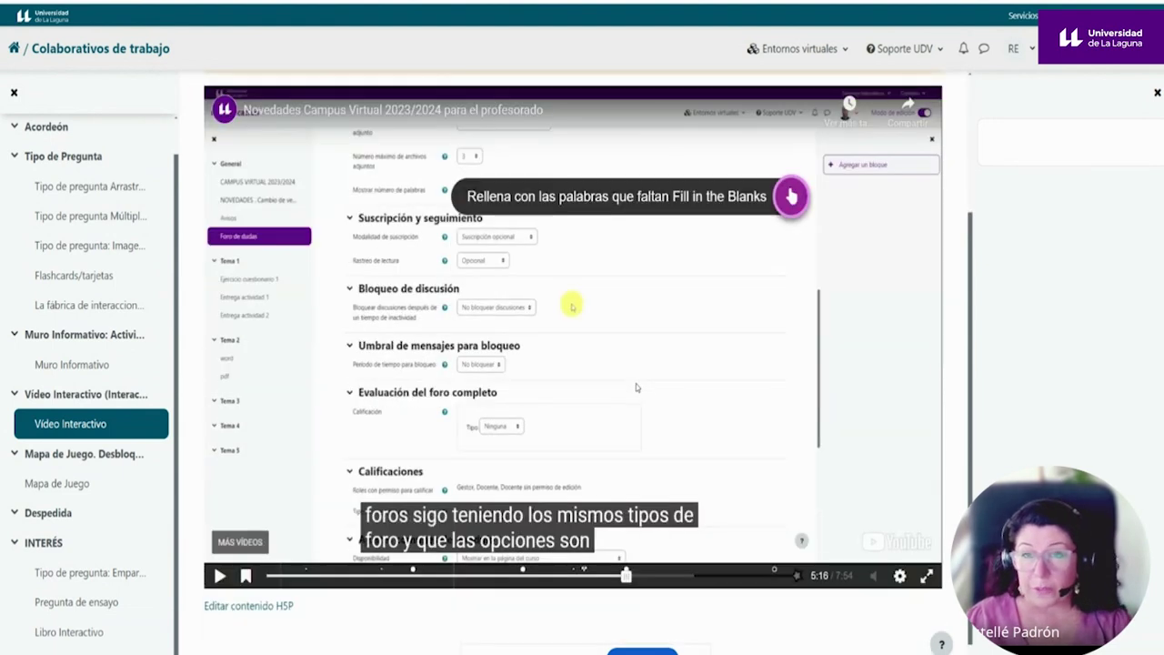
{"action": "scroll", "coordinate": [635, 386], "scroll_direction": "down", "scroll_amount": 1}
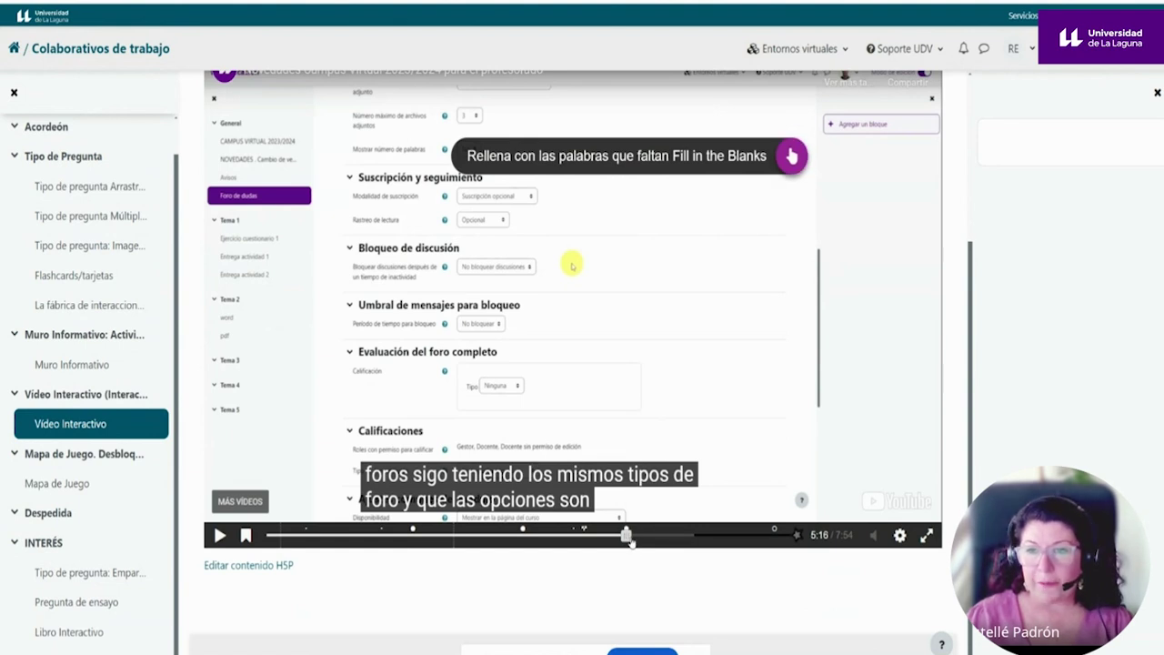
{"action": "left_click_drag", "start_coordinate": [630, 539], "coordinate": [748, 536]}
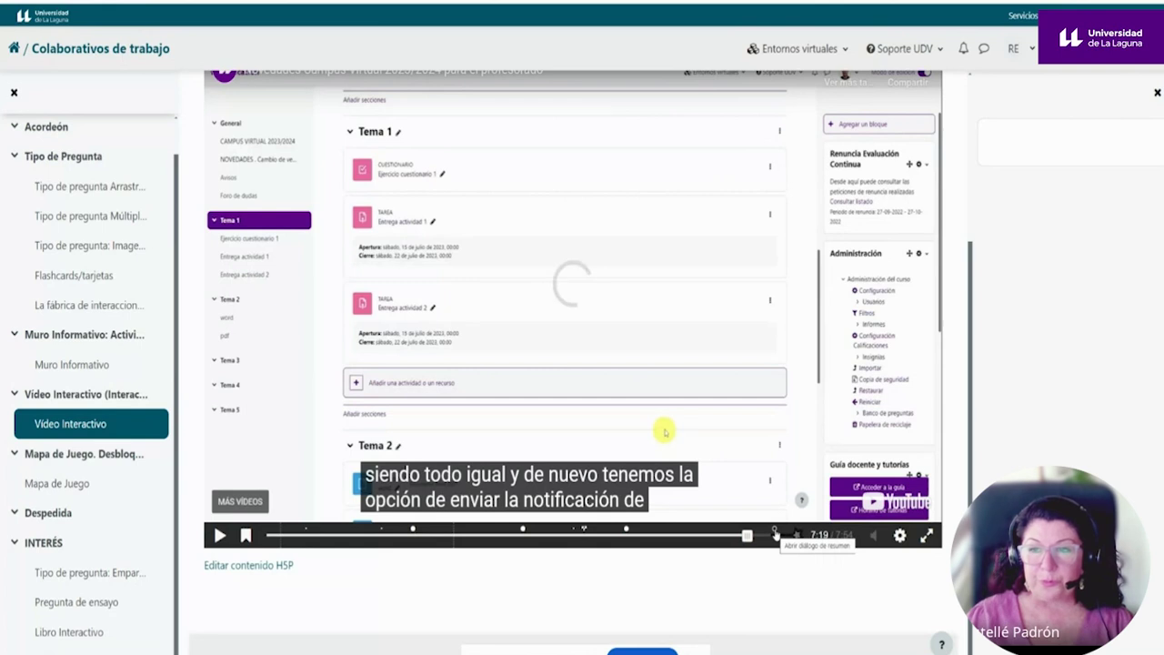
{"action": "left_click", "coordinate": [776, 535]}
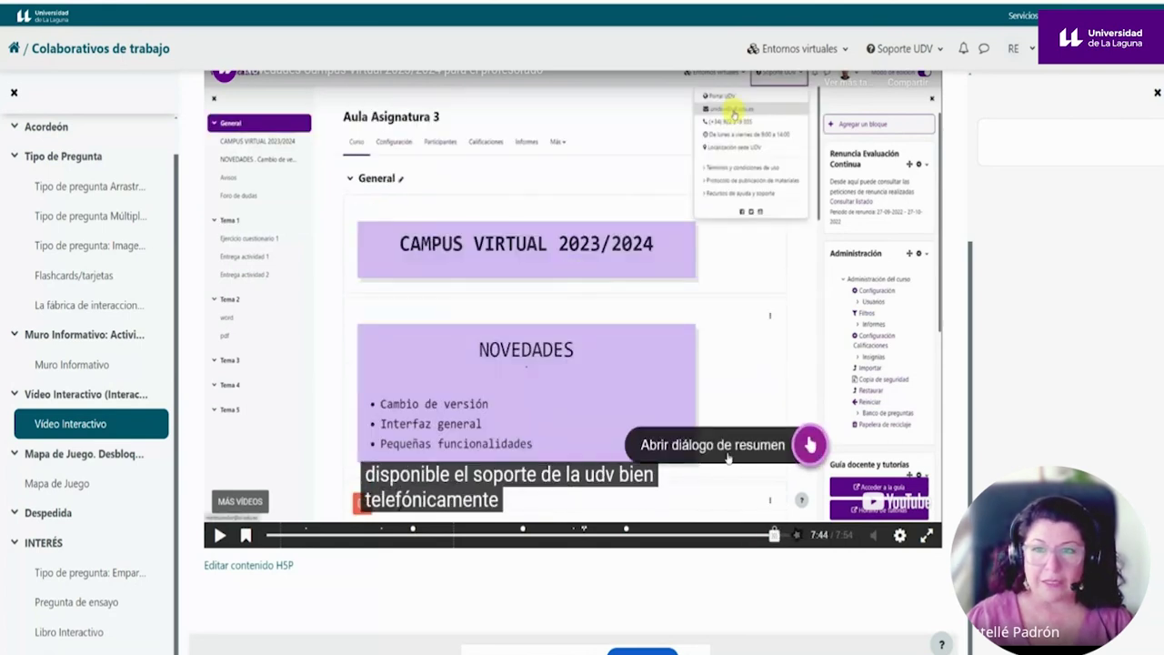
{"action": "left_click", "coordinate": [811, 444]}
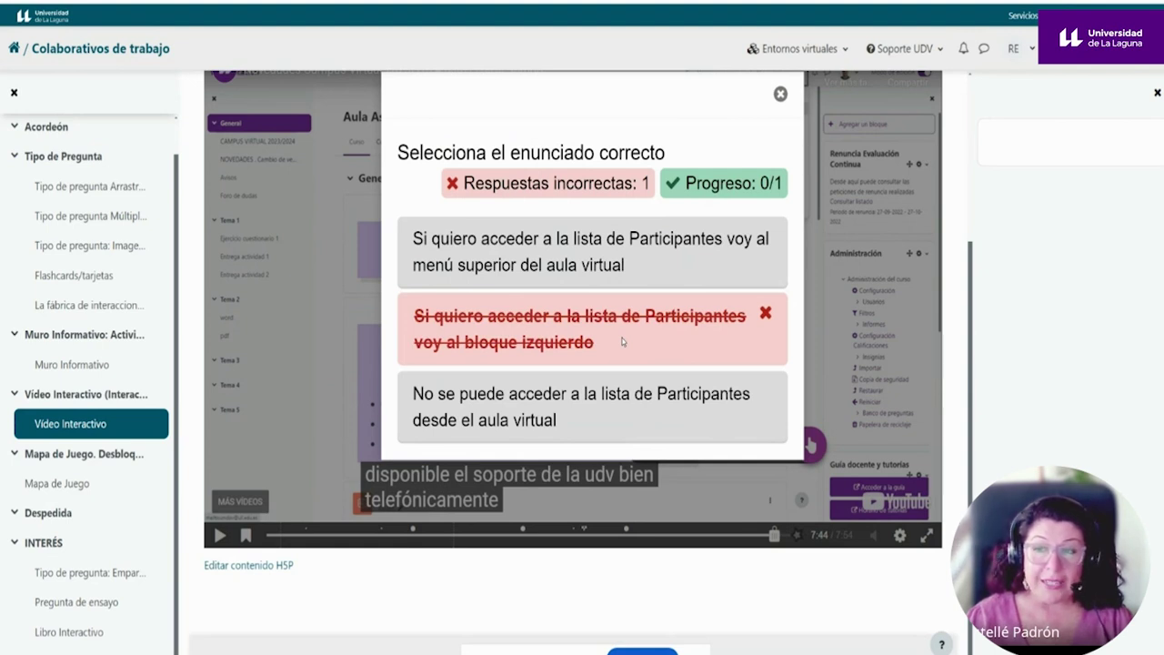
{"action": "left_click", "coordinate": [774, 537]}
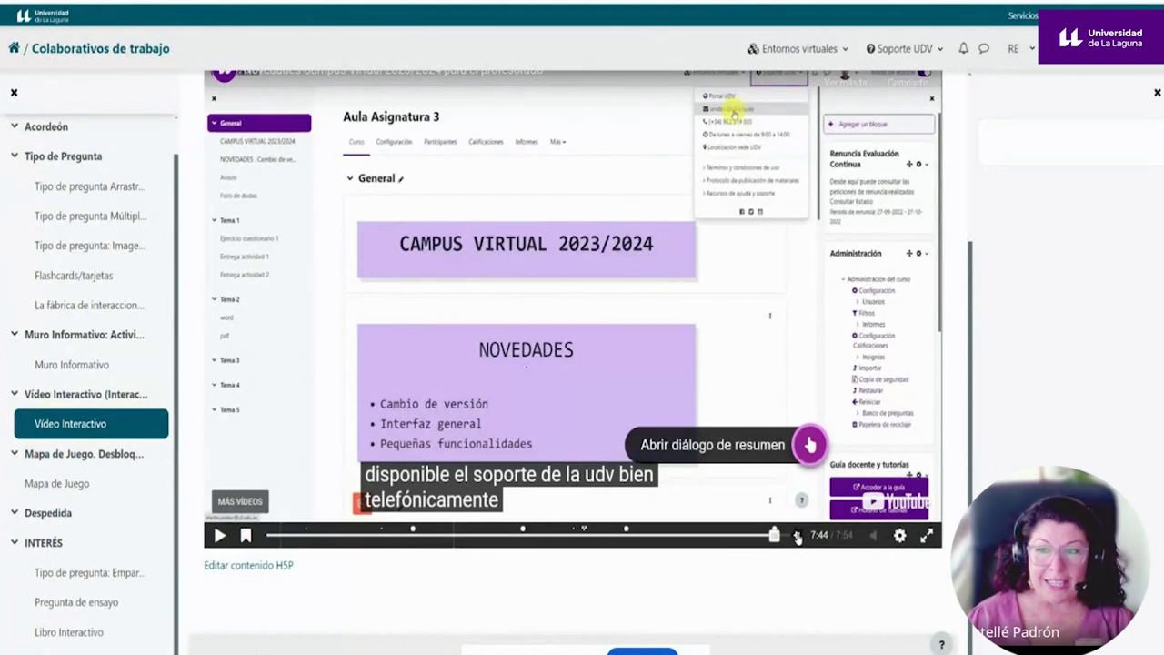
Open the overview of answered questions at the video's end, submit the answers and close it.
{"action": "left_click", "coordinate": [798, 537]}
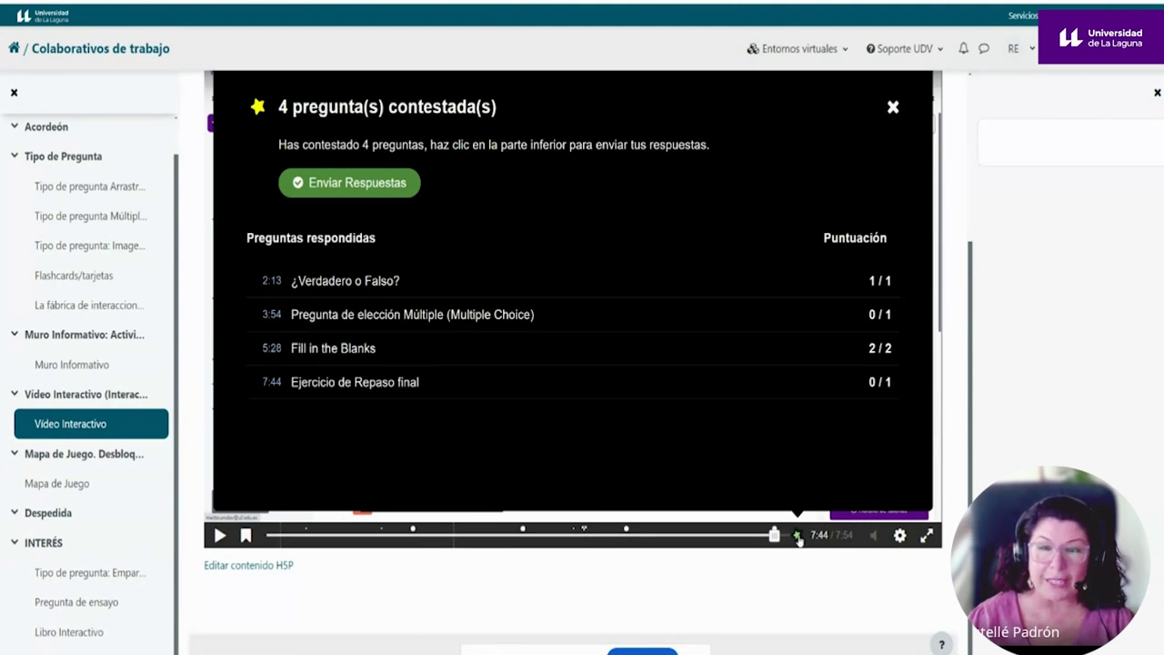
{"action": "left_click", "coordinate": [373, 187]}
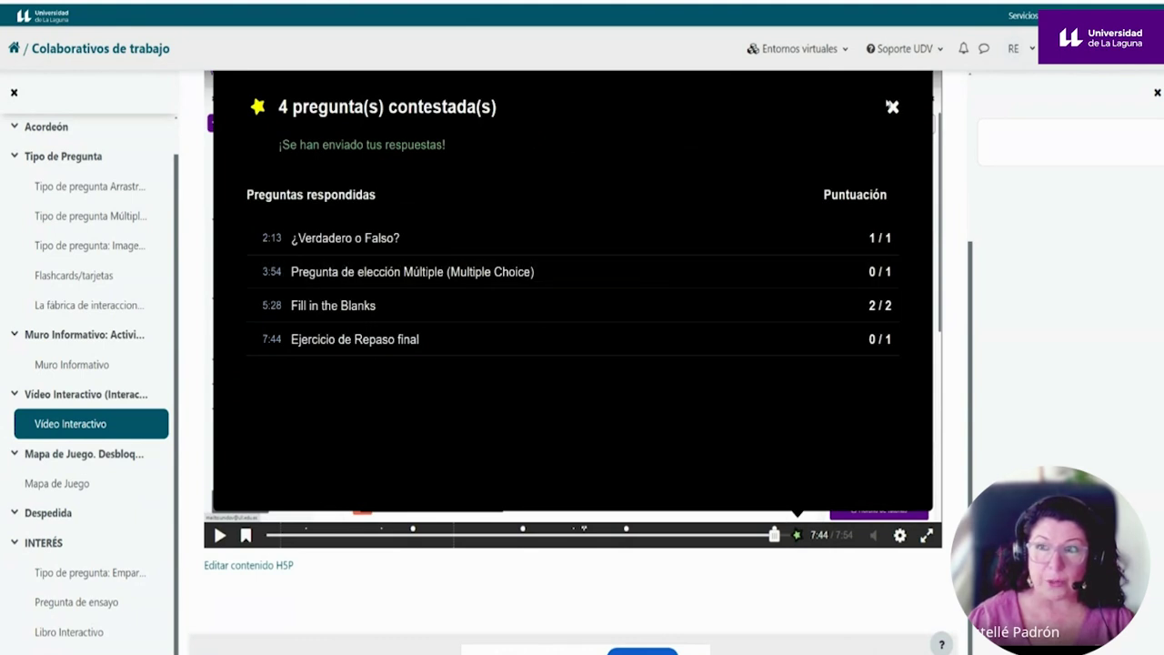
{"action": "left_click", "coordinate": [892, 108]}
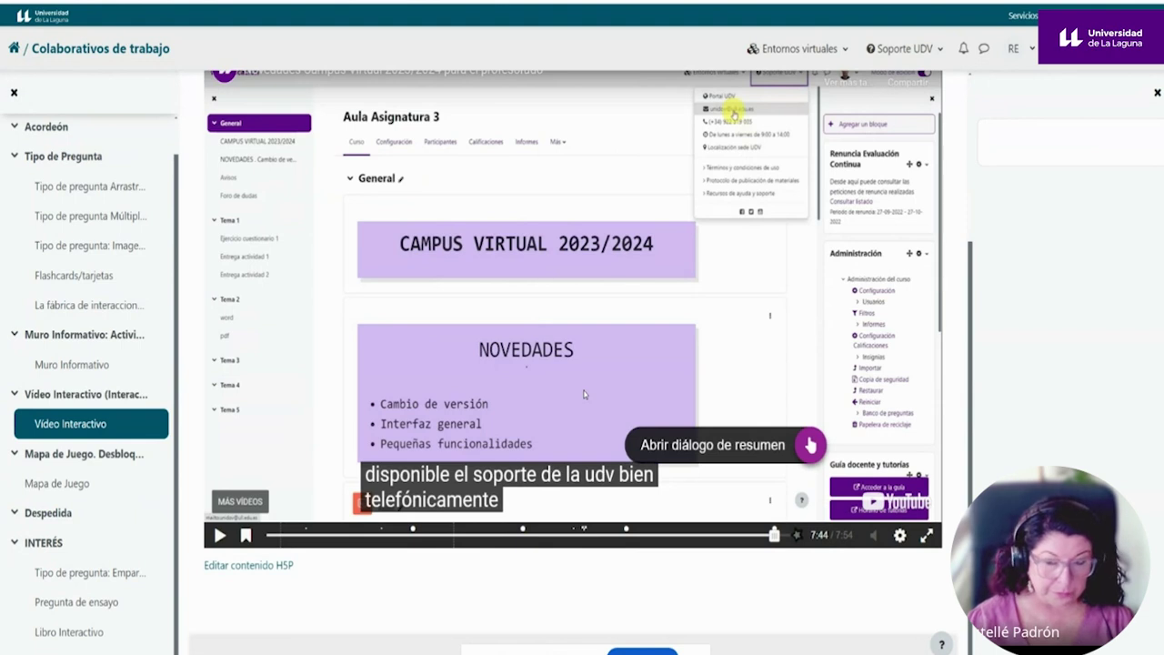
{"action": "scroll", "coordinate": [585, 394], "scroll_direction": "up", "scroll_amount": 1}
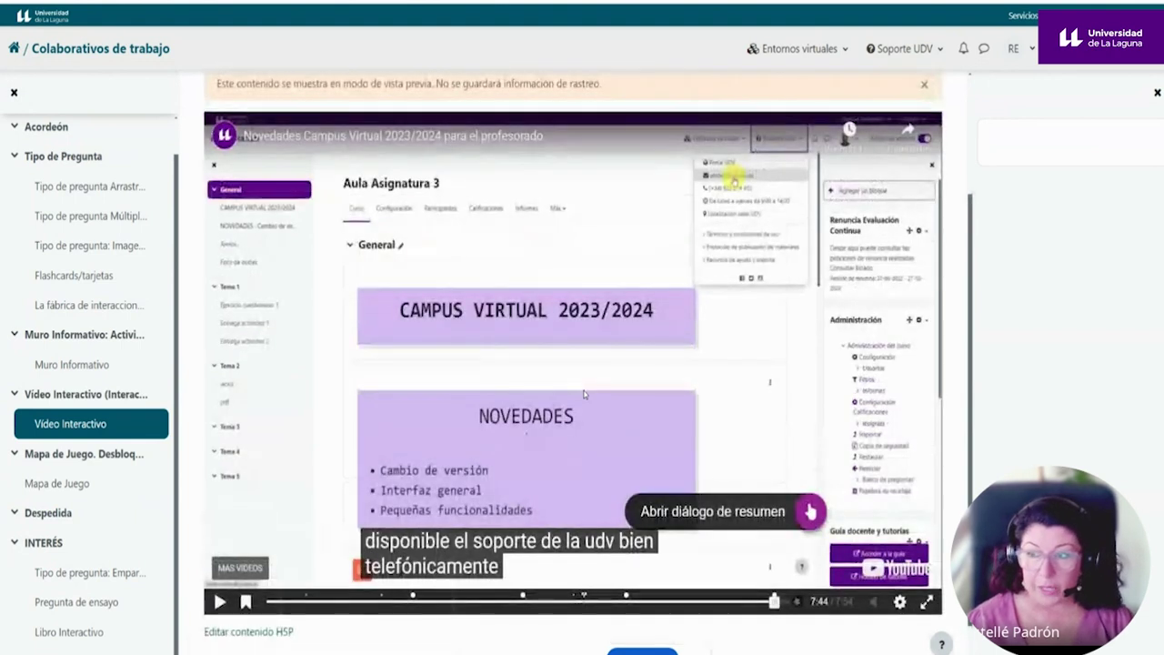
{"action": "scroll", "coordinate": [585, 394], "scroll_direction": "up", "scroll_amount": 2}
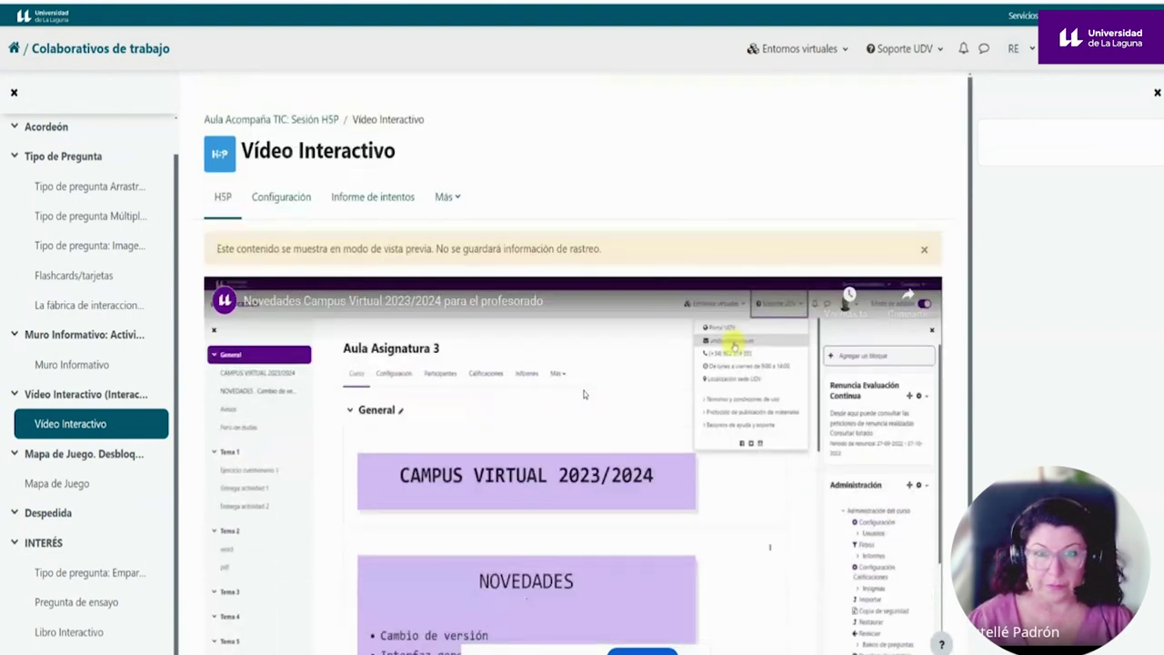
{"action": "scroll", "coordinate": [585, 394], "scroll_direction": "down", "scroll_amount": 3}
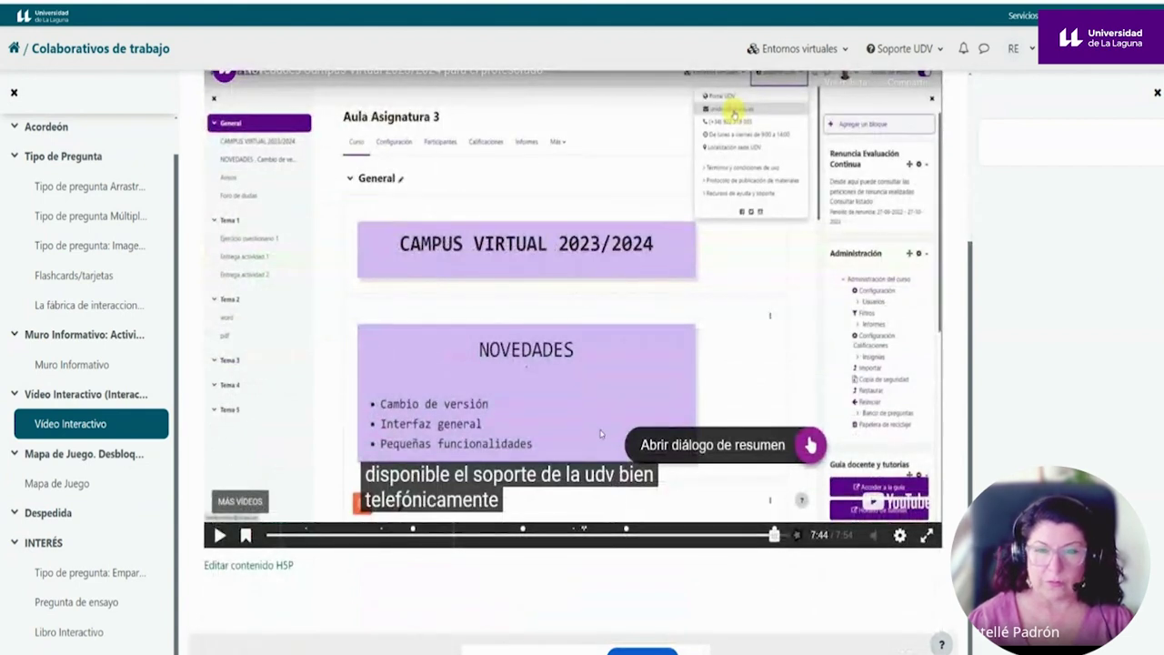
{"action": "scroll", "coordinate": [600, 434], "scroll_direction": "up", "scroll_amount": 3}
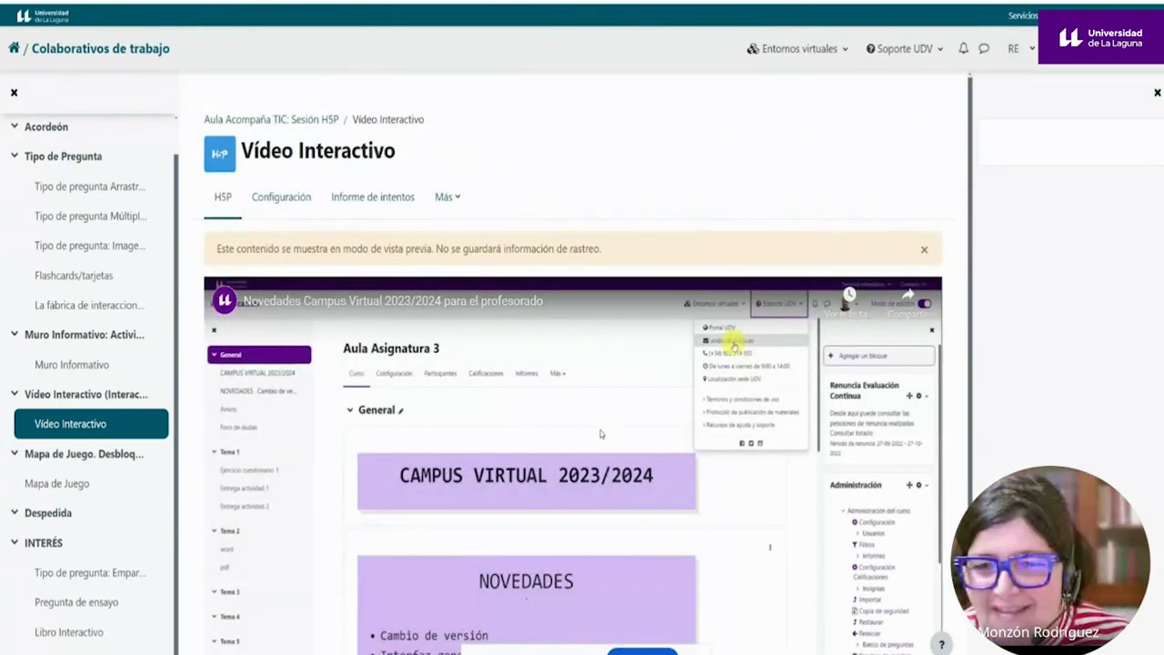
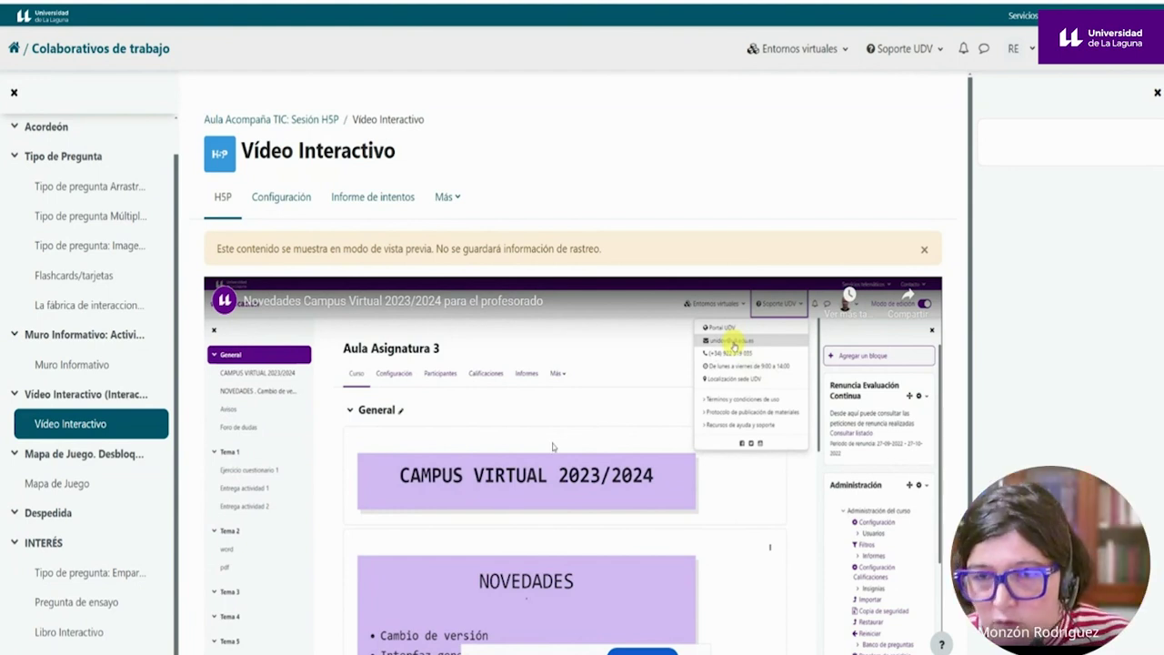
{"action": "scroll", "coordinate": [552, 447], "scroll_direction": "down", "scroll_amount": 3}
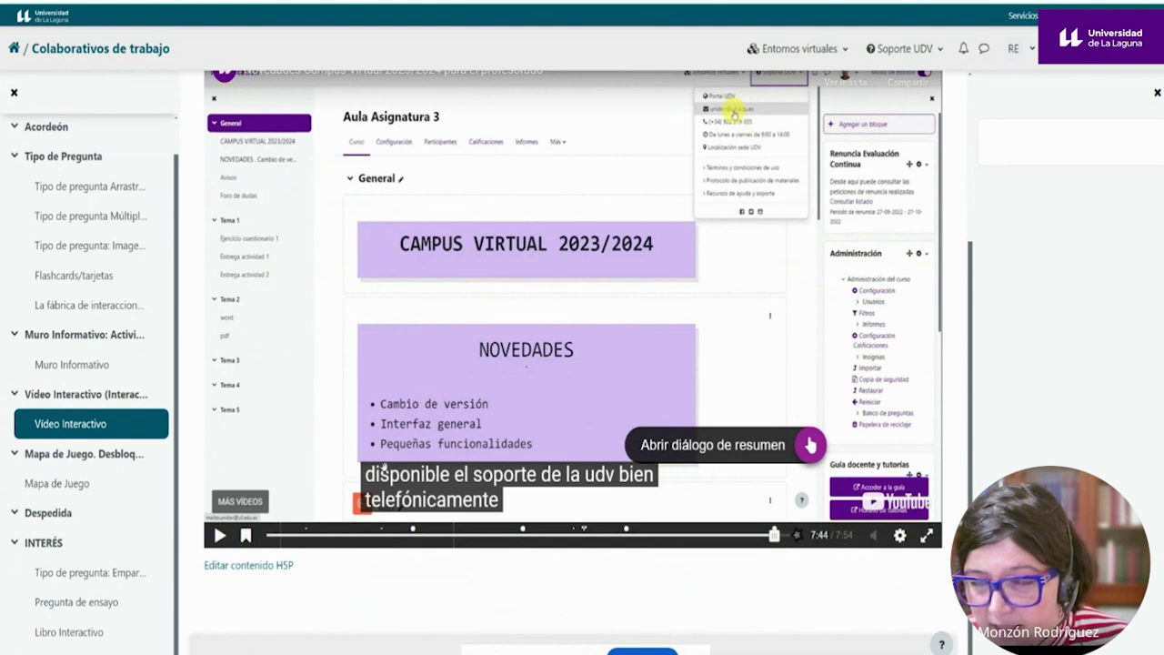
Open the "Pregunta de ensayo" activity in the H5P editor and examine its content type, task description and sample solution.
{"action": "left_click", "coordinate": [86, 605]}
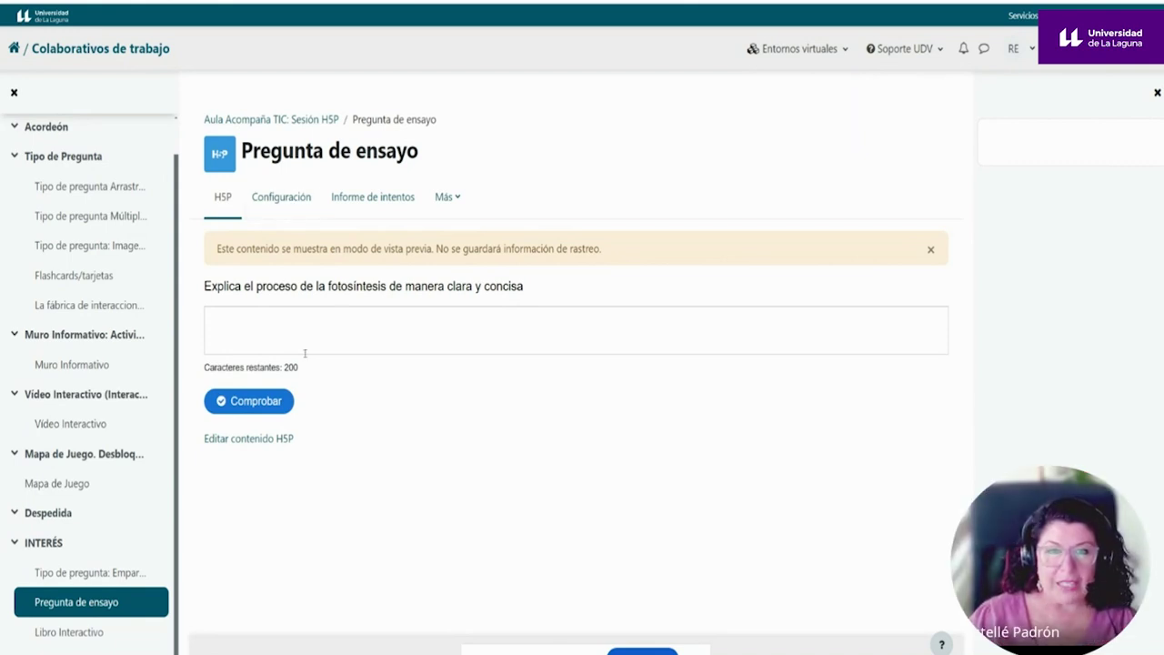
{"action": "left_click", "coordinate": [261, 440]}
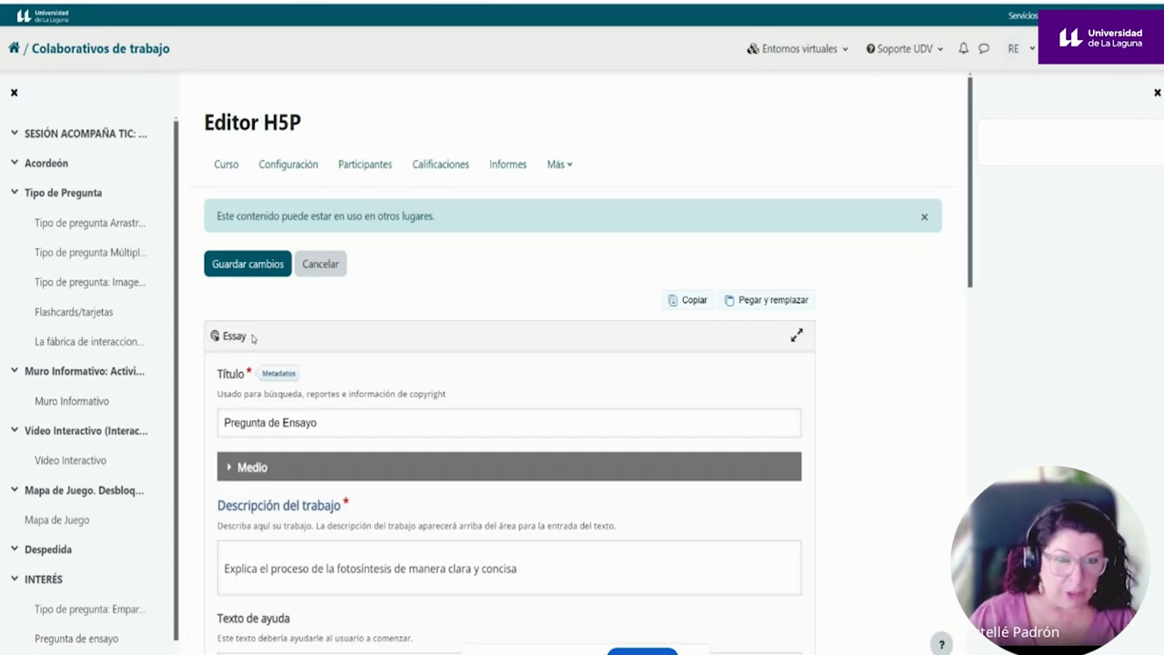
{"action": "left_click_drag", "start_coordinate": [253, 338], "coordinate": [215, 336]}
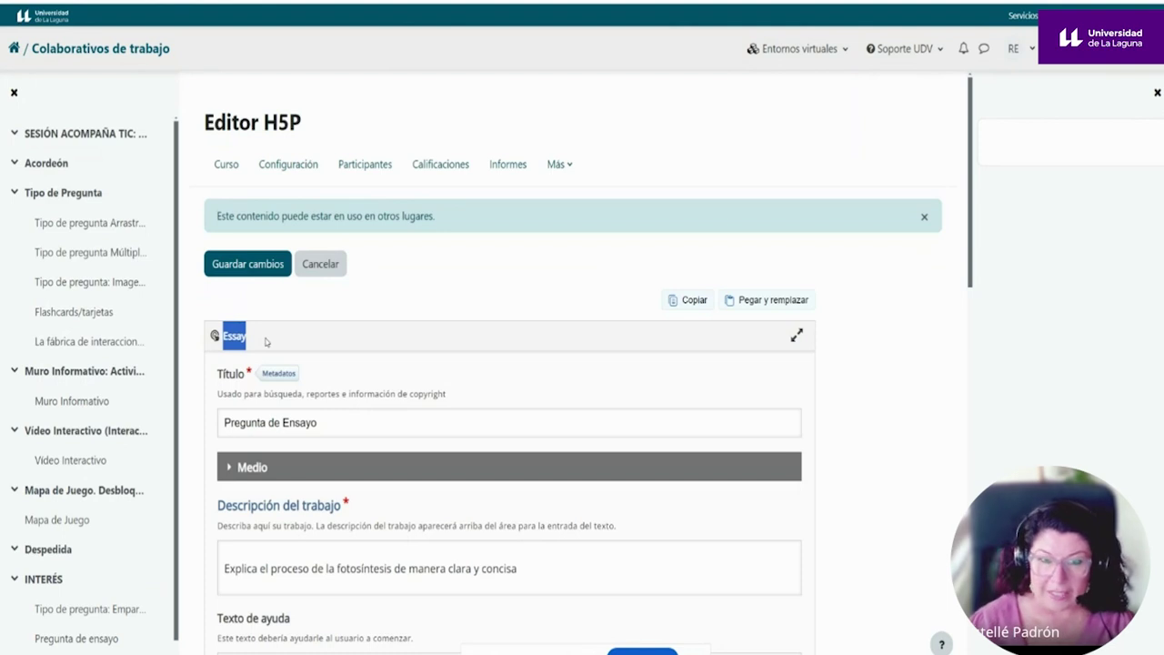
{"action": "scroll", "coordinate": [301, 333], "scroll_direction": "down", "scroll_amount": 2}
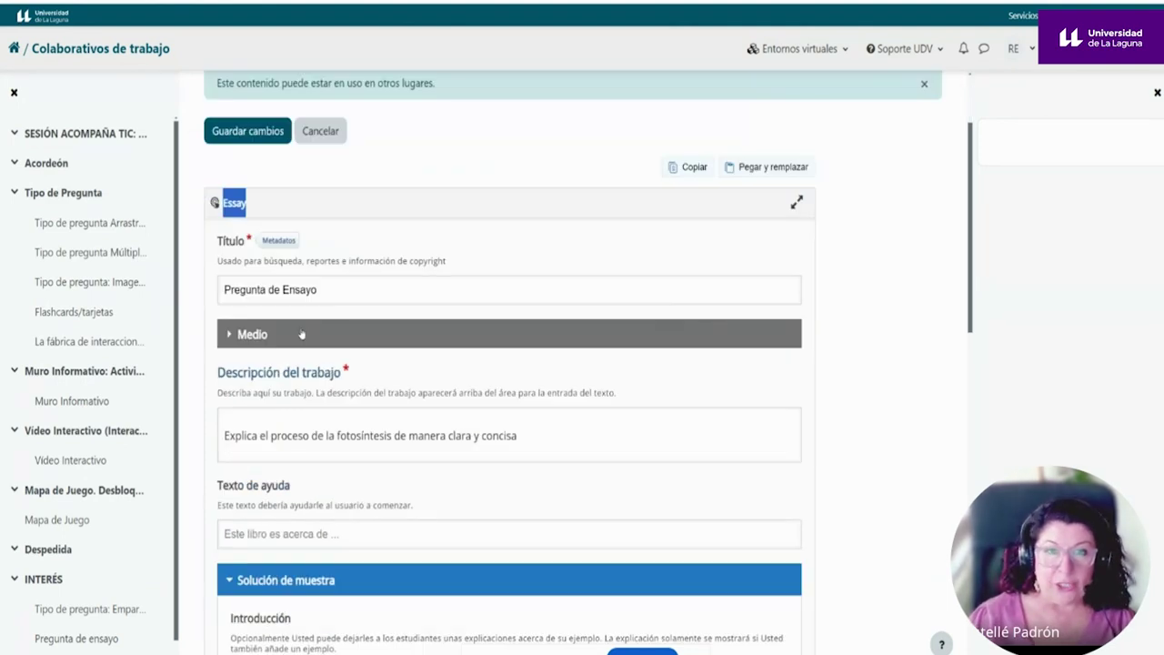
{"action": "left_click", "coordinate": [227, 436]}
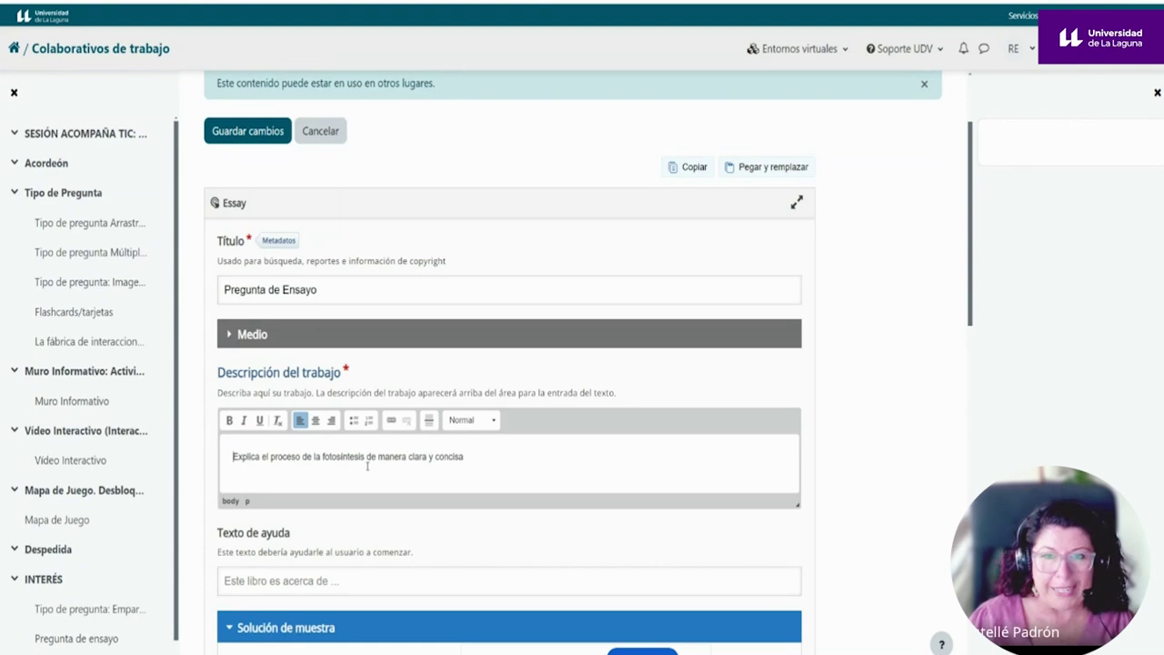
{"action": "scroll", "coordinate": [368, 467], "scroll_direction": "down", "scroll_amount": 5}
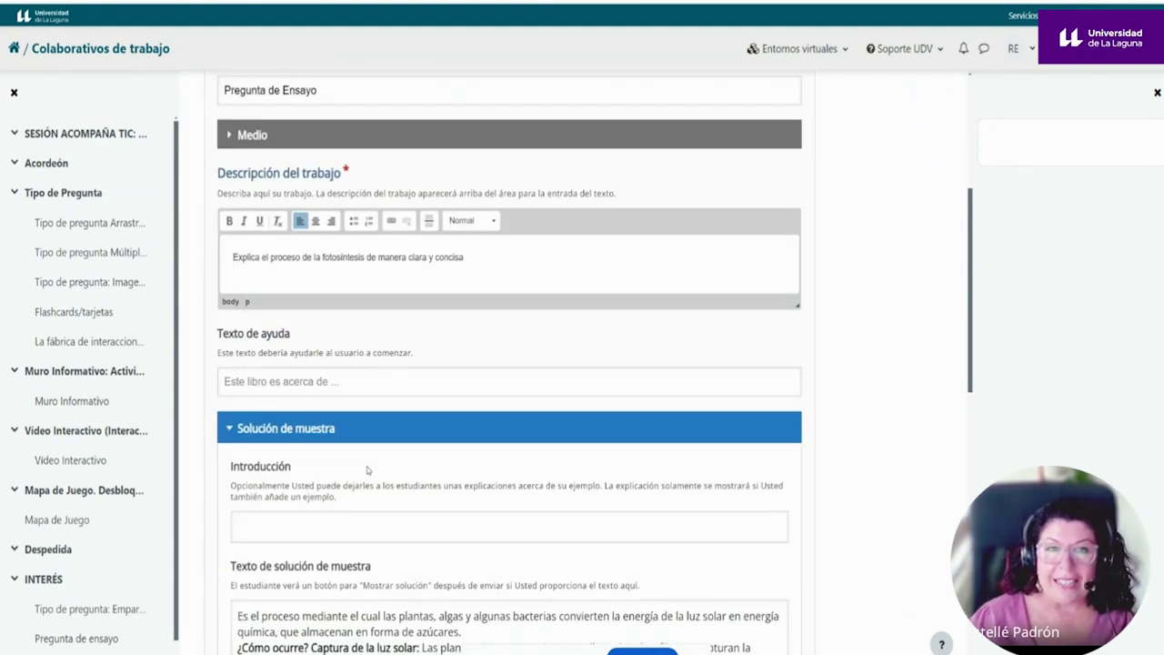
{"action": "scroll", "coordinate": [367, 469], "scroll_direction": "down", "scroll_amount": 1}
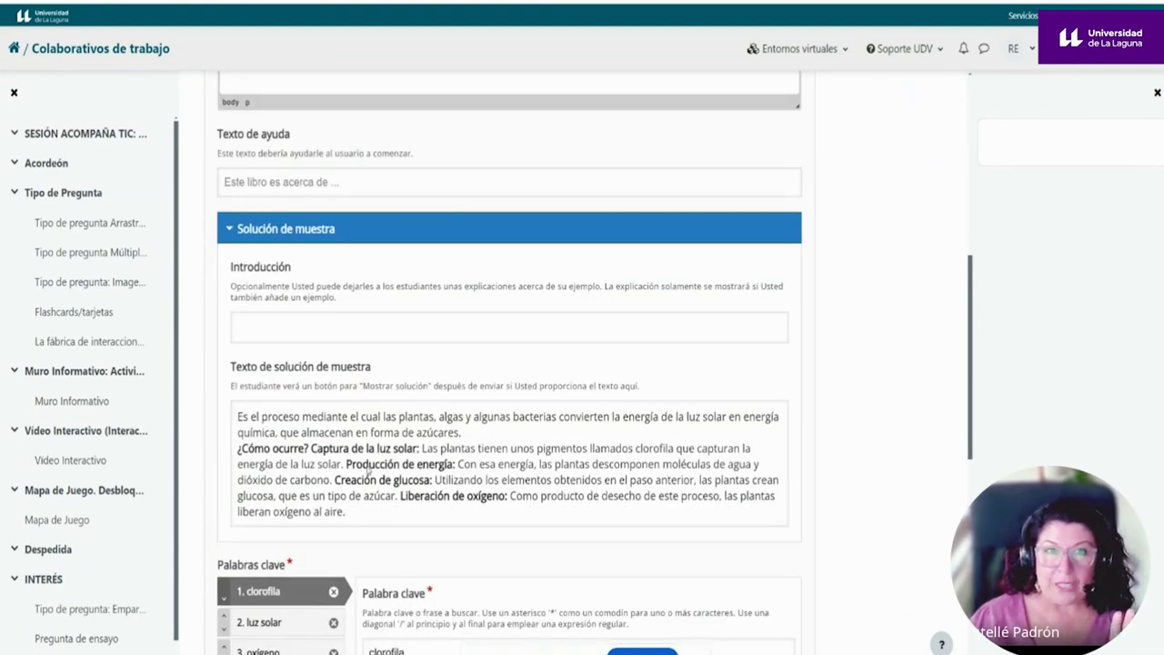
{"action": "scroll", "coordinate": [367, 473], "scroll_direction": "down", "scroll_amount": 2}
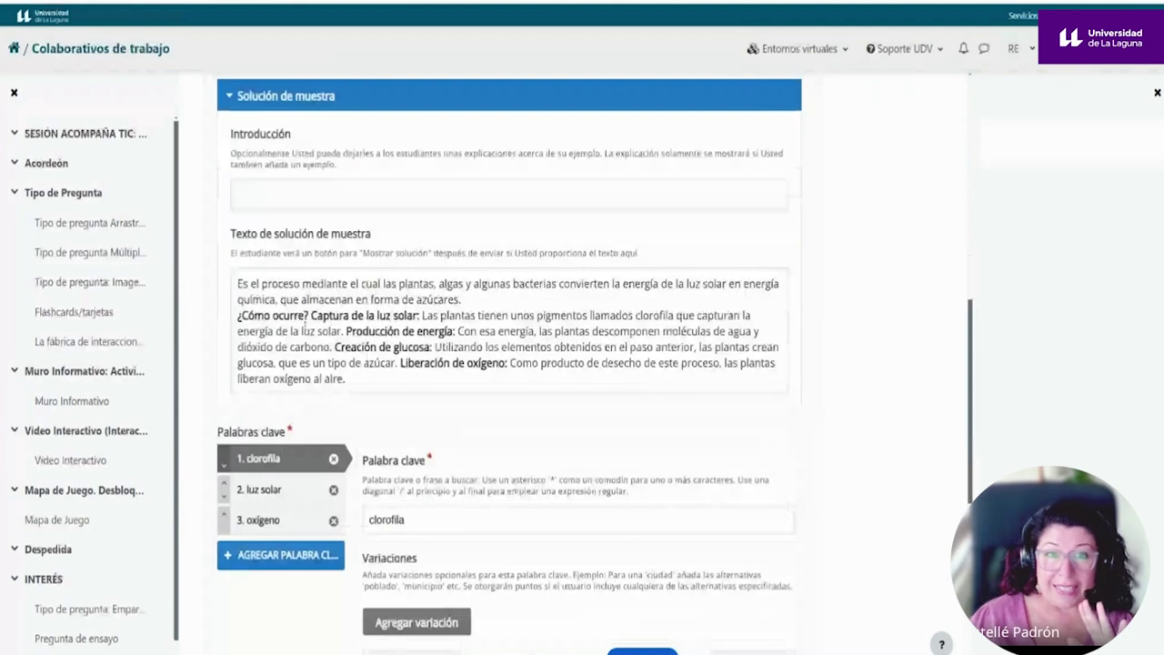
{"action": "scroll", "coordinate": [305, 326], "scroll_direction": "down", "scroll_amount": 1}
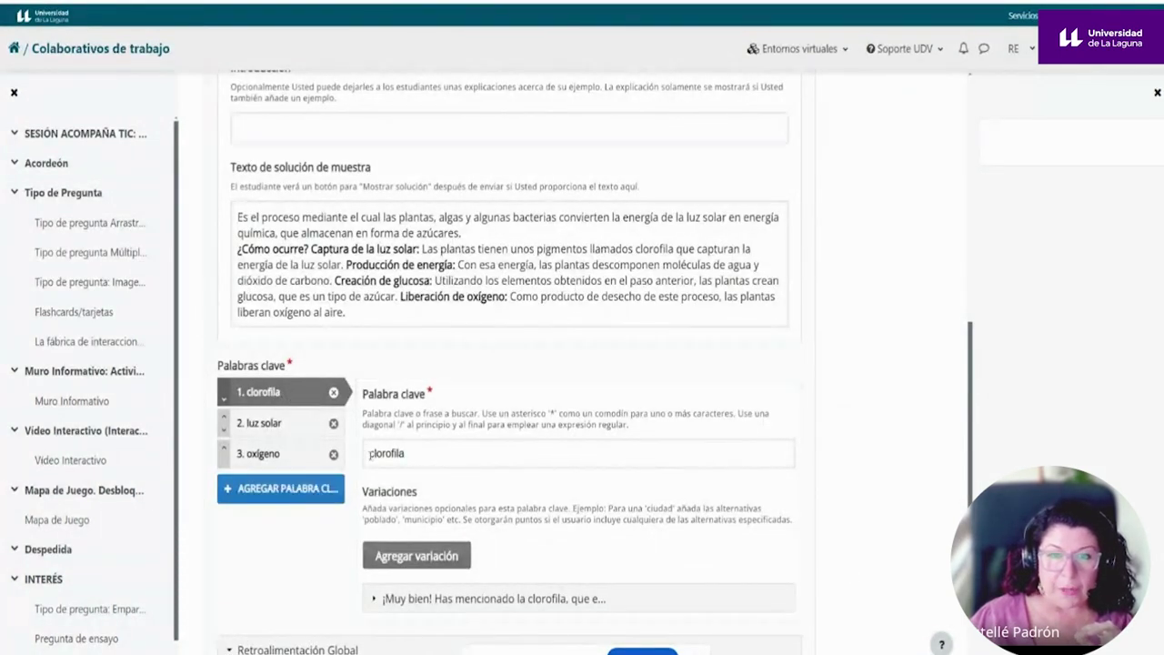
Add a blank variation to the essay question's keyword "clorofila".
{"action": "left_click_drag", "start_coordinate": [366, 453], "coordinate": [430, 455]}
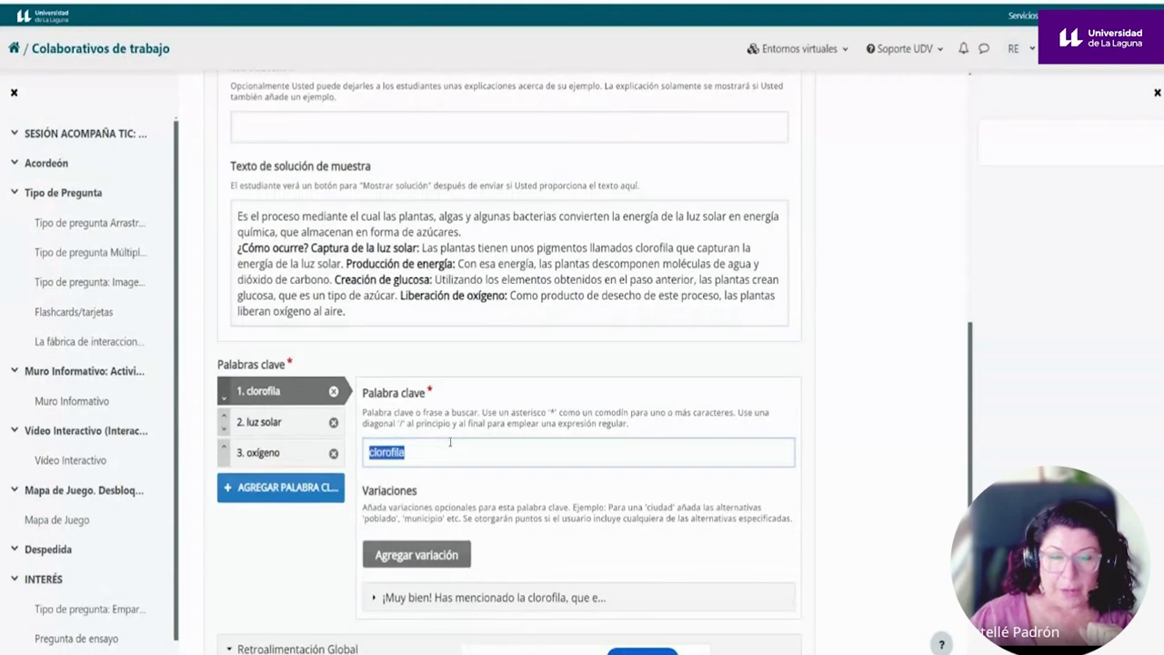
{"action": "scroll", "coordinate": [428, 464], "scroll_direction": "down", "scroll_amount": 1}
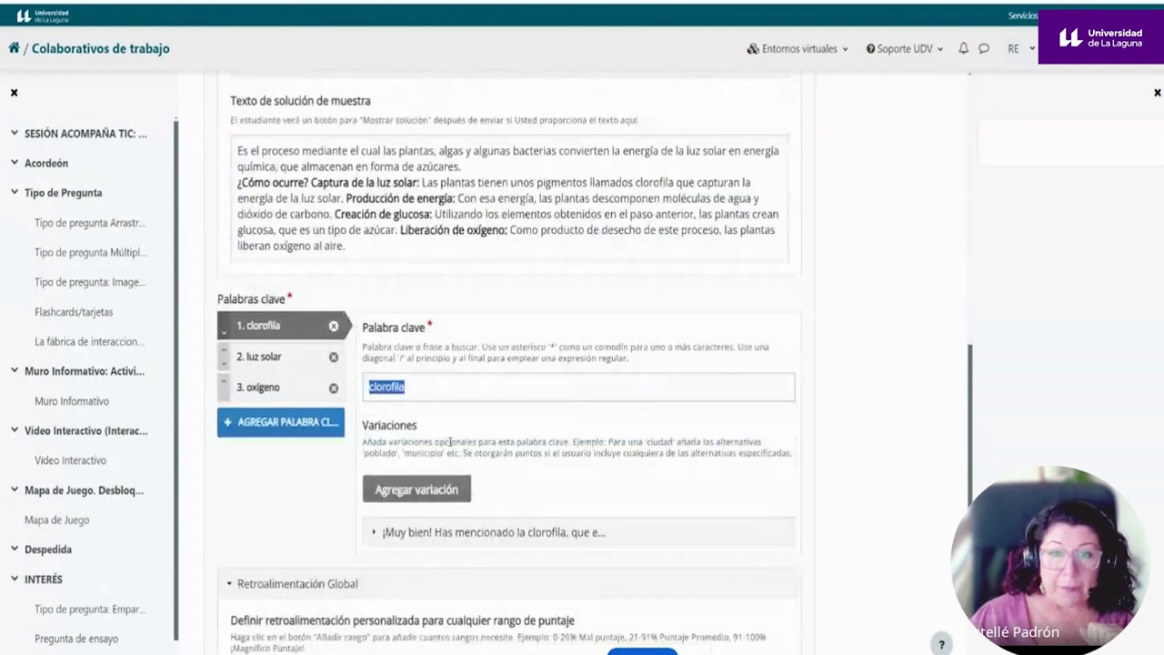
{"action": "left_click", "coordinate": [411, 493]}
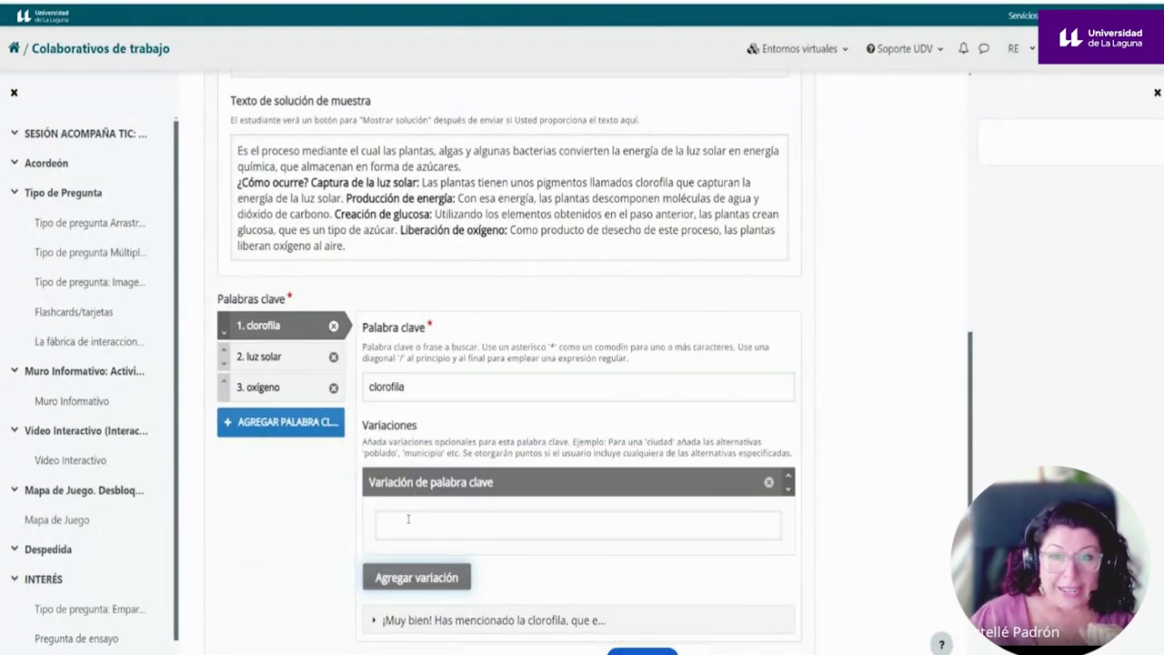
{"action": "left_click", "coordinate": [405, 524]}
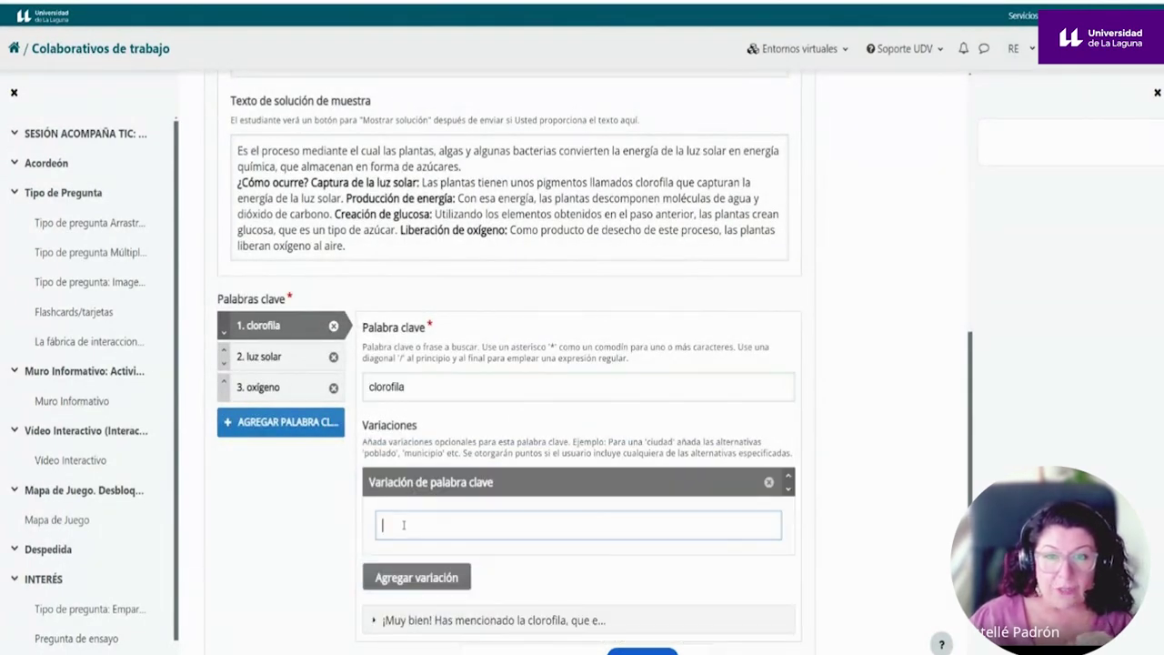
{"action": "left_click", "coordinate": [411, 387]}
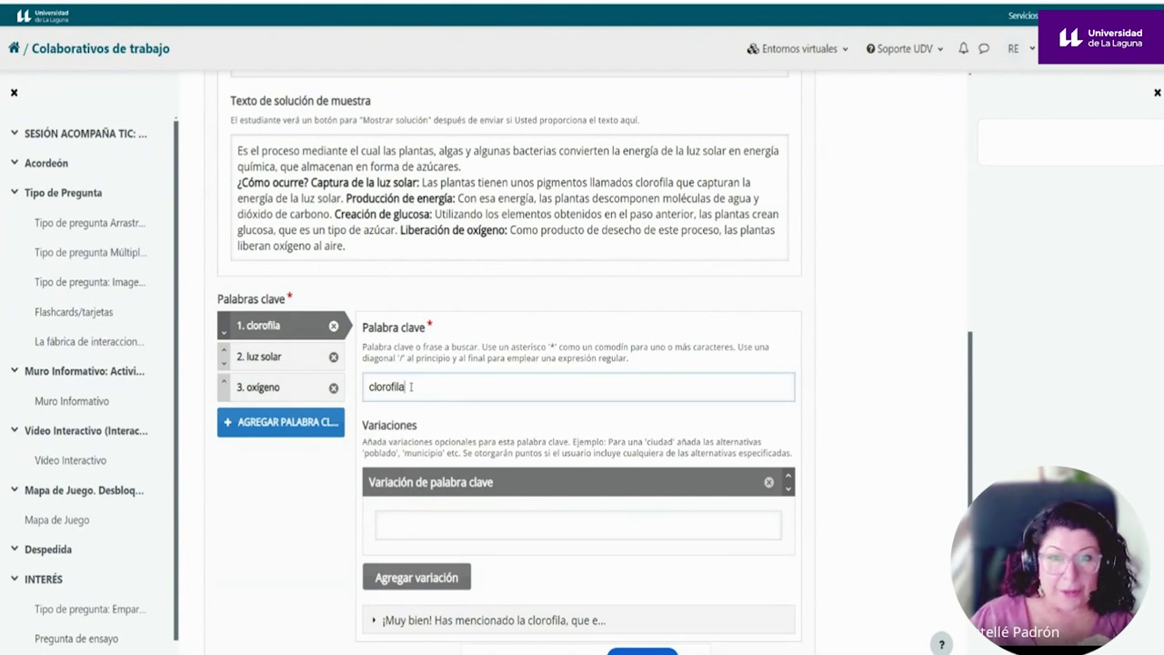
{"action": "left_click_drag", "start_coordinate": [412, 387], "coordinate": [366, 389]}
{"action": "left_click", "coordinate": [405, 524]}
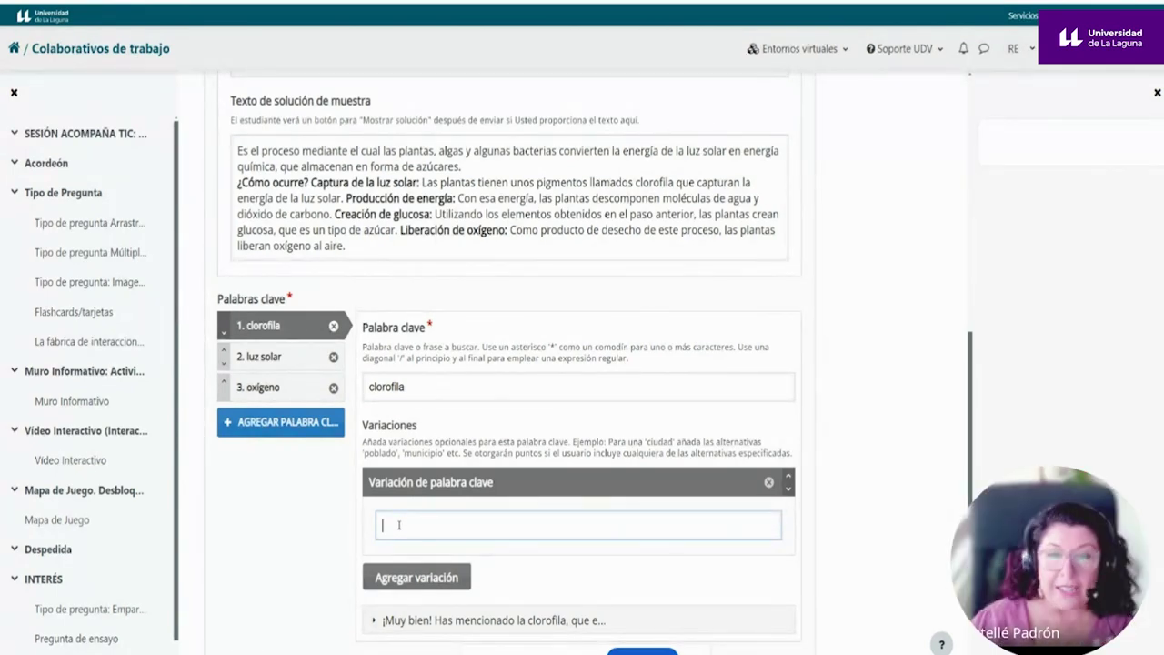
{"action": "scroll", "coordinate": [399, 525], "scroll_direction": "up", "scroll_amount": 1}
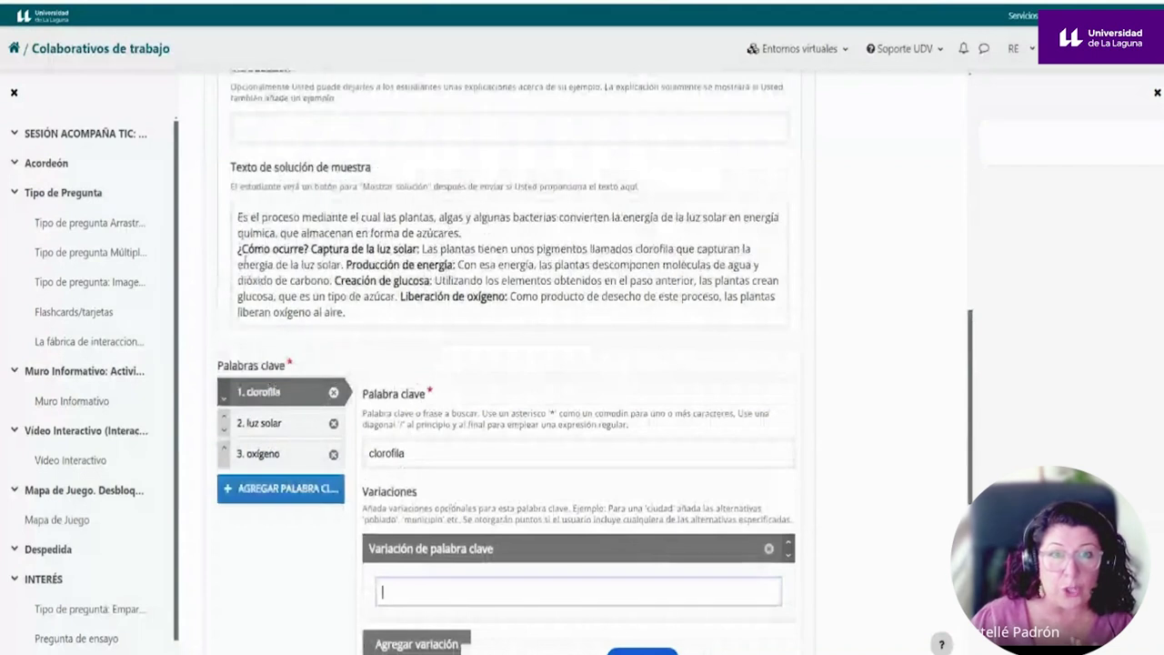
Examine the essay question's global feedback ranges and the character limits in its behaviour settings, and return to the activity page.
{"action": "scroll", "coordinate": [304, 306], "scroll_direction": "down", "scroll_amount": 4}
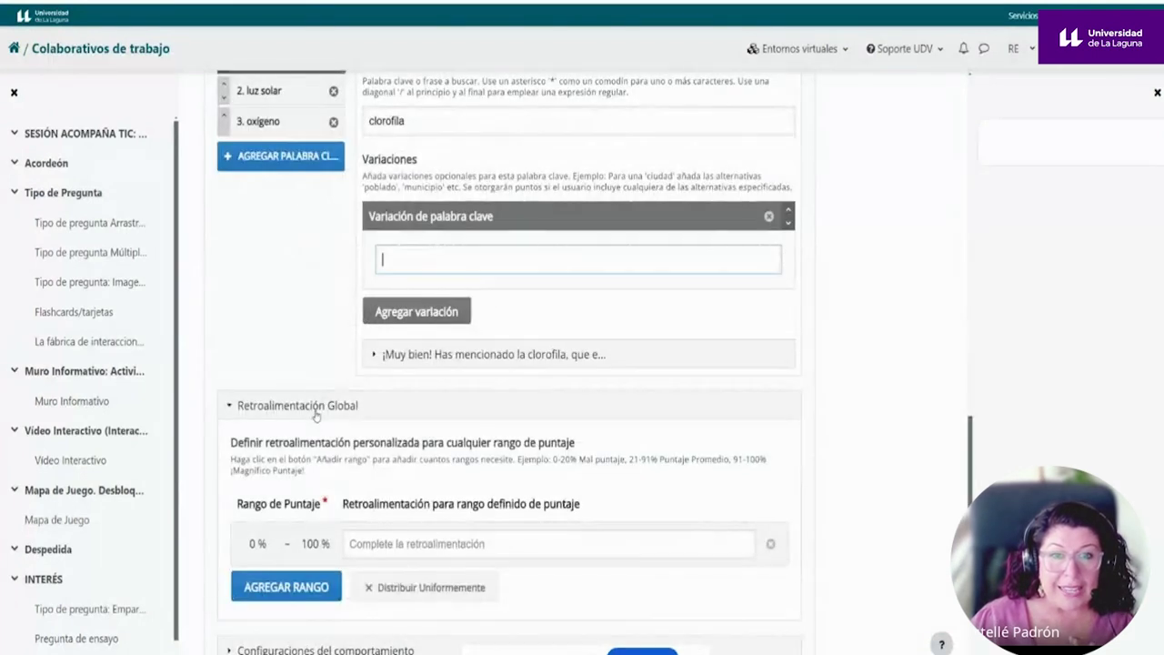
{"action": "left_click", "coordinate": [317, 416]}
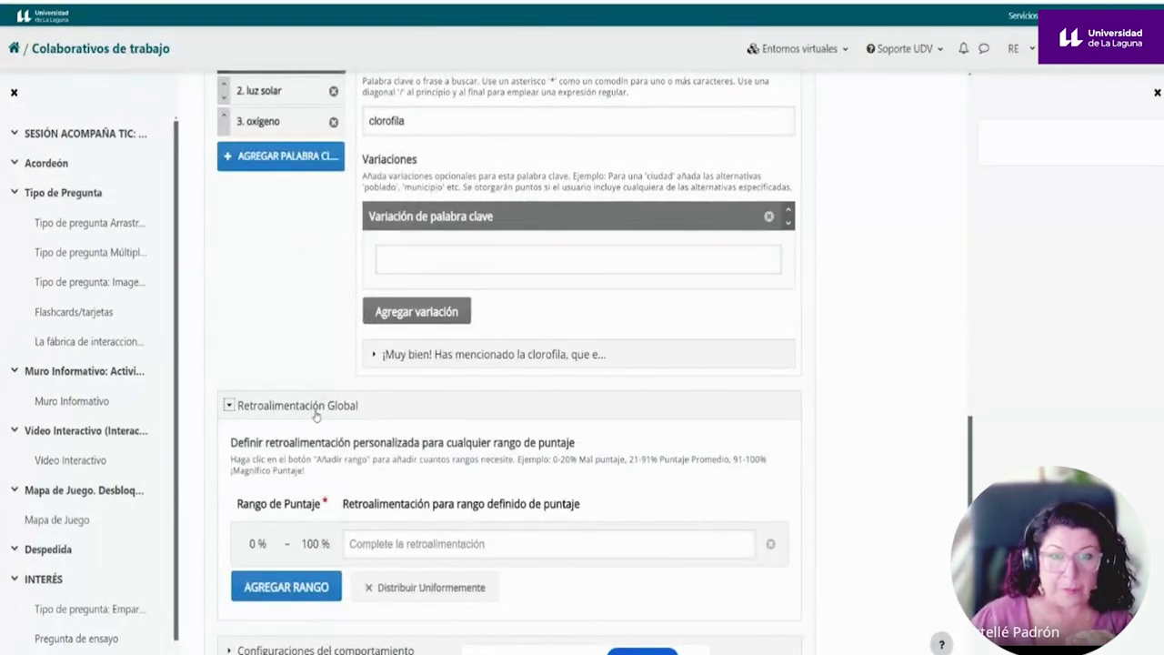
{"action": "scroll", "coordinate": [317, 416], "scroll_direction": "down", "scroll_amount": 2}
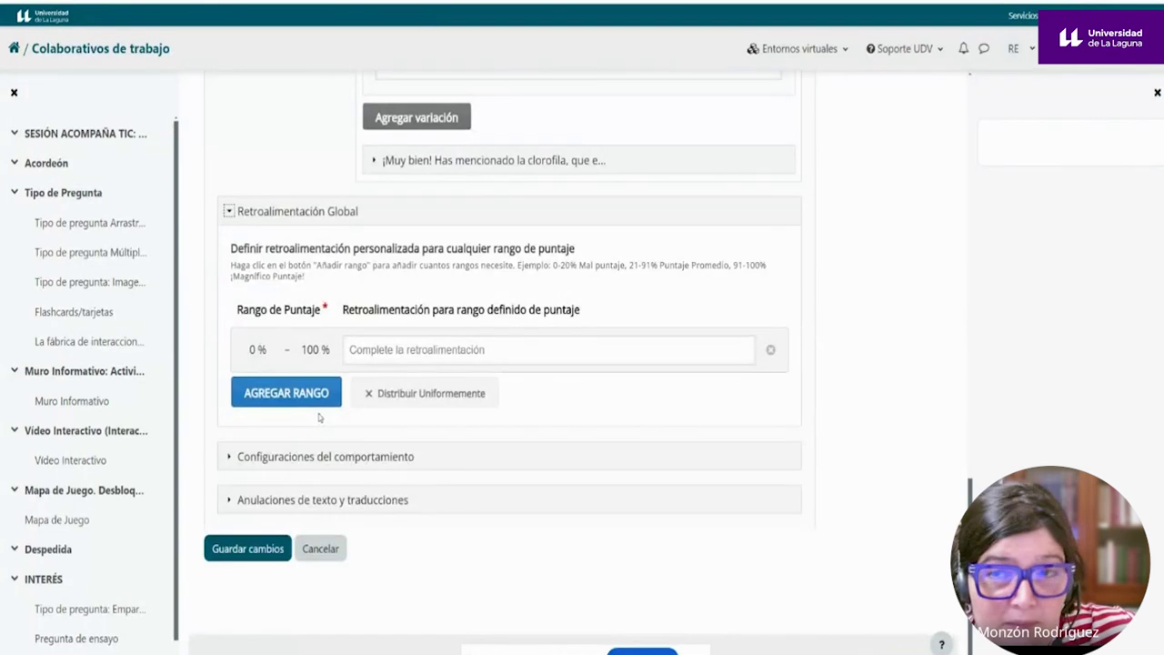
{"action": "scroll", "coordinate": [319, 418], "scroll_direction": "up", "scroll_amount": 4}
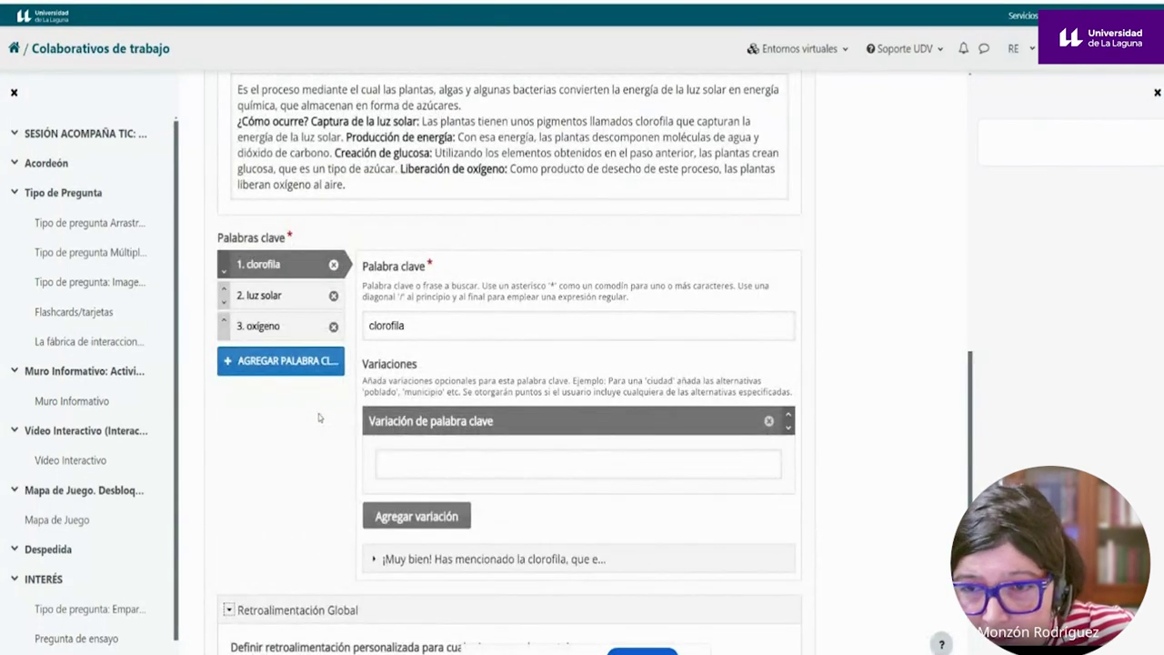
{"action": "scroll", "coordinate": [318, 416], "scroll_direction": "down", "scroll_amount": 2}
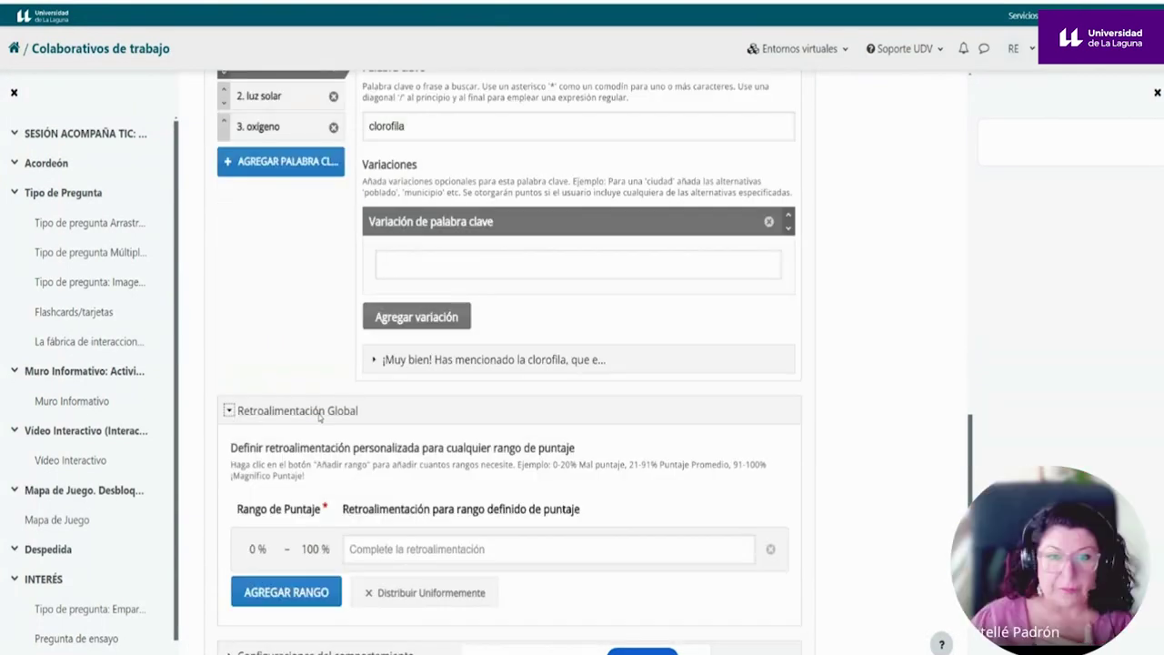
{"action": "scroll", "coordinate": [319, 417], "scroll_direction": "down", "scroll_amount": 1}
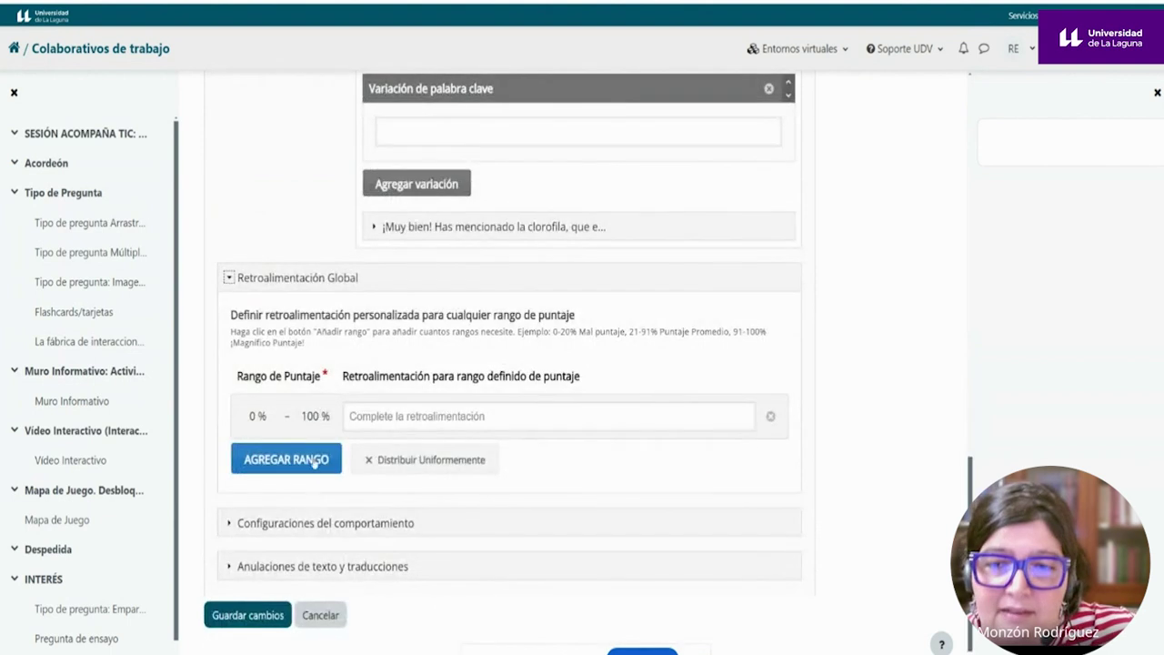
{"action": "left_click", "coordinate": [302, 526]}
{"action": "scroll", "coordinate": [308, 481], "scroll_direction": "down", "scroll_amount": 2}
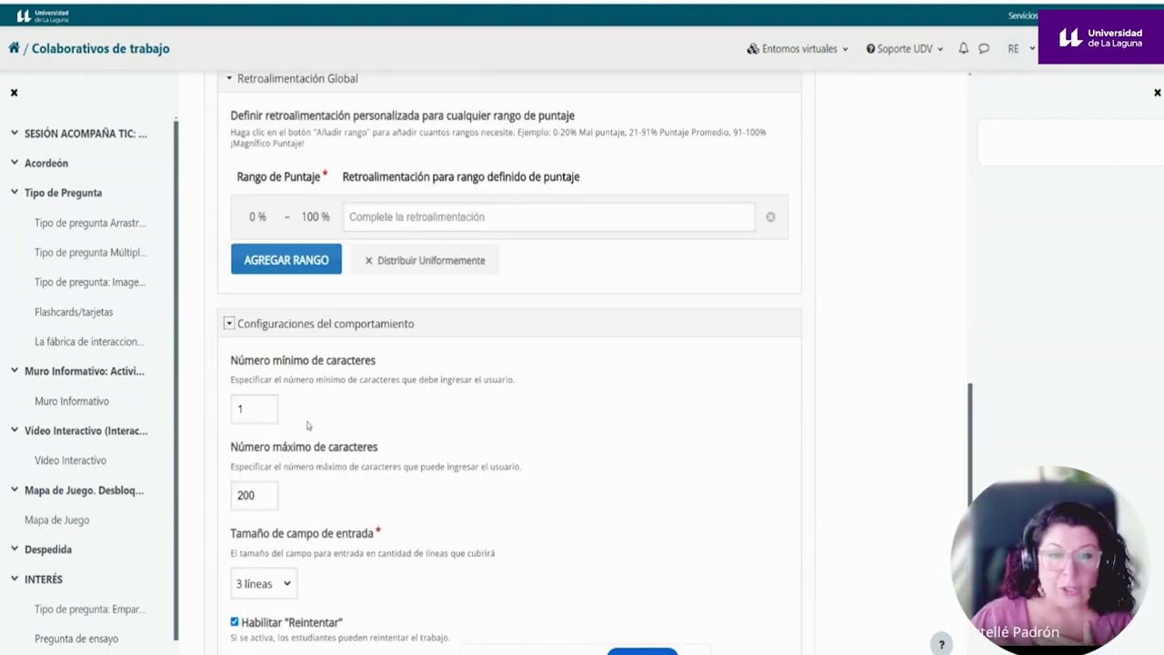
{"action": "scroll", "coordinate": [309, 425], "scroll_direction": "up", "scroll_amount": 12}
{"action": "scroll", "coordinate": [308, 425], "scroll_direction": "up", "scroll_amount": 2}
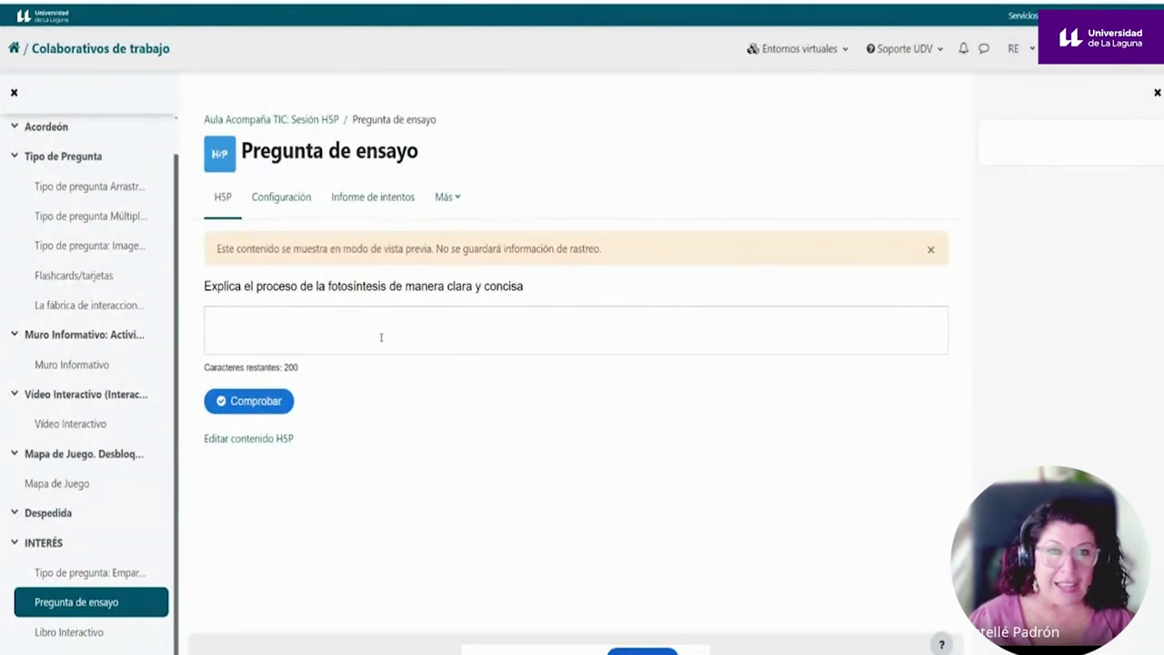
Open the essay question's attempts report and view the report of a student's highest-scoring attempt.
{"action": "left_click", "coordinate": [378, 199]}
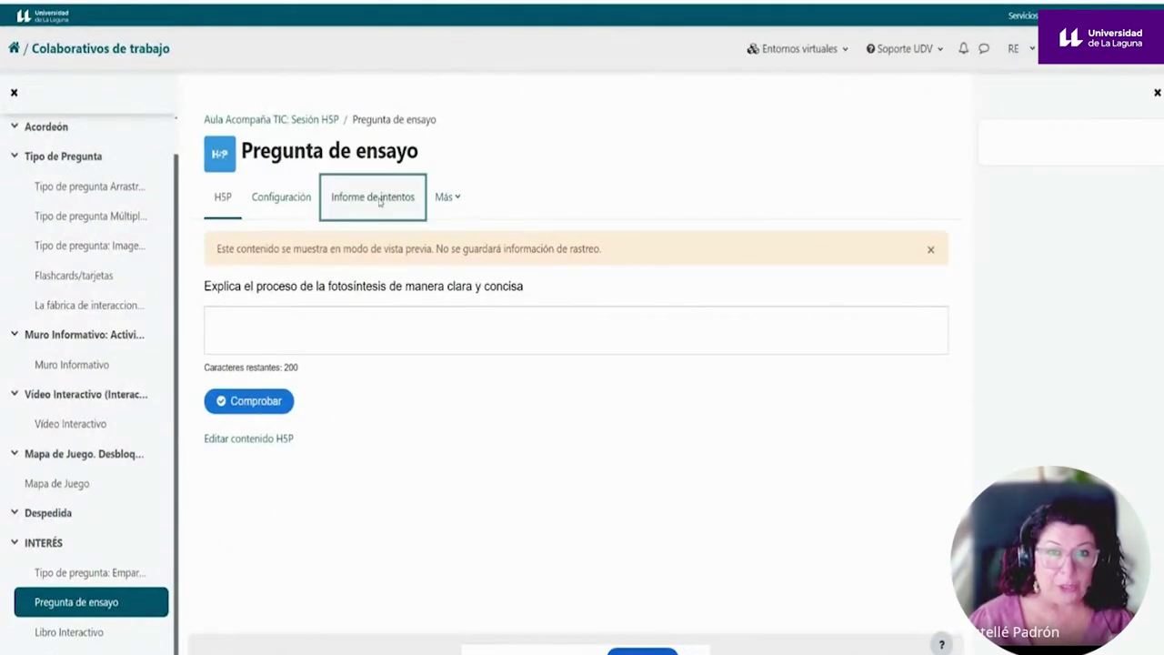
{"action": "left_click", "coordinate": [825, 402]}
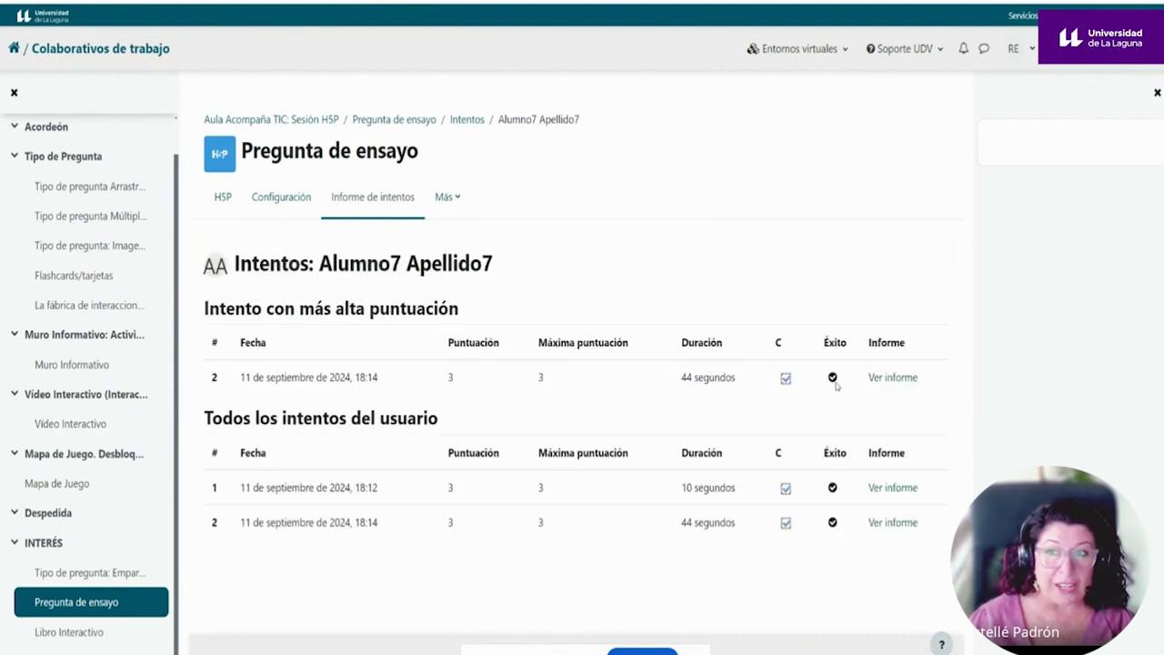
{"action": "left_click", "coordinate": [893, 378]}
{"action": "scroll", "coordinate": [715, 358], "scroll_direction": "down", "scroll_amount": 1}
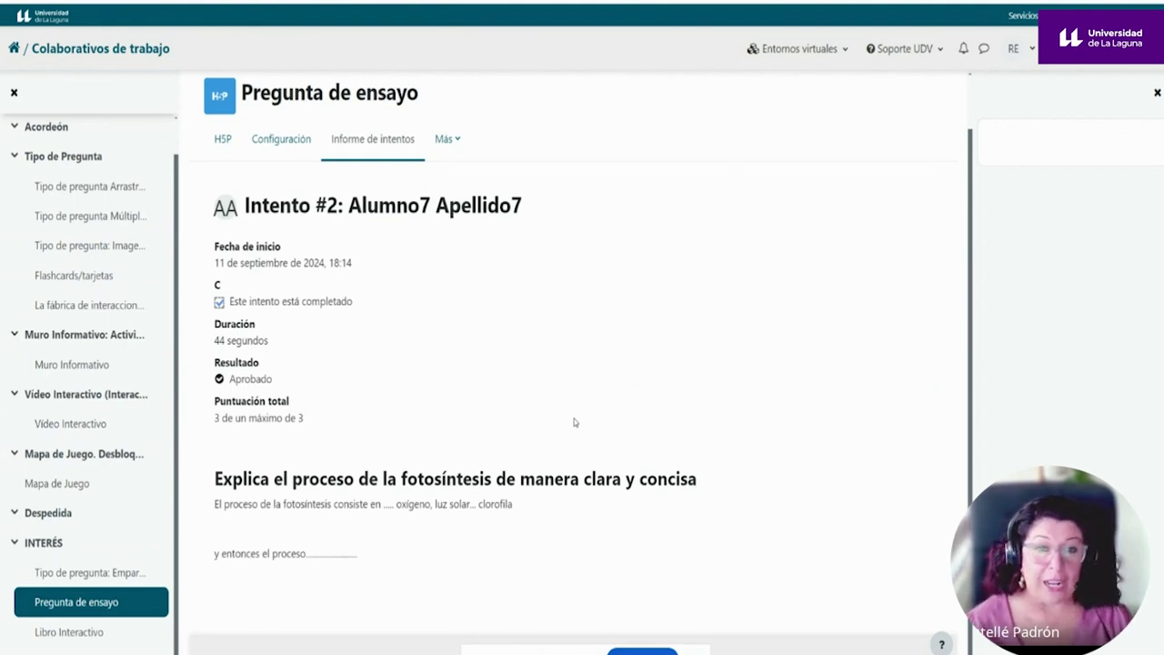
Examine the essay prompt, the student's written answer and the attempt's result details in the report.
{"action": "left_click_drag", "start_coordinate": [214, 504], "coordinate": [519, 565]}
{"action": "left_click", "coordinate": [293, 479]}
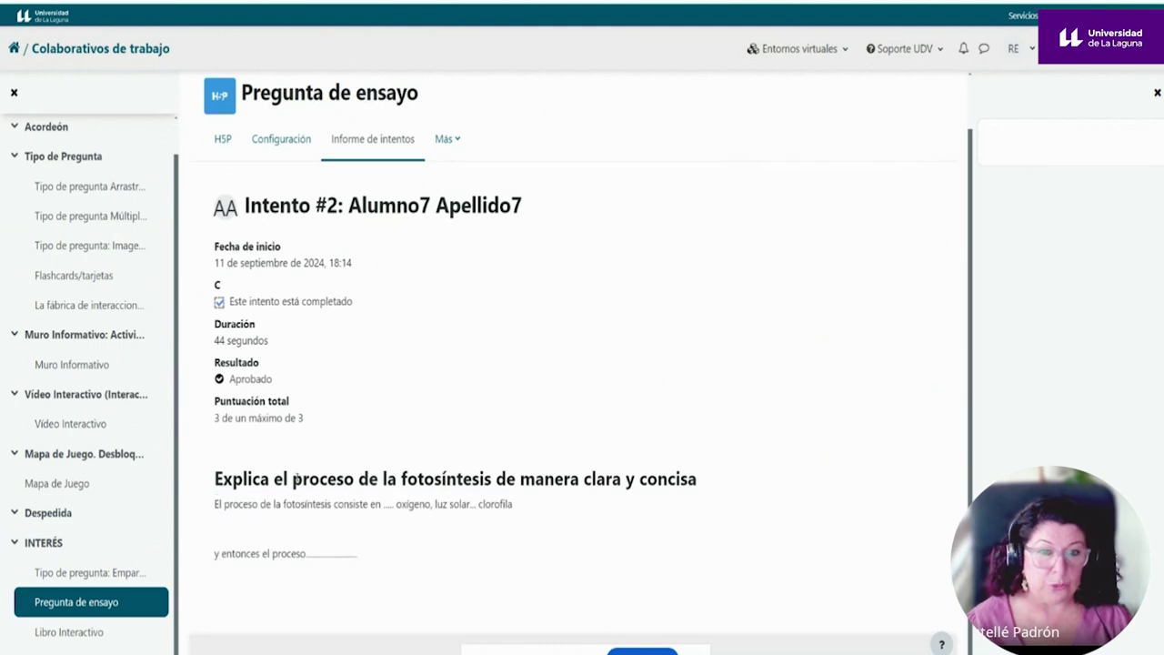
{"action": "left_click_drag", "start_coordinate": [215, 480], "coordinate": [699, 482]}
{"action": "left_click", "coordinate": [494, 543]}
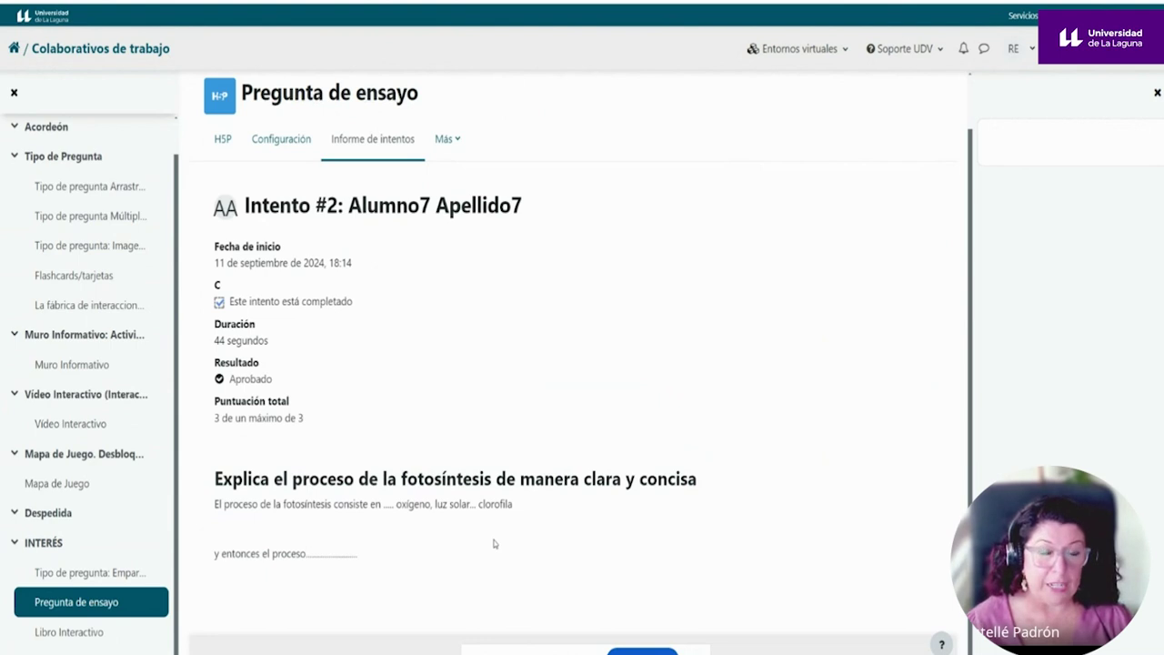
{"action": "scroll", "coordinate": [494, 543], "scroll_direction": "up", "scroll_amount": 1}
{"action": "scroll", "coordinate": [494, 543], "scroll_direction": "down", "scroll_amount": 1}
{"action": "scroll", "coordinate": [494, 543], "scroll_direction": "up", "scroll_amount": 1}
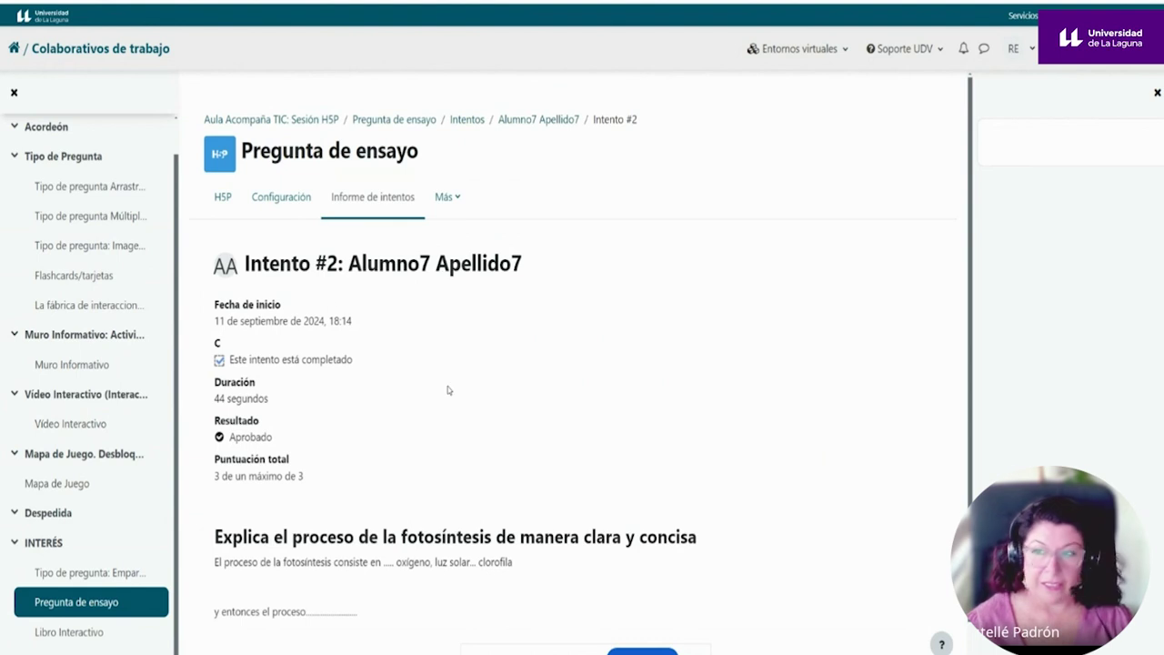
{"action": "scroll", "coordinate": [128, 248], "scroll_direction": "up", "scroll_amount": 1}
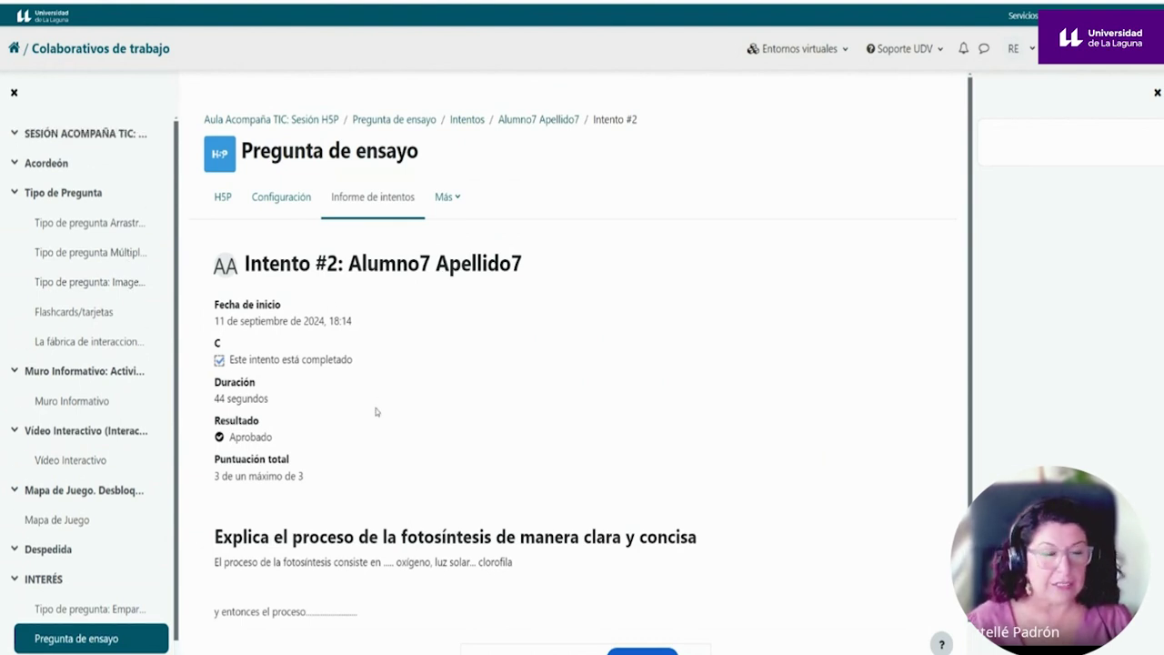
Return to the course page, reopen the course index and view the "Mapa de Juego" and "Despedida" sections.
{"action": "left_click", "coordinate": [13, 92]}
{"action": "left_click_drag", "start_coordinate": [259, 126], "coordinate": [14, 99]}
{"action": "scroll", "coordinate": [16, 102], "scroll_direction": "down", "scroll_amount": 10}
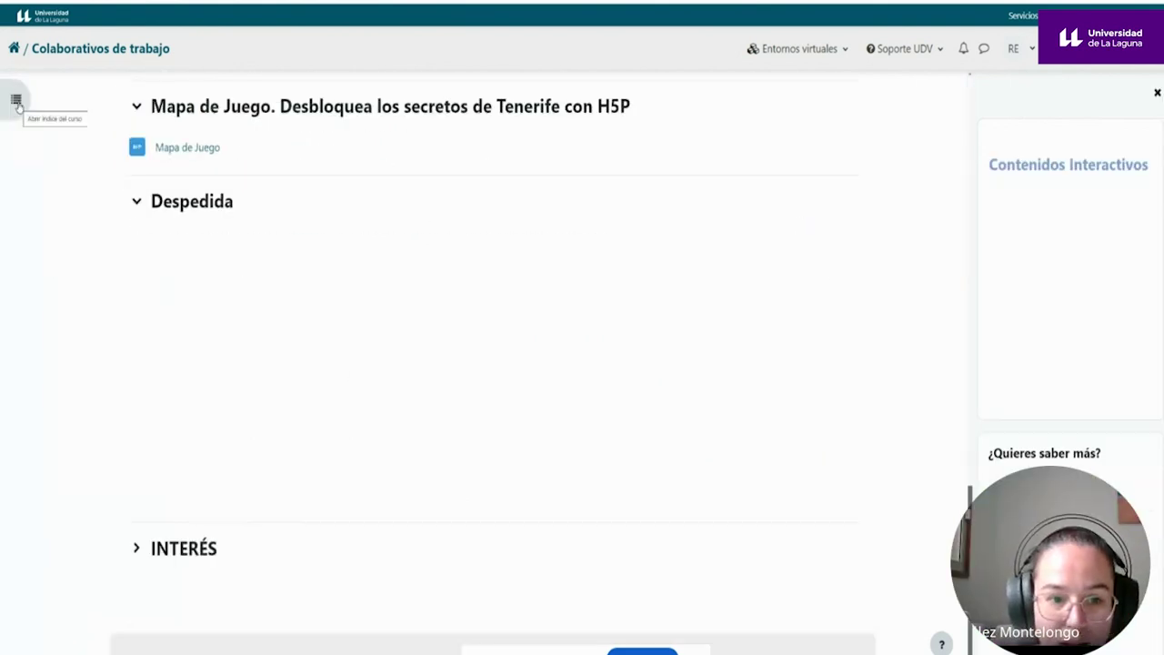
{"action": "left_click", "coordinate": [16, 102]}
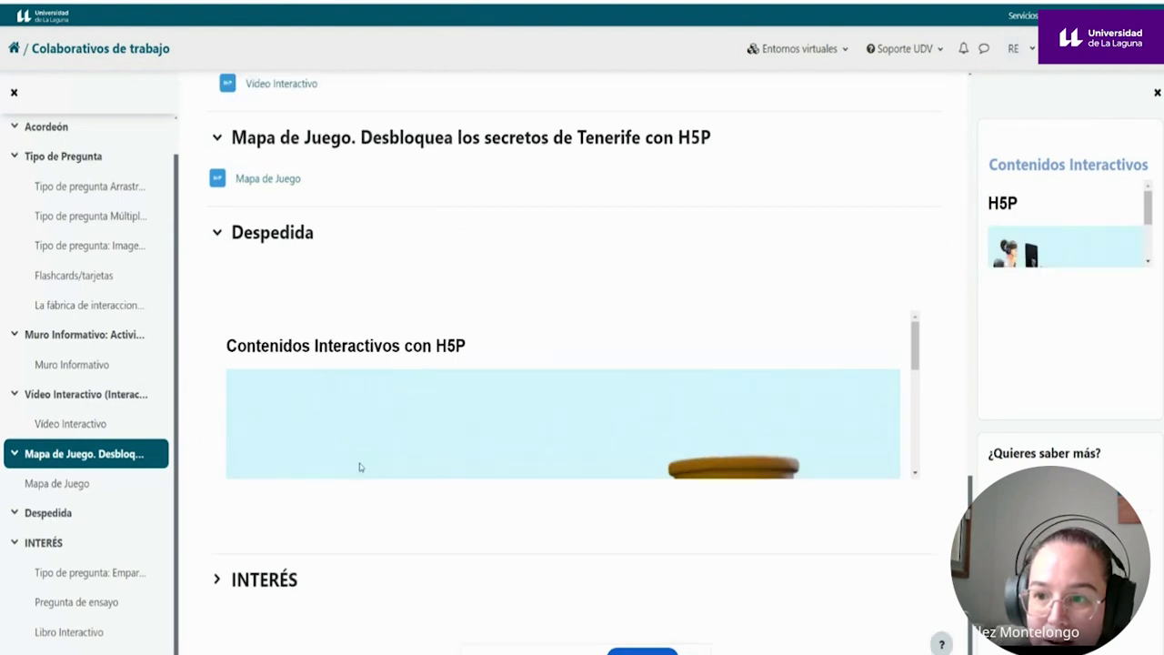
Turn on course editing and start a new H5P activity in the "Despedida" section.
{"action": "scroll", "coordinate": [360, 467], "scroll_direction": "up", "scroll_amount": 20}
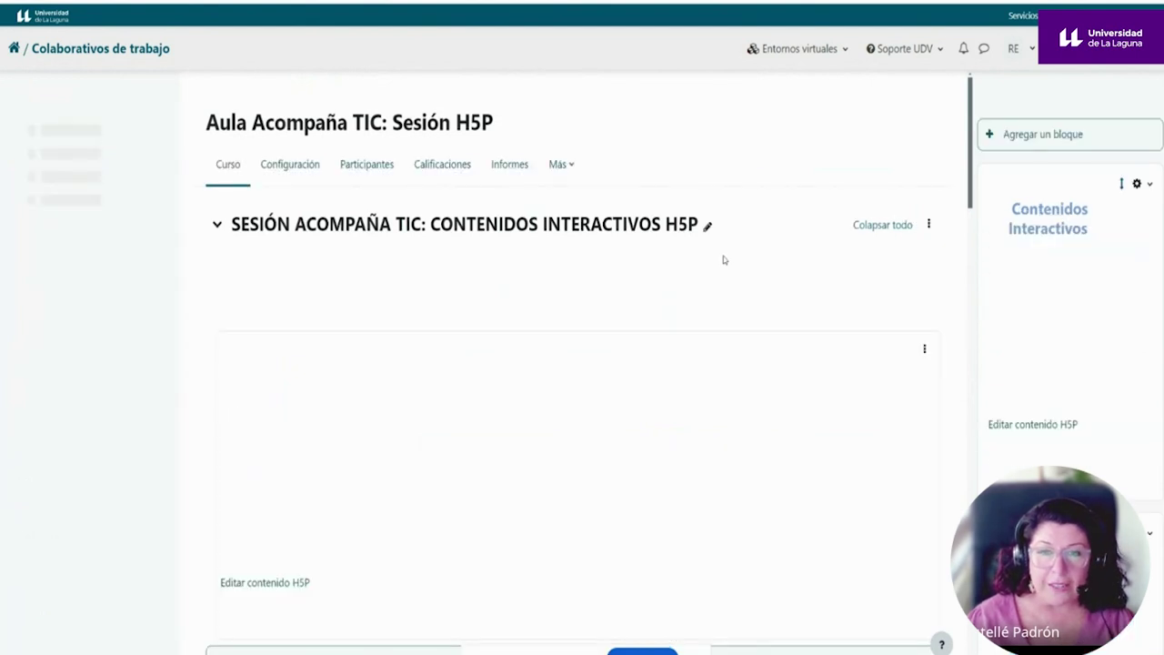
{"action": "scroll", "coordinate": [723, 261], "scroll_direction": "down", "scroll_amount": 2}
{"action": "scroll", "coordinate": [723, 260], "scroll_direction": "down", "scroll_amount": 15}
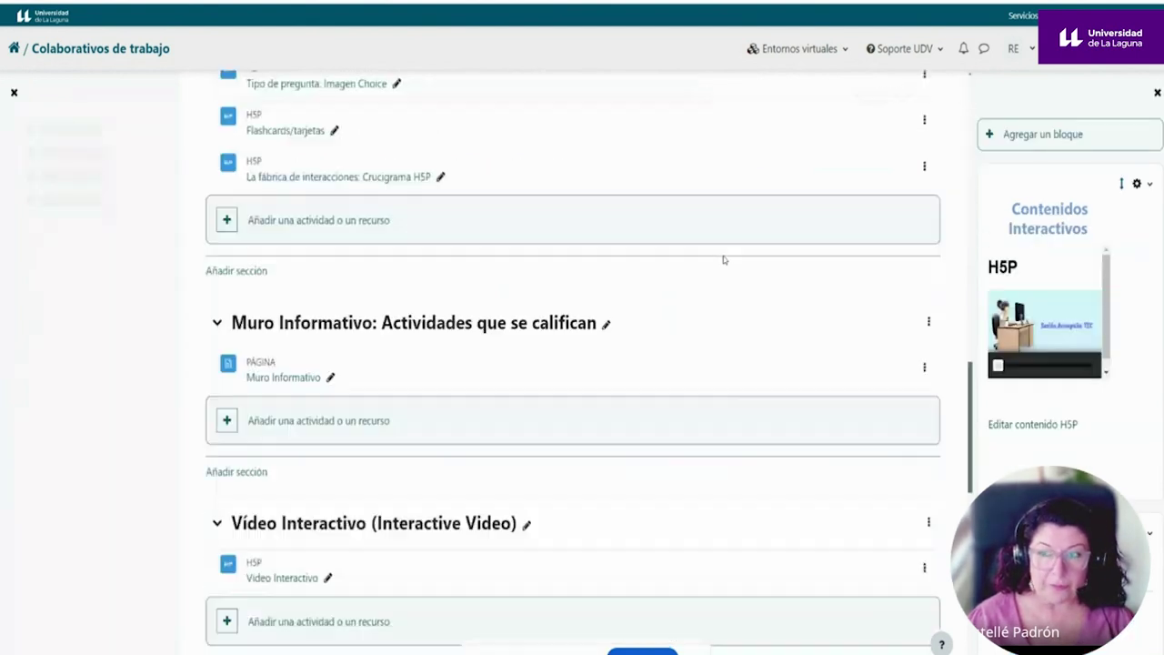
{"action": "scroll", "coordinate": [723, 257], "scroll_direction": "down", "scroll_amount": 2}
{"action": "scroll", "coordinate": [723, 260], "scroll_direction": "down", "scroll_amount": 3}
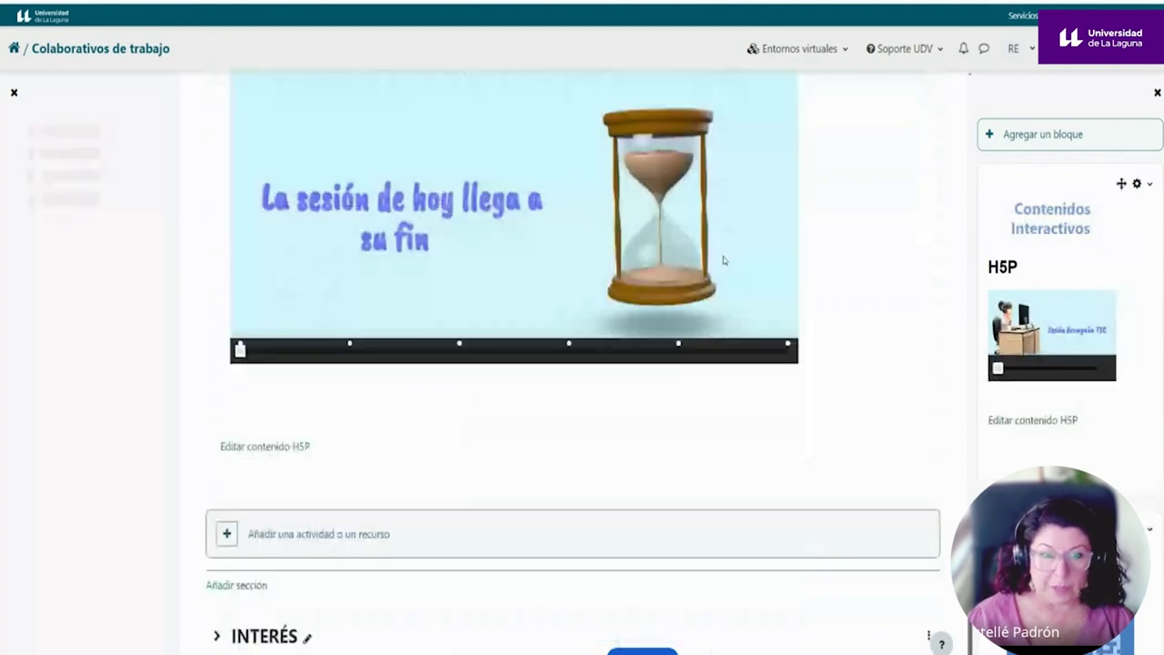
{"action": "scroll", "coordinate": [723, 256], "scroll_direction": "down", "scroll_amount": 1}
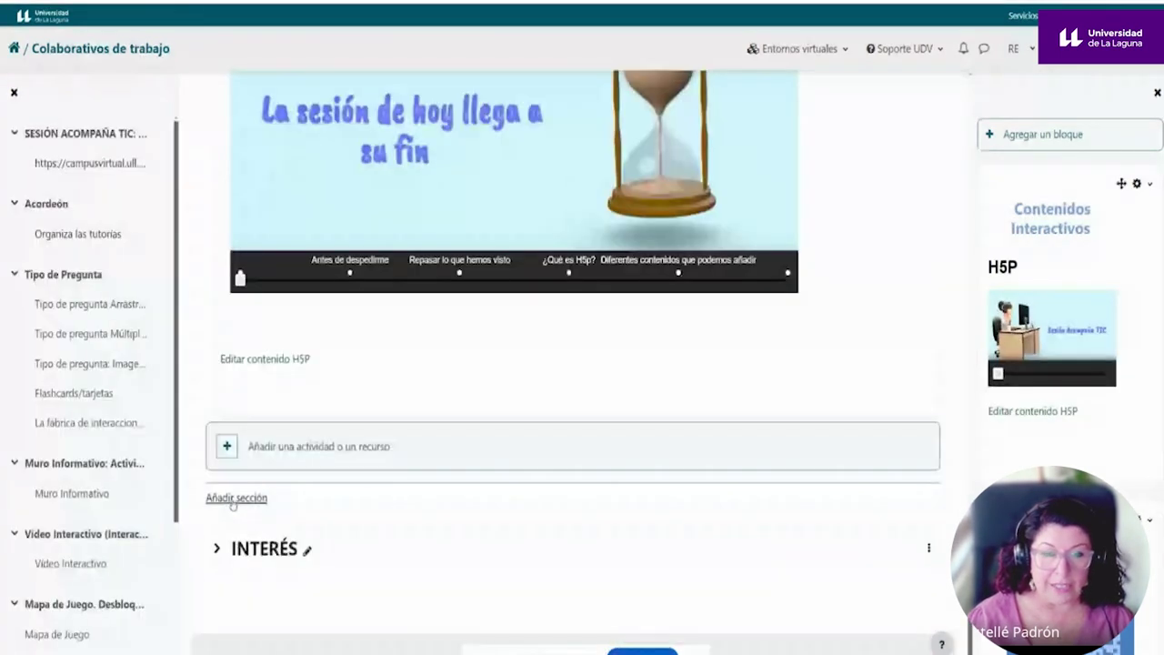
{"action": "left_click", "coordinate": [289, 447]}
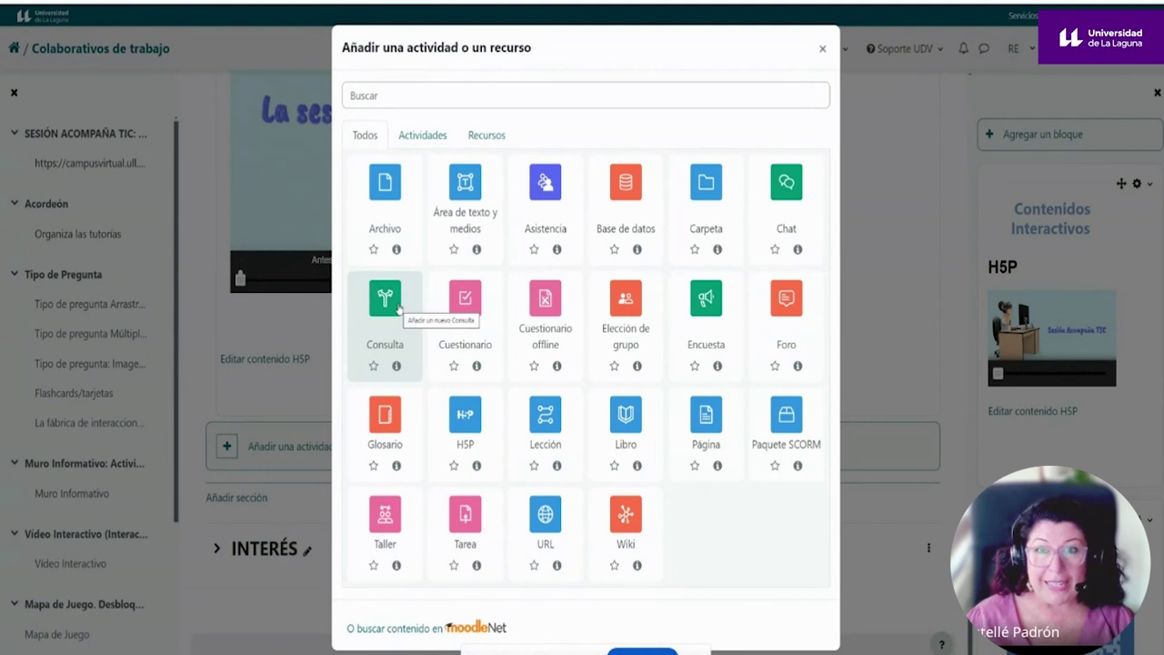
{"action": "left_click", "coordinate": [422, 136]}
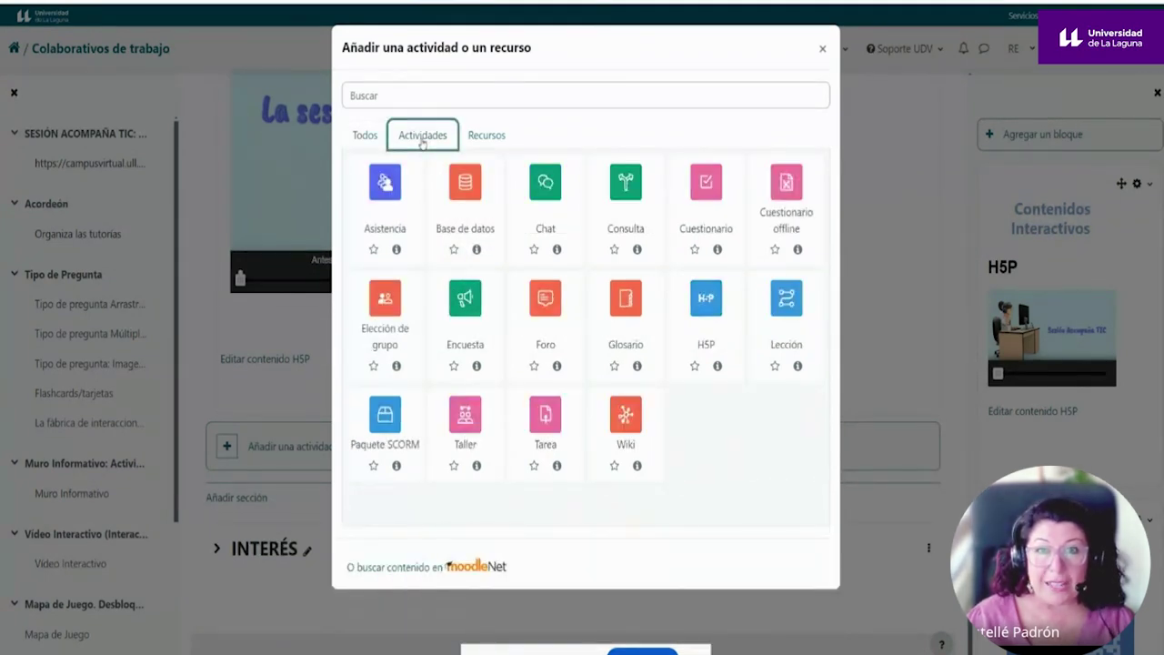
{"action": "left_click", "coordinate": [711, 332]}
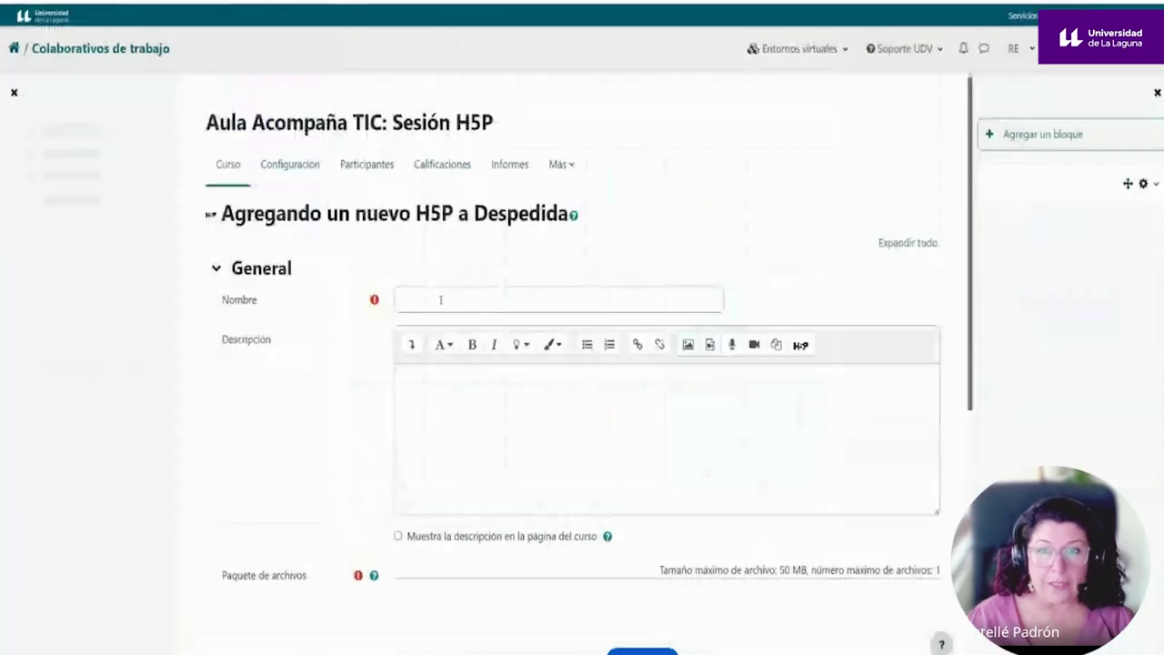
Name the new H5P activity "Video Interactivo".
{"action": "left_click", "coordinate": [442, 300]}
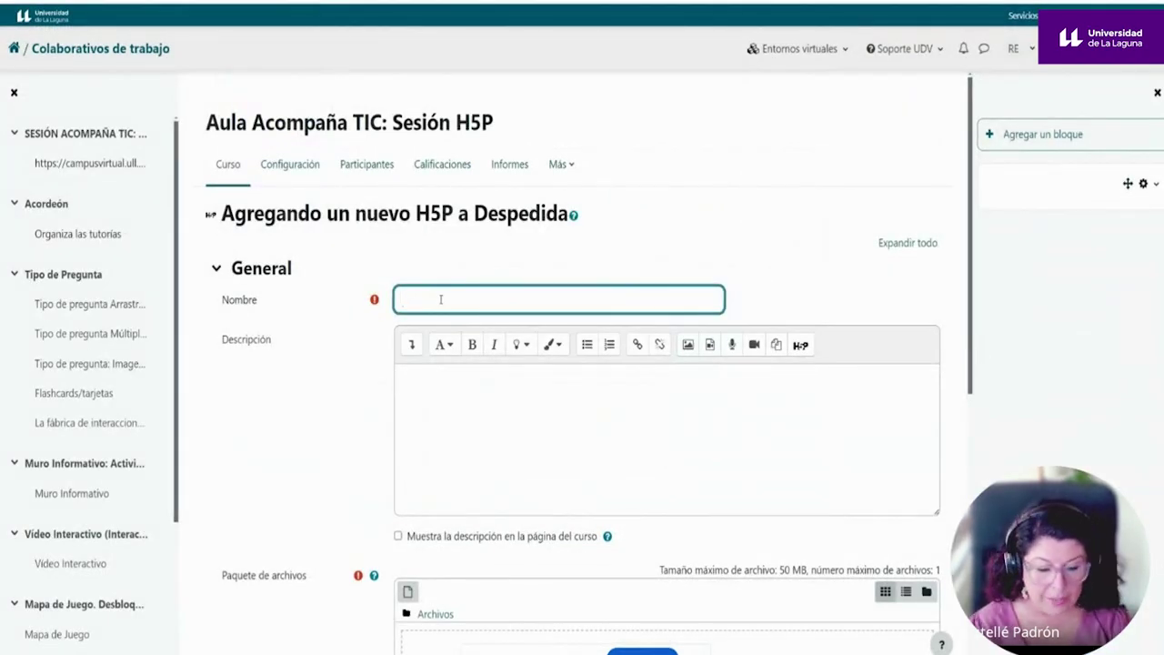
{"action": "type", "text": "Video"}
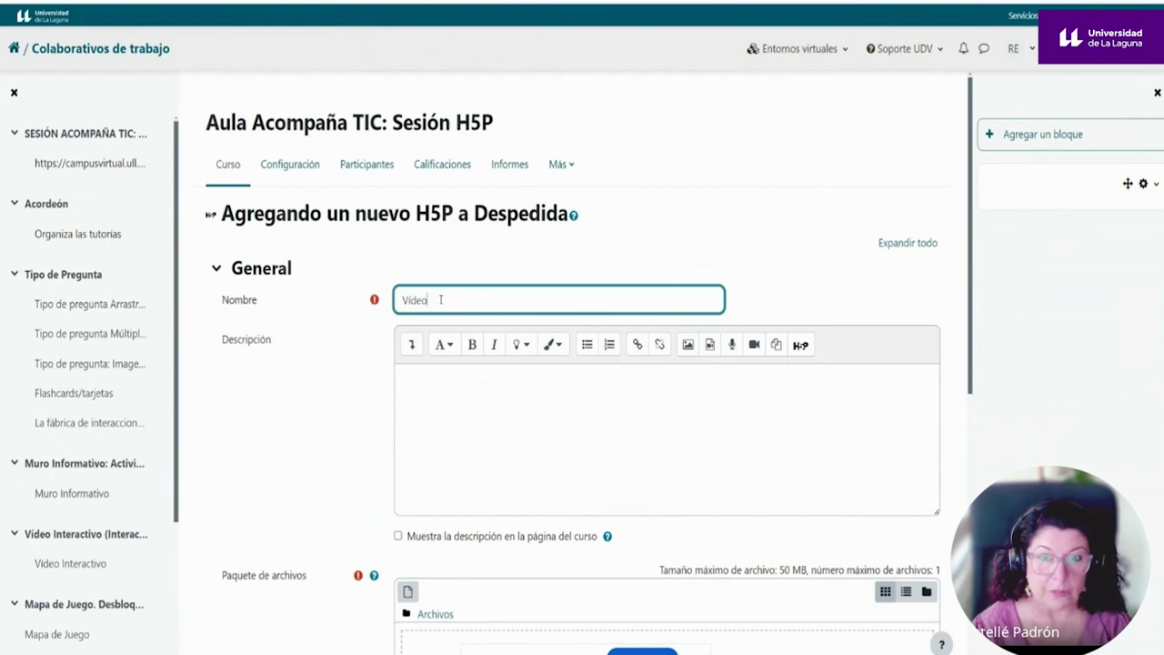
{"action": "type", "text": " Interac"}
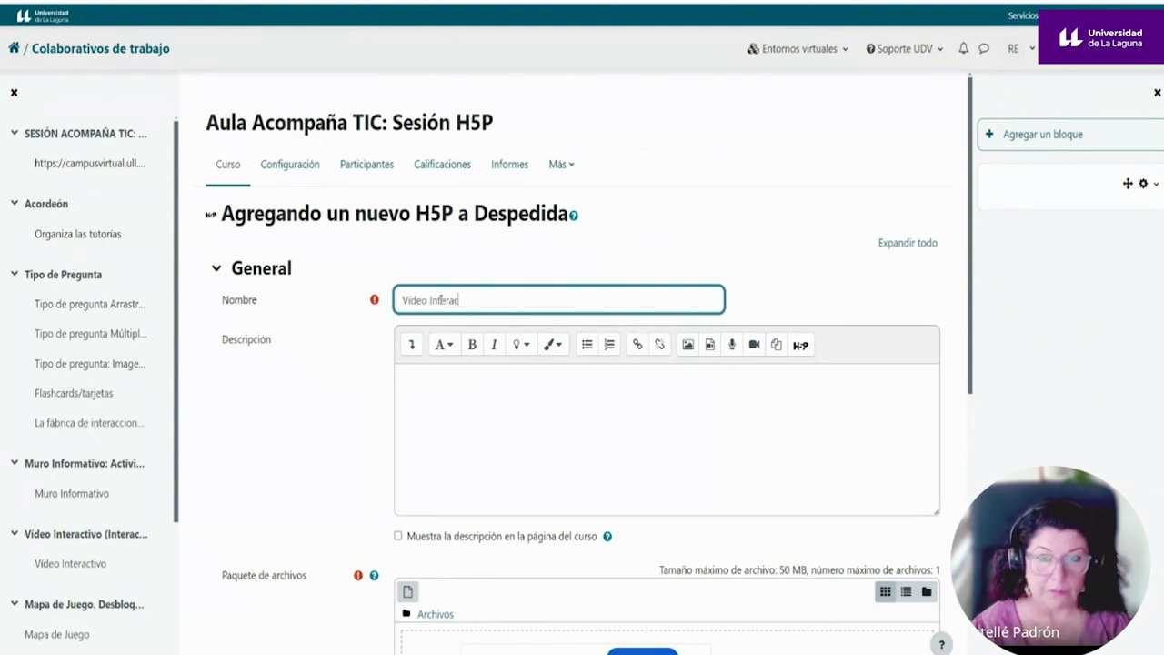
{"action": "type", "text": "tivo"}
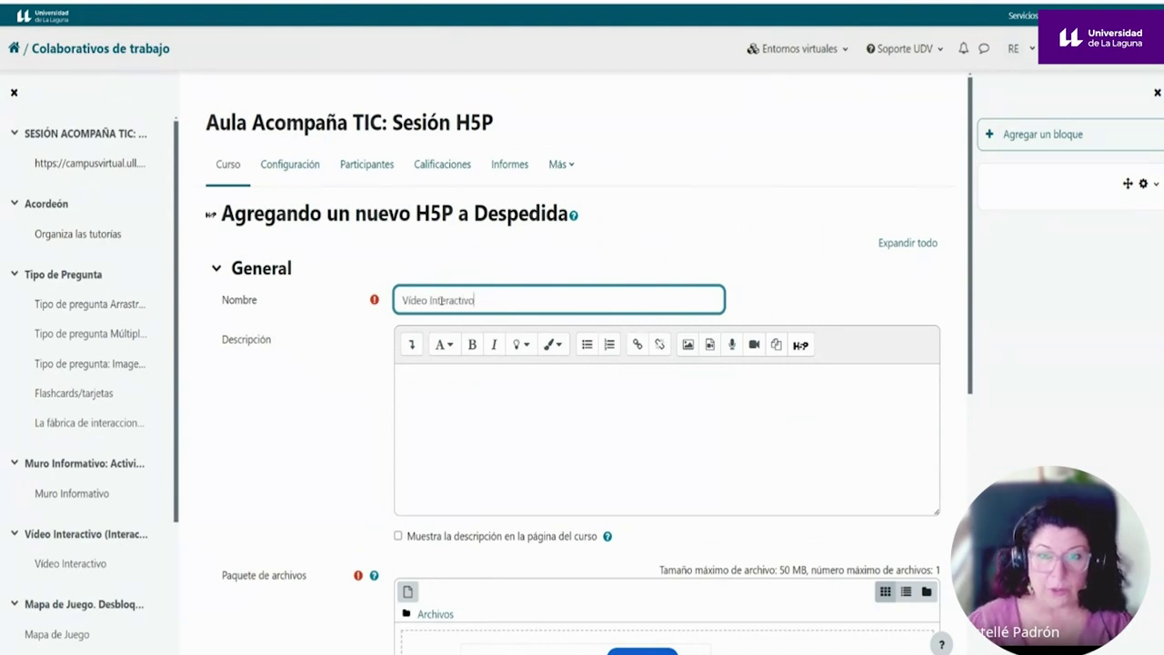
Open the file picker for the activity's package and search the content bank for "sesion-".
{"action": "scroll", "coordinate": [441, 300], "scroll_direction": "down", "scroll_amount": 2}
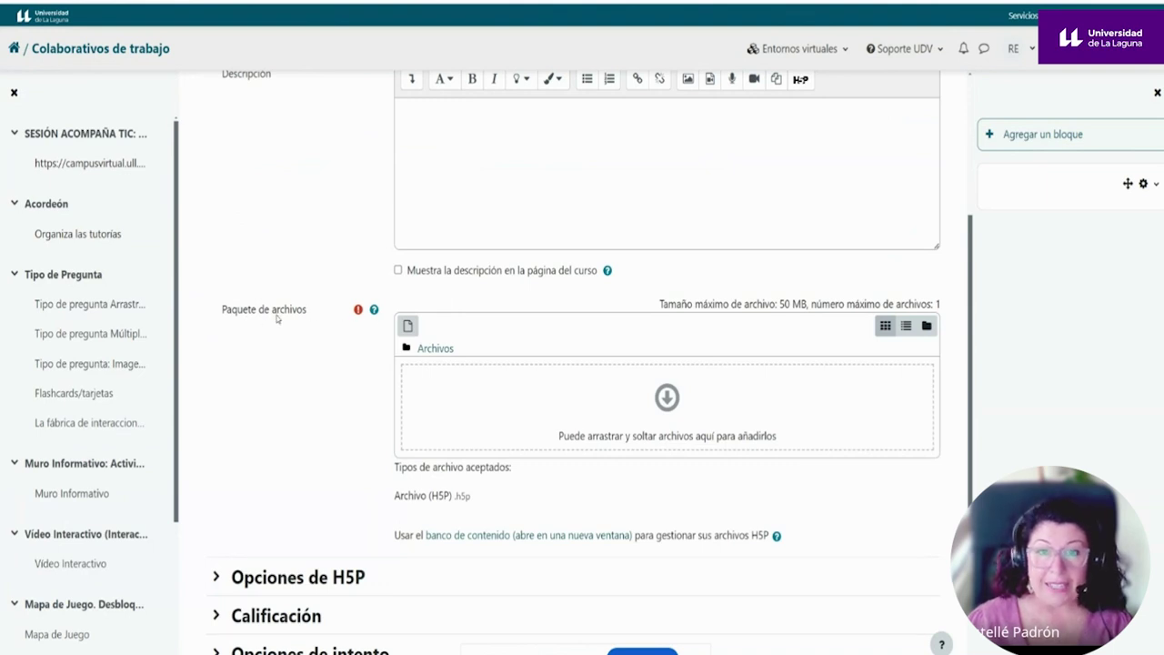
{"action": "left_click", "coordinate": [408, 328]}
{"action": "left_click", "coordinate": [396, 217]}
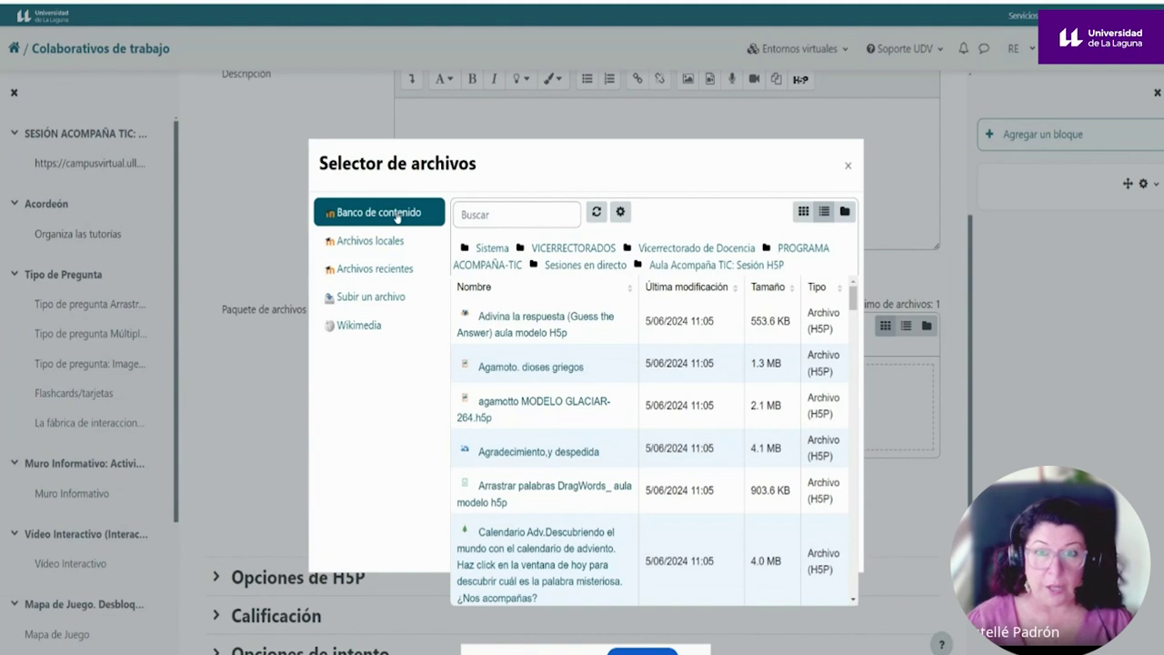
{"action": "left_click", "coordinate": [397, 216]}
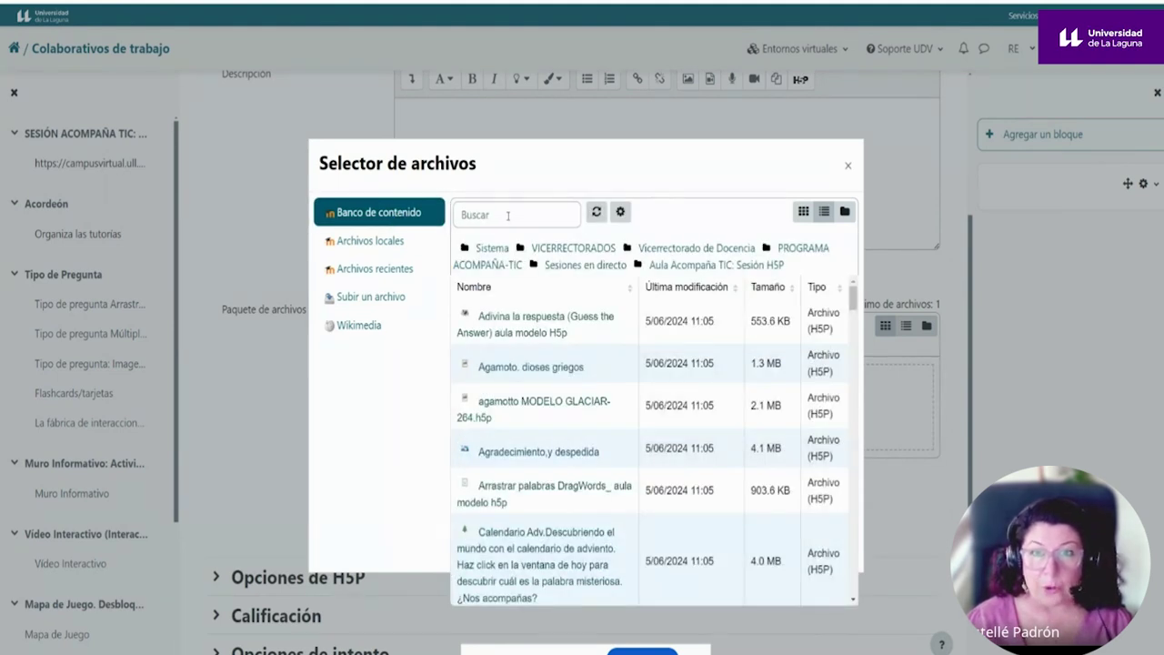
{"action": "left_click", "coordinate": [508, 215]}
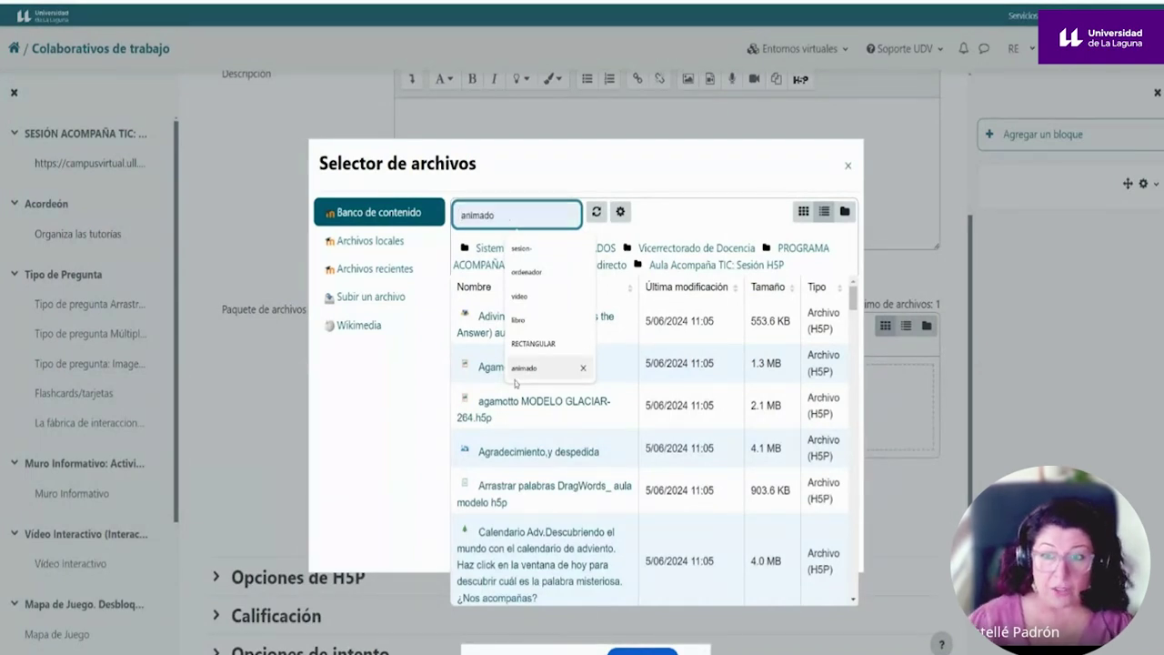
{"action": "scroll", "coordinate": [515, 428], "scroll_direction": "down", "scroll_amount": 3}
{"action": "scroll", "coordinate": [515, 477], "scroll_direction": "up", "scroll_amount": 5}
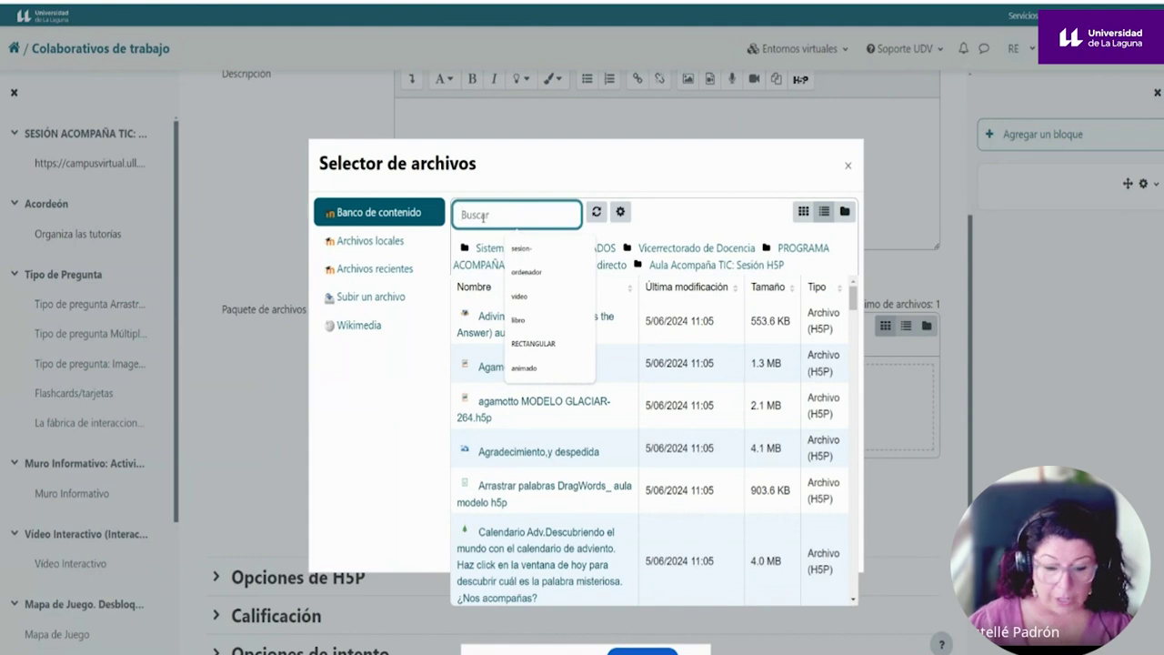
{"action": "type", "text": "sesion-"}
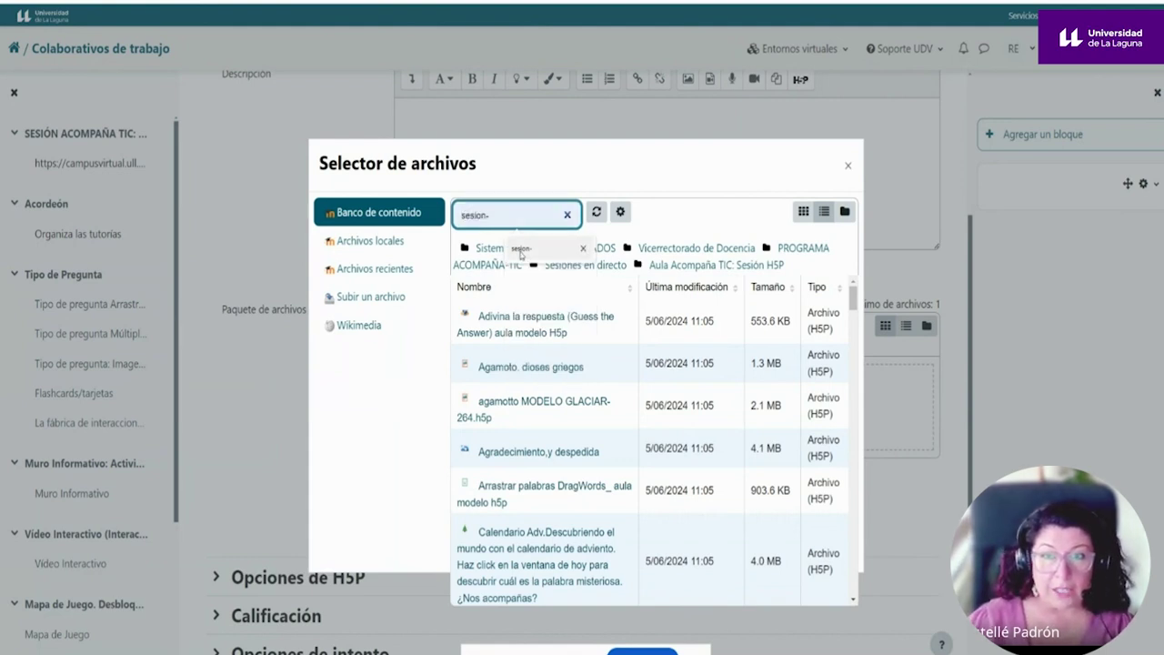
{"action": "left_click", "coordinate": [521, 247]}
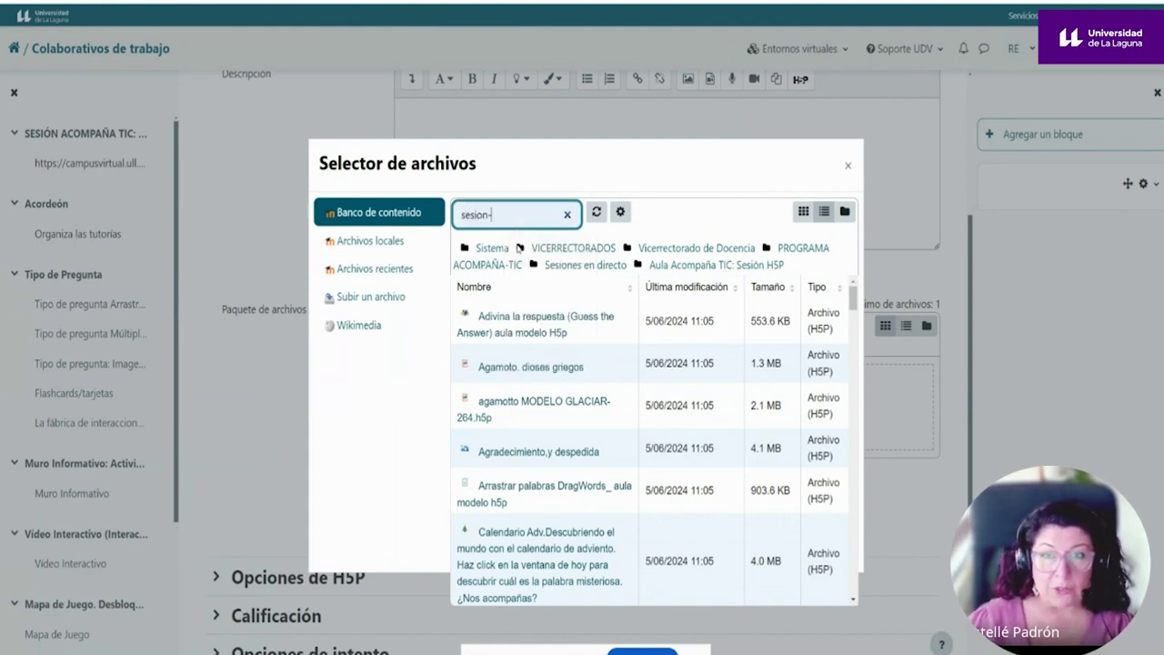
{"action": "key", "text": "Return"}
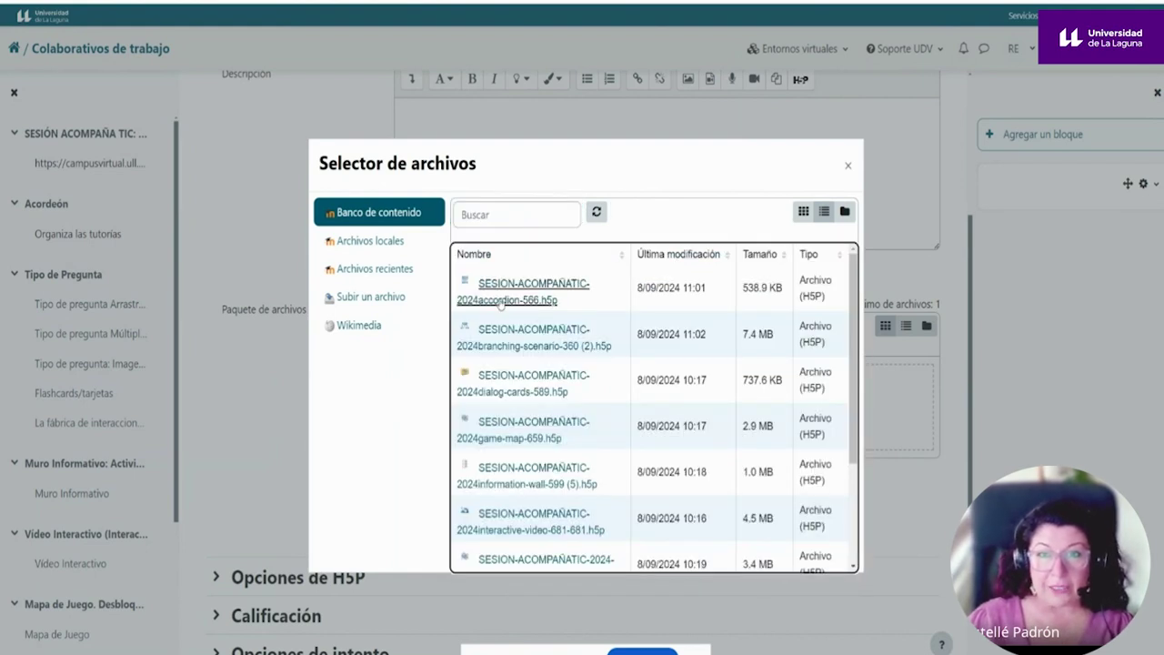
Link the "SESION-ACOMPAÑATIC-2024 vídeo" file interactive-video-679.h5p as the package, with the licence set to "Licencia no especificada".
{"action": "scroll", "coordinate": [510, 304], "scroll_direction": "down", "scroll_amount": 3}
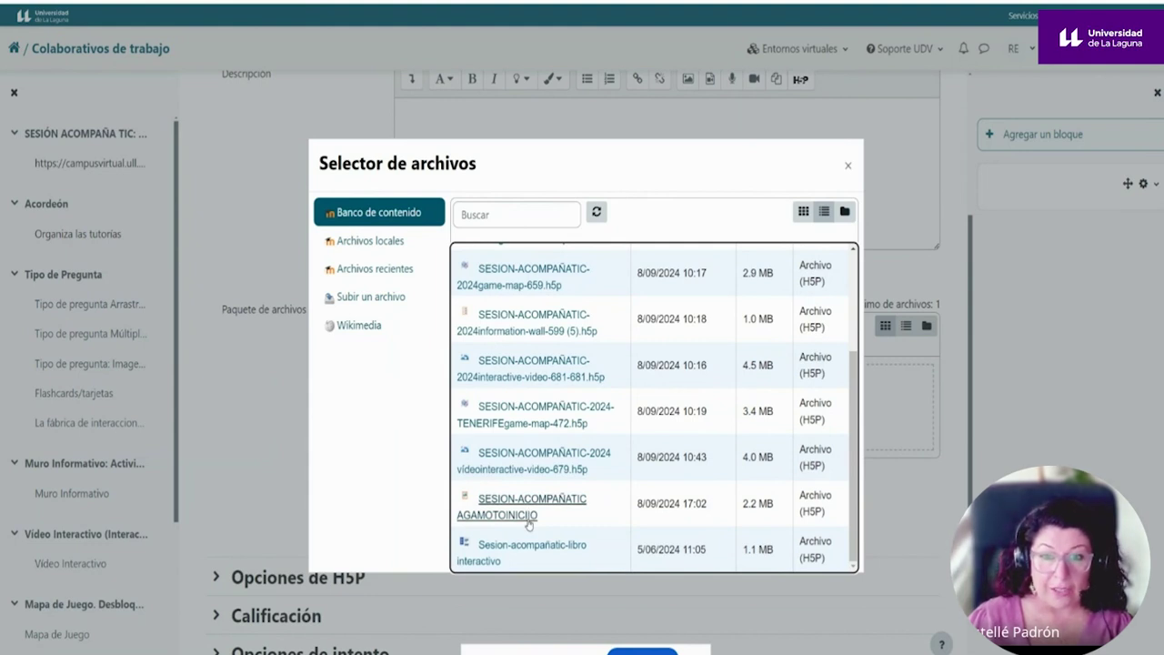
{"action": "left_click", "coordinate": [547, 457]}
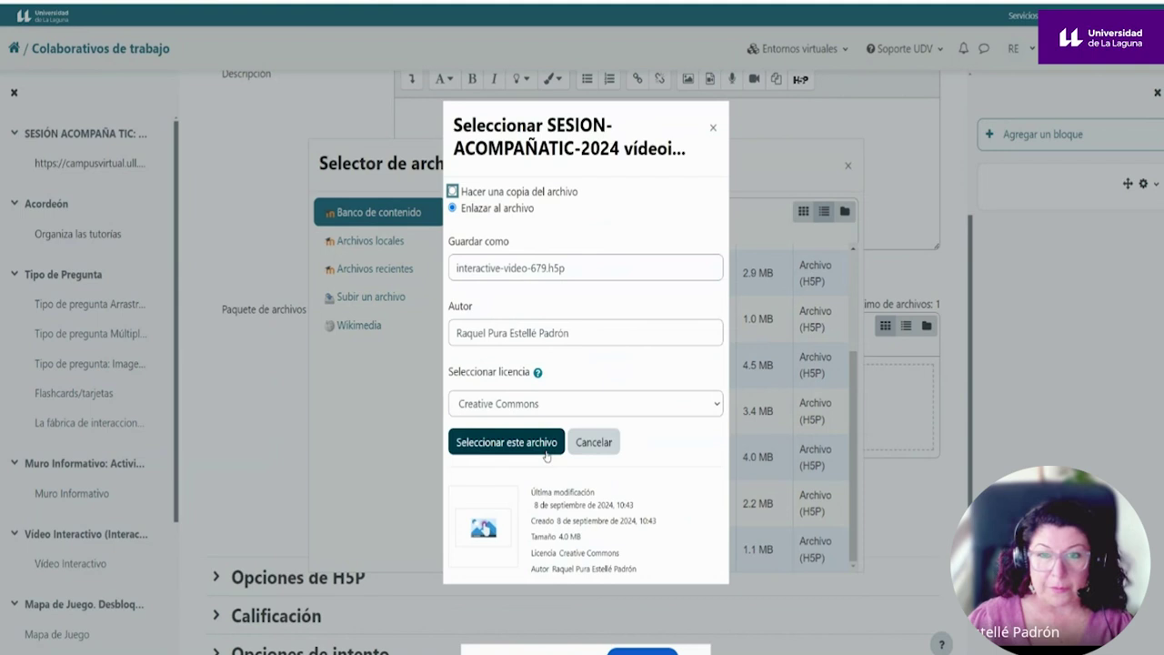
{"action": "left_click", "coordinate": [543, 405]}
{"action": "left_click", "coordinate": [543, 429]}
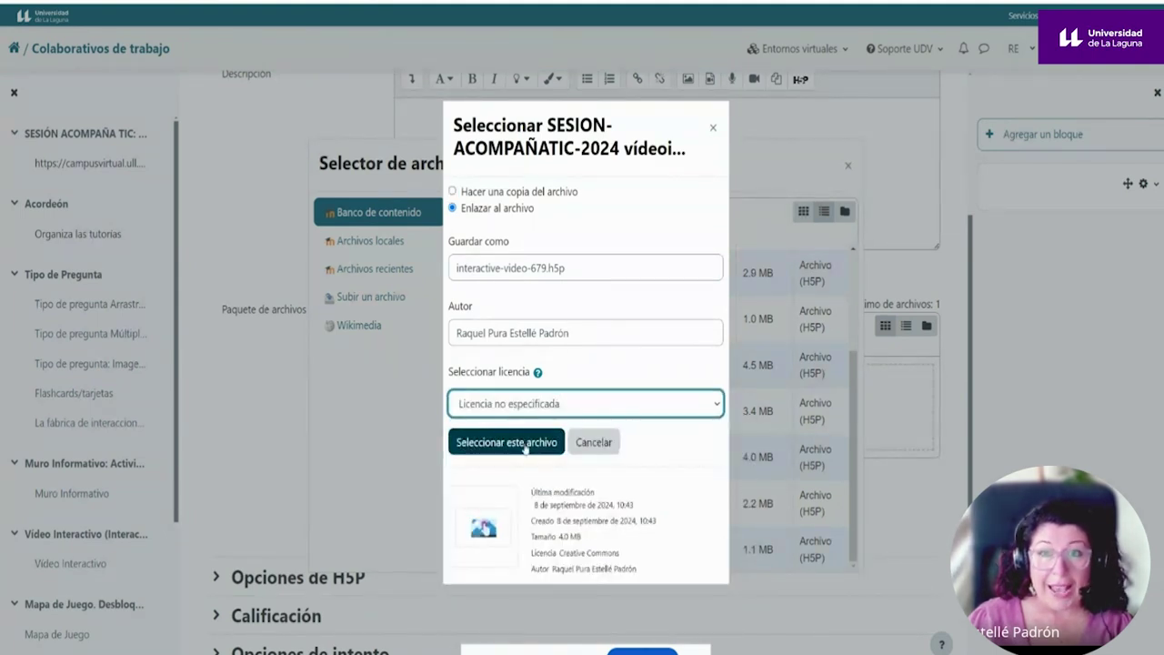
{"action": "left_click", "coordinate": [525, 443]}
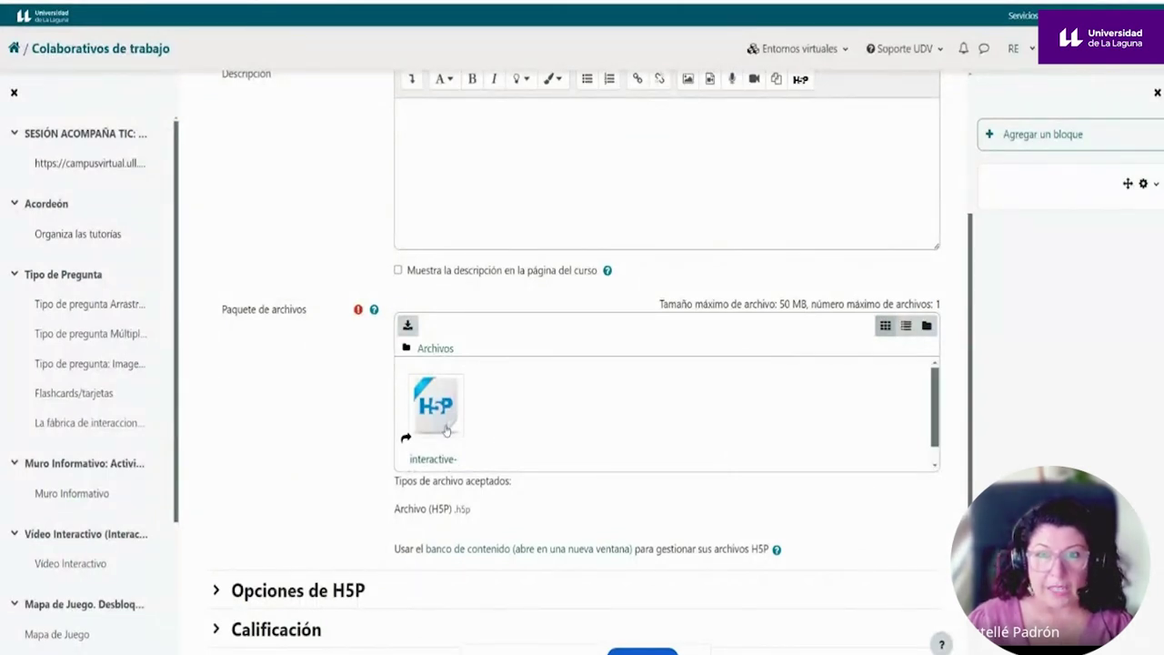
Delete the linked interactive video file from the activity's package.
{"action": "left_click", "coordinate": [446, 430]}
{"action": "left_click", "coordinate": [525, 191]}
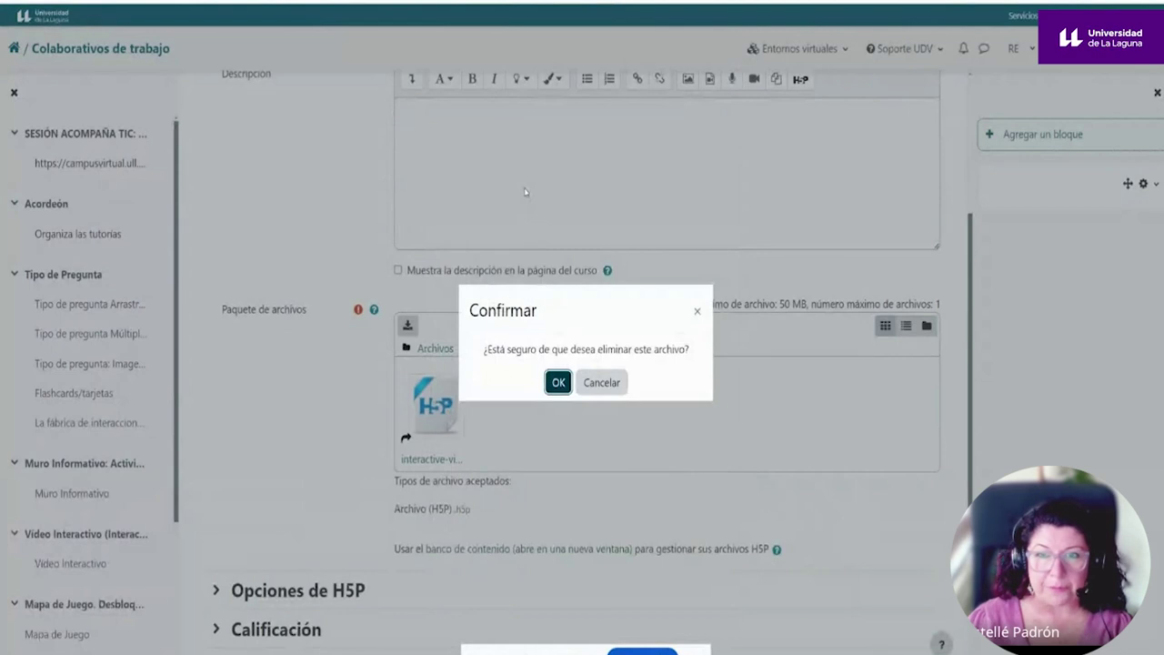
{"action": "left_click", "coordinate": [557, 383]}
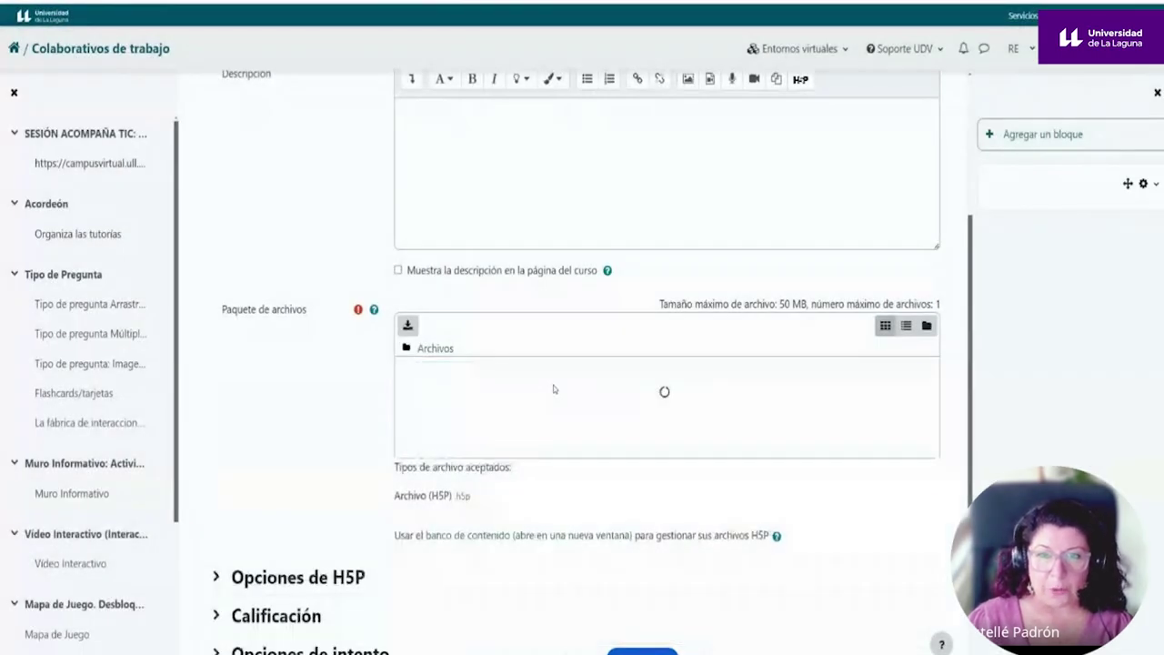
Search the content bank for "sesion-" again and link interactive-video-679.h5p as the package under the Creative Commons licence.
{"action": "left_click", "coordinate": [409, 327]}
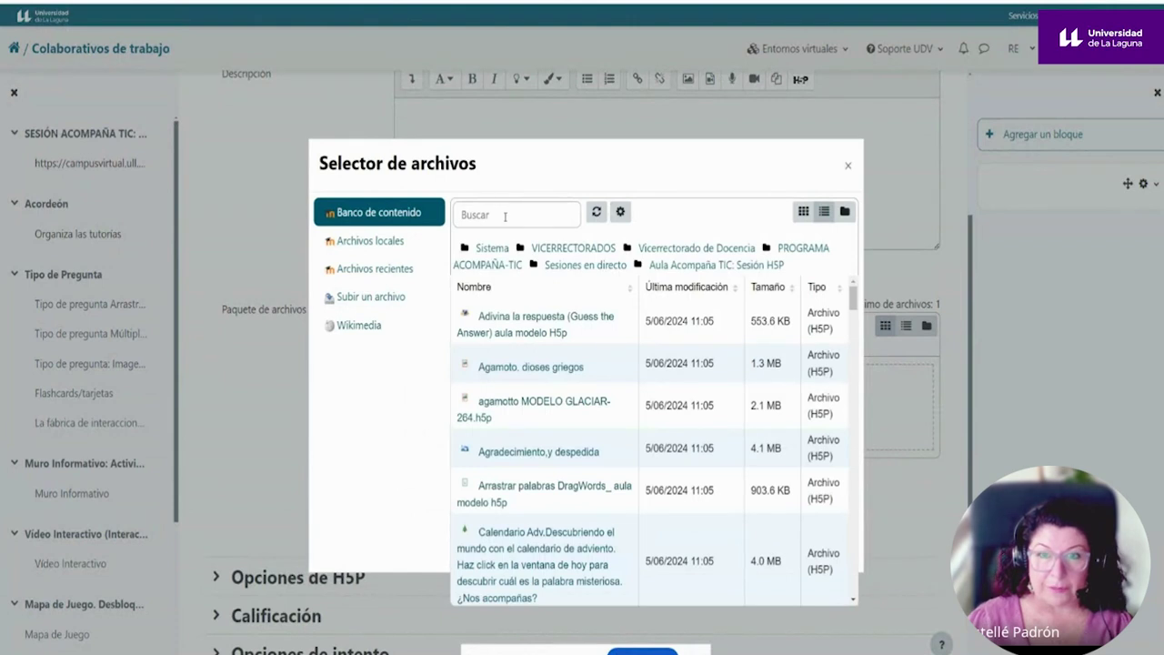
{"action": "left_click", "coordinate": [505, 217]}
{"action": "type", "text": "se"}
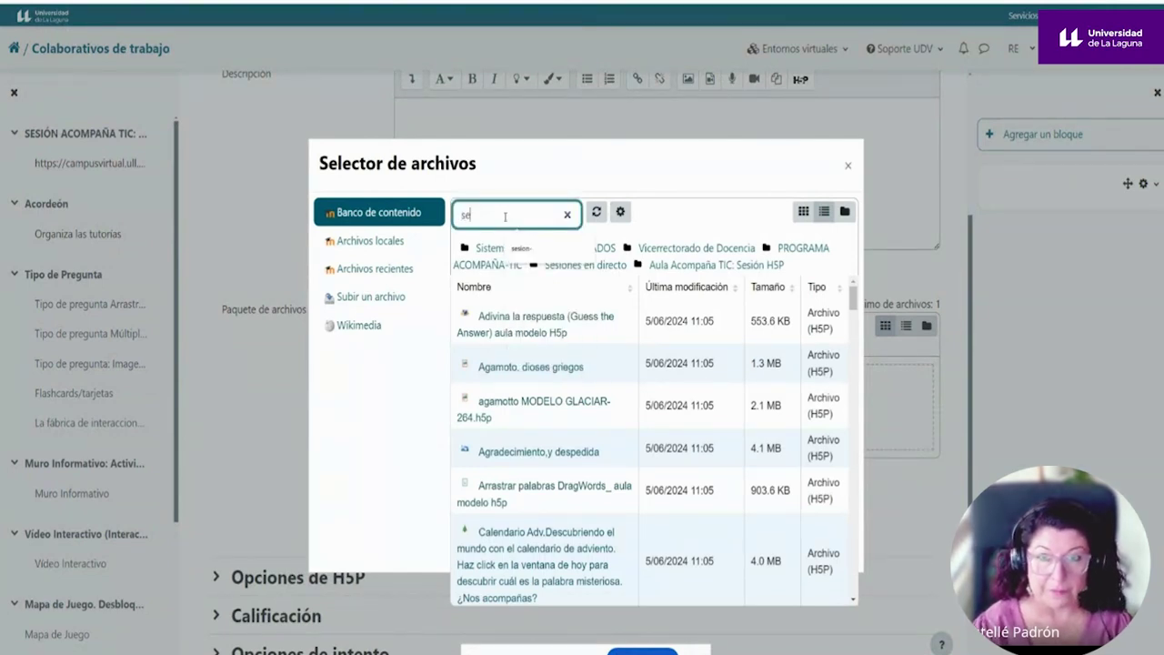
{"action": "type", "text": "sion-"}
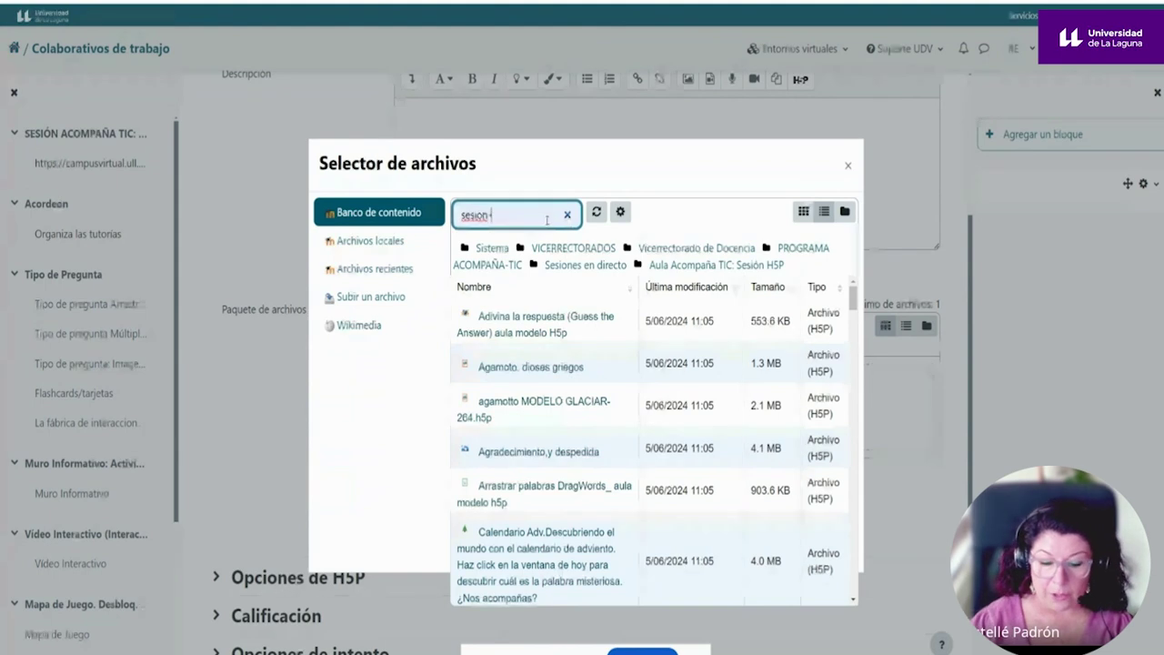
{"action": "key", "text": "Return"}
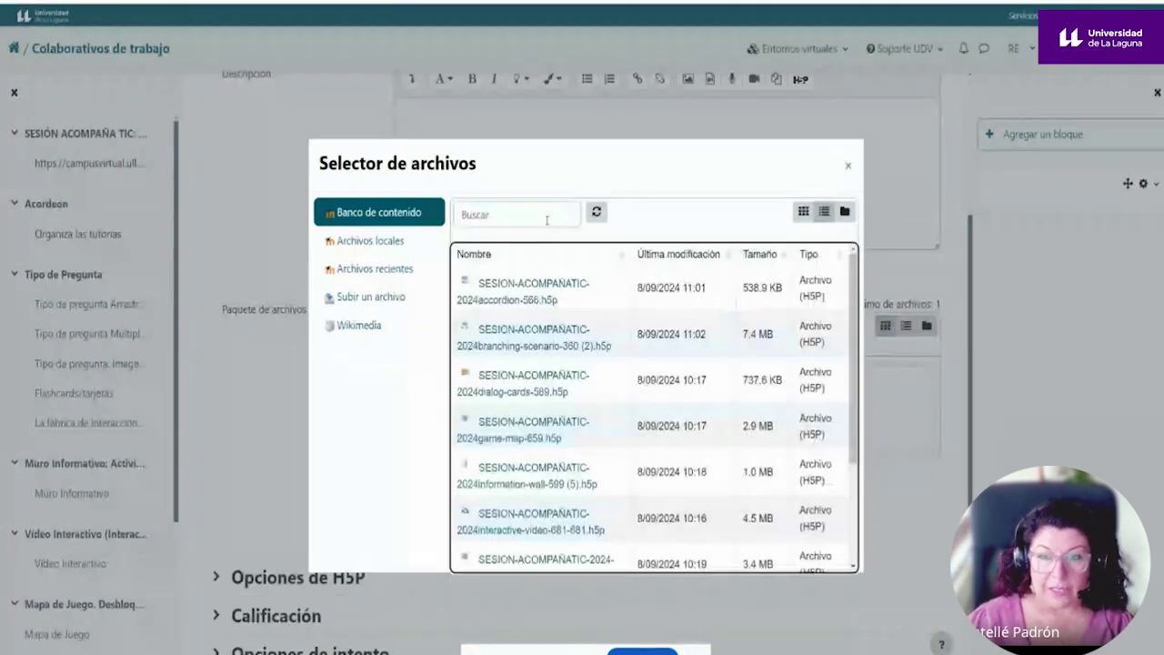
{"action": "scroll", "coordinate": [533, 383], "scroll_direction": "down", "scroll_amount": 3}
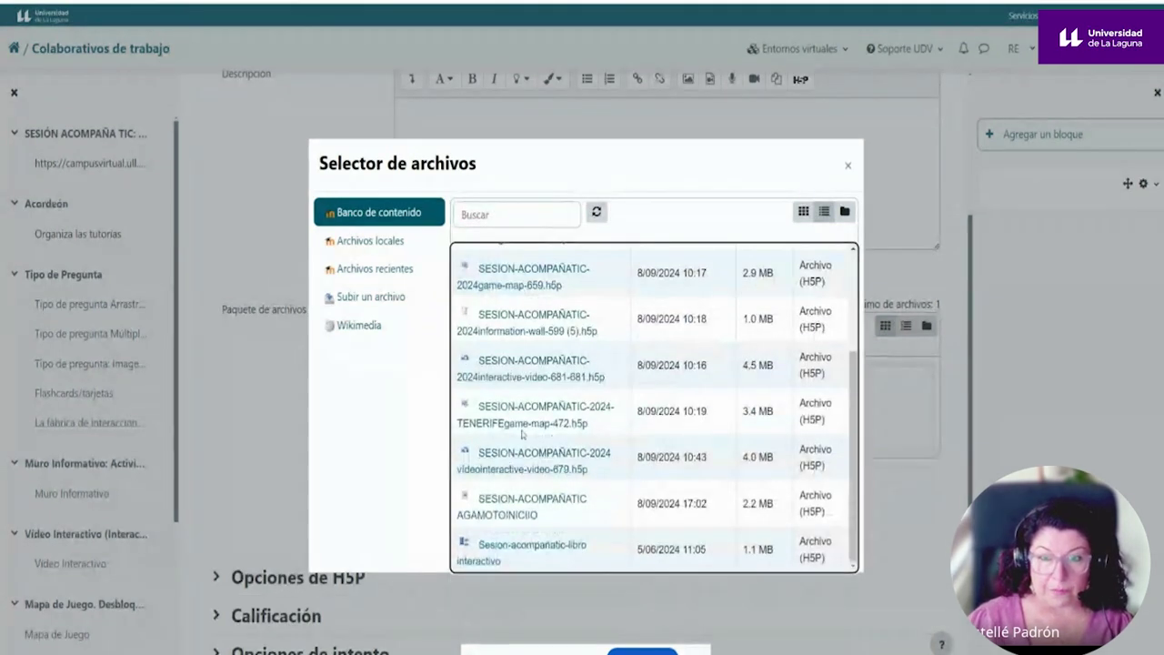
{"action": "left_click", "coordinate": [523, 460]}
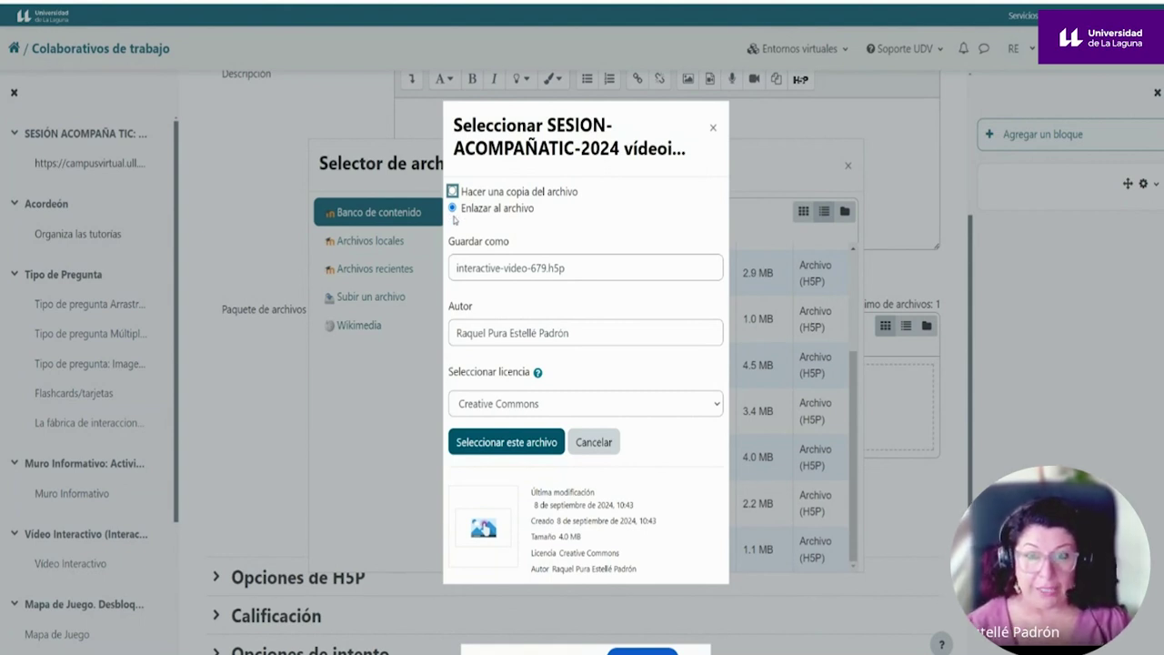
{"action": "left_click", "coordinate": [519, 445]}
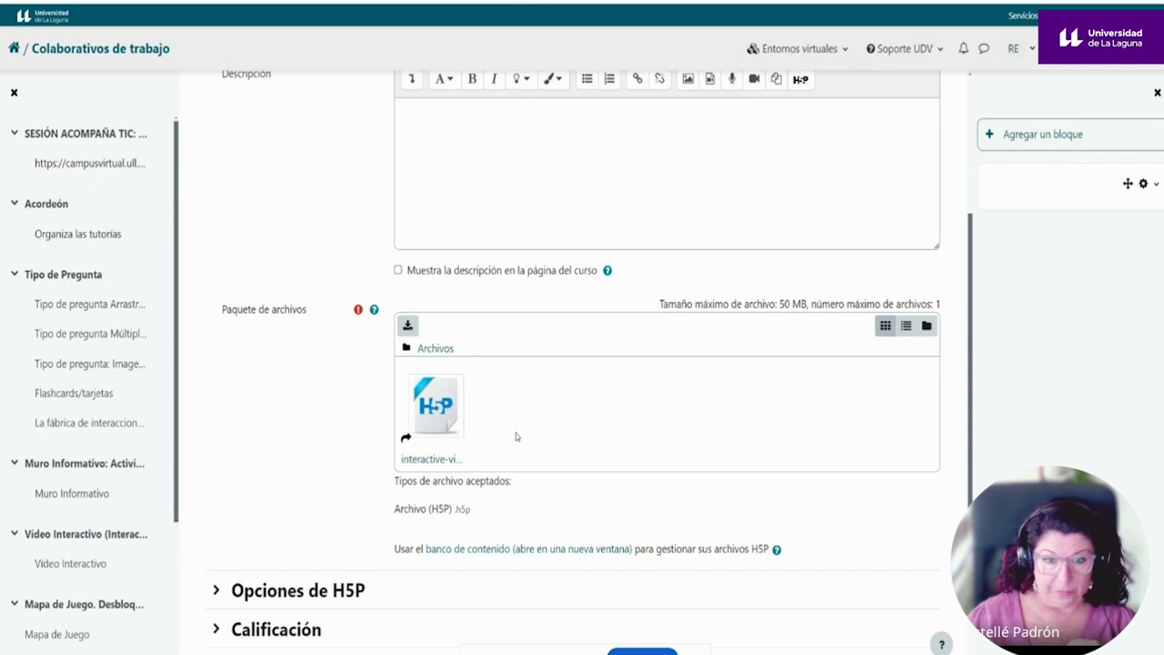
Expand the activity's H5P options and grading sections and review the grade type choices, keeping Puntuación.
{"action": "scroll", "coordinate": [516, 433], "scroll_direction": "down", "scroll_amount": 2}
{"action": "scroll", "coordinate": [312, 565], "scroll_direction": "down", "scroll_amount": 1}
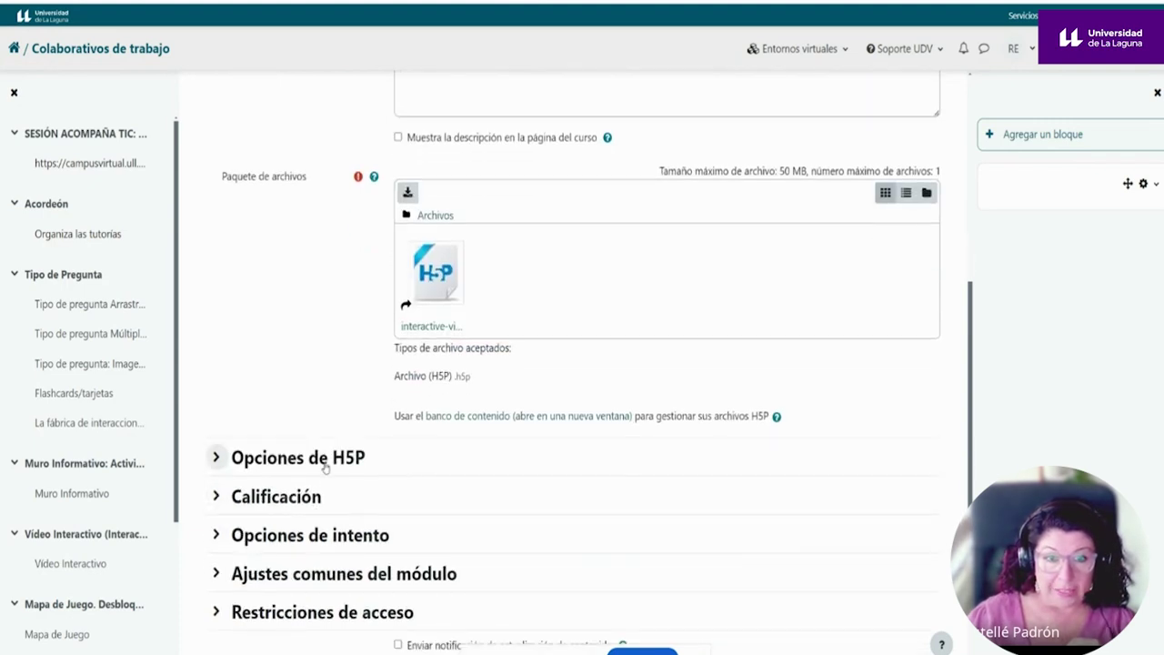
{"action": "left_click", "coordinate": [324, 466]}
{"action": "scroll", "coordinate": [529, 479], "scroll_direction": "down", "scroll_amount": 1}
{"action": "scroll", "coordinate": [528, 478], "scroll_direction": "down", "scroll_amount": 2}
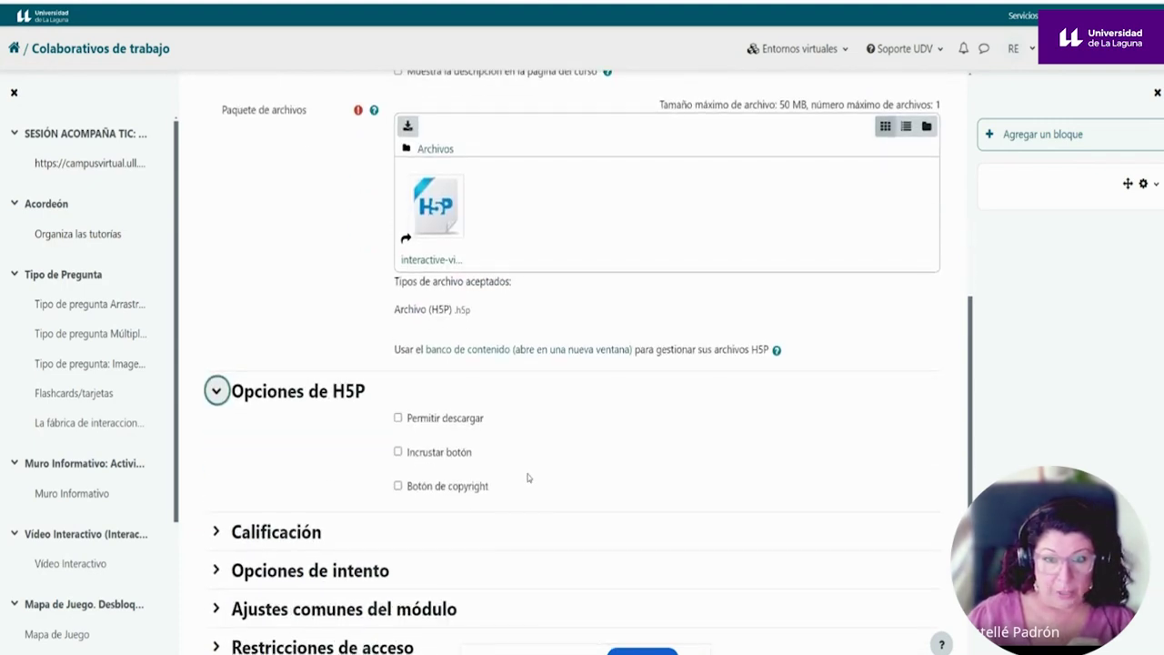
{"action": "left_click", "coordinate": [256, 469]}
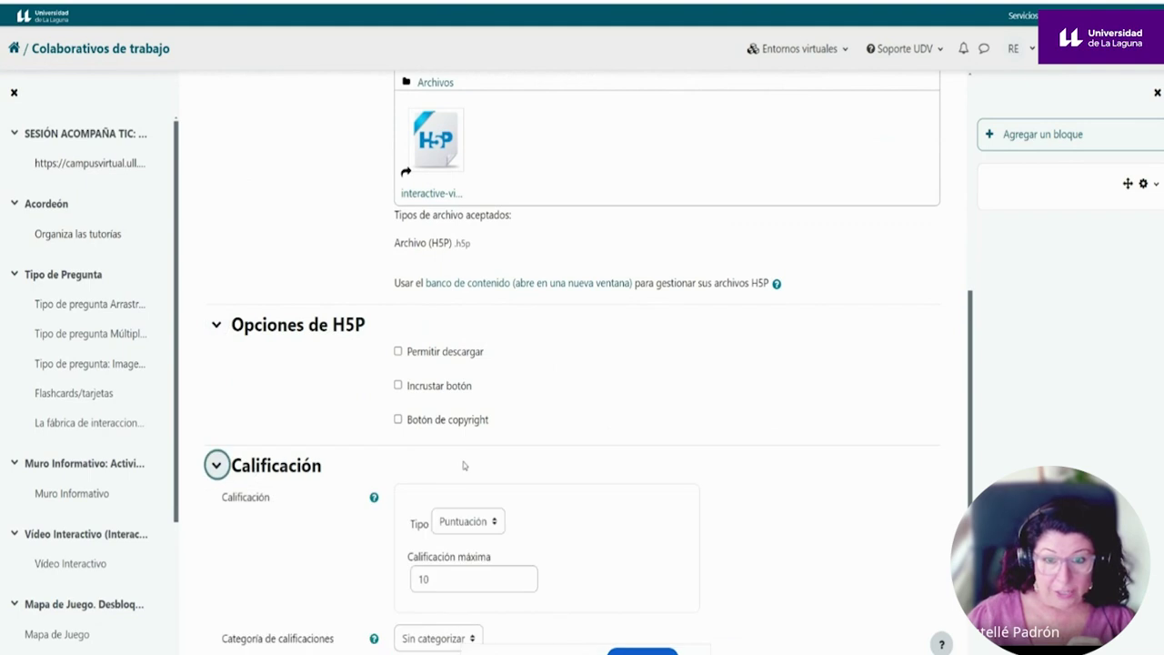
{"action": "left_click", "coordinate": [464, 524]}
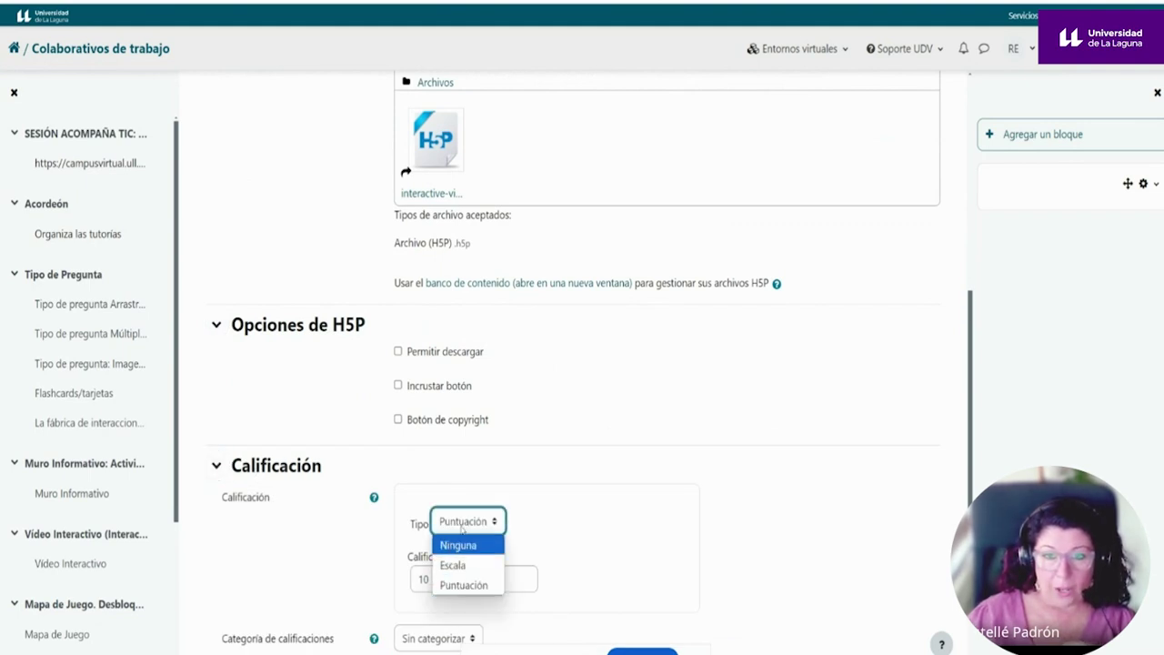
{"action": "left_click", "coordinate": [462, 527]}
In the attempt options, let participants review their own attempts and set the grading method to "Último intento".
{"action": "scroll", "coordinate": [457, 530], "scroll_direction": "down", "scroll_amount": 3}
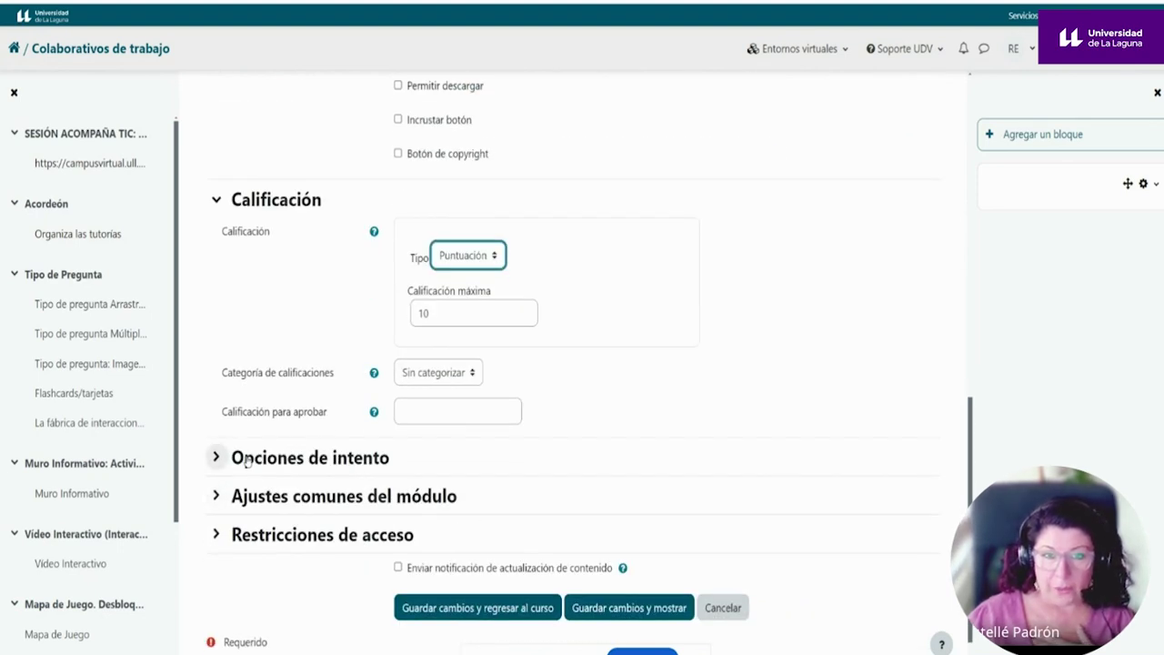
{"action": "left_click", "coordinate": [303, 462]}
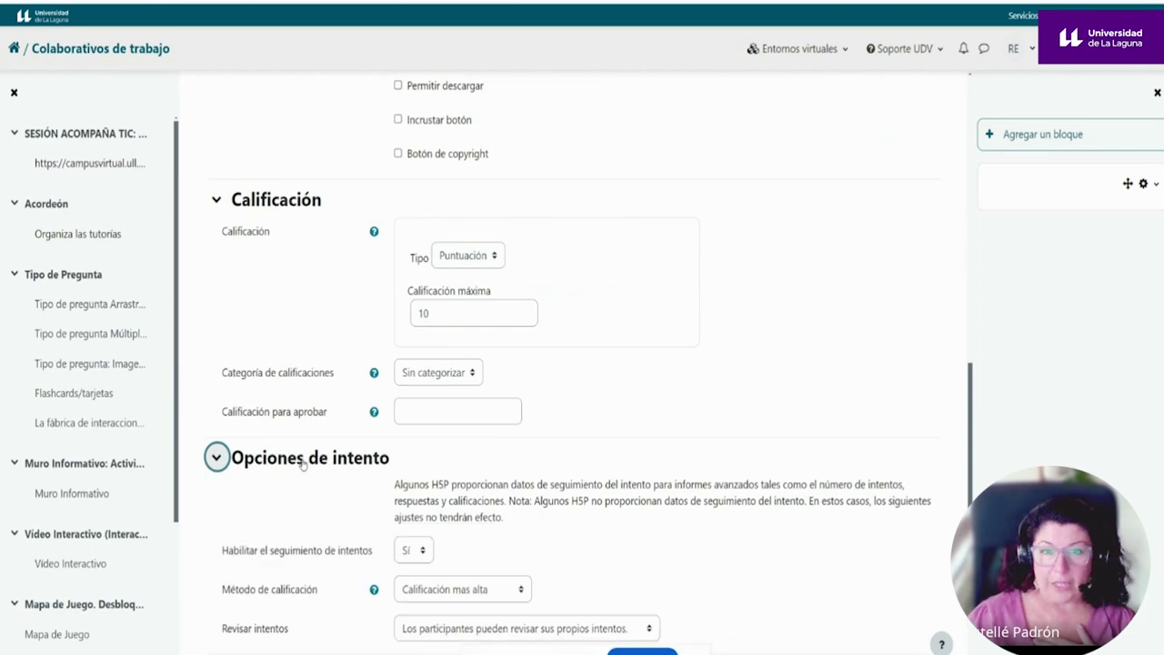
{"action": "scroll", "coordinate": [541, 477], "scroll_direction": "down", "scroll_amount": 1}
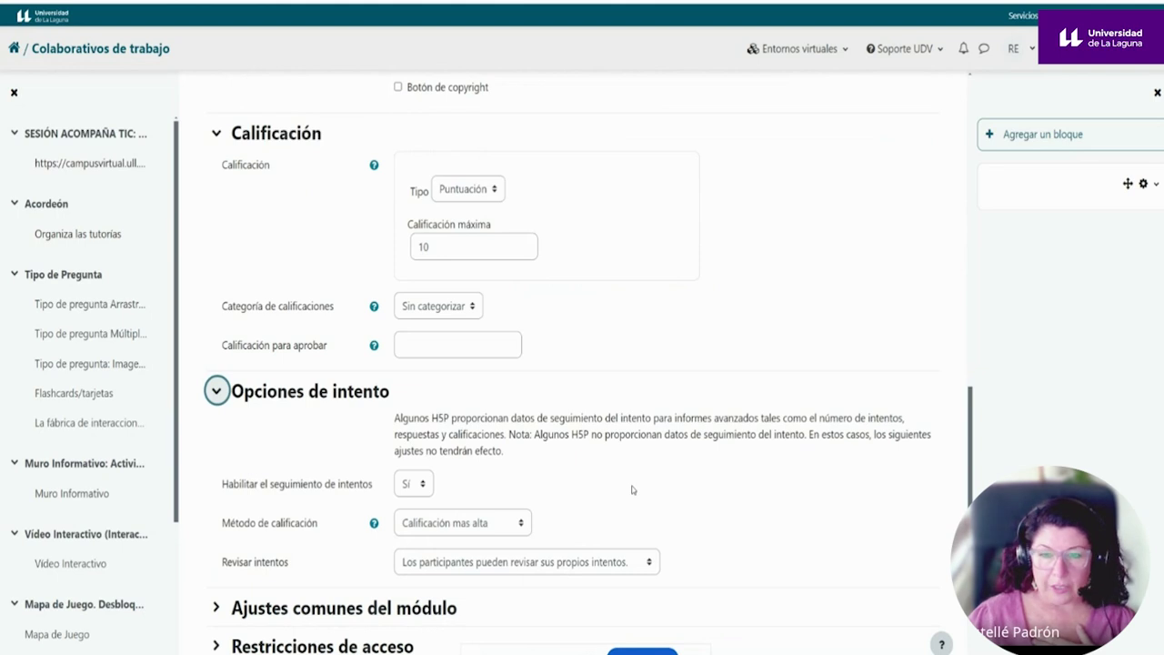
{"action": "left_click", "coordinate": [485, 566]}
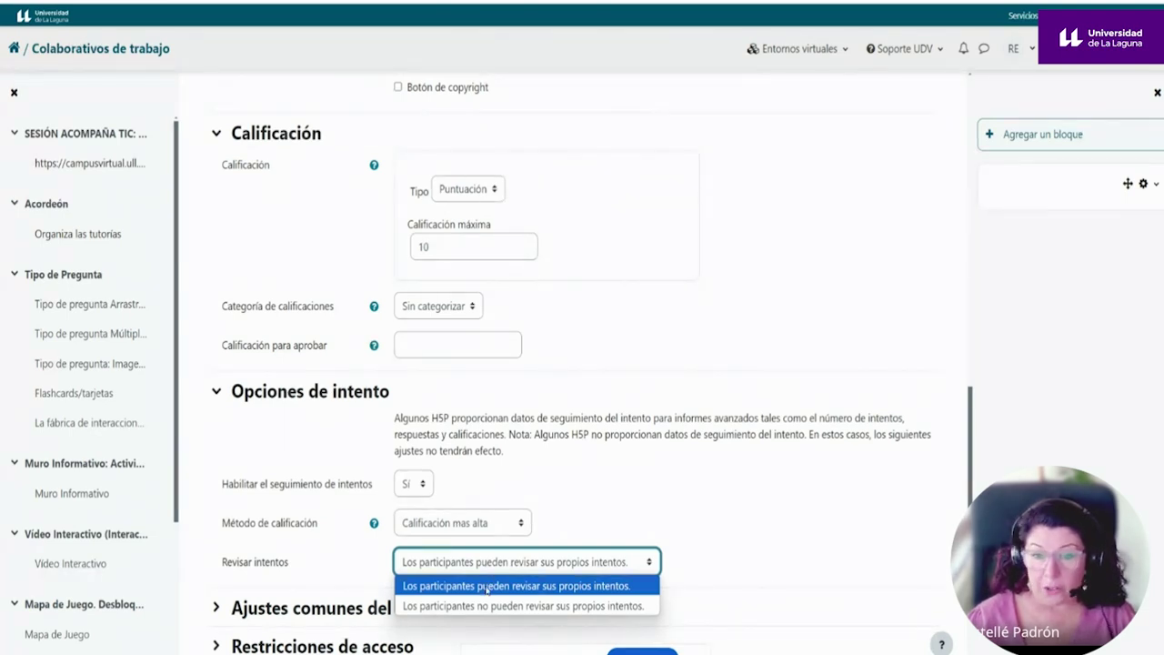
{"action": "left_click", "coordinate": [486, 588]}
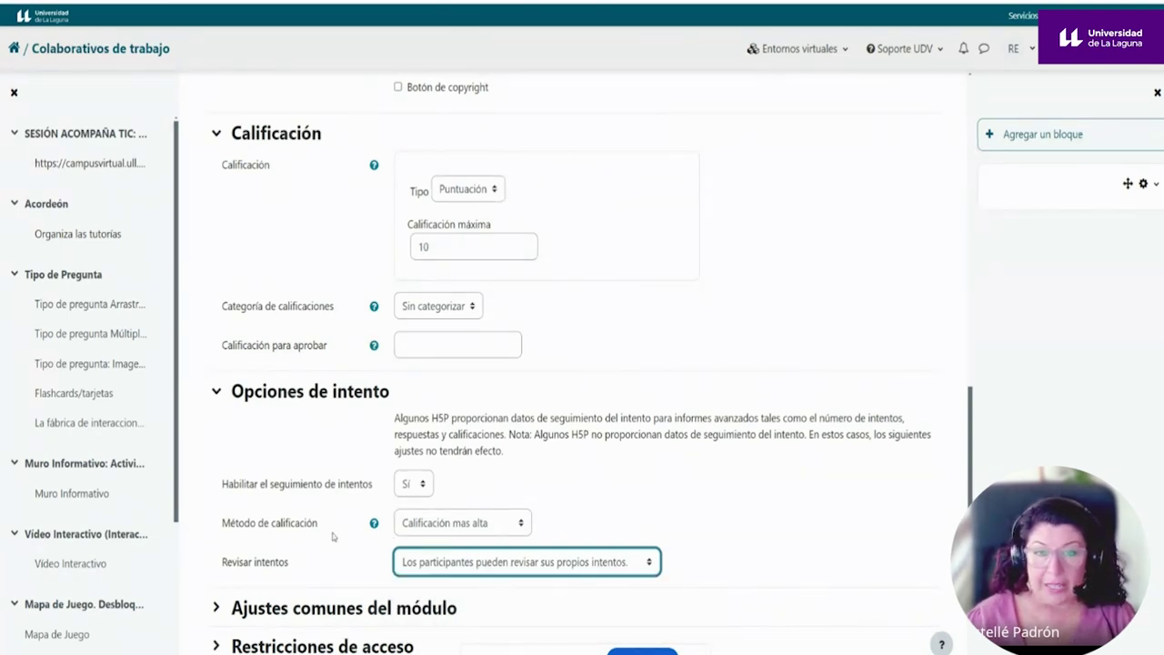
{"action": "left_click", "coordinate": [424, 531]}
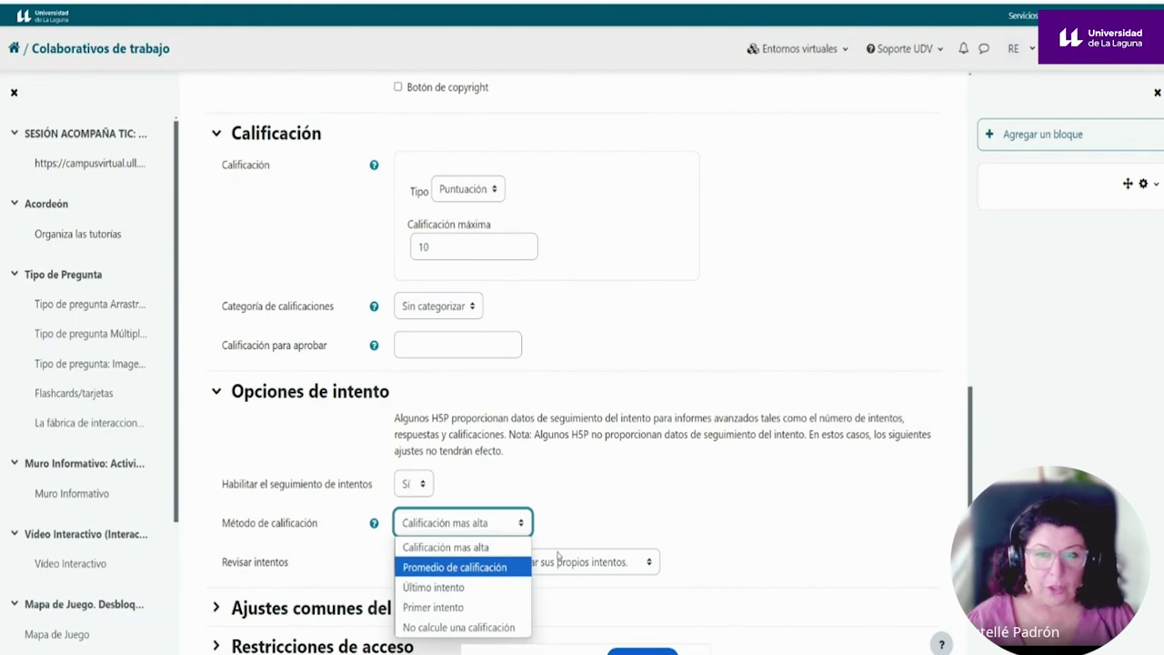
{"action": "left_click", "coordinate": [474, 595]}
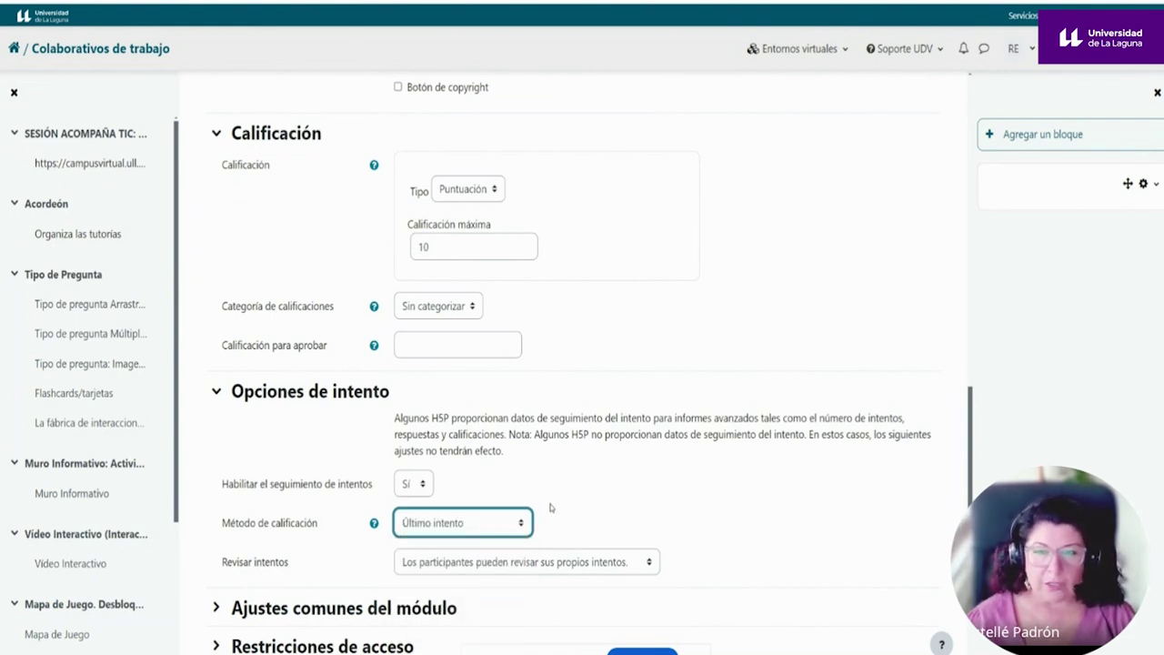
Save the H5P activity, return to the course and locate it in the Despedida section.
{"action": "scroll", "coordinate": [551, 508], "scroll_direction": "down", "scroll_amount": 2}
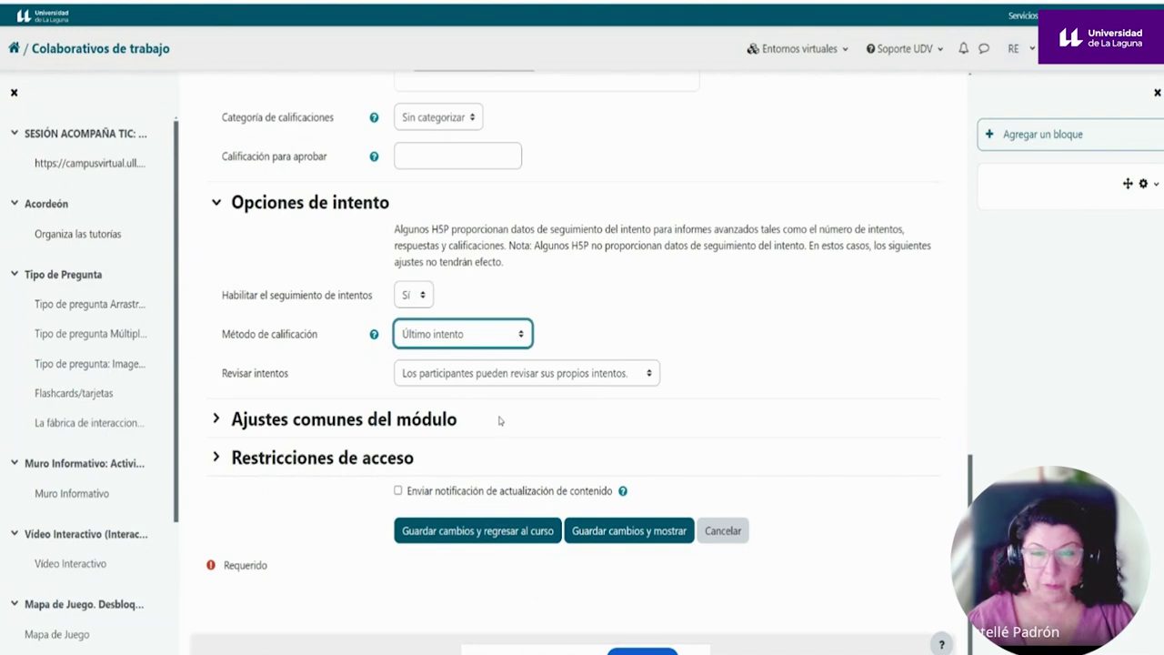
{"action": "left_click", "coordinate": [506, 536]}
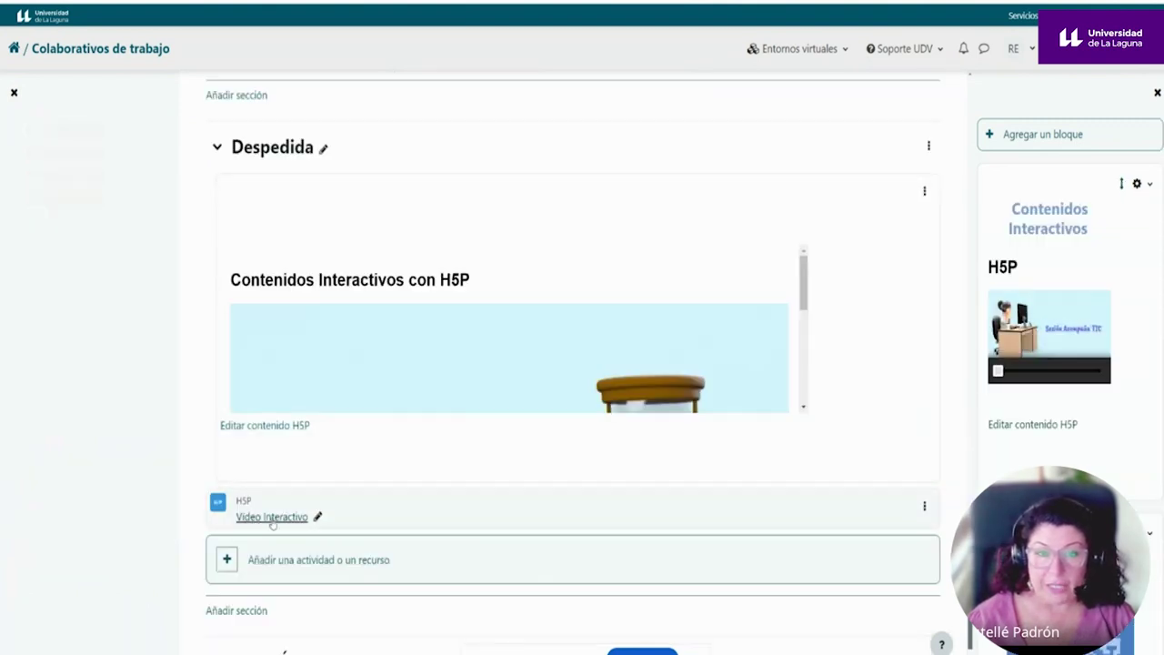
{"action": "scroll", "coordinate": [382, 564], "scroll_direction": "down", "scroll_amount": 2}
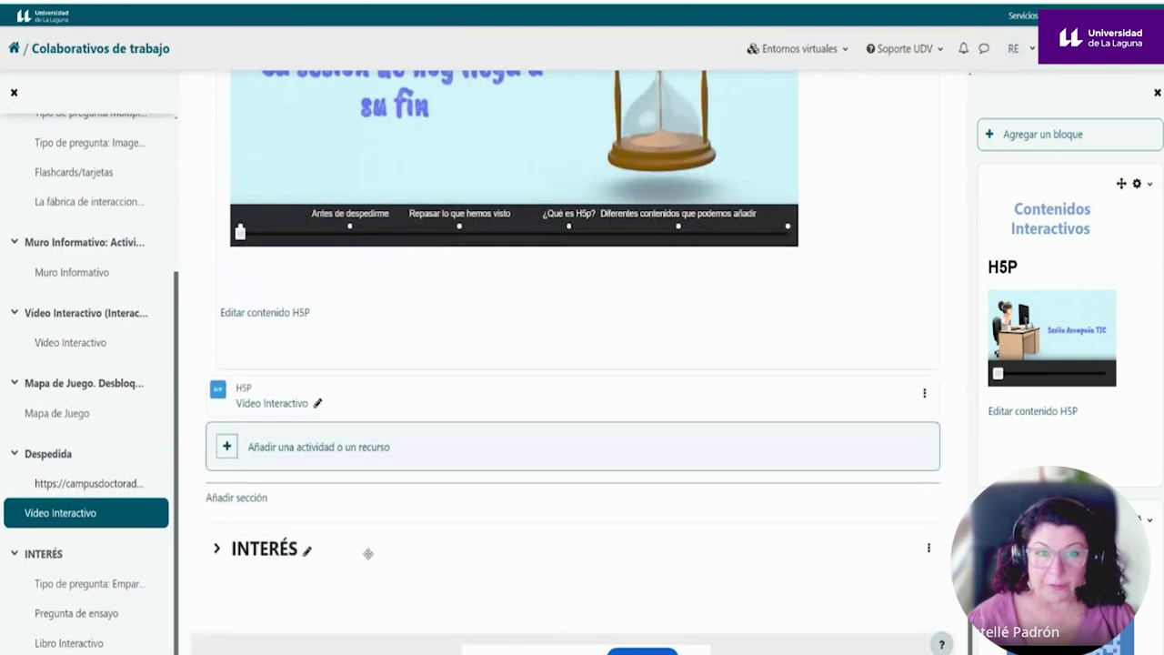
Open the Vídeo Interactivo activity in the Despedida section and examine the preview of its video.
{"action": "left_click", "coordinate": [270, 404]}
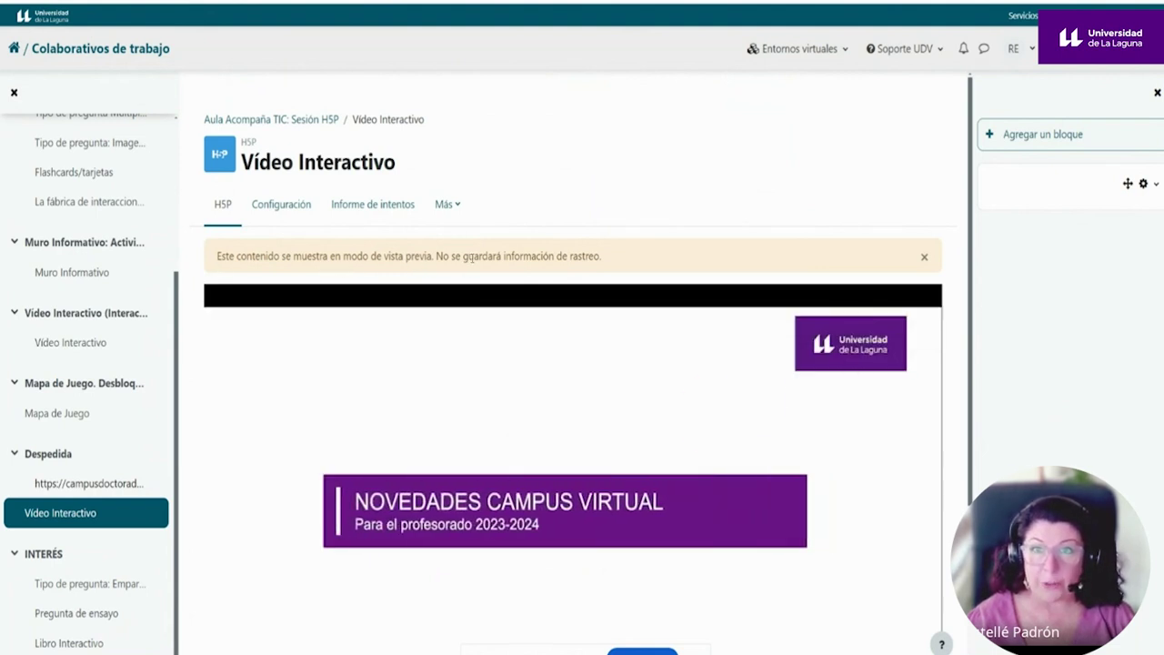
{"action": "scroll", "coordinate": [500, 325], "scroll_direction": "down", "scroll_amount": 1}
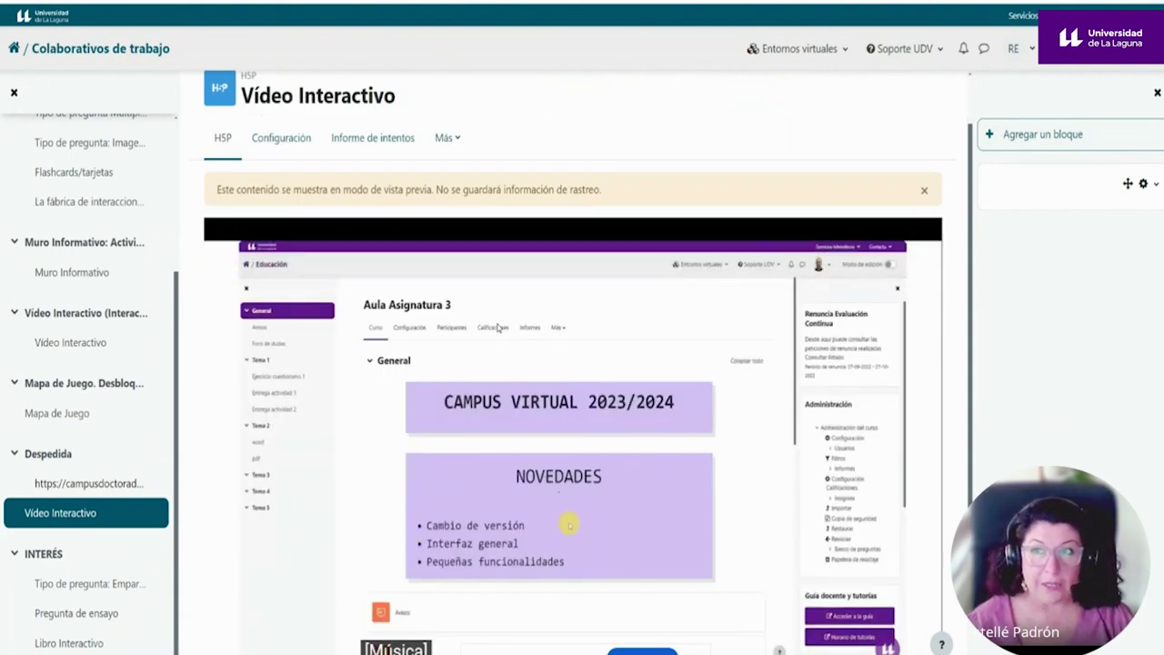
{"action": "scroll", "coordinate": [496, 342], "scroll_direction": "down", "scroll_amount": 1}
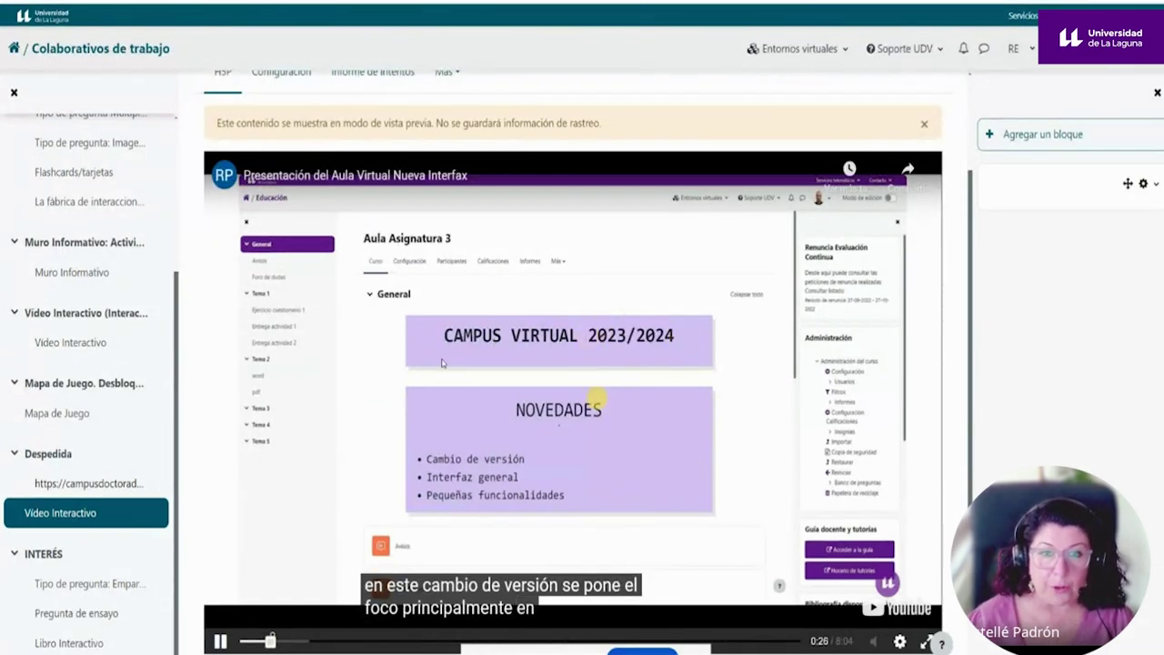
{"action": "scroll", "coordinate": [442, 362], "scroll_direction": "down", "scroll_amount": 2}
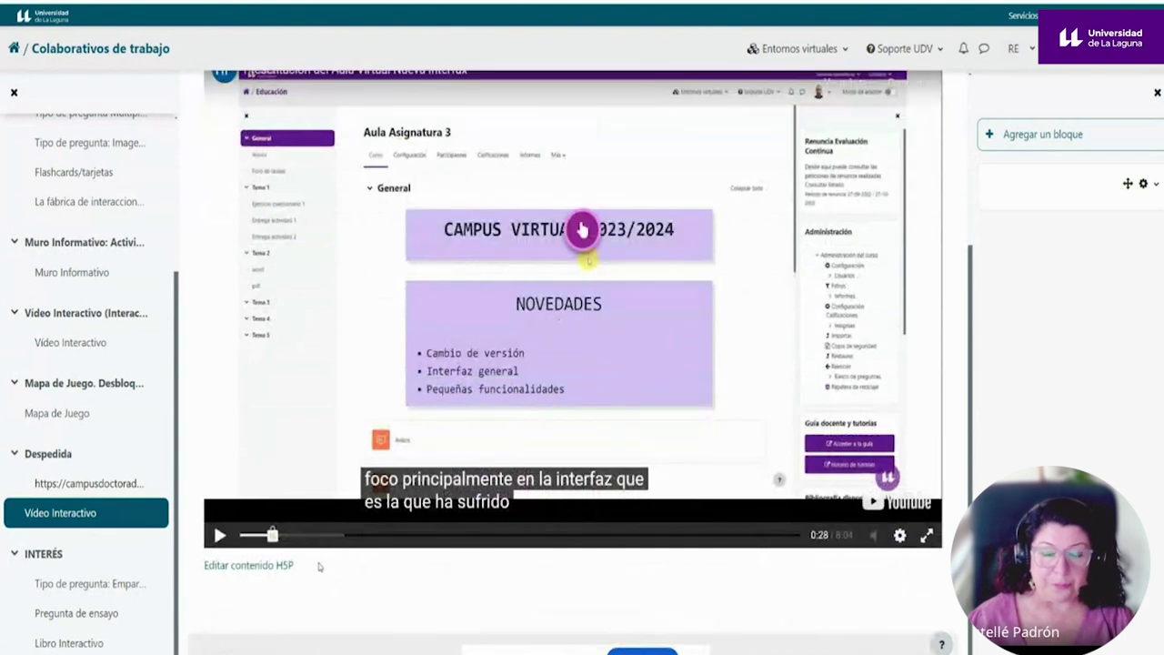
{"action": "scroll", "coordinate": [391, 554], "scroll_direction": "up", "scroll_amount": 5}
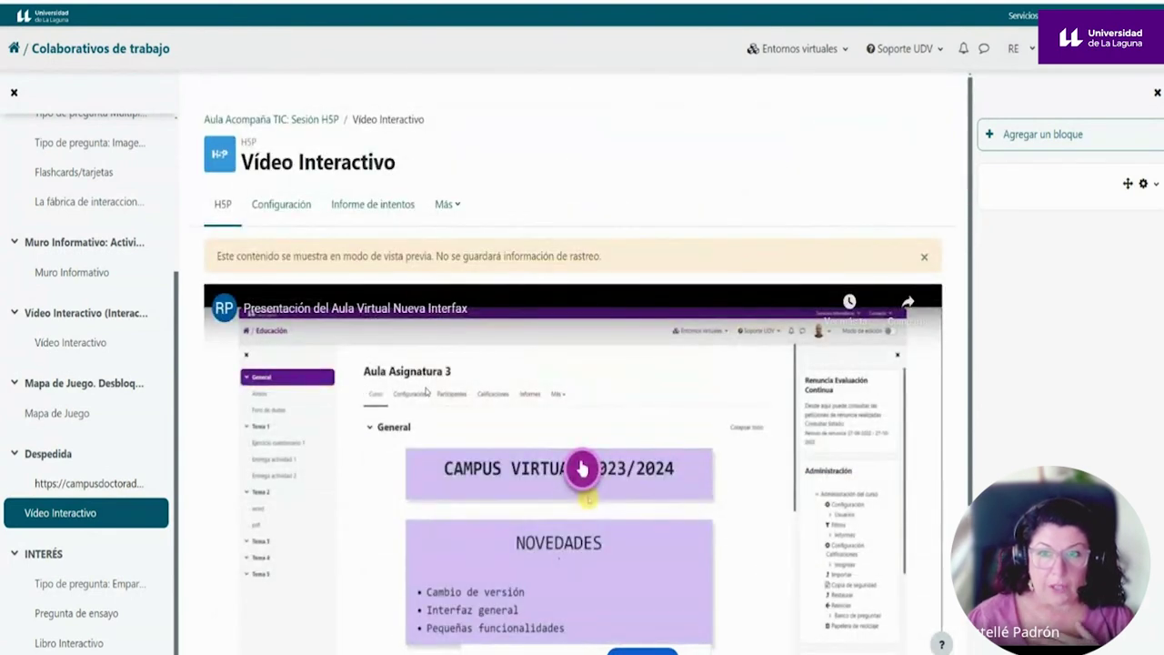
Open the attempts report of the Vídeo Interactivo activity and examine its columns.
{"action": "left_click", "coordinate": [380, 212]}
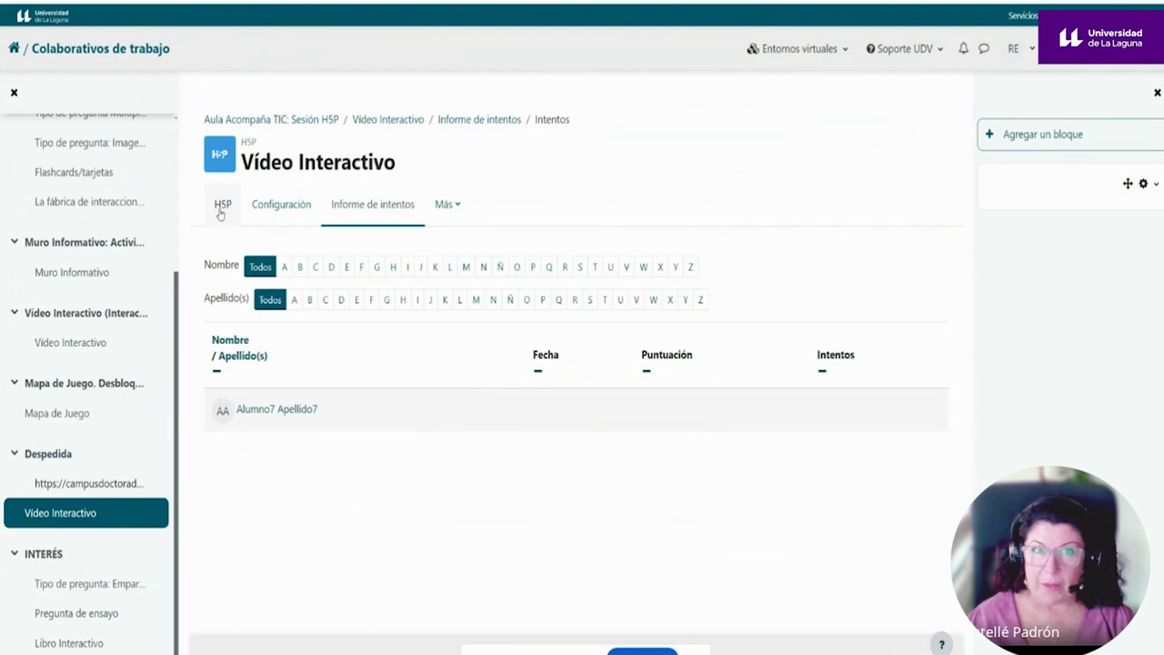
{"action": "scroll", "coordinate": [132, 382], "scroll_direction": "down", "scroll_amount": 1}
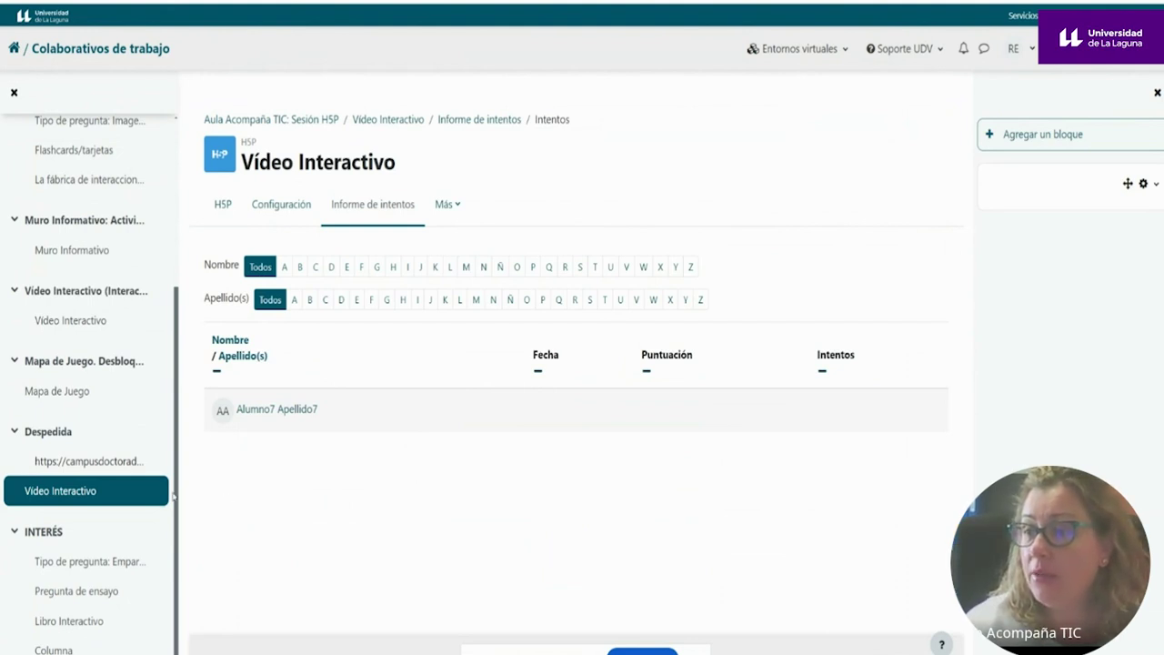
{"action": "left_click_drag", "start_coordinate": [179, 494], "coordinate": [191, 294]}
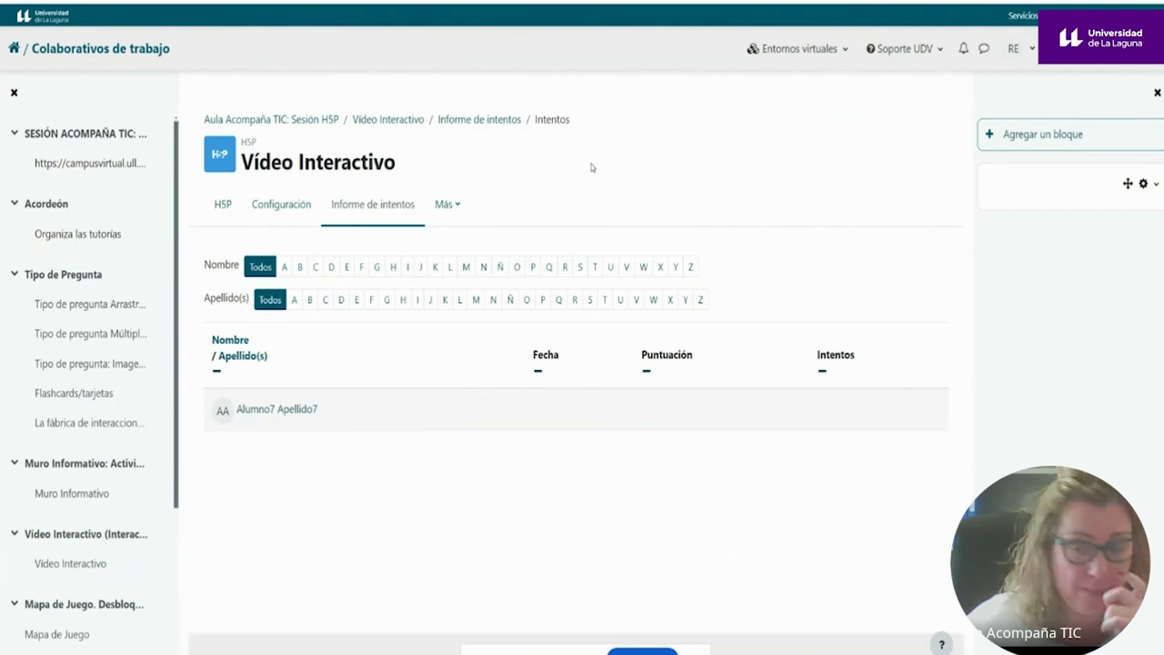
Go back to the course "Aula Acompaña TIC: Sesión H5P" and open its grader report.
{"action": "triple_click", "coordinate": [254, 121]}
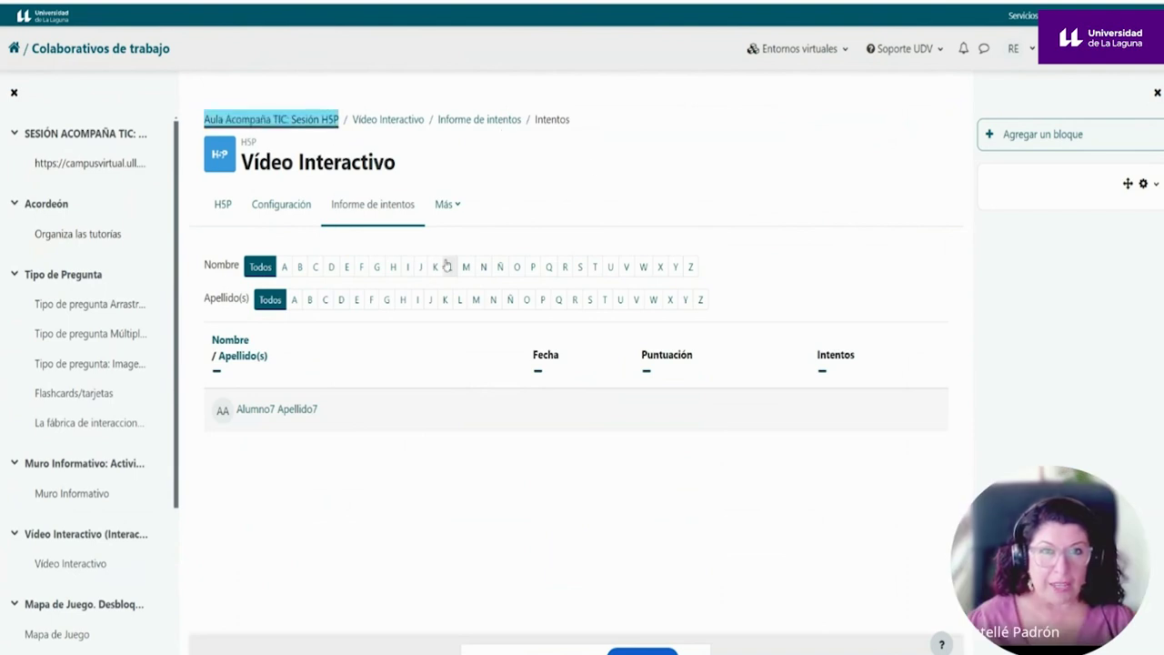
{"action": "key", "text": "alt+Left"}
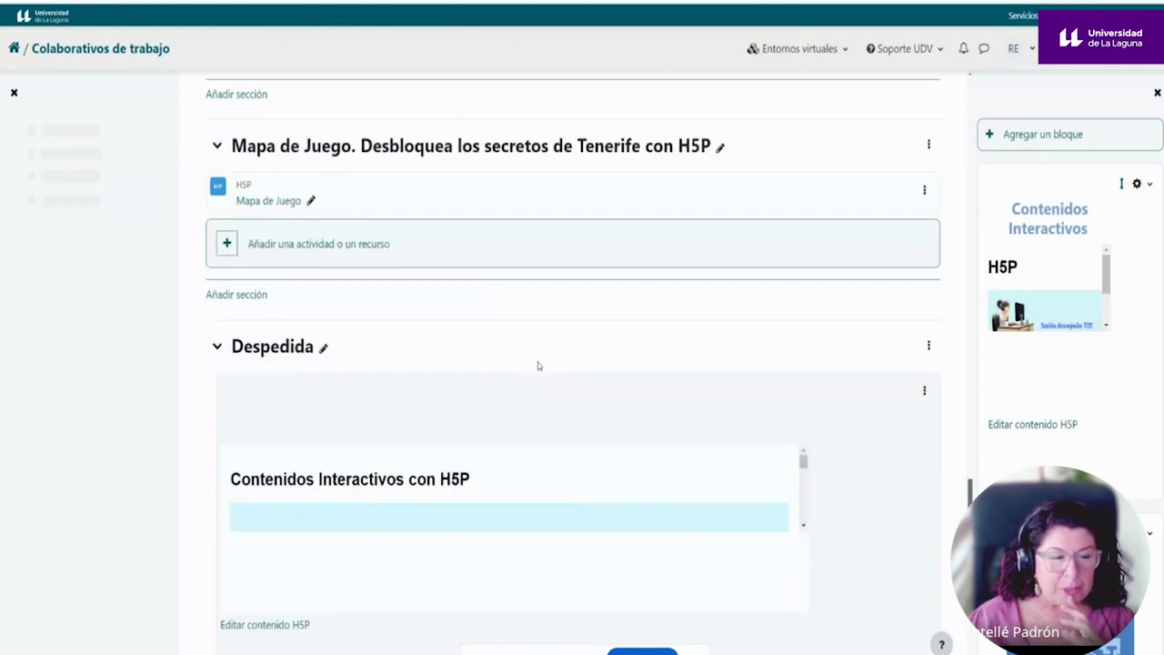
{"action": "scroll", "coordinate": [538, 362], "scroll_direction": "up", "scroll_amount": 7}
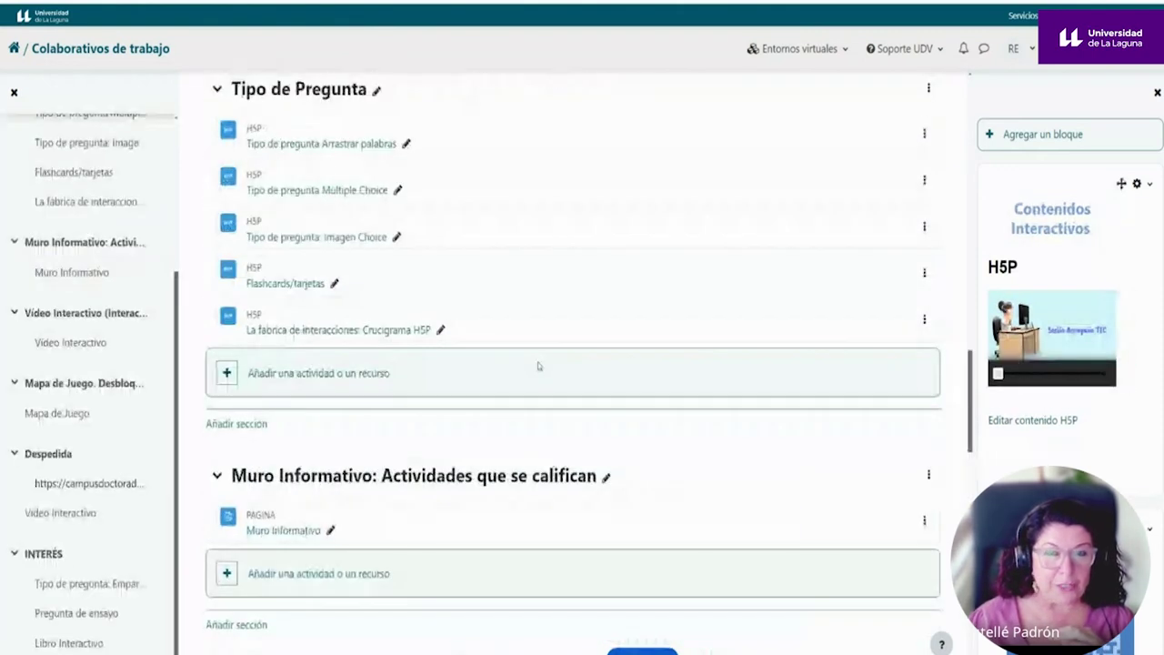
{"action": "scroll", "coordinate": [538, 362], "scroll_direction": "up", "scroll_amount": 10}
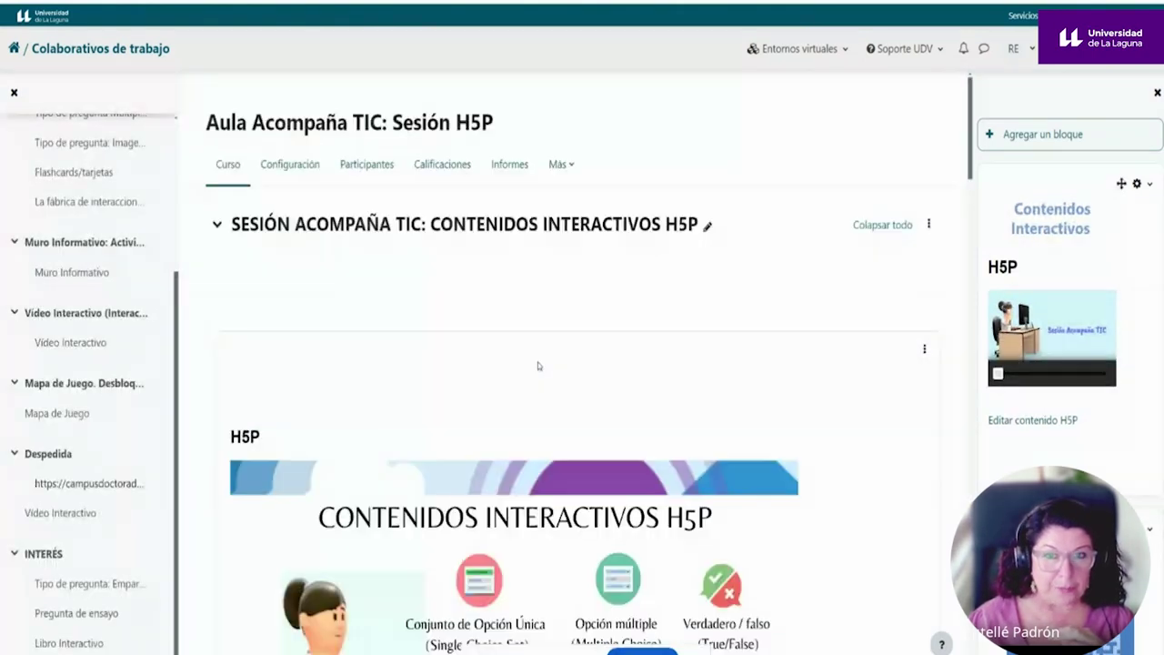
{"action": "left_click", "coordinate": [435, 175]}
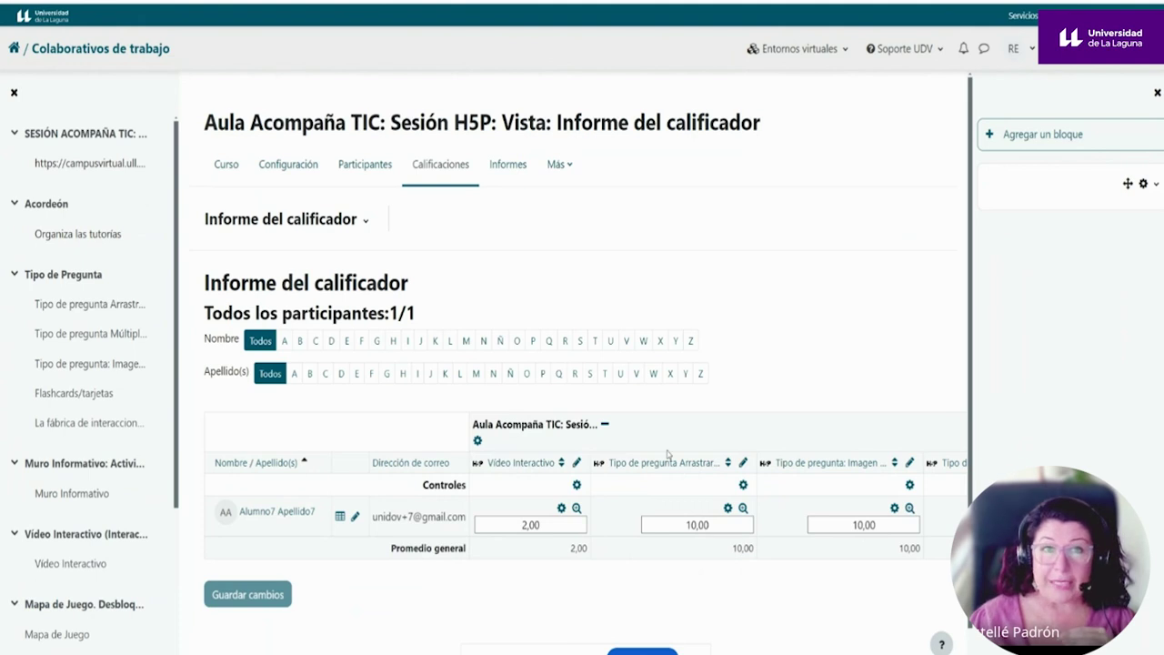
Return to the course page and look through its sections, from the H5P introduction and Acordeón down to Despedida.
{"action": "left_click", "coordinate": [231, 172]}
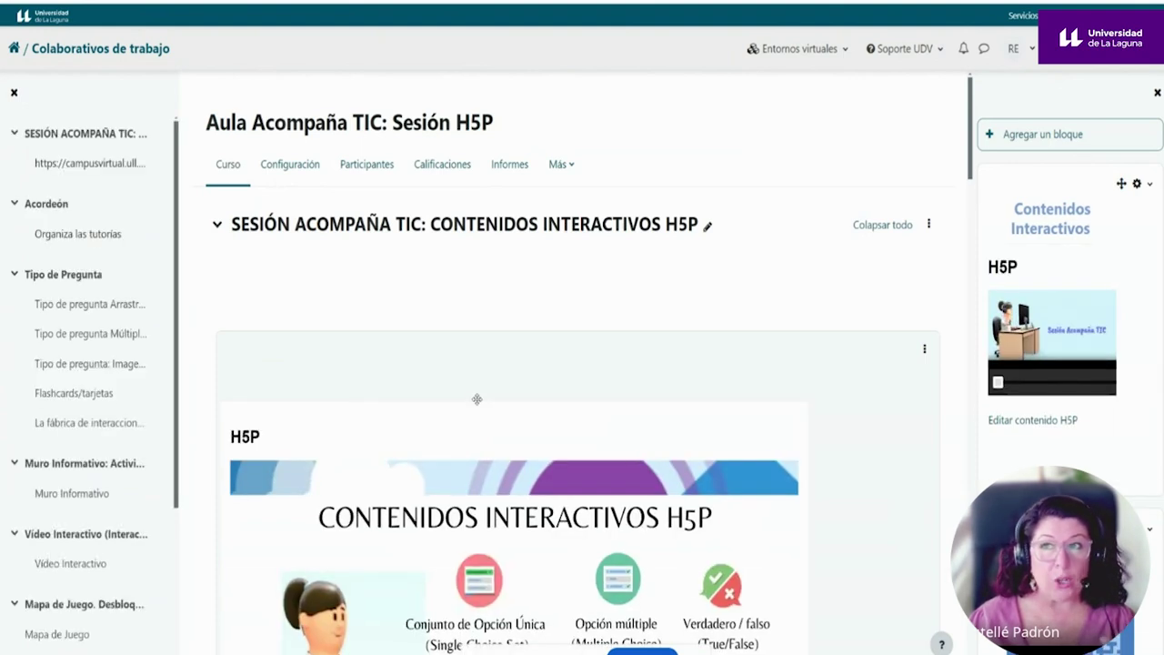
{"action": "scroll", "coordinate": [476, 399], "scroll_direction": "down", "scroll_amount": 6}
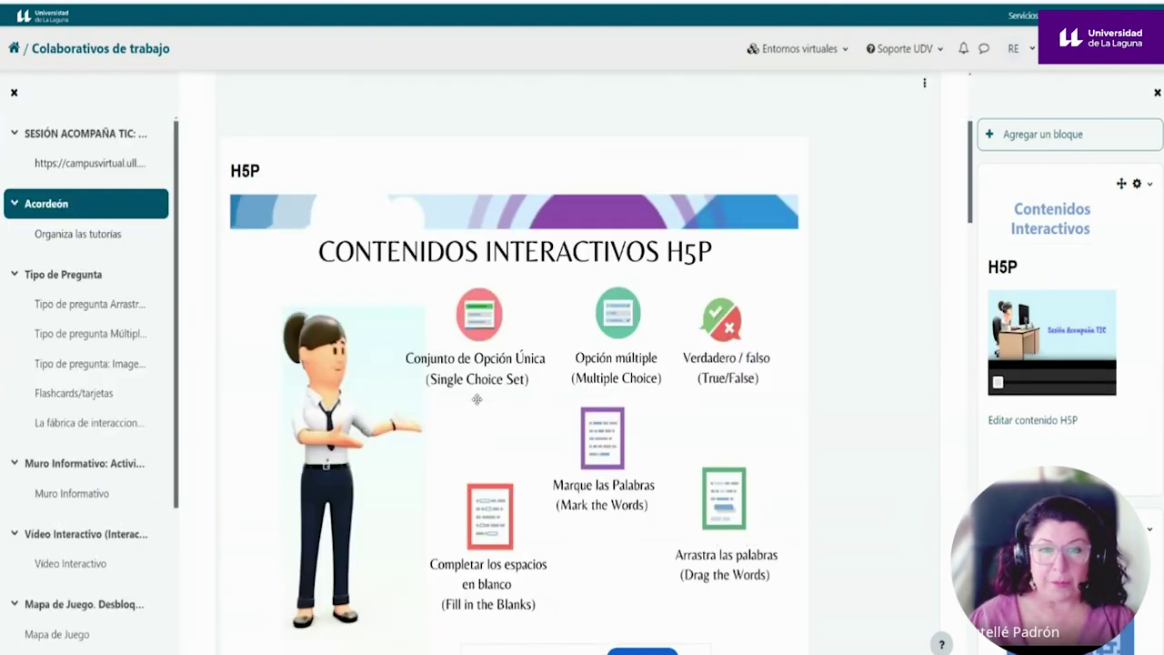
{"action": "scroll", "coordinate": [477, 400], "scroll_direction": "up", "scroll_amount": 3}
{"action": "scroll", "coordinate": [478, 403], "scroll_direction": "down", "scroll_amount": 3}
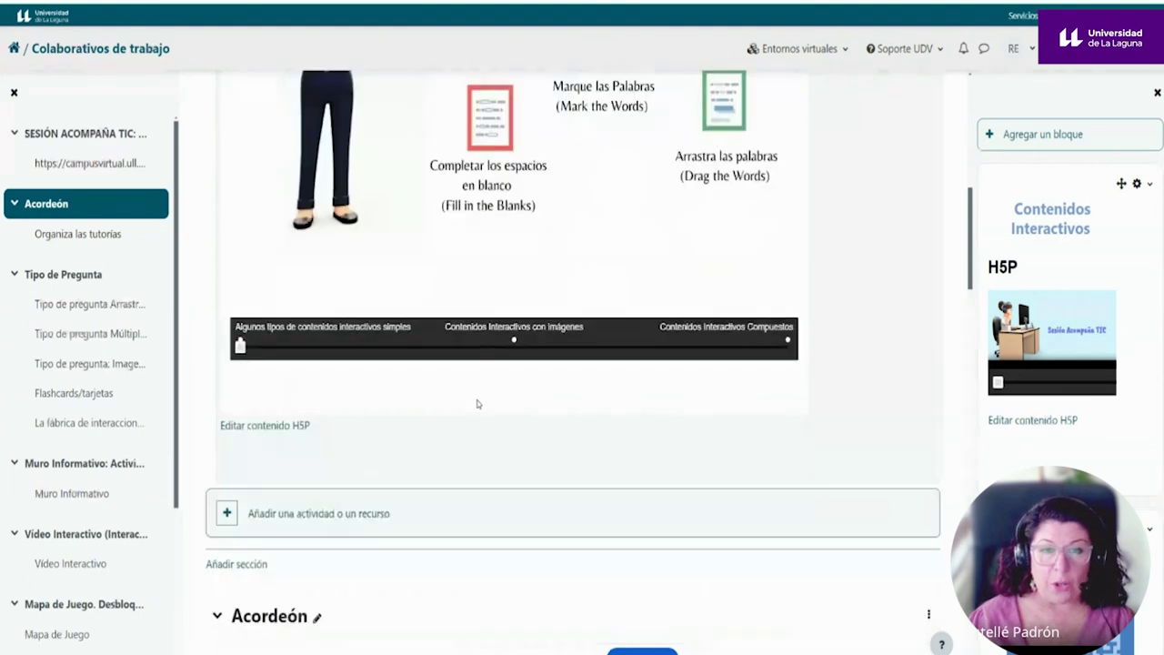
{"action": "scroll", "coordinate": [361, 470], "scroll_direction": "down", "scroll_amount": 2}
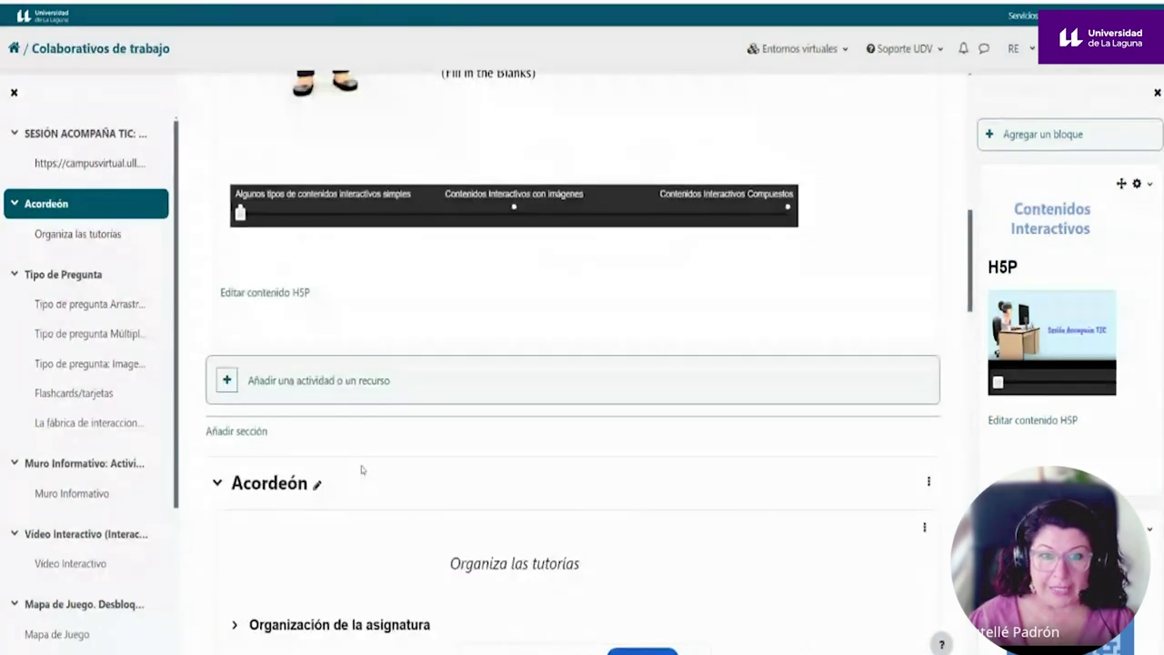
{"action": "scroll", "coordinate": [468, 427], "scroll_direction": "down", "scroll_amount": 1}
{"action": "scroll", "coordinate": [468, 428], "scroll_direction": "down", "scroll_amount": 2}
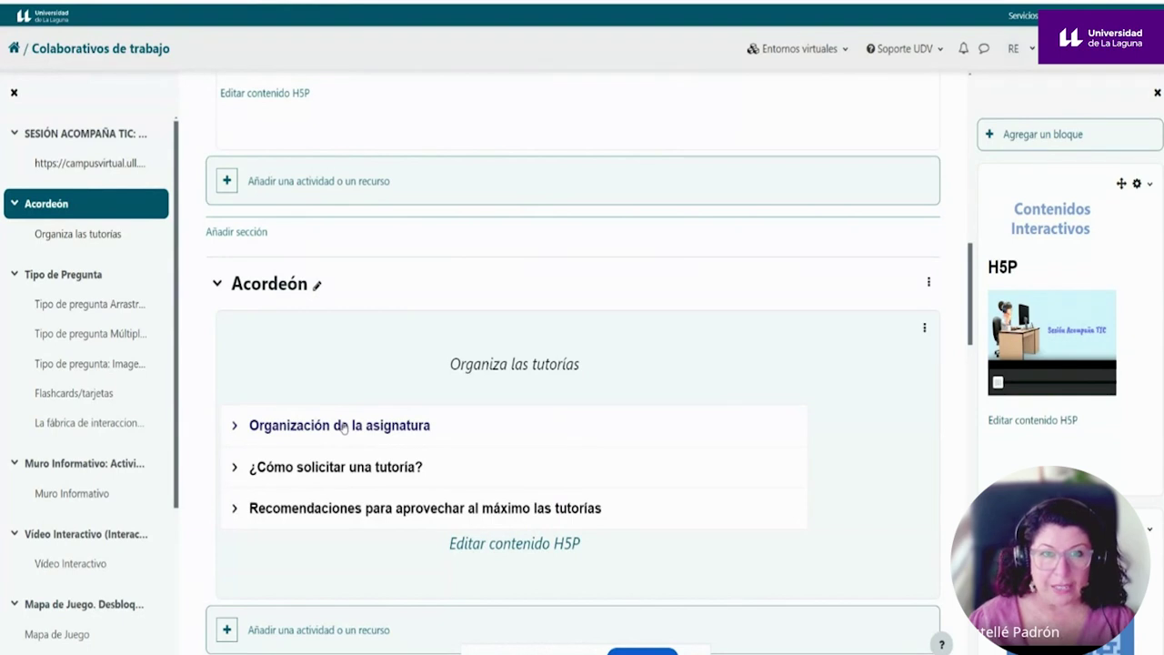
{"action": "scroll", "coordinate": [358, 423], "scroll_direction": "up", "scroll_amount": 8}
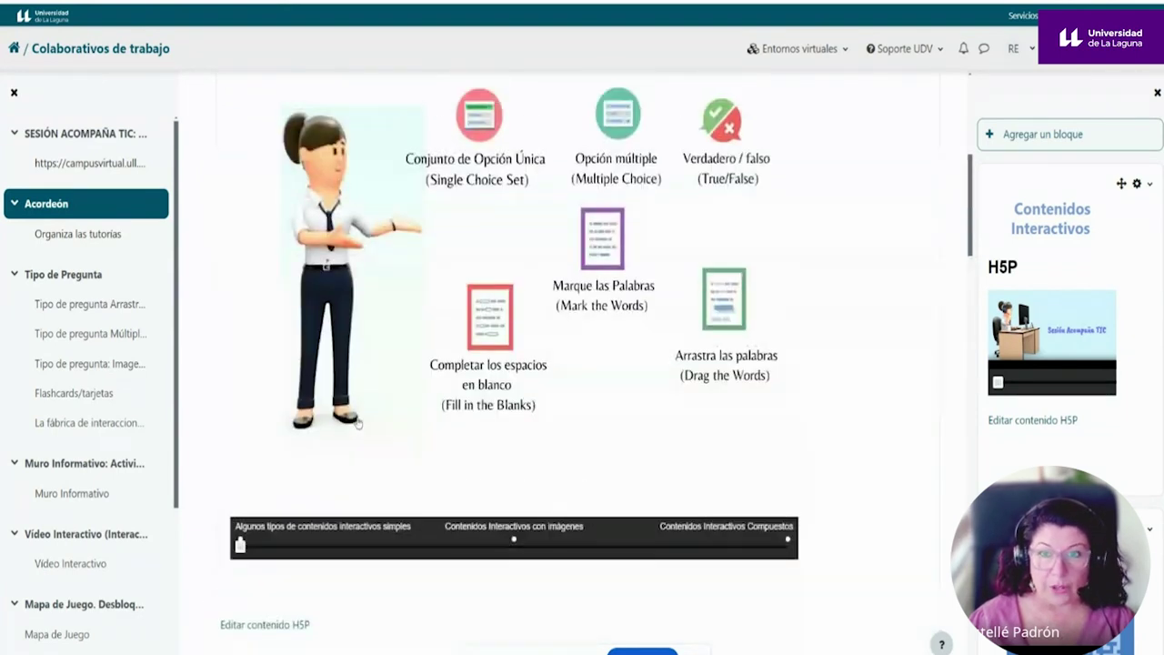
{"action": "scroll", "coordinate": [358, 422], "scroll_direction": "up", "scroll_amount": 7}
{"action": "scroll", "coordinate": [358, 421], "scroll_direction": "down", "scroll_amount": 20}
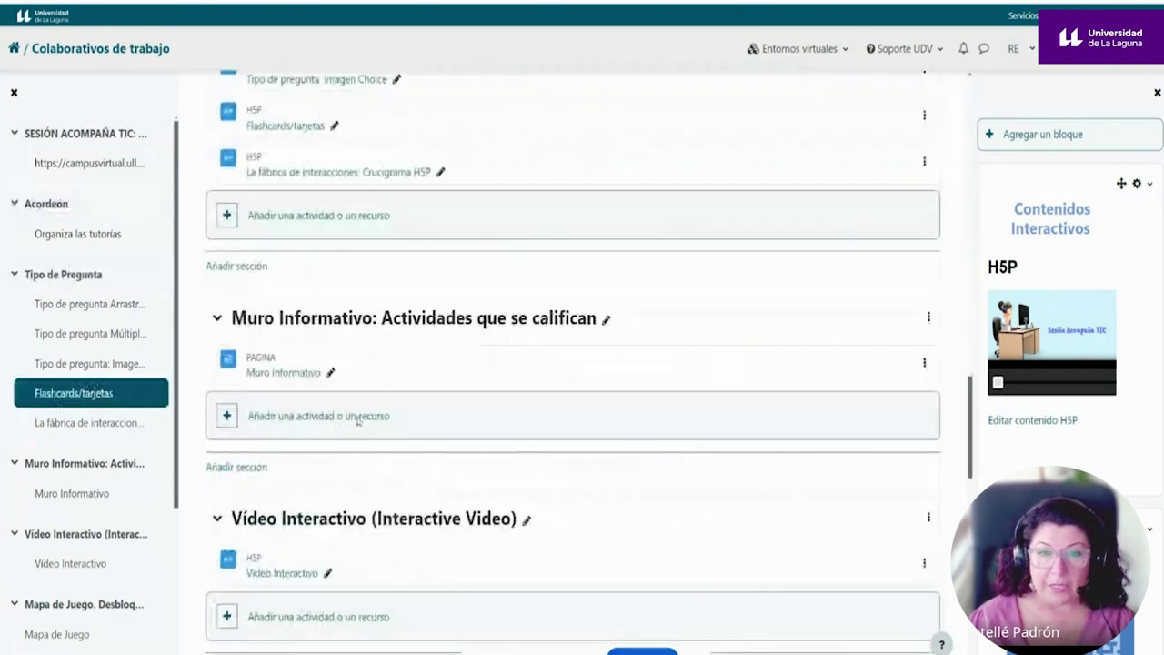
{"action": "scroll", "coordinate": [357, 420], "scroll_direction": "down", "scroll_amount": 12}
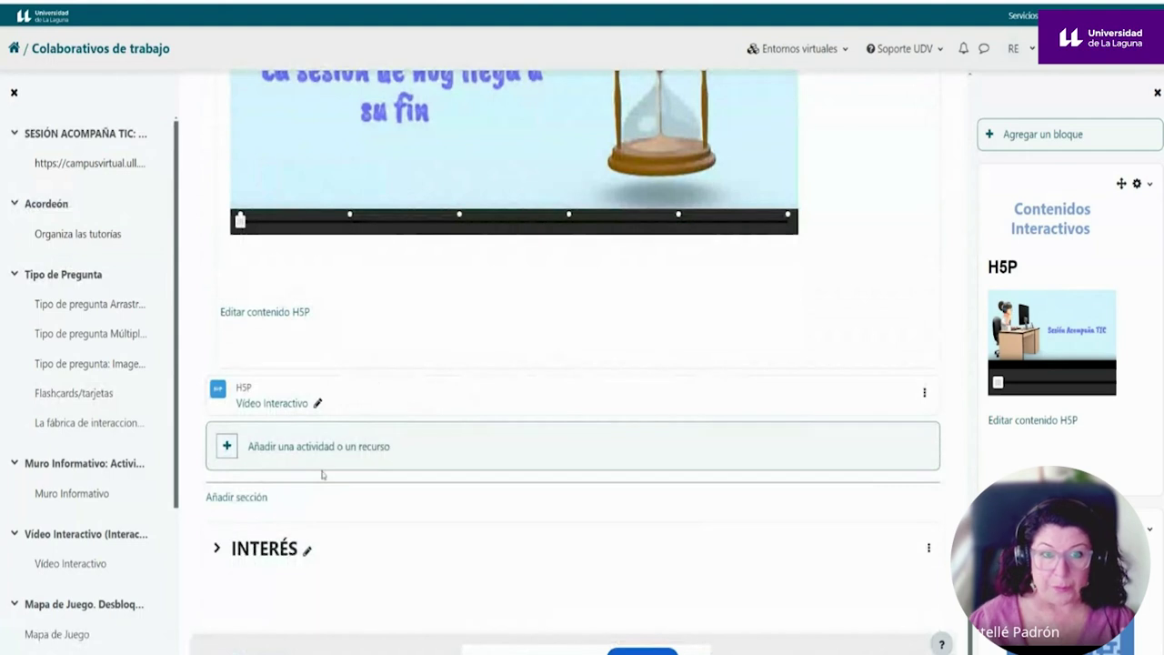
Add a Página resource to the Despedida section and name it "jsjsjsj".
{"action": "left_click", "coordinate": [296, 452]}
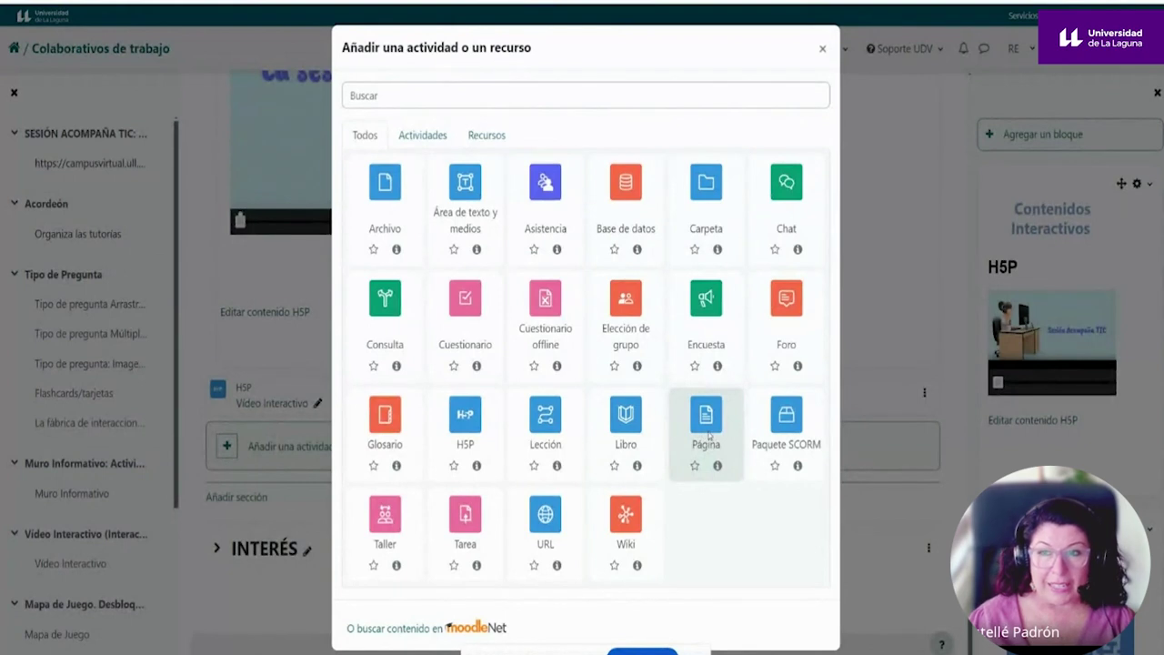
{"action": "left_click", "coordinate": [709, 435]}
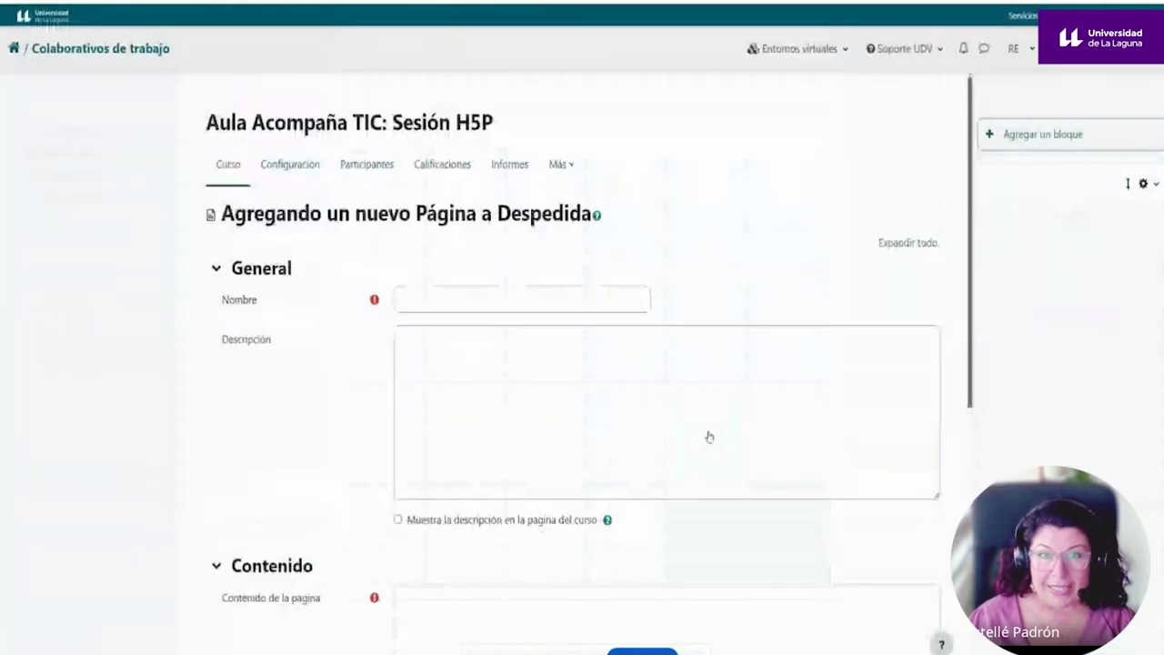
{"action": "left_click", "coordinate": [455, 299]}
{"action": "type", "text": "jsjs"}
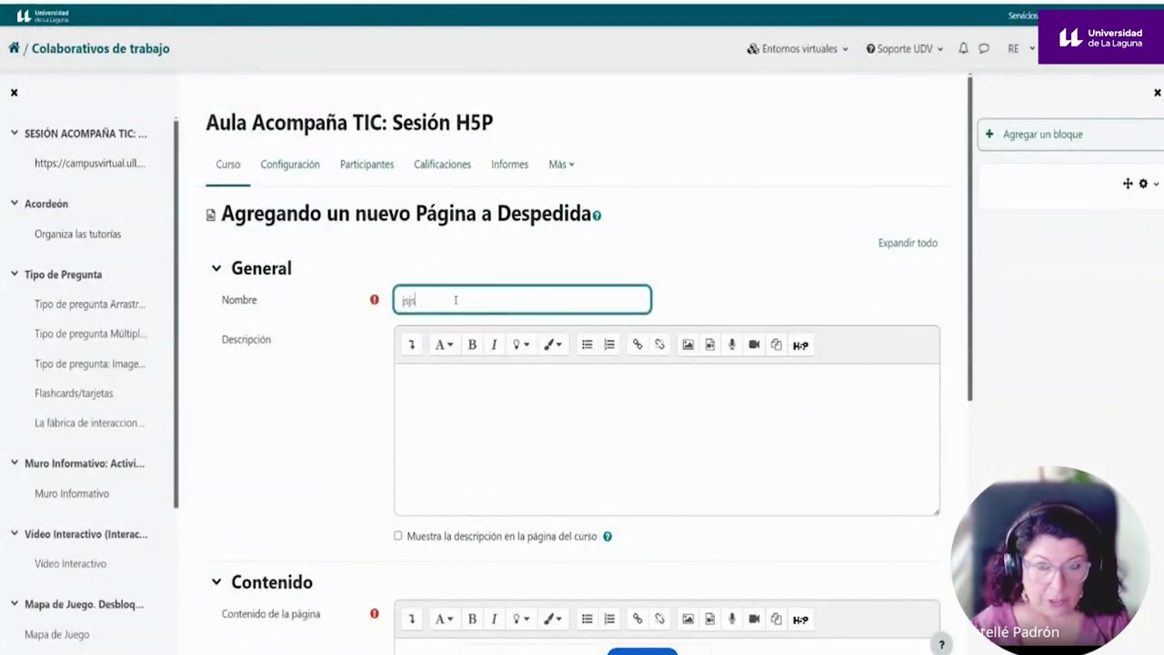
{"action": "type", "text": "jsj"}
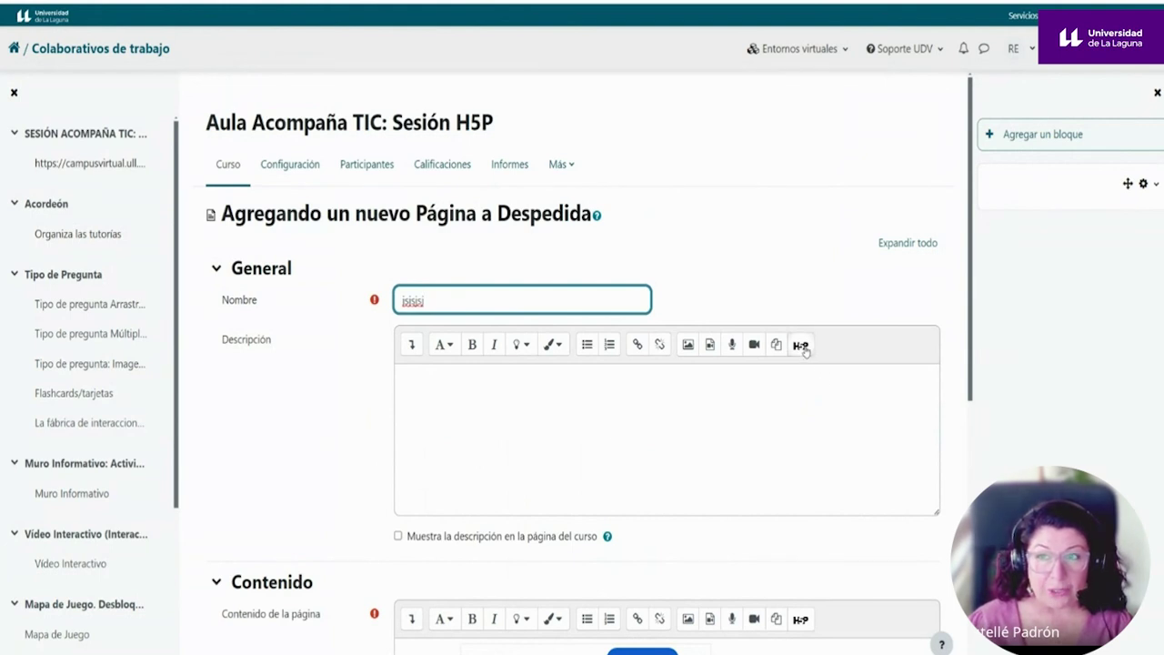
Insert the H5P content "Agamoto. dioses griegos" from the content bank into the page content, linked to the file.
{"action": "scroll", "coordinate": [805, 355], "scroll_direction": "down", "scroll_amount": 3}
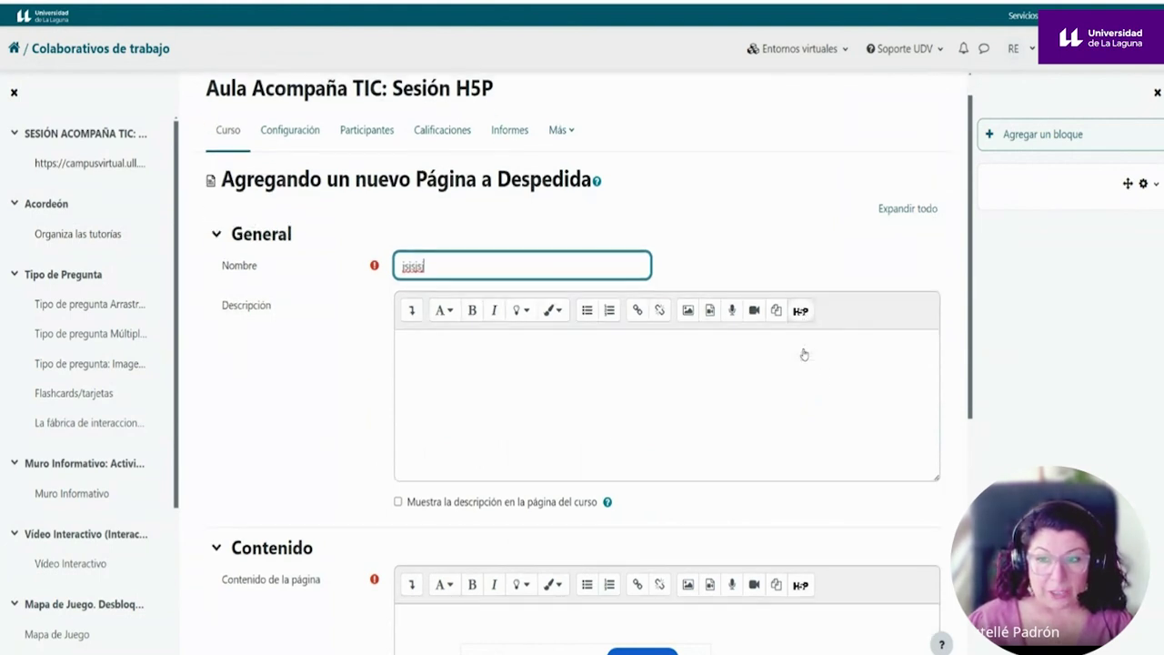
{"action": "scroll", "coordinate": [804, 355], "scroll_direction": "down", "scroll_amount": 3}
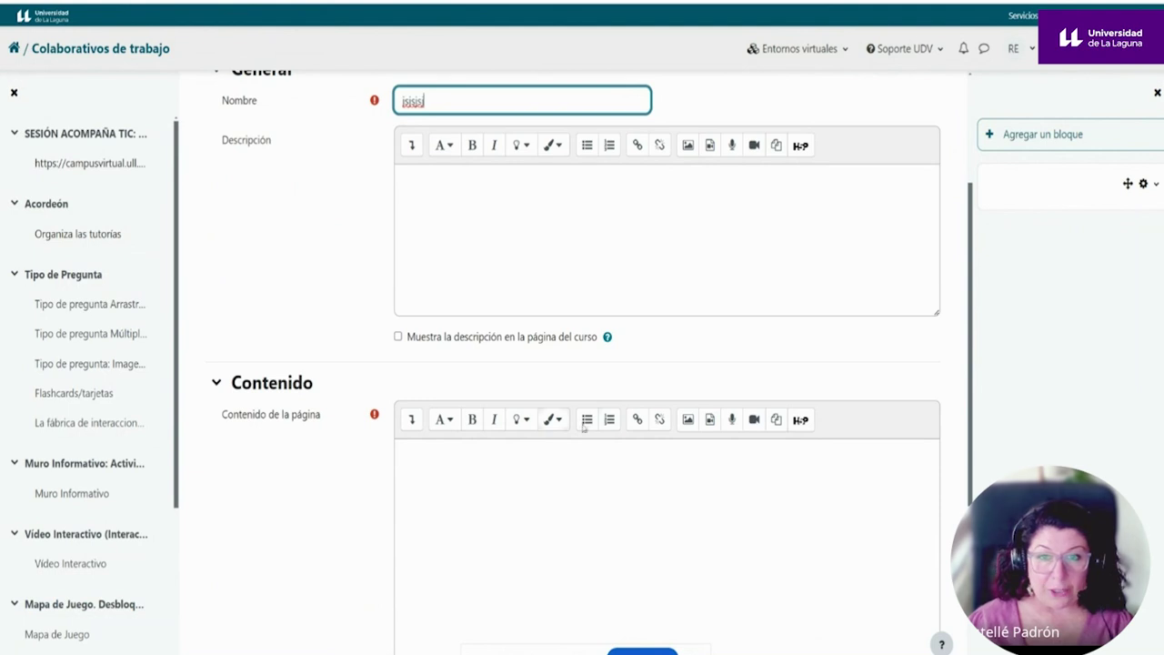
{"action": "left_click", "coordinate": [801, 421]}
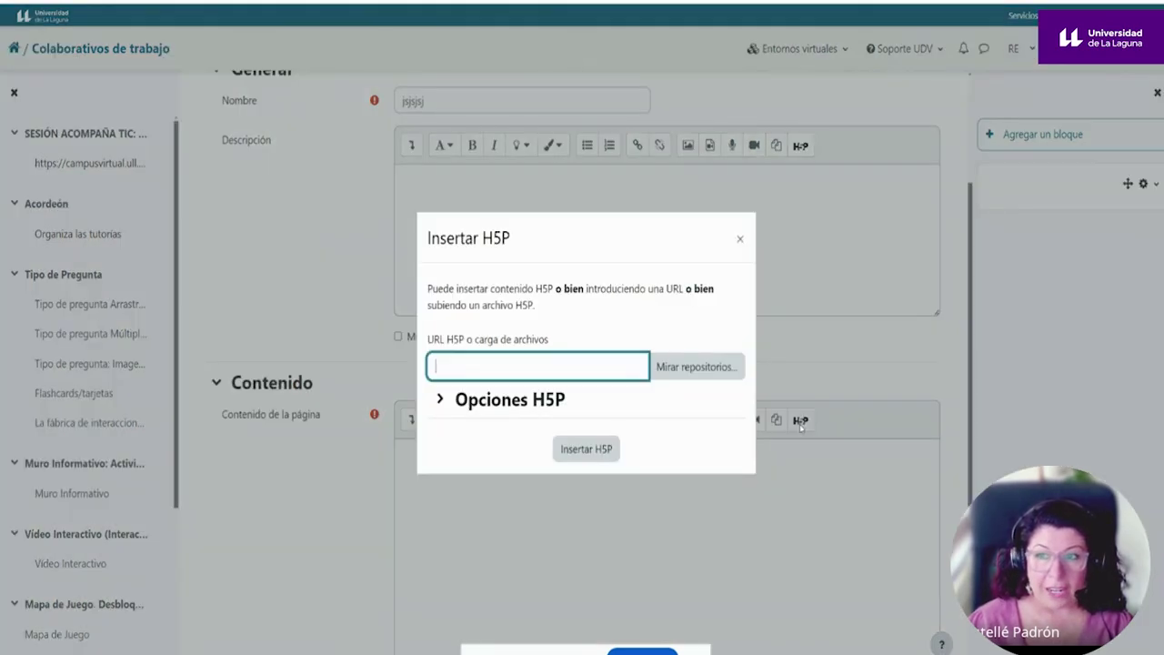
{"action": "left_click", "coordinate": [696, 367]}
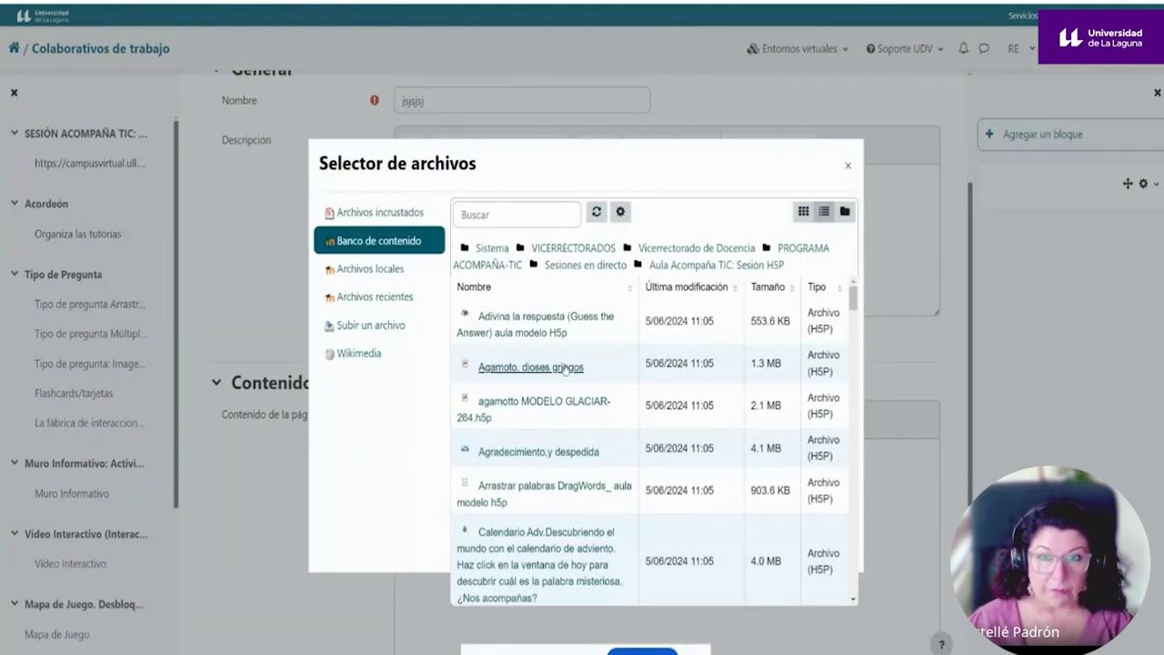
{"action": "left_click", "coordinate": [546, 367]}
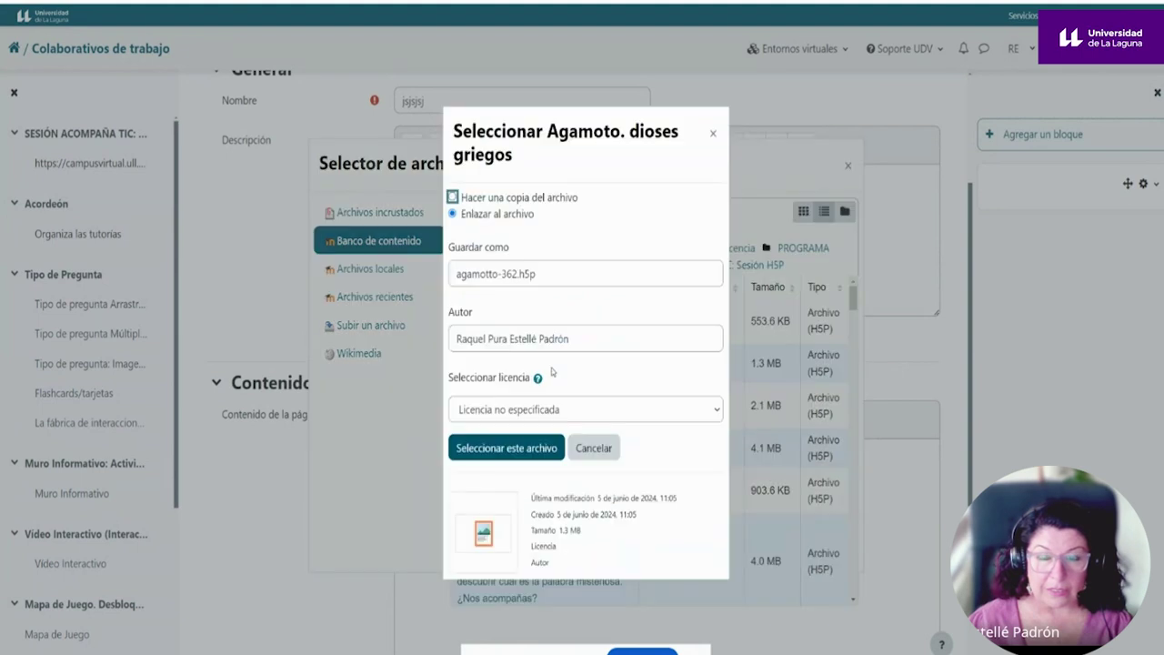
{"action": "left_click", "coordinate": [537, 453]}
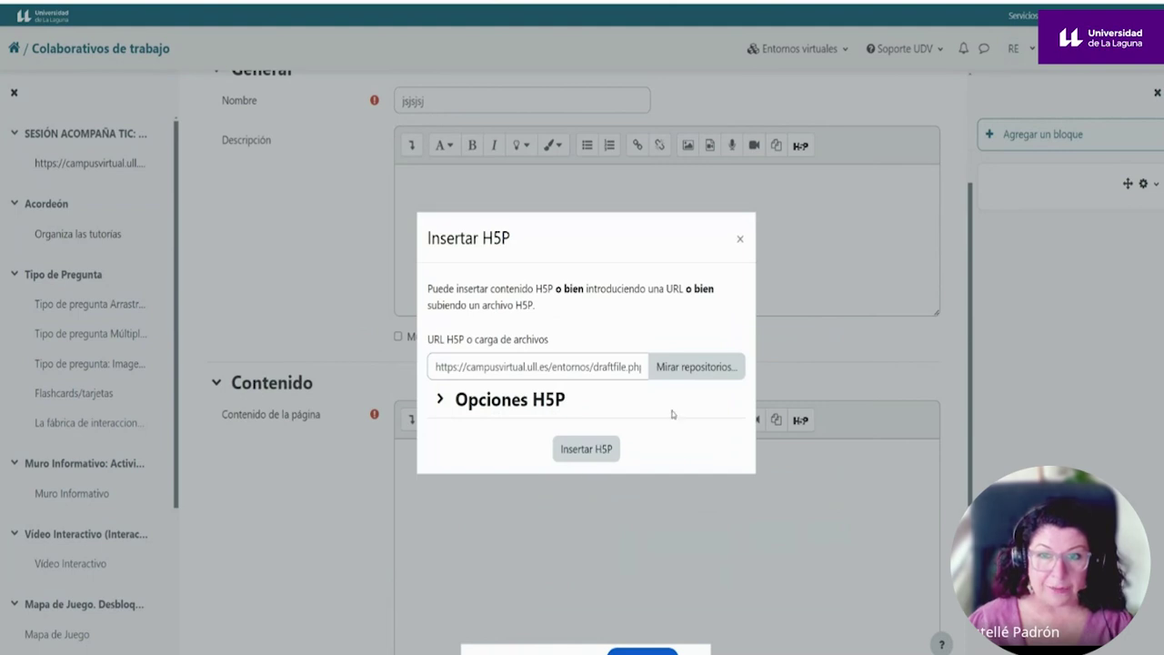
{"action": "left_click", "coordinate": [609, 449]}
Save the new page and return to the course.
{"action": "scroll", "coordinate": [598, 448], "scroll_direction": "down", "scroll_amount": 3}
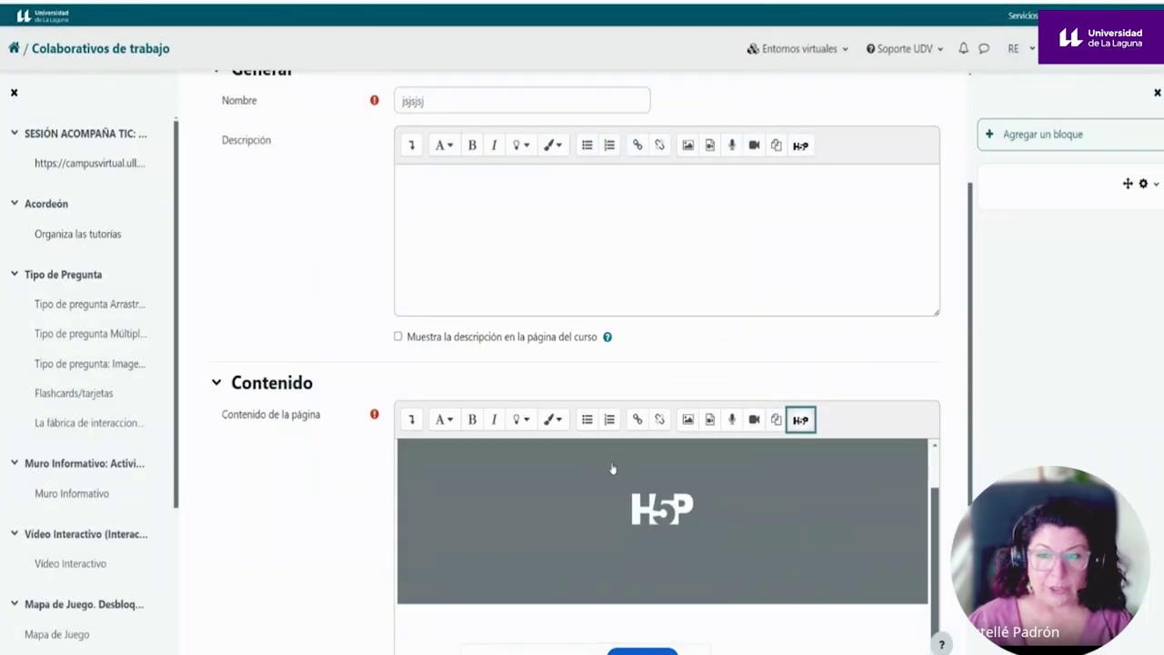
{"action": "scroll", "coordinate": [595, 546], "scroll_direction": "down", "scroll_amount": 4}
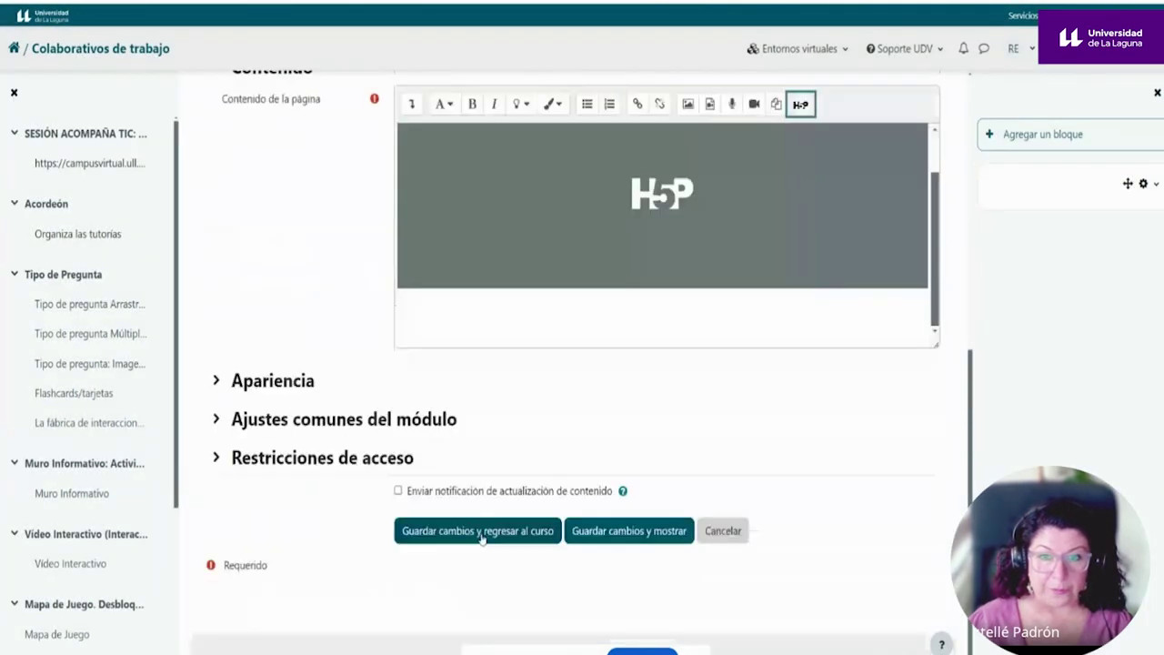
{"action": "left_click", "coordinate": [481, 534]}
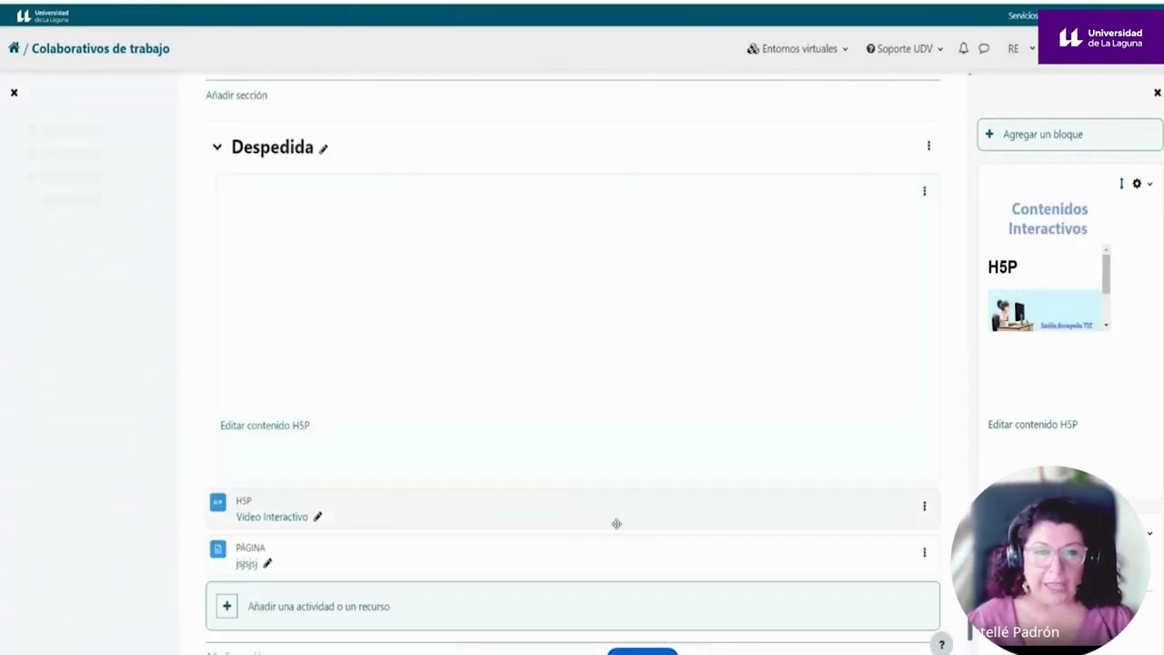
Look through the course sections, from the H5P introduction and the Acordeón example to Tipo de Pregunta.
{"action": "scroll", "coordinate": [565, 530], "scroll_direction": "up", "scroll_amount": 5}
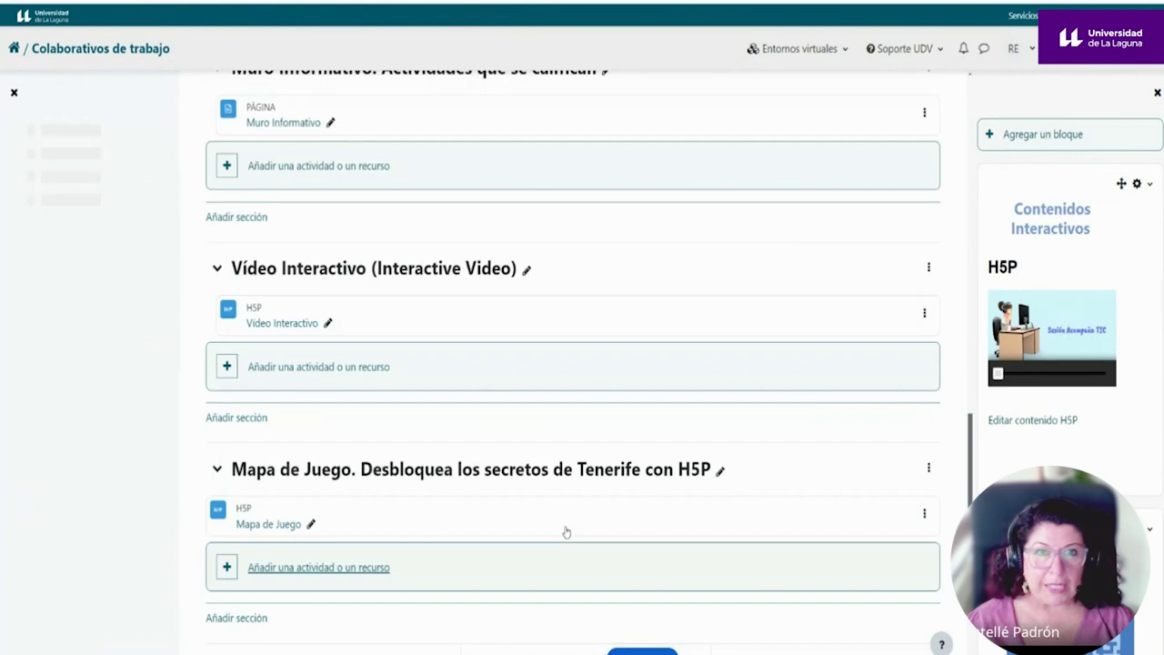
{"action": "scroll", "coordinate": [565, 532], "scroll_direction": "down", "scroll_amount": 10}
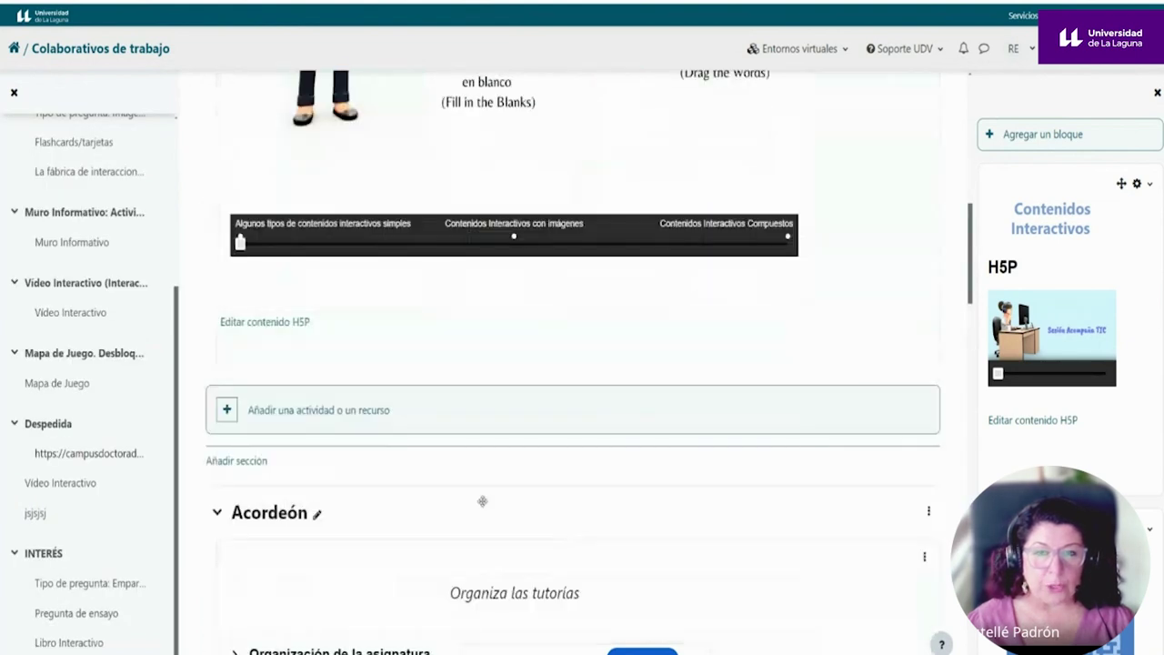
{"action": "scroll", "coordinate": [482, 501], "scroll_direction": "down", "scroll_amount": 2}
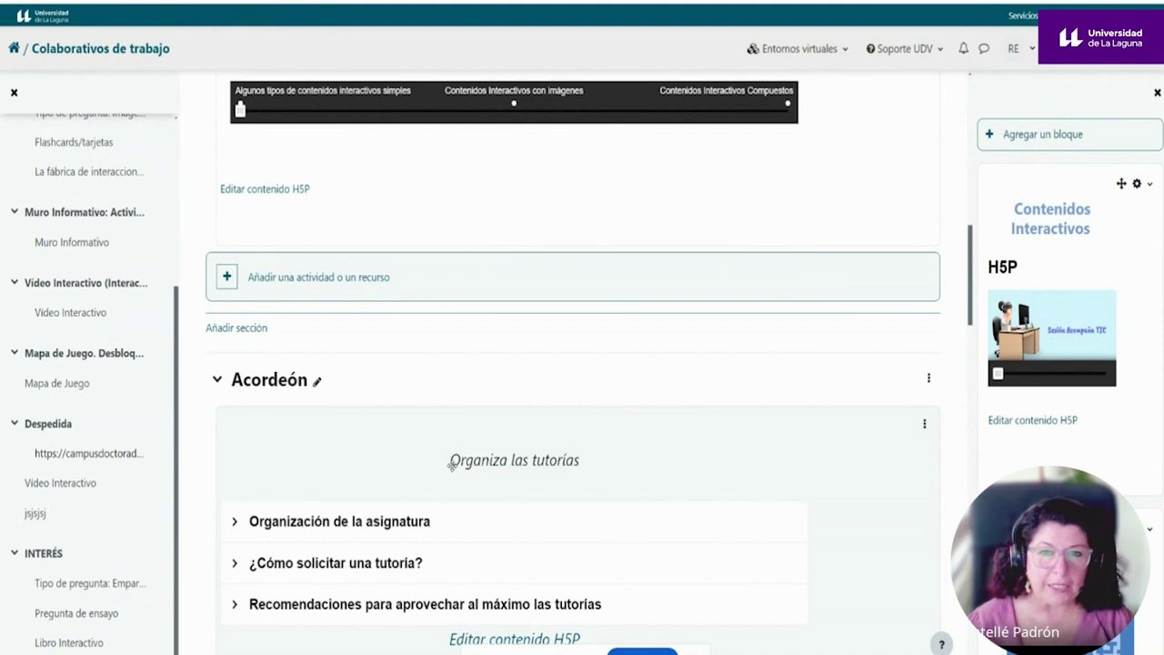
{"action": "scroll", "coordinate": [451, 466], "scroll_direction": "down", "scroll_amount": 1}
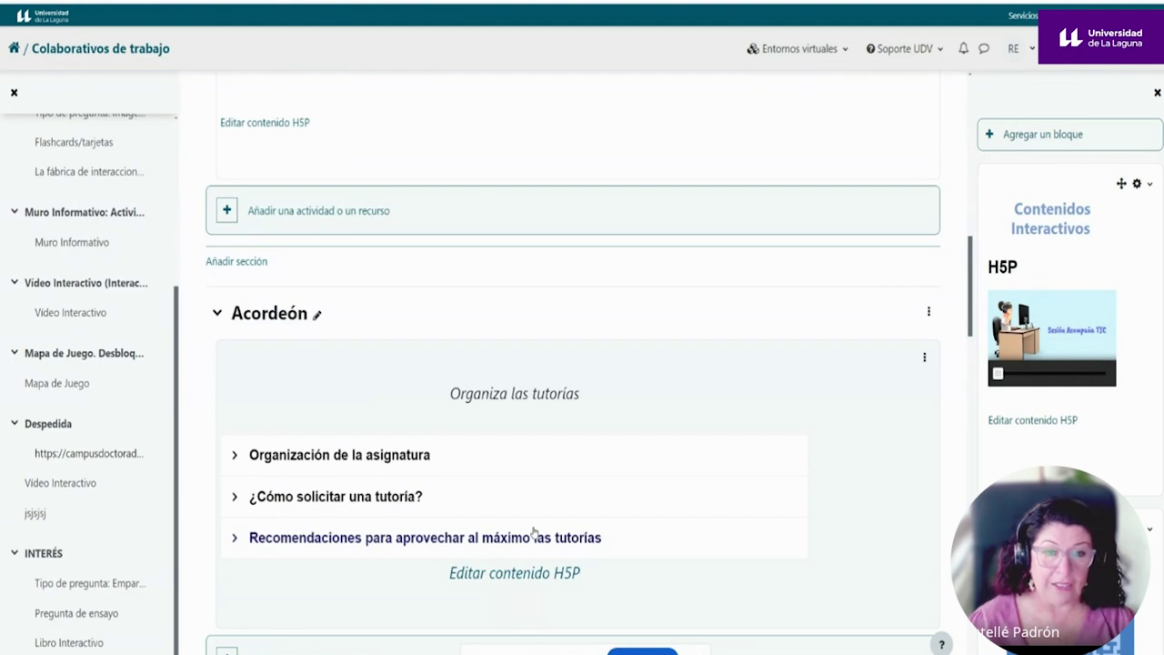
{"action": "scroll", "coordinate": [650, 528], "scroll_direction": "up", "scroll_amount": 10}
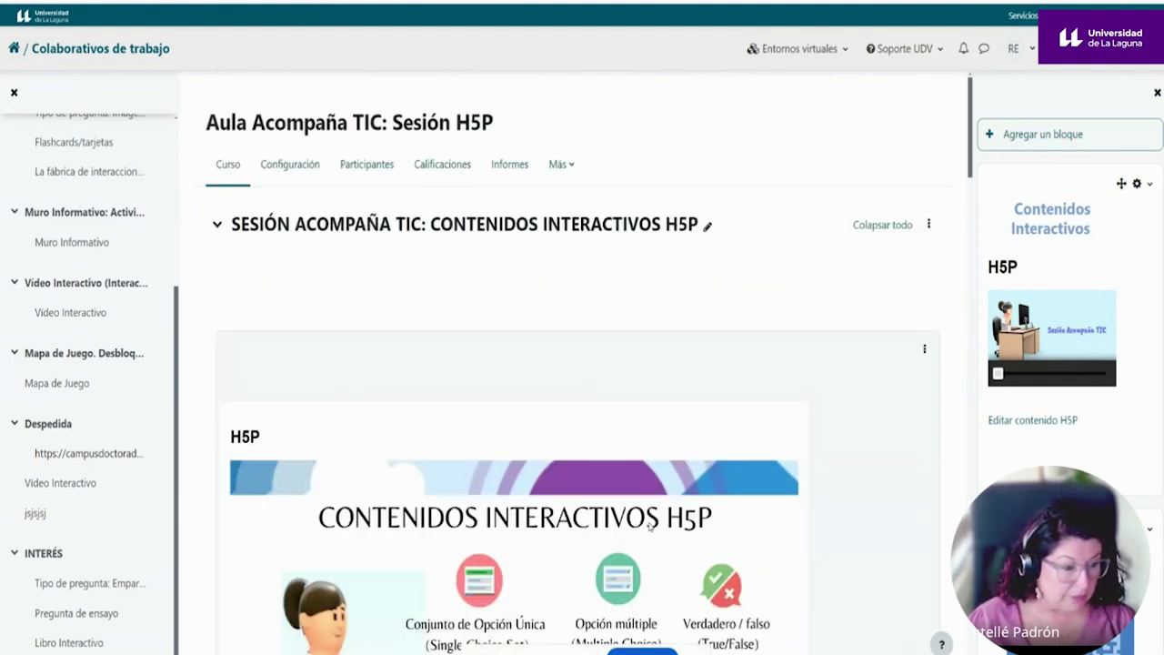
{"action": "scroll", "coordinate": [650, 527], "scroll_direction": "down", "scroll_amount": 5}
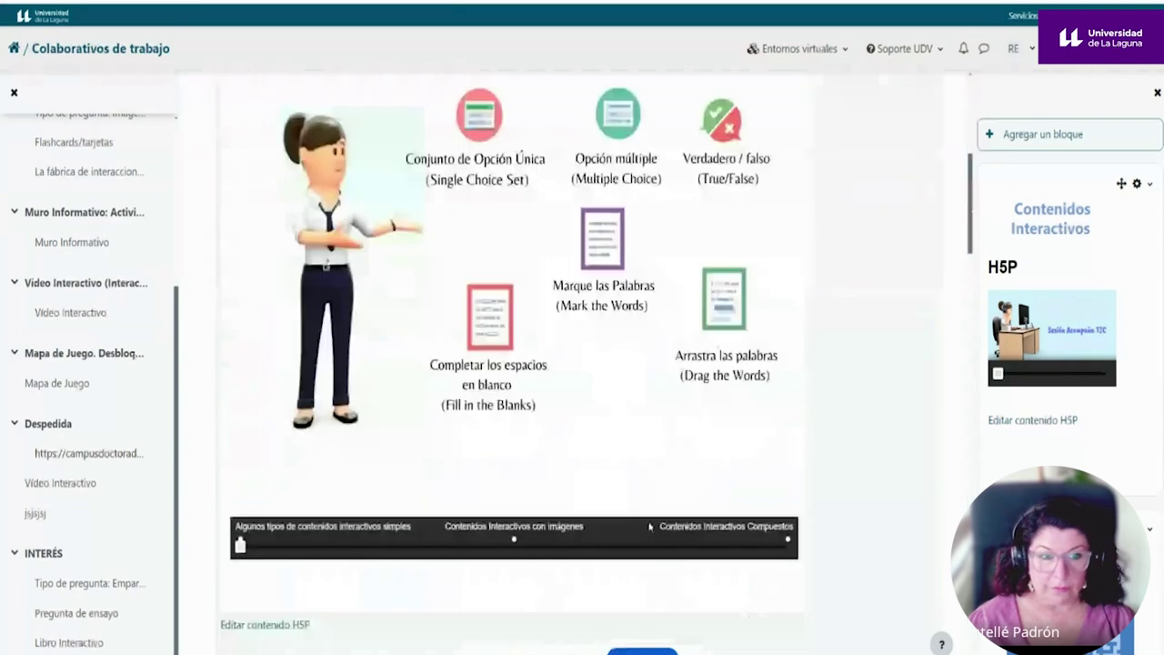
{"action": "scroll", "coordinate": [650, 526], "scroll_direction": "up", "scroll_amount": 4}
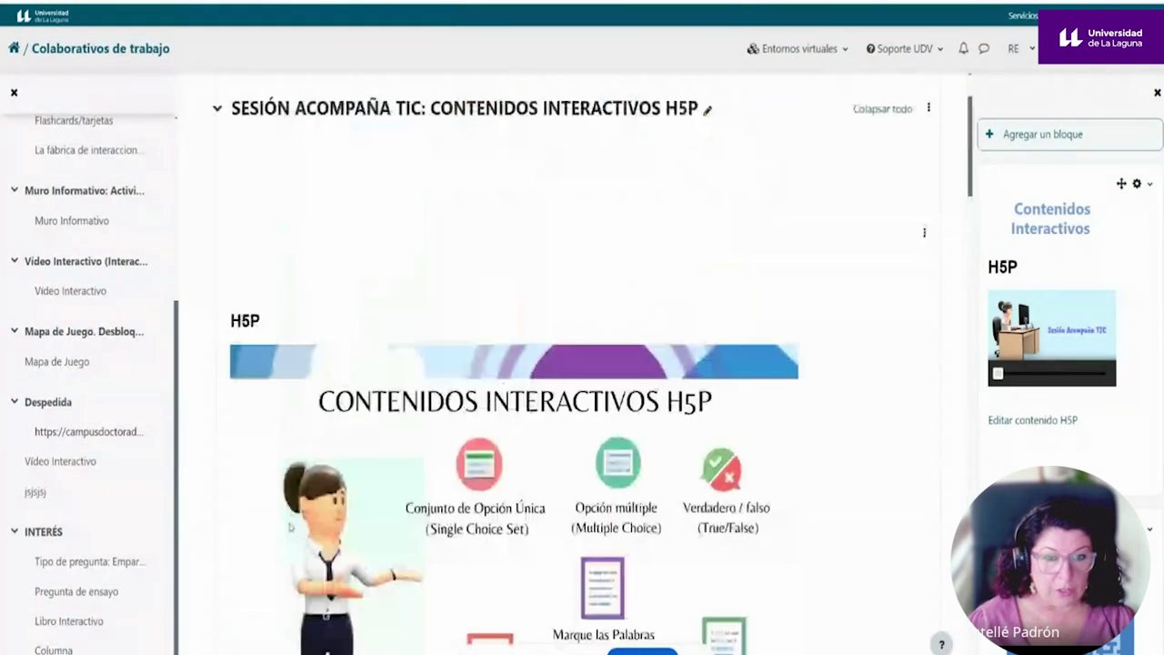
{"action": "scroll", "coordinate": [476, 515], "scroll_direction": "down", "scroll_amount": 11}
{"action": "scroll", "coordinate": [476, 513], "scroll_direction": "down", "scroll_amount": 11}
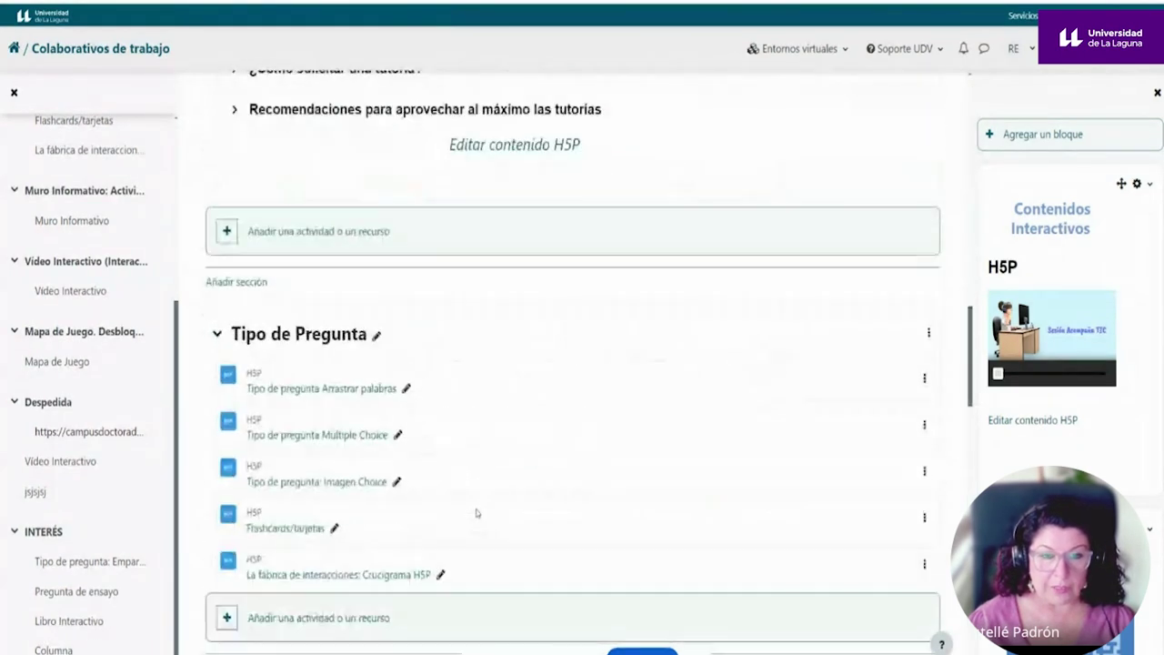
Step through the Despedida image slider from "Antes de despedirme" to "Diferentes contenidos que podemos añadir".
{"action": "scroll", "coordinate": [476, 508], "scroll_direction": "down", "scroll_amount": 3}
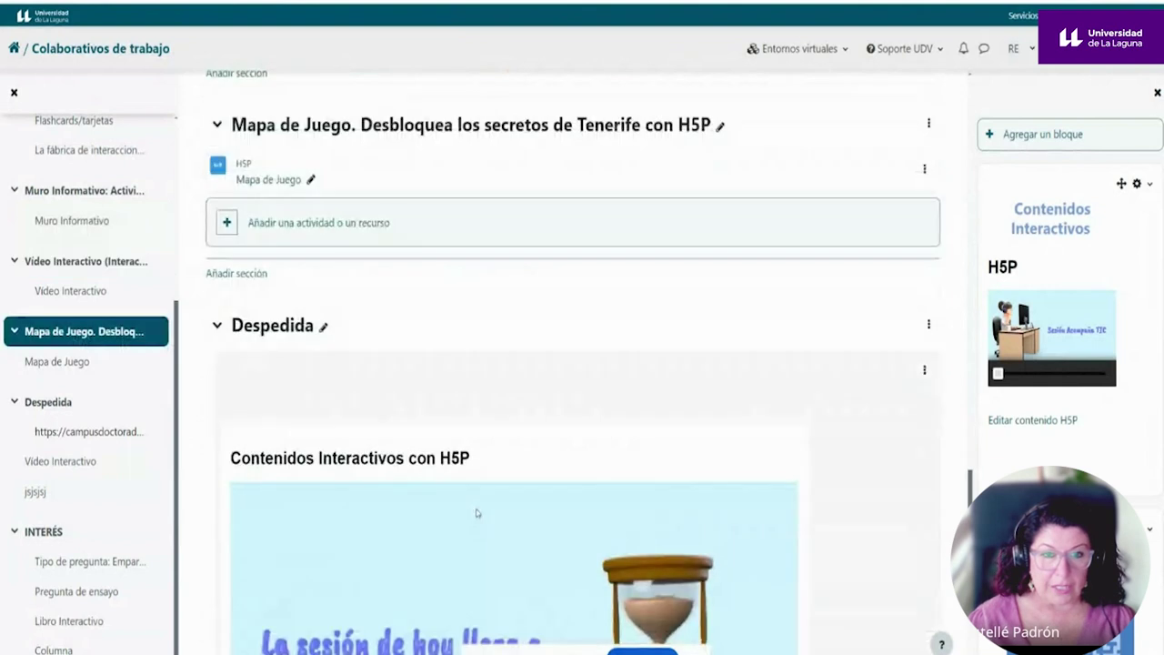
{"action": "scroll", "coordinate": [476, 514], "scroll_direction": "down", "scroll_amount": 3}
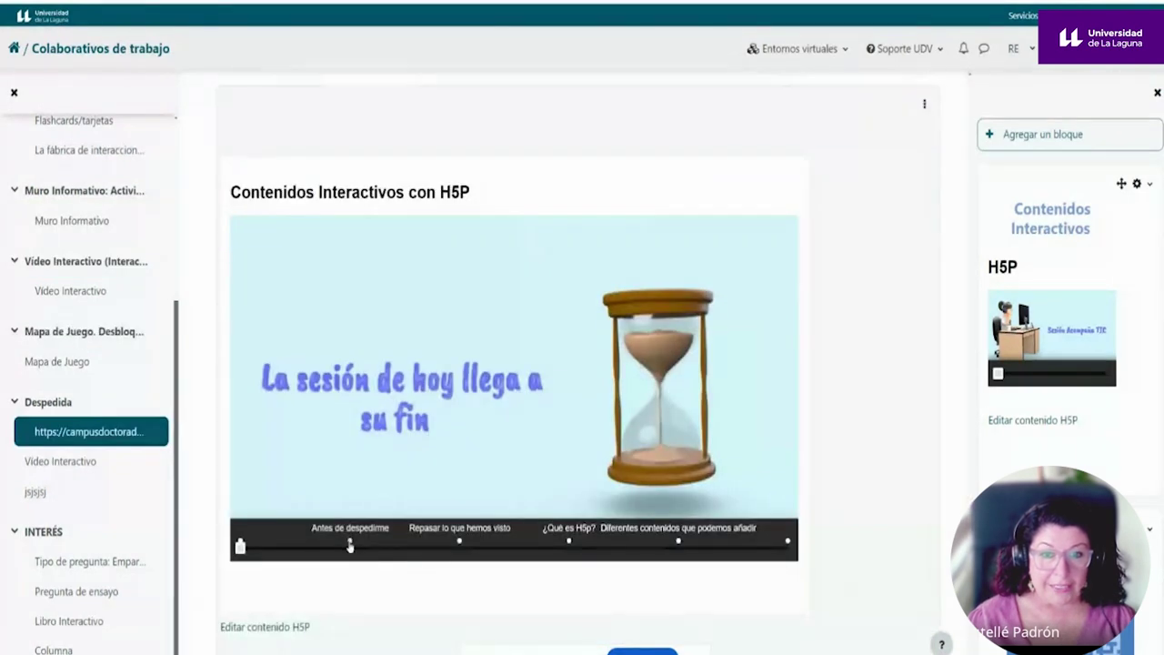
{"action": "left_click", "coordinate": [349, 544]}
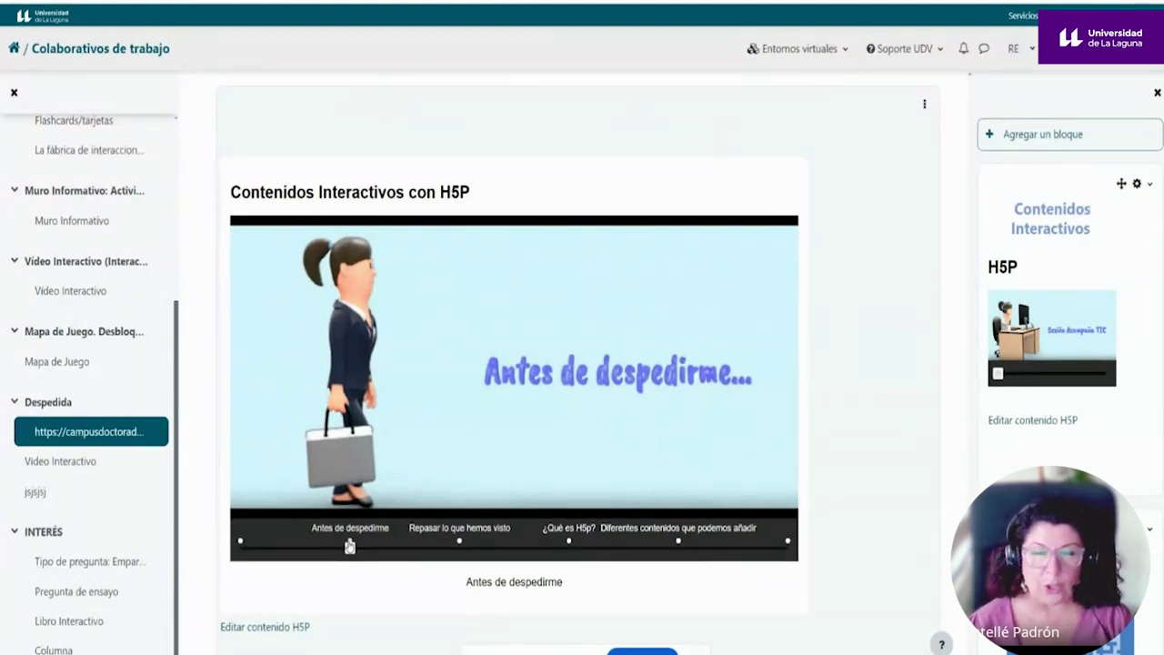
{"action": "left_click", "coordinate": [460, 543]}
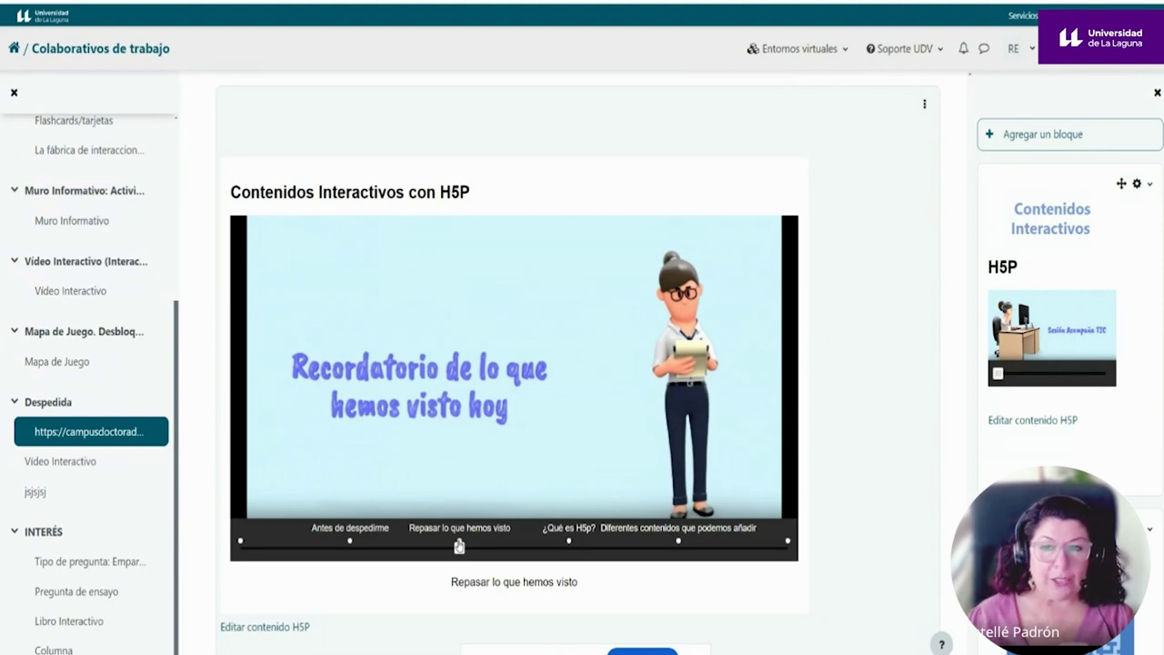
{"action": "left_click", "coordinate": [569, 543]}
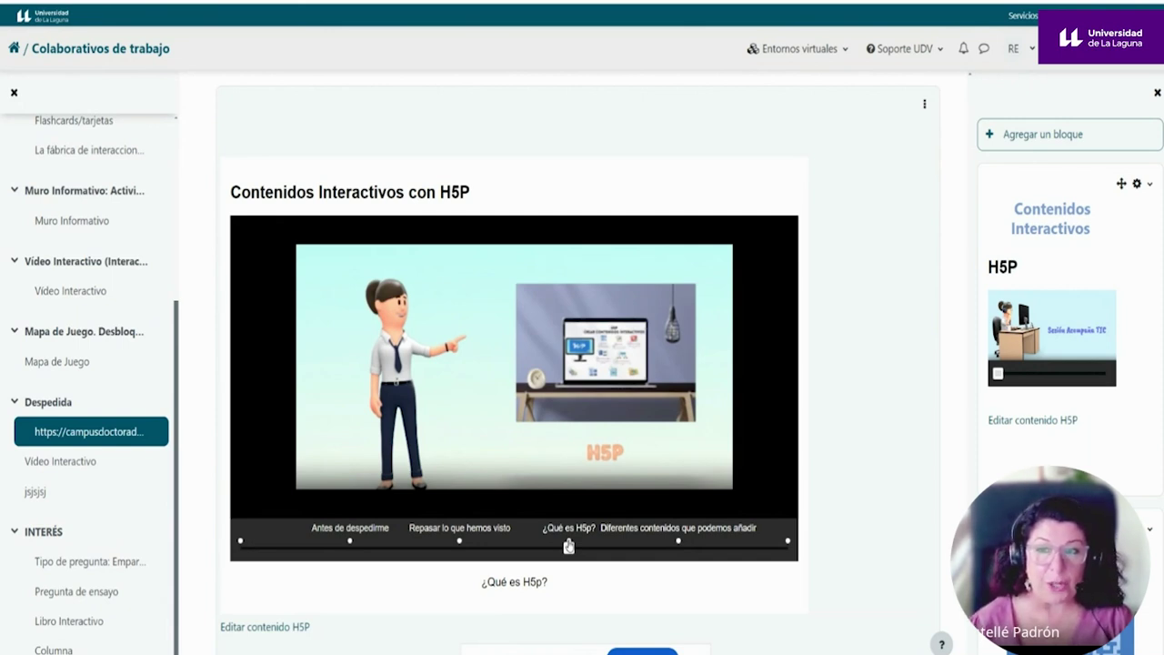
{"action": "left_click", "coordinate": [680, 544]}
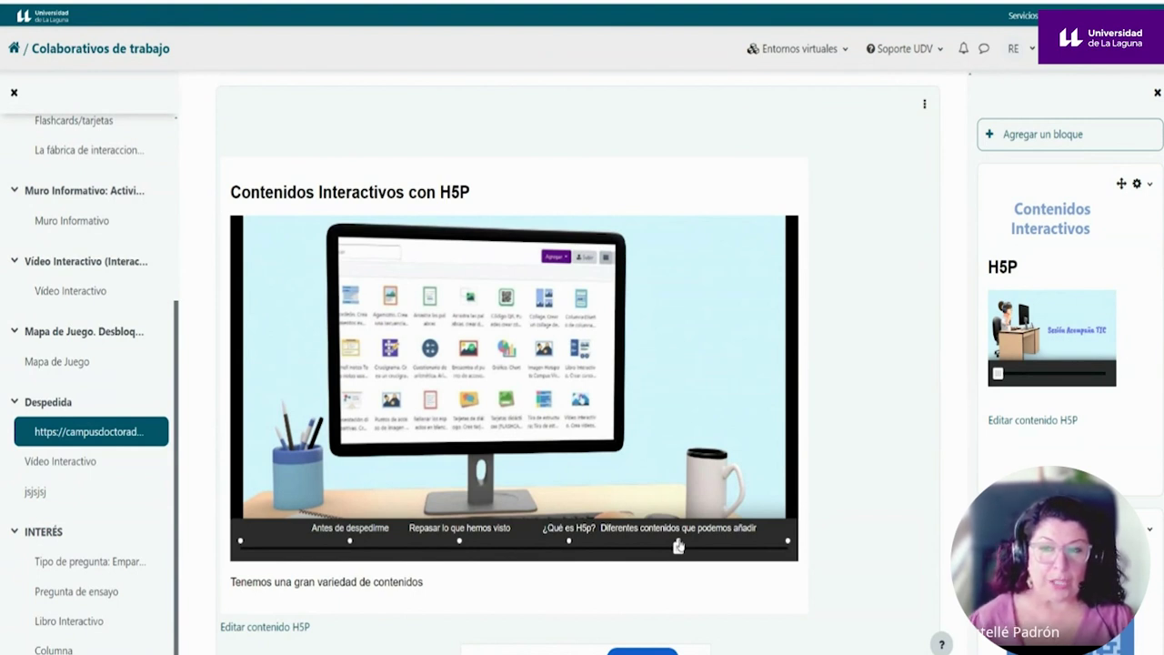
Review the course's H5P examples again, from the introduction and Tipo de Pregunta to the Vídeo Interactivo section.
{"action": "scroll", "coordinate": [679, 544], "scroll_direction": "up", "scroll_amount": 15}
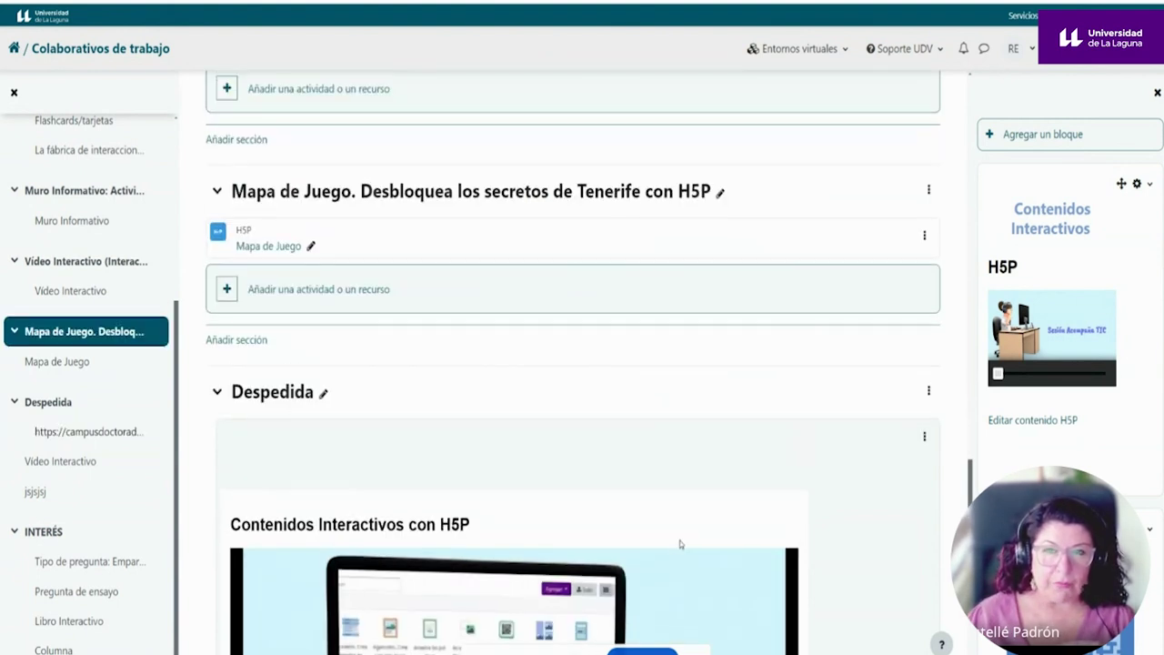
{"action": "scroll", "coordinate": [680, 544], "scroll_direction": "up", "scroll_amount": 10}
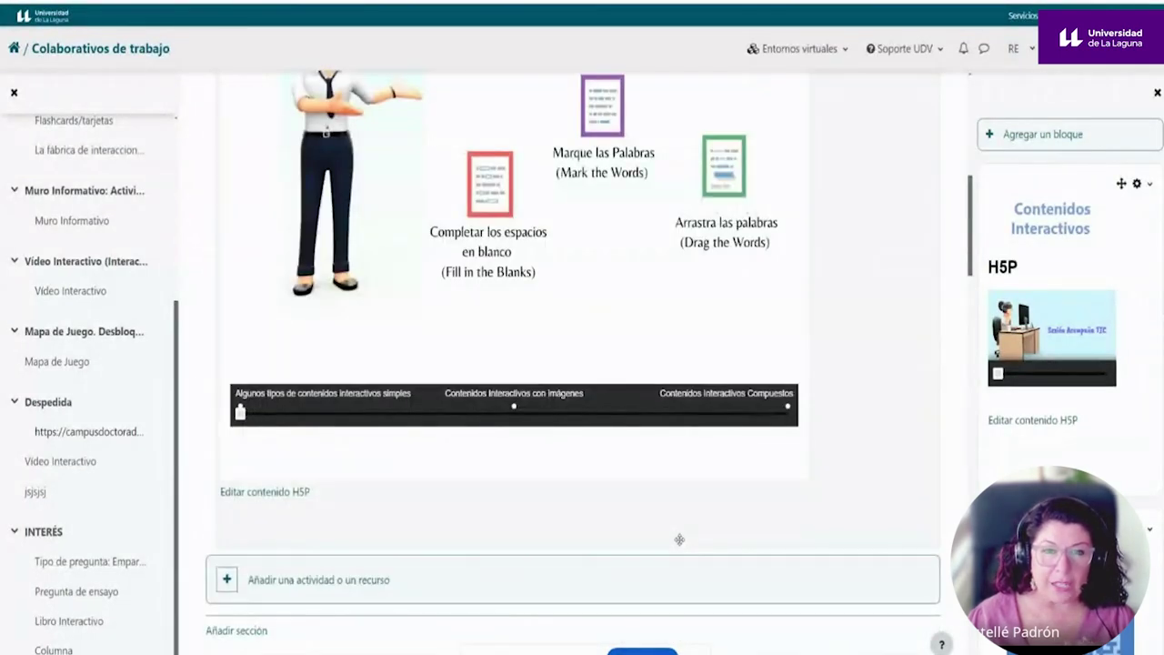
{"action": "scroll", "coordinate": [679, 540], "scroll_direction": "up", "scroll_amount": 4}
{"action": "scroll", "coordinate": [679, 539], "scroll_direction": "down", "scroll_amount": 7}
{"action": "scroll", "coordinate": [679, 539], "scroll_direction": "down", "scroll_amount": 8}
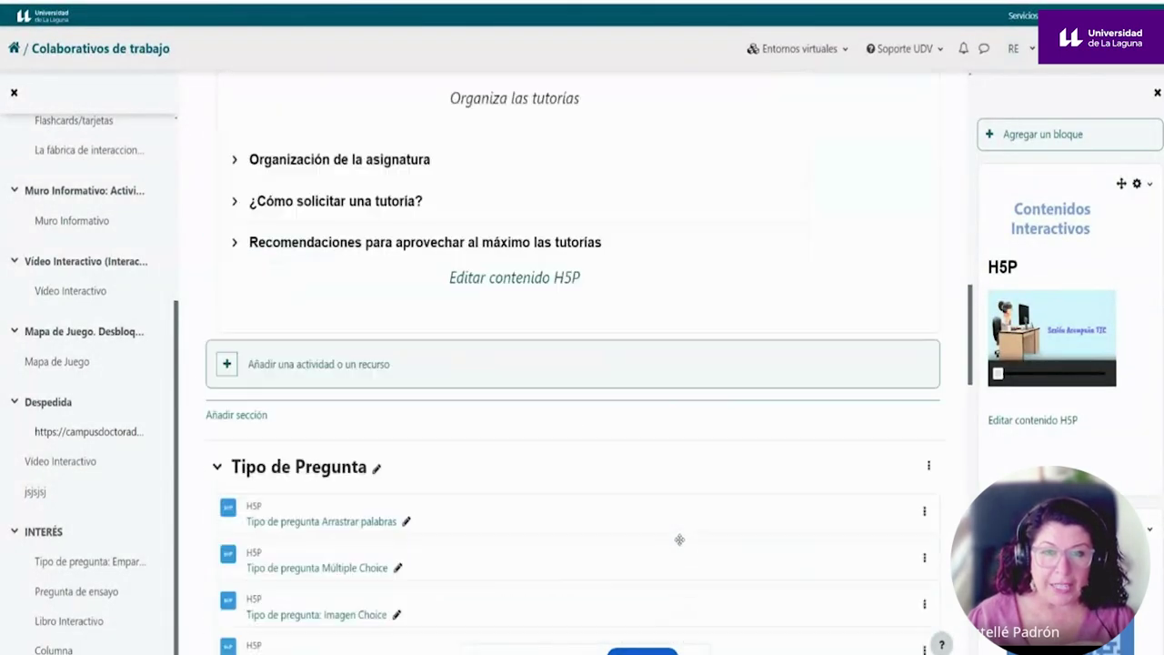
{"action": "scroll", "coordinate": [680, 544], "scroll_direction": "down", "scroll_amount": 2}
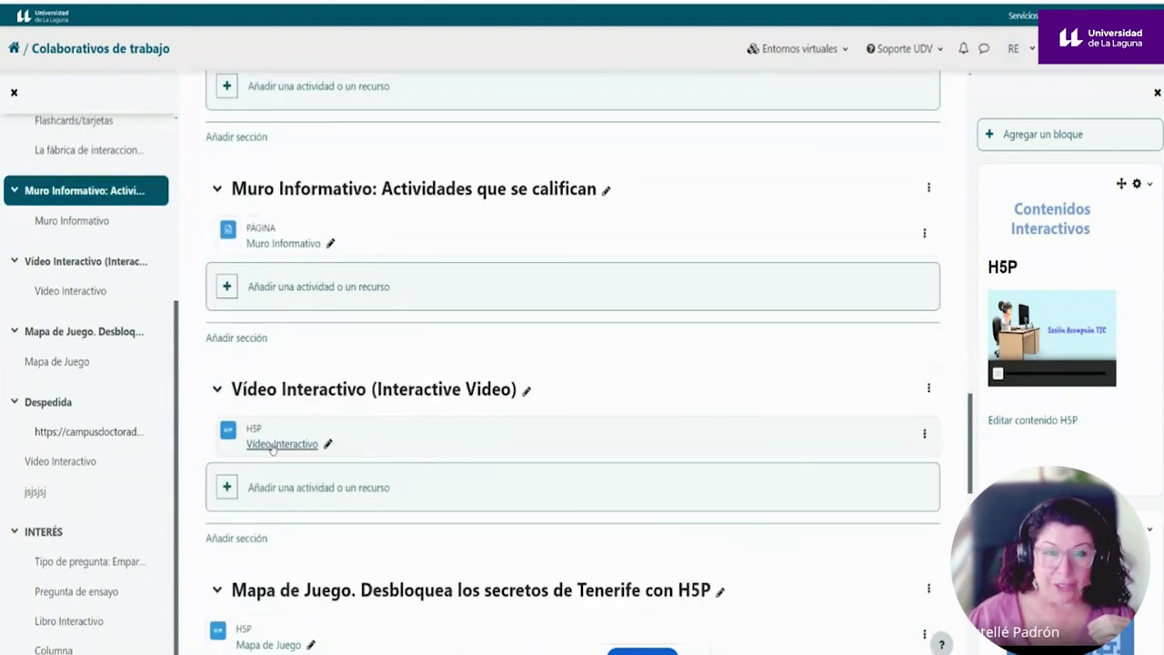
{"action": "scroll", "coordinate": [481, 445], "scroll_direction": "up", "scroll_amount": 8}
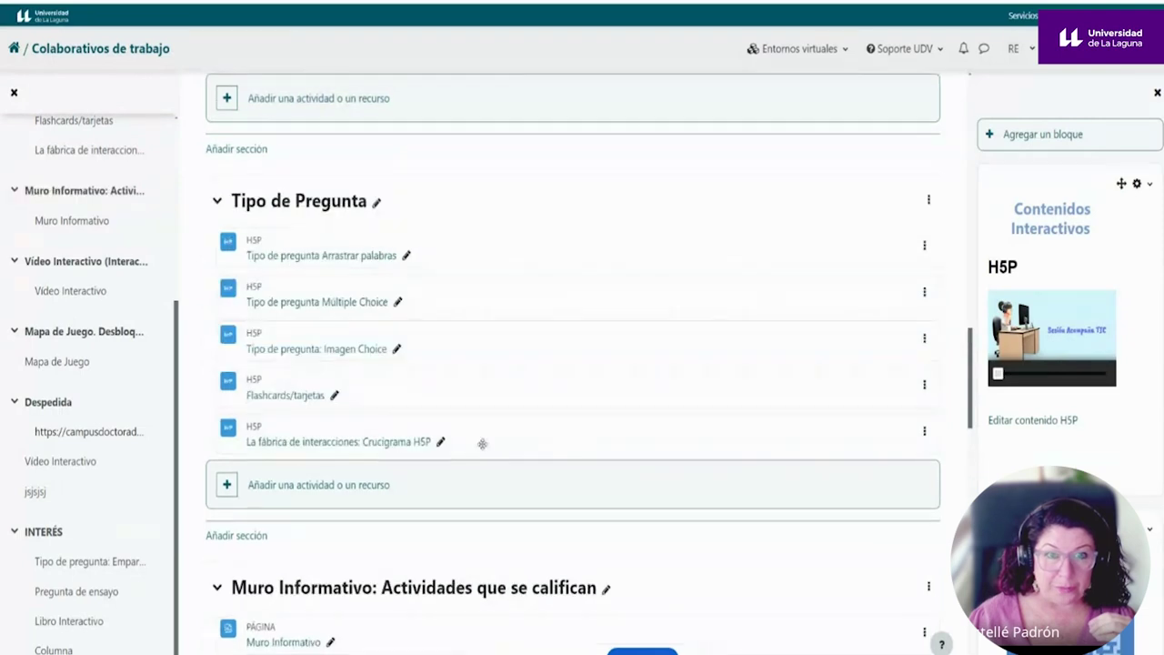
{"action": "scroll", "coordinate": [483, 444], "scroll_direction": "down", "scroll_amount": 1}
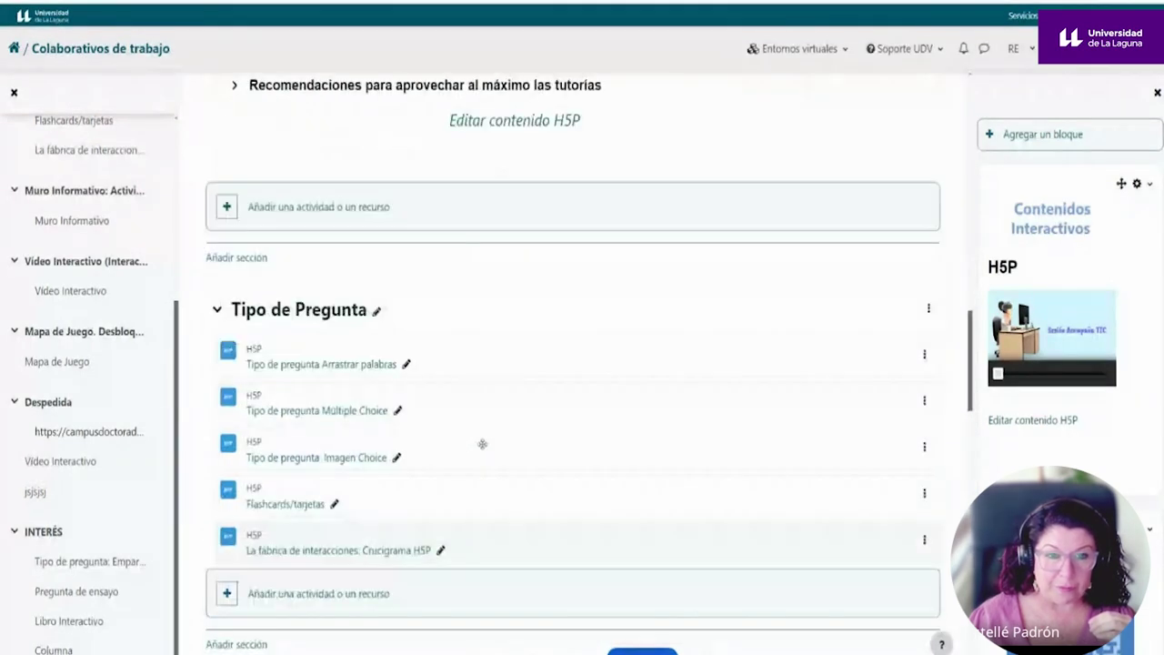
Open the Vídeo Interactivo activity in the "Vídeo Interactivo (Interactive Video)" section.
{"action": "scroll", "coordinate": [483, 444], "scroll_direction": "down", "scroll_amount": 5}
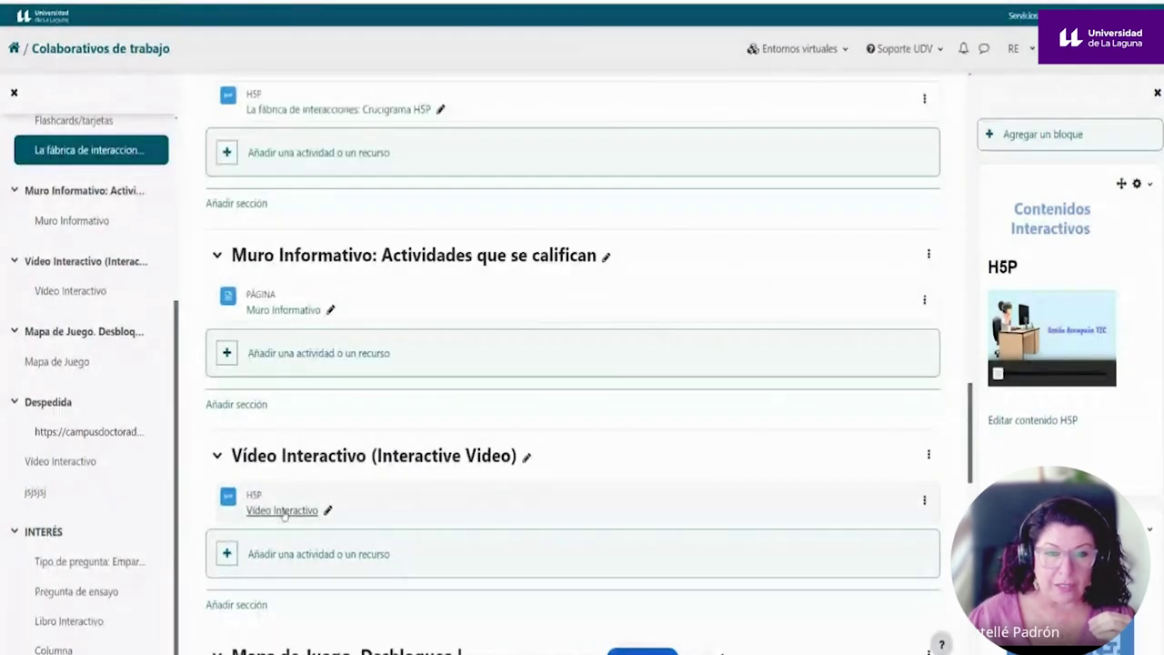
{"action": "triple_click", "coordinate": [284, 510]}
{"action": "left_click", "coordinate": [284, 510]}
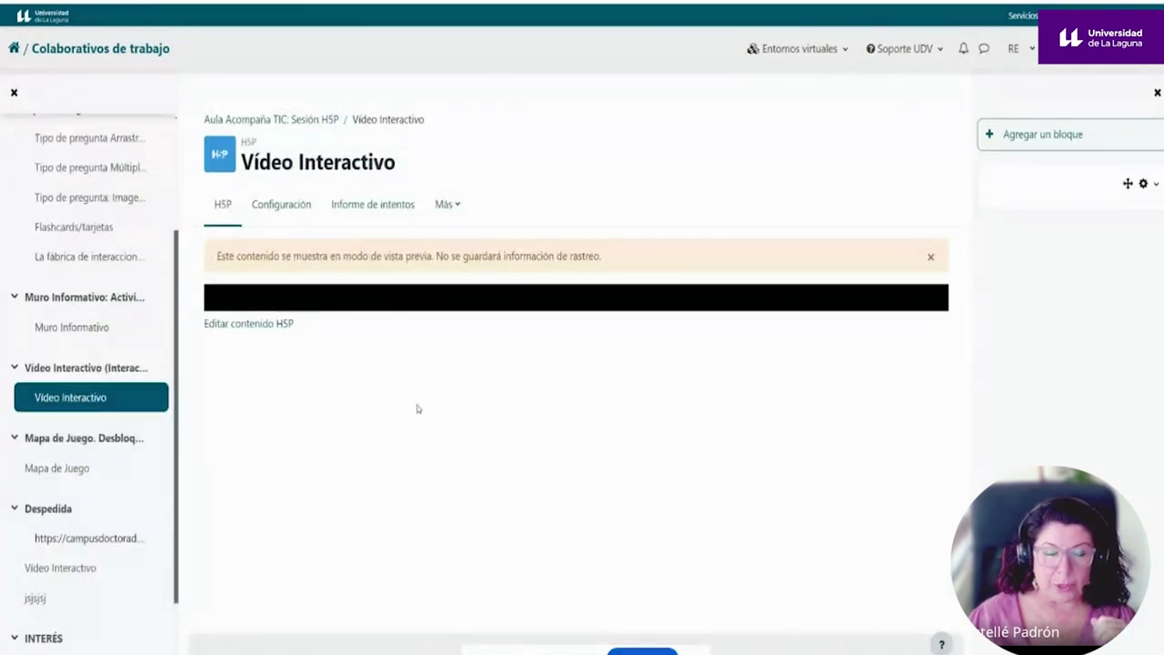
Open the Vídeo Interactivo content in the H5P editor, check the YouTube link of its video source and reinsert it.
{"action": "scroll", "coordinate": [431, 435], "scroll_direction": "down", "scroll_amount": 3}
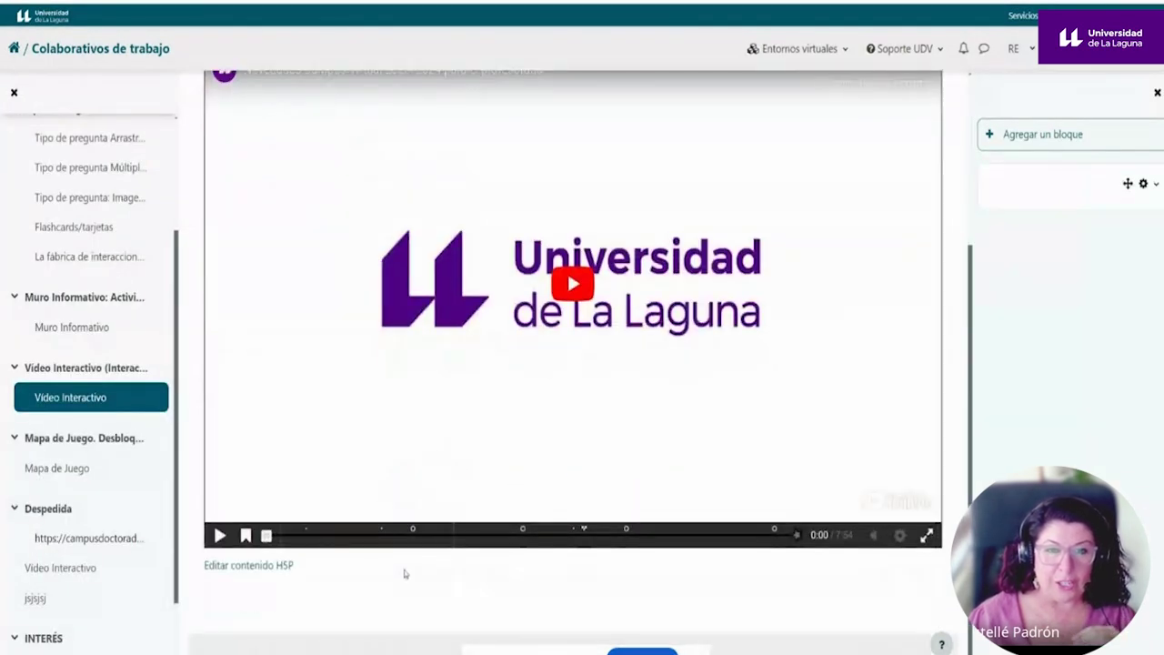
{"action": "left_click", "coordinate": [259, 566]}
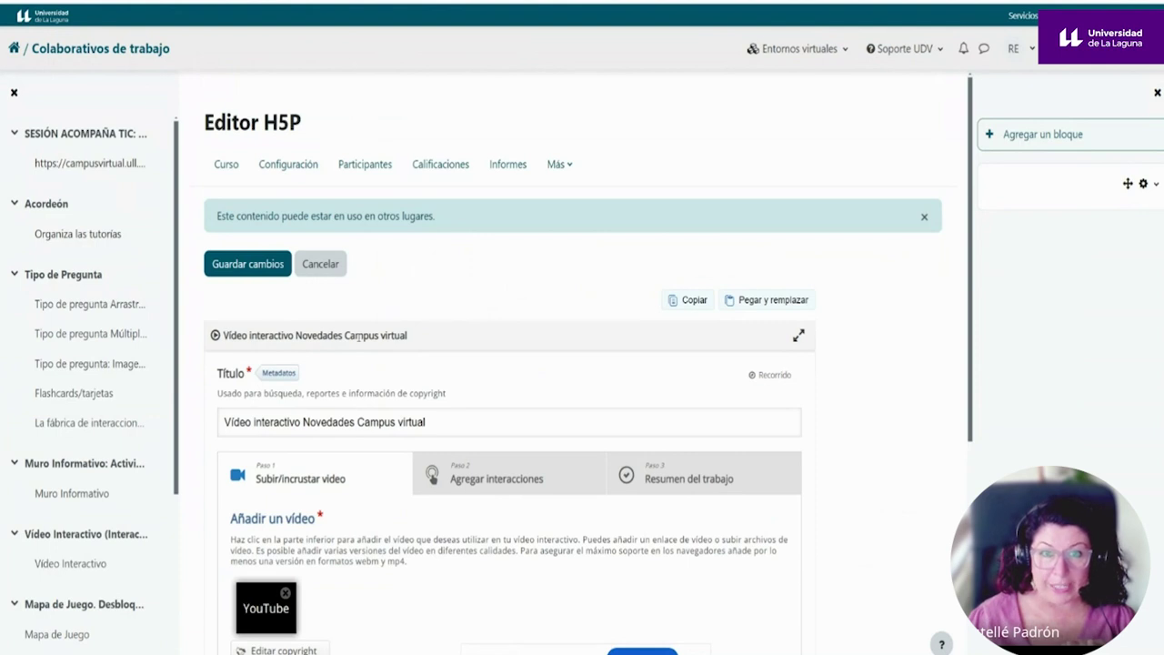
{"action": "scroll", "coordinate": [382, 342], "scroll_direction": "down", "scroll_amount": 2}
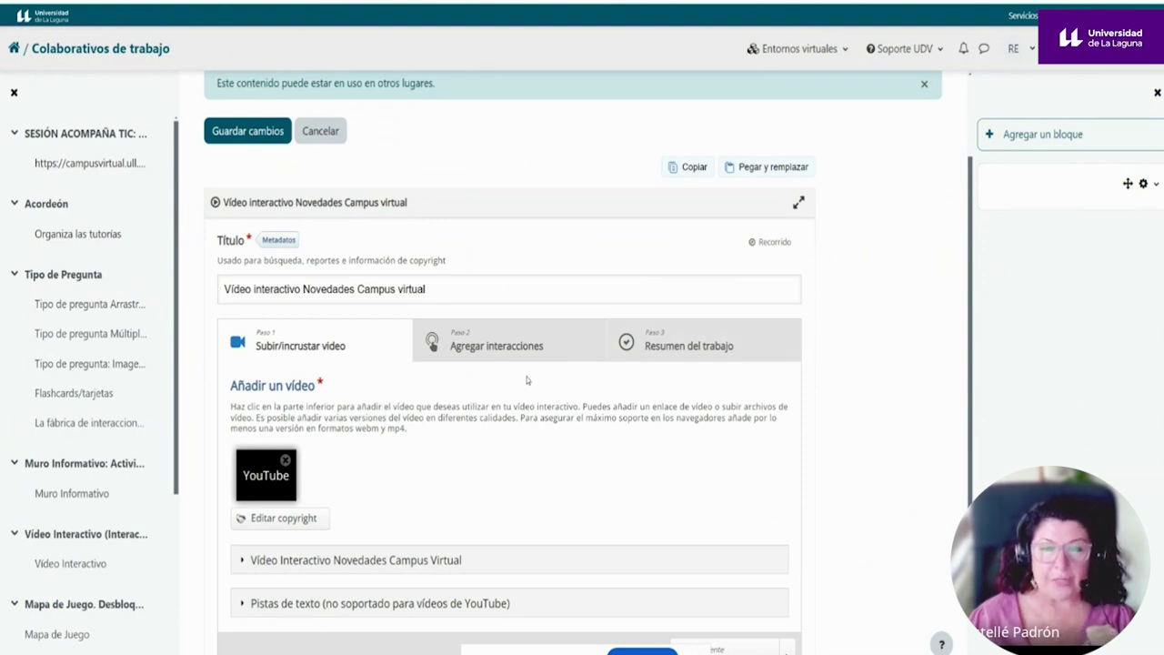
{"action": "left_click", "coordinate": [270, 479]}
{"action": "scroll", "coordinate": [355, 463], "scroll_direction": "down", "scroll_amount": 1}
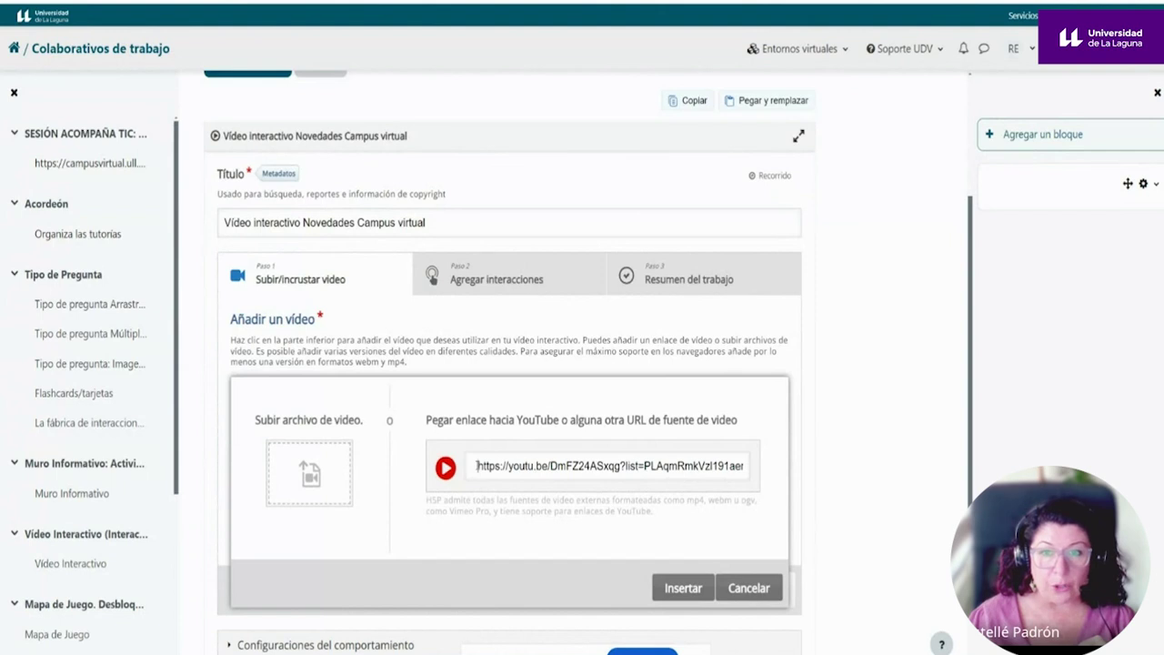
{"action": "left_click_drag", "start_coordinate": [477, 466], "coordinate": [725, 466]}
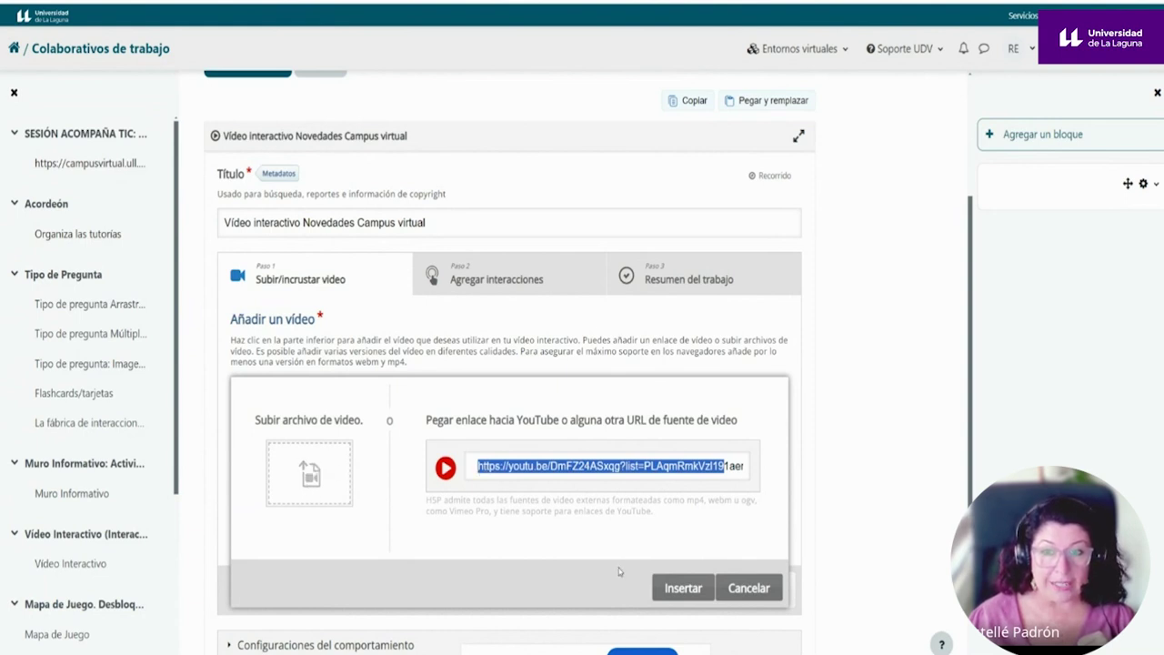
{"action": "left_click", "coordinate": [680, 588]}
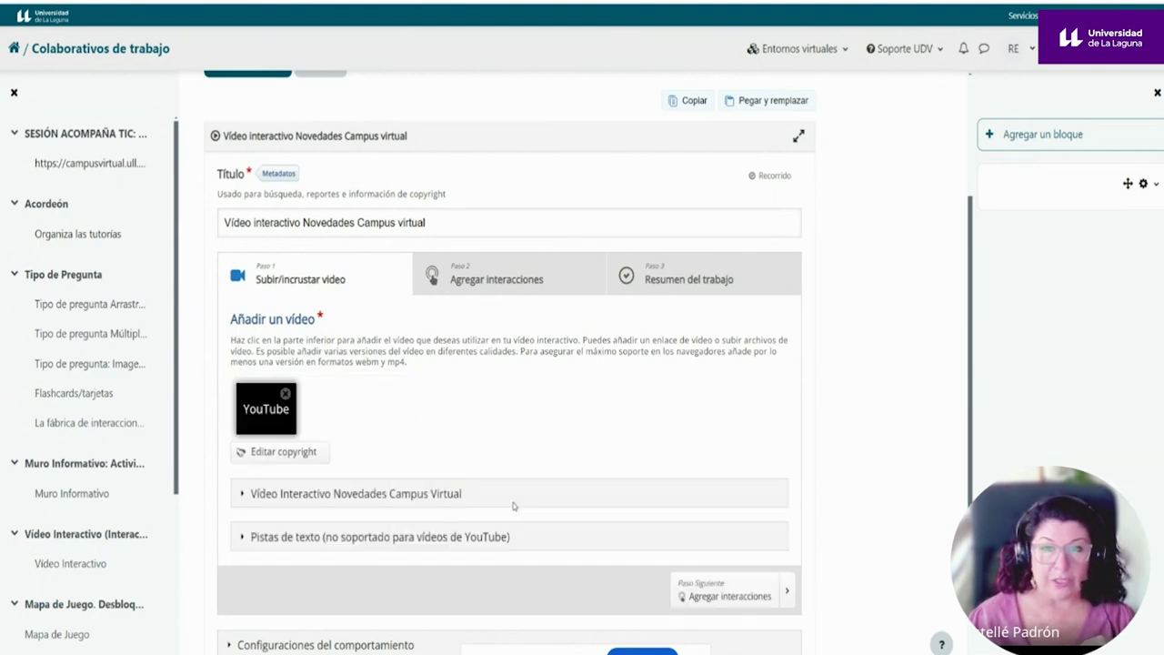
Go to the Agregar interacciones stage of the interactive video and examine its interaction types and video timeline.
{"action": "scroll", "coordinate": [487, 437], "scroll_direction": "down", "scroll_amount": 1}
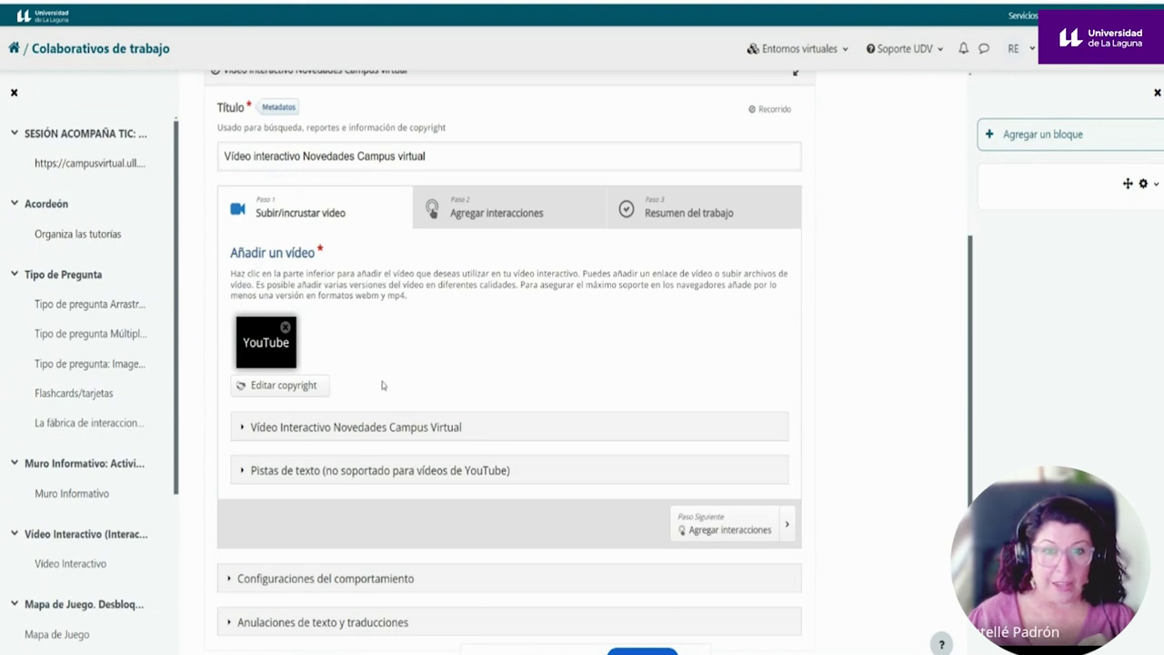
{"action": "left_click", "coordinate": [487, 219]}
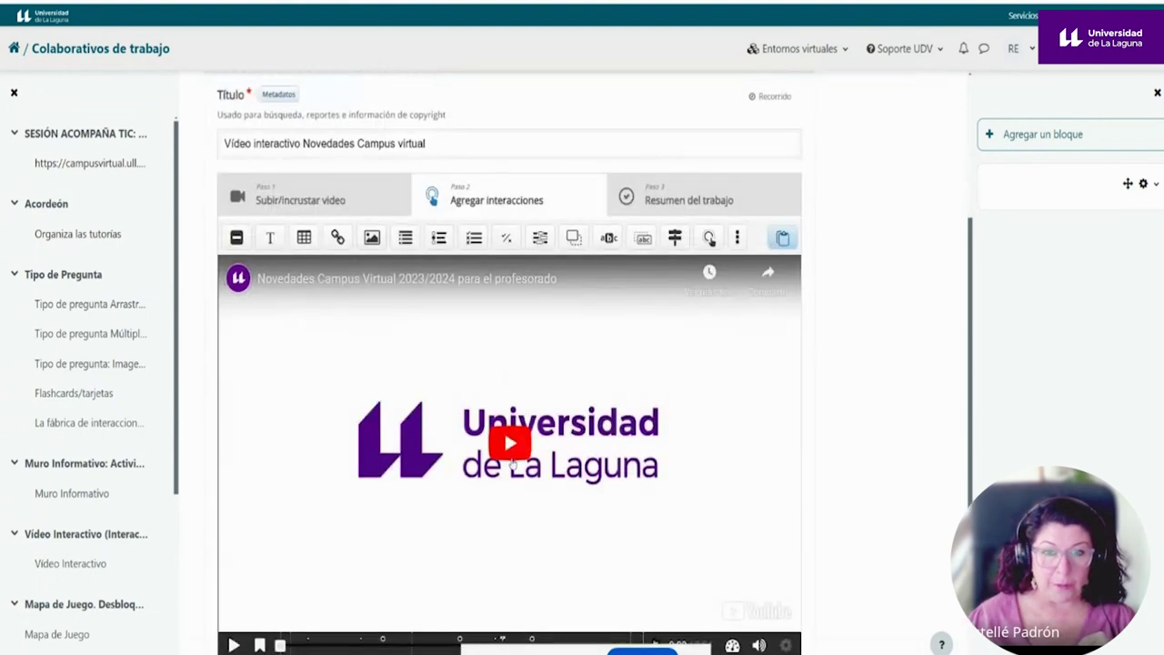
{"action": "scroll", "coordinate": [391, 473], "scroll_direction": "down", "scroll_amount": 1}
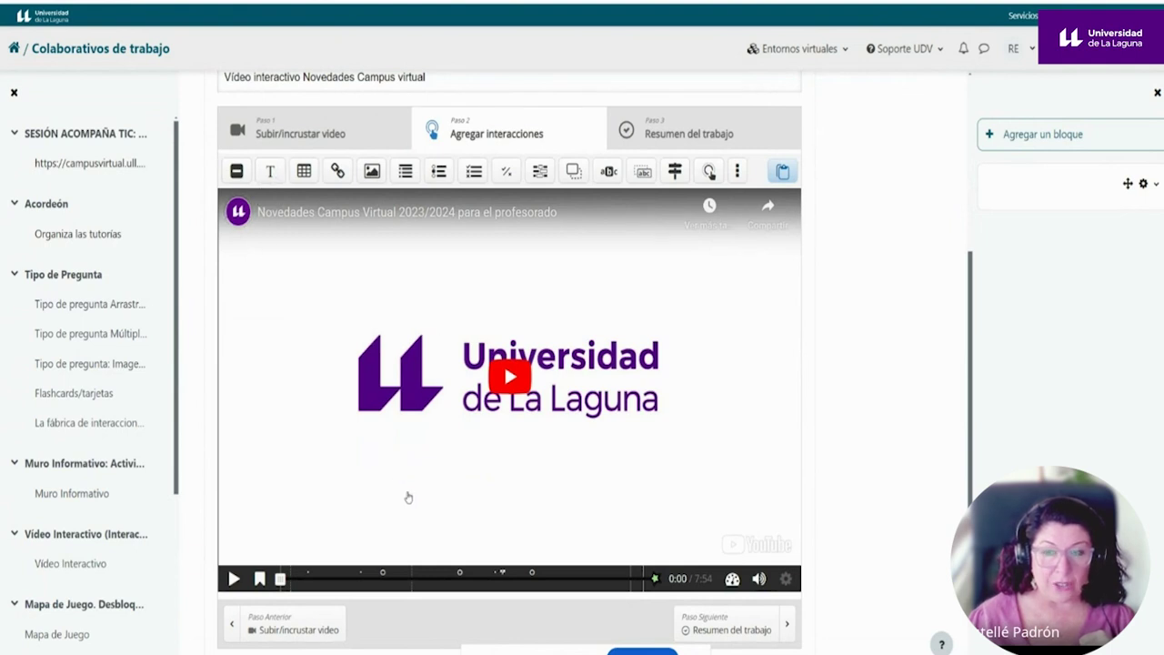
{"action": "scroll", "coordinate": [409, 498], "scroll_direction": "down", "scroll_amount": 1}
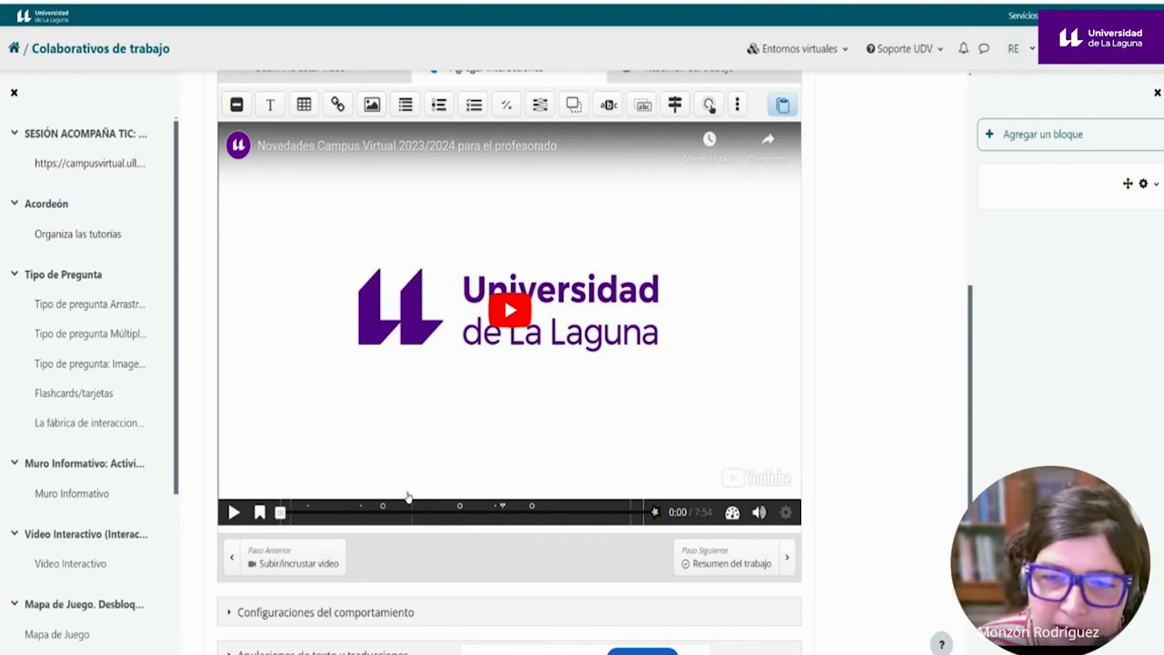
{"action": "scroll", "coordinate": [408, 497], "scroll_direction": "up", "scroll_amount": 2}
{"action": "scroll", "coordinate": [284, 468], "scroll_direction": "up", "scroll_amount": 4}
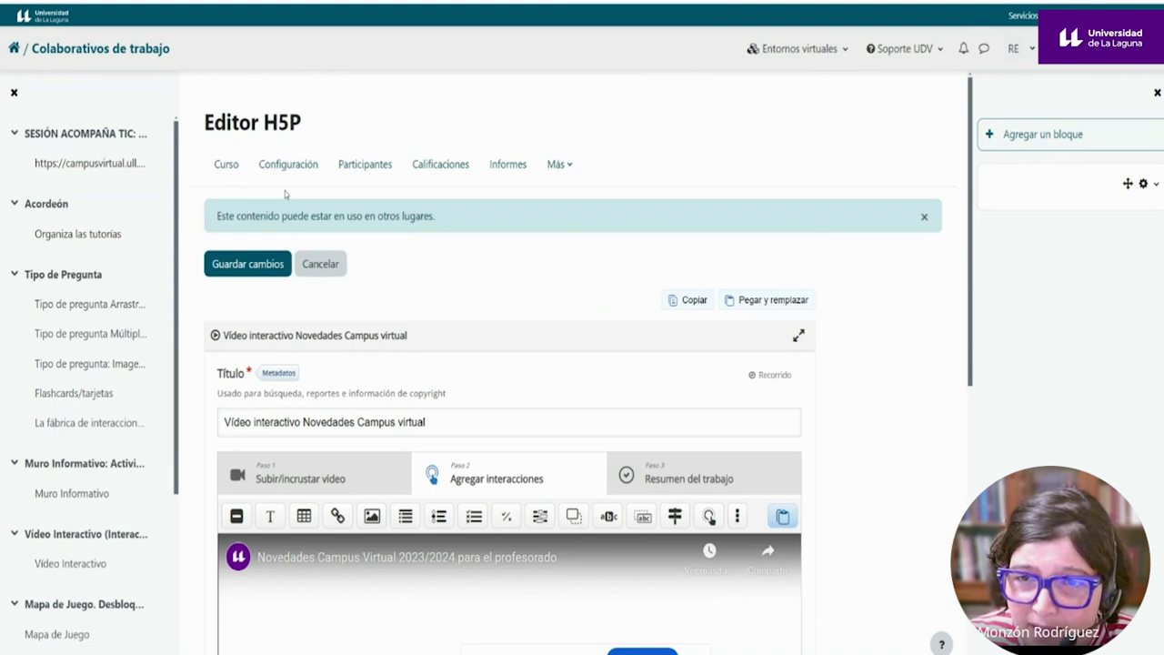
{"action": "scroll", "coordinate": [285, 191], "scroll_direction": "down", "scroll_amount": 2}
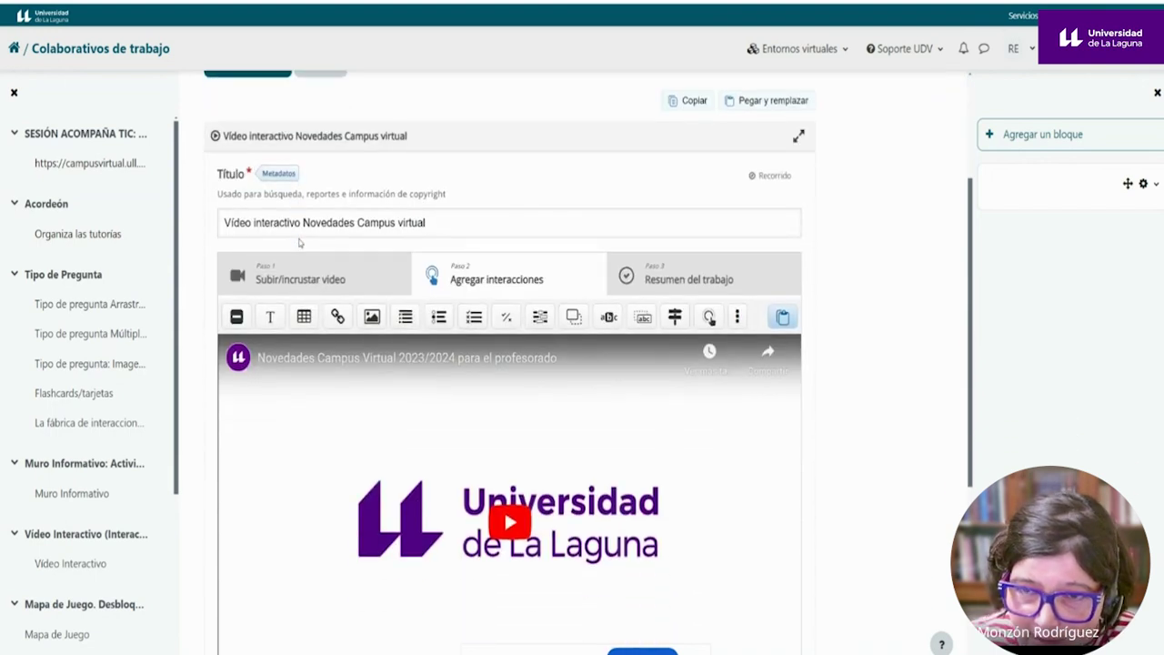
{"action": "scroll", "coordinate": [299, 243], "scroll_direction": "down", "scroll_amount": 2}
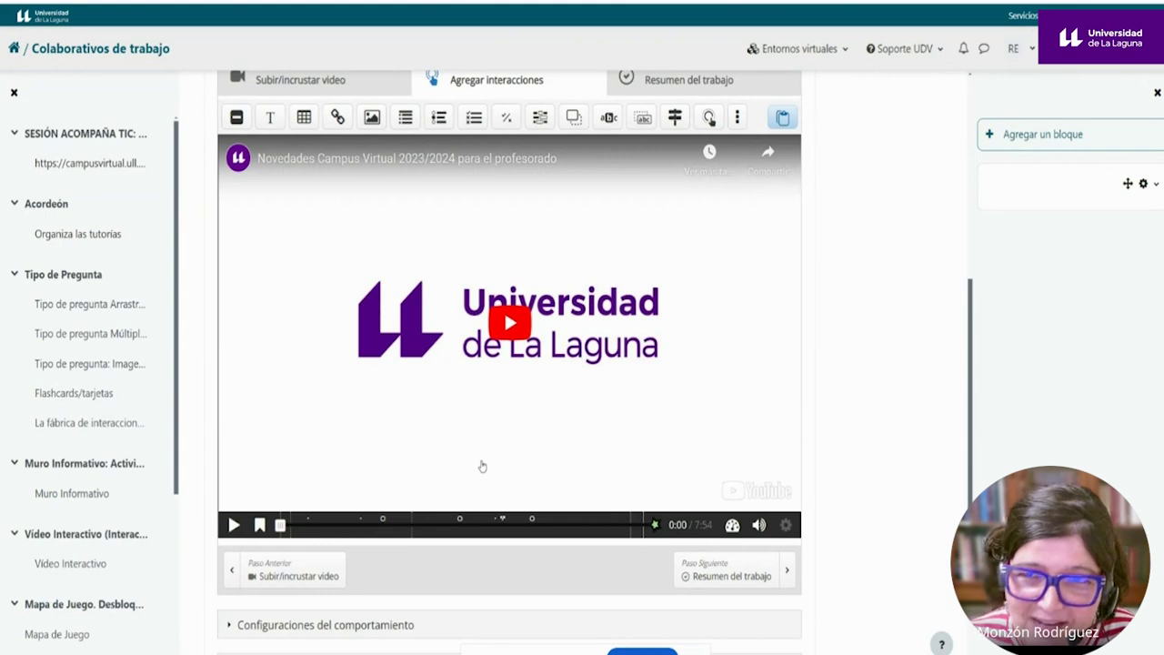
{"action": "scroll", "coordinate": [483, 466], "scroll_direction": "up", "scroll_amount": 1}
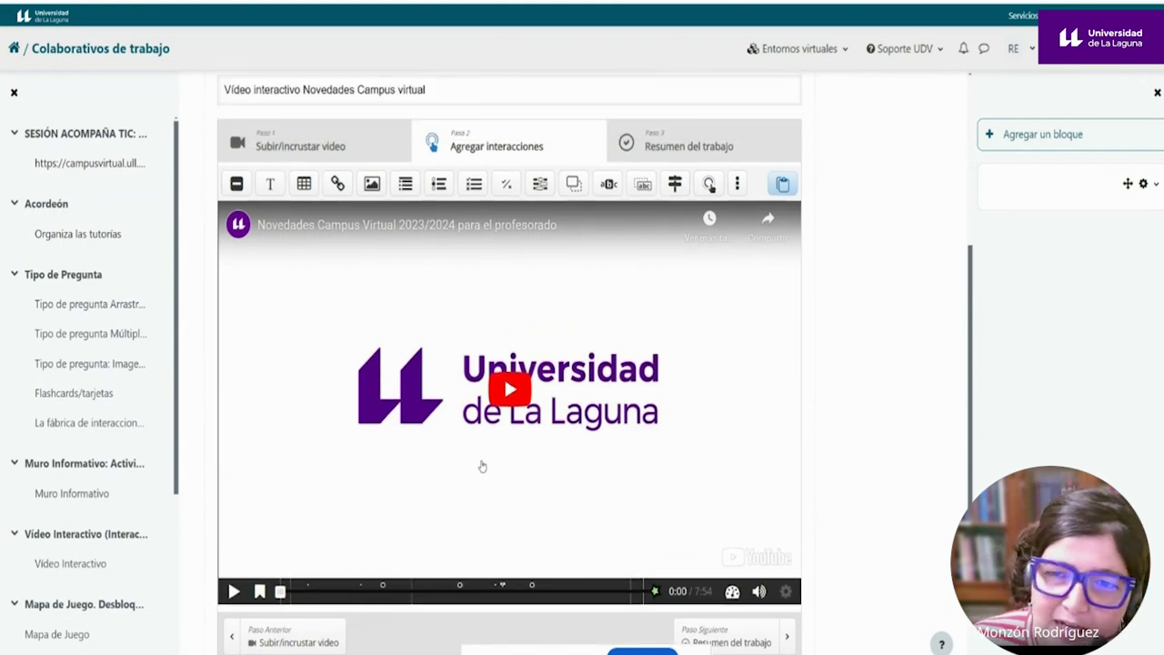